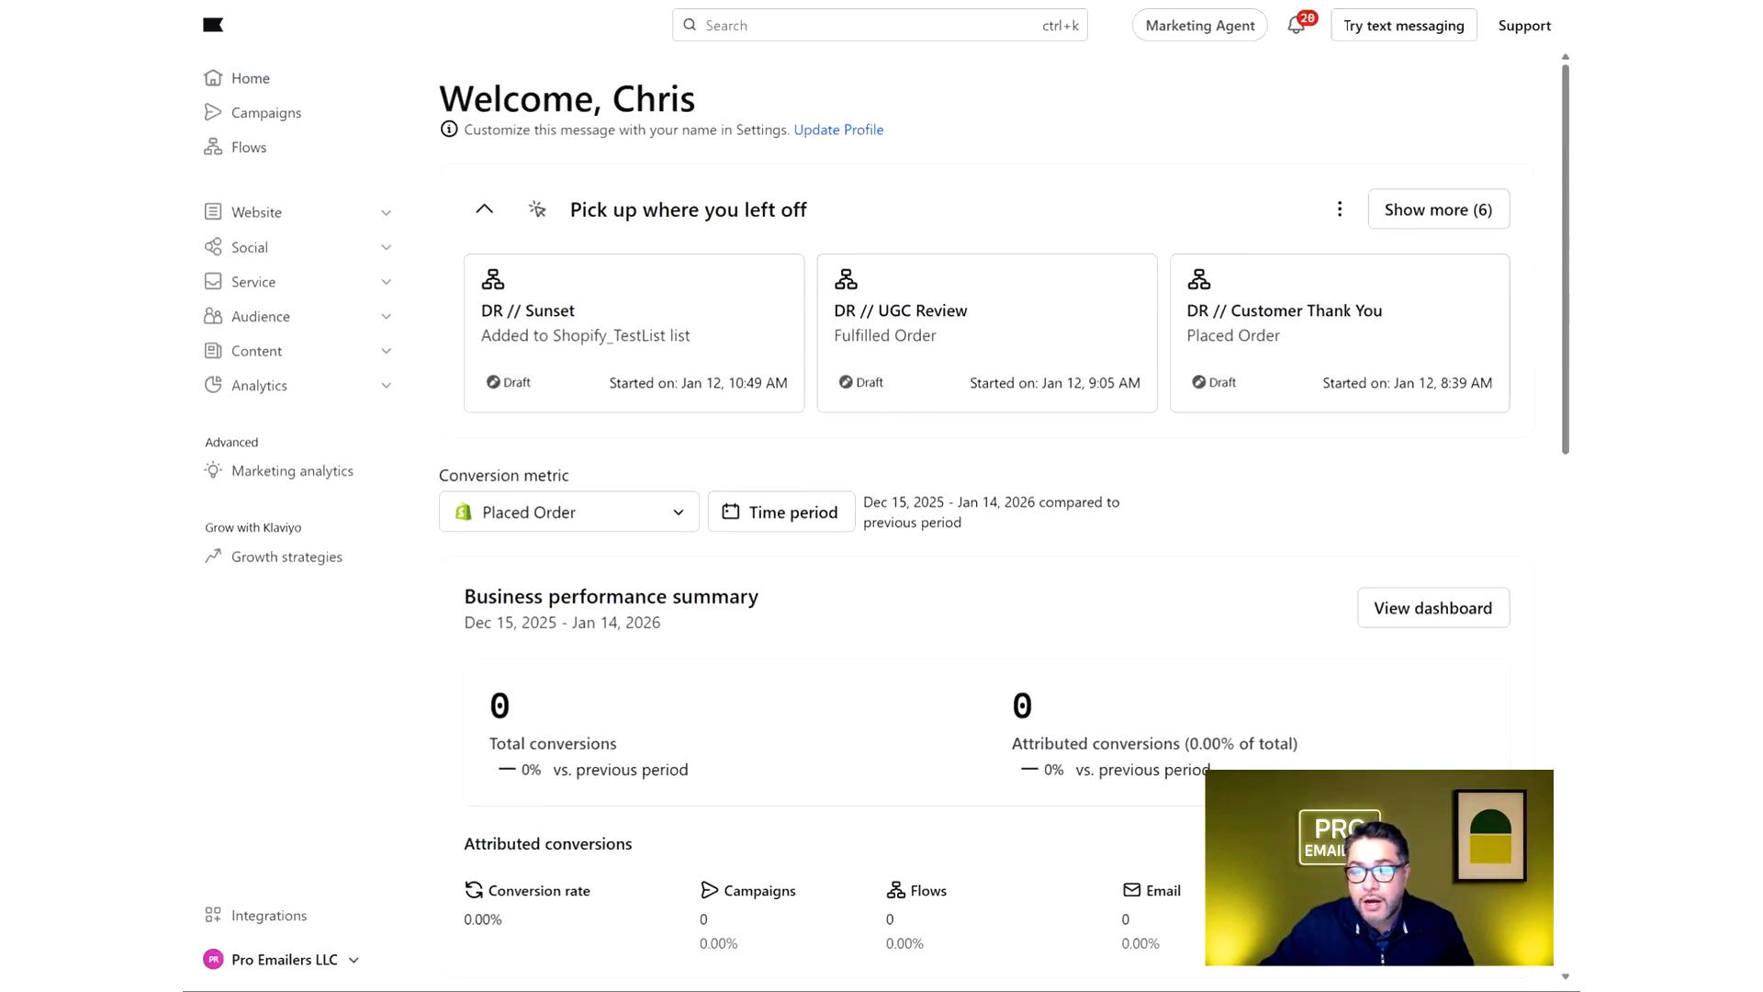
Open the website sign-up forms list and start creating a new form
click(267, 212)
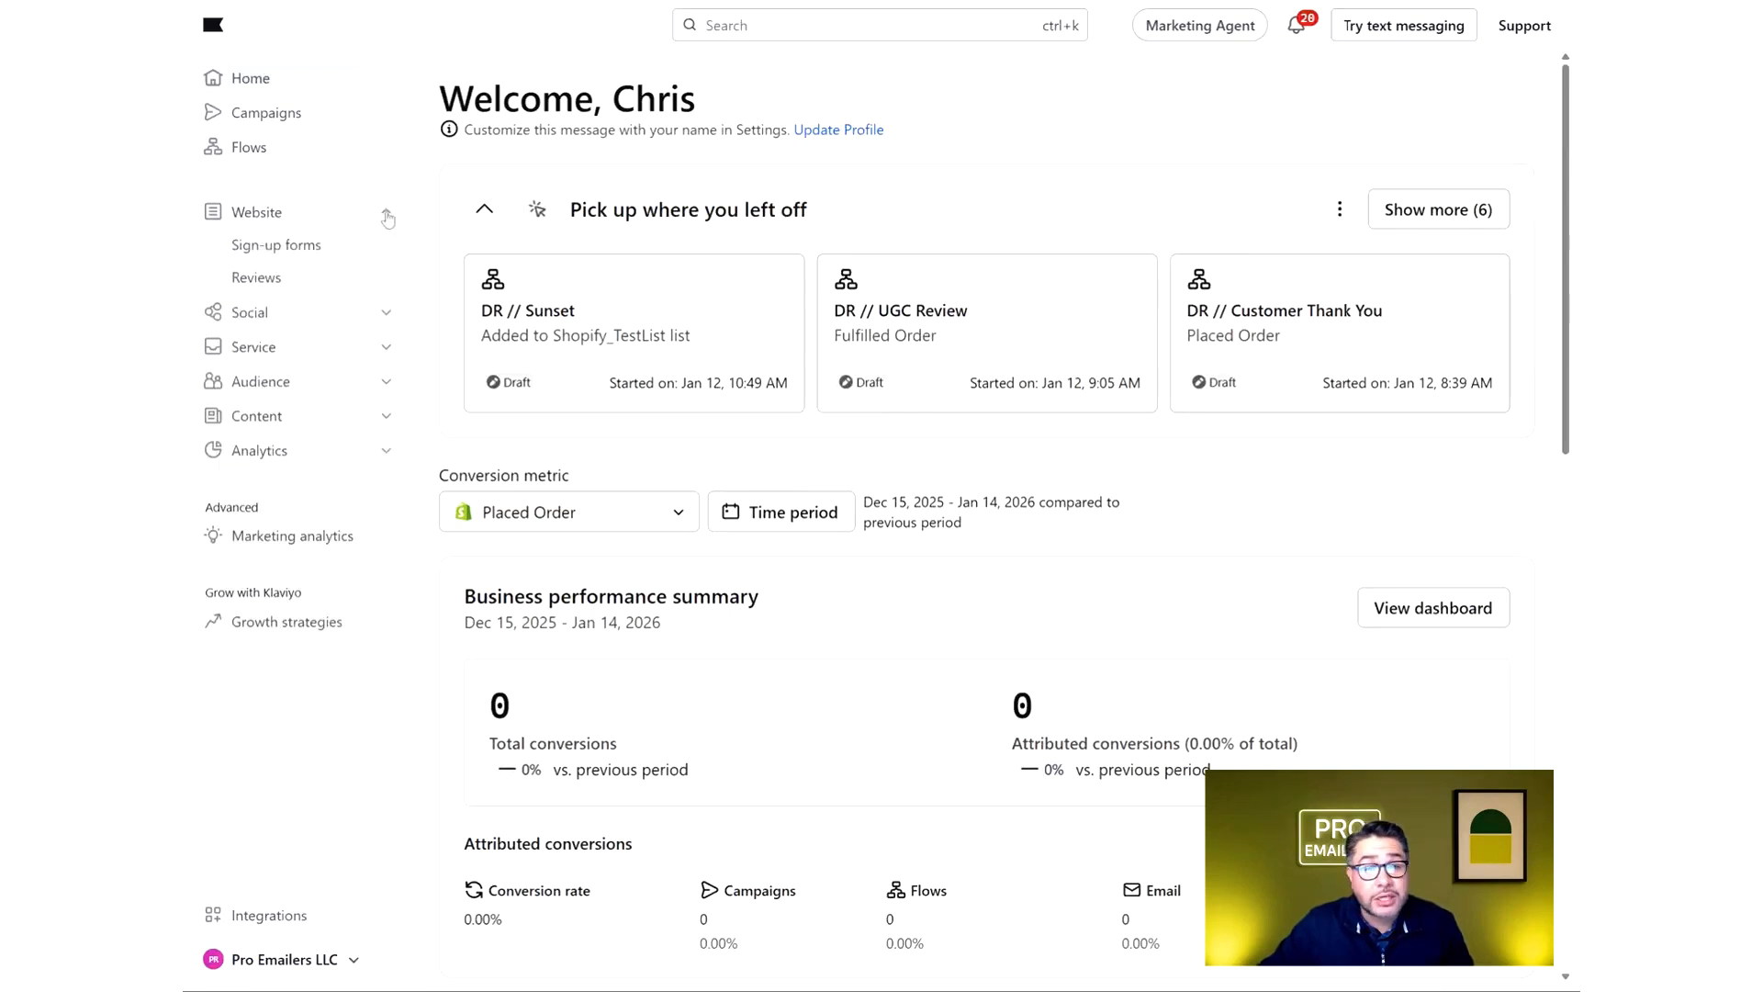
click(307, 249)
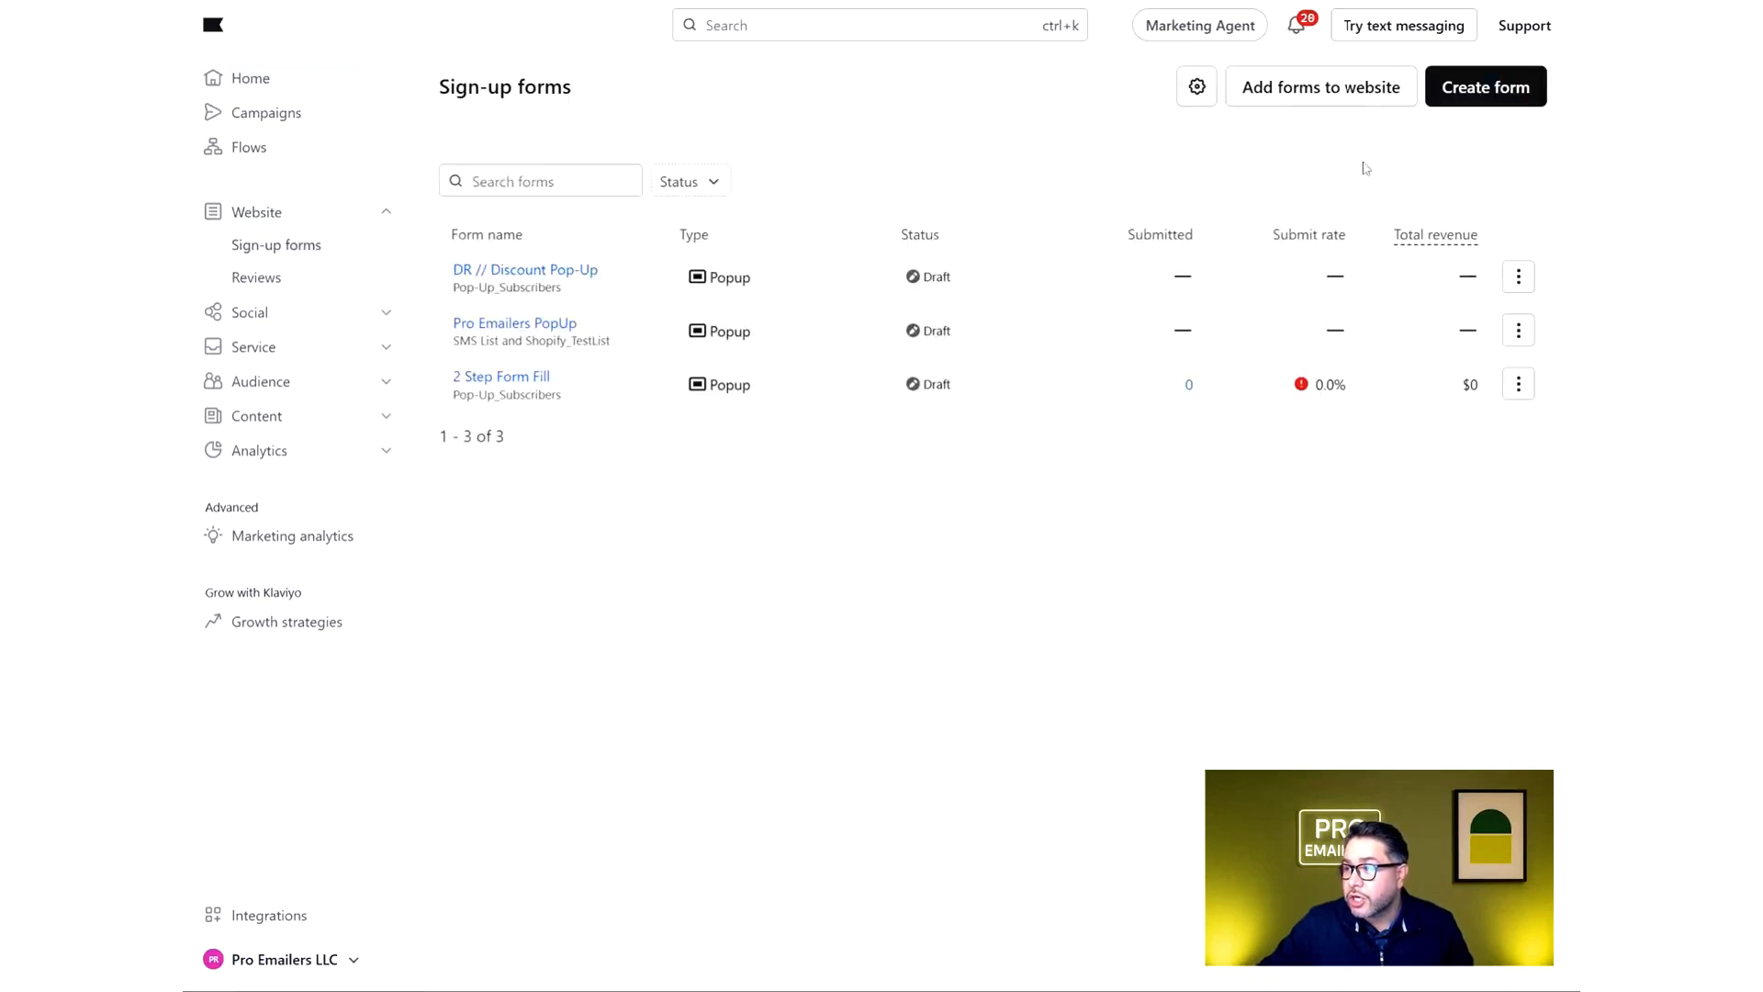
click(1481, 104)
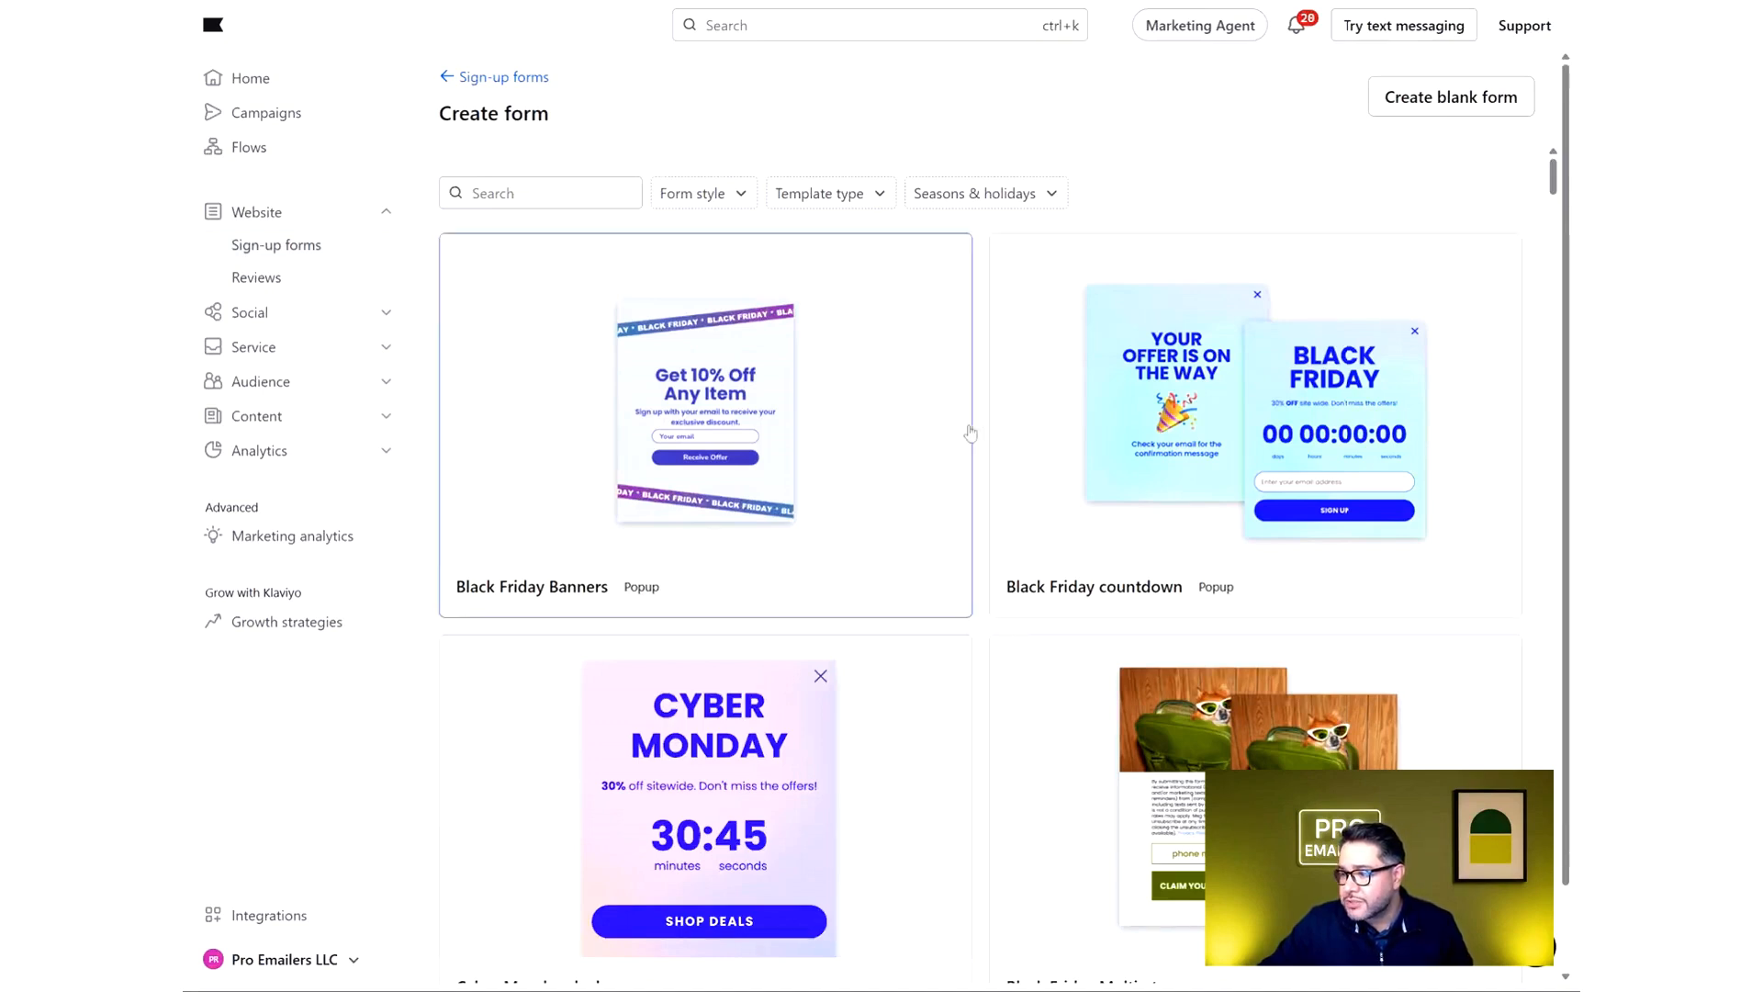
Browse the popup form templates and compare the available multi-step and discount designs
scroll(973, 437, down, 2)
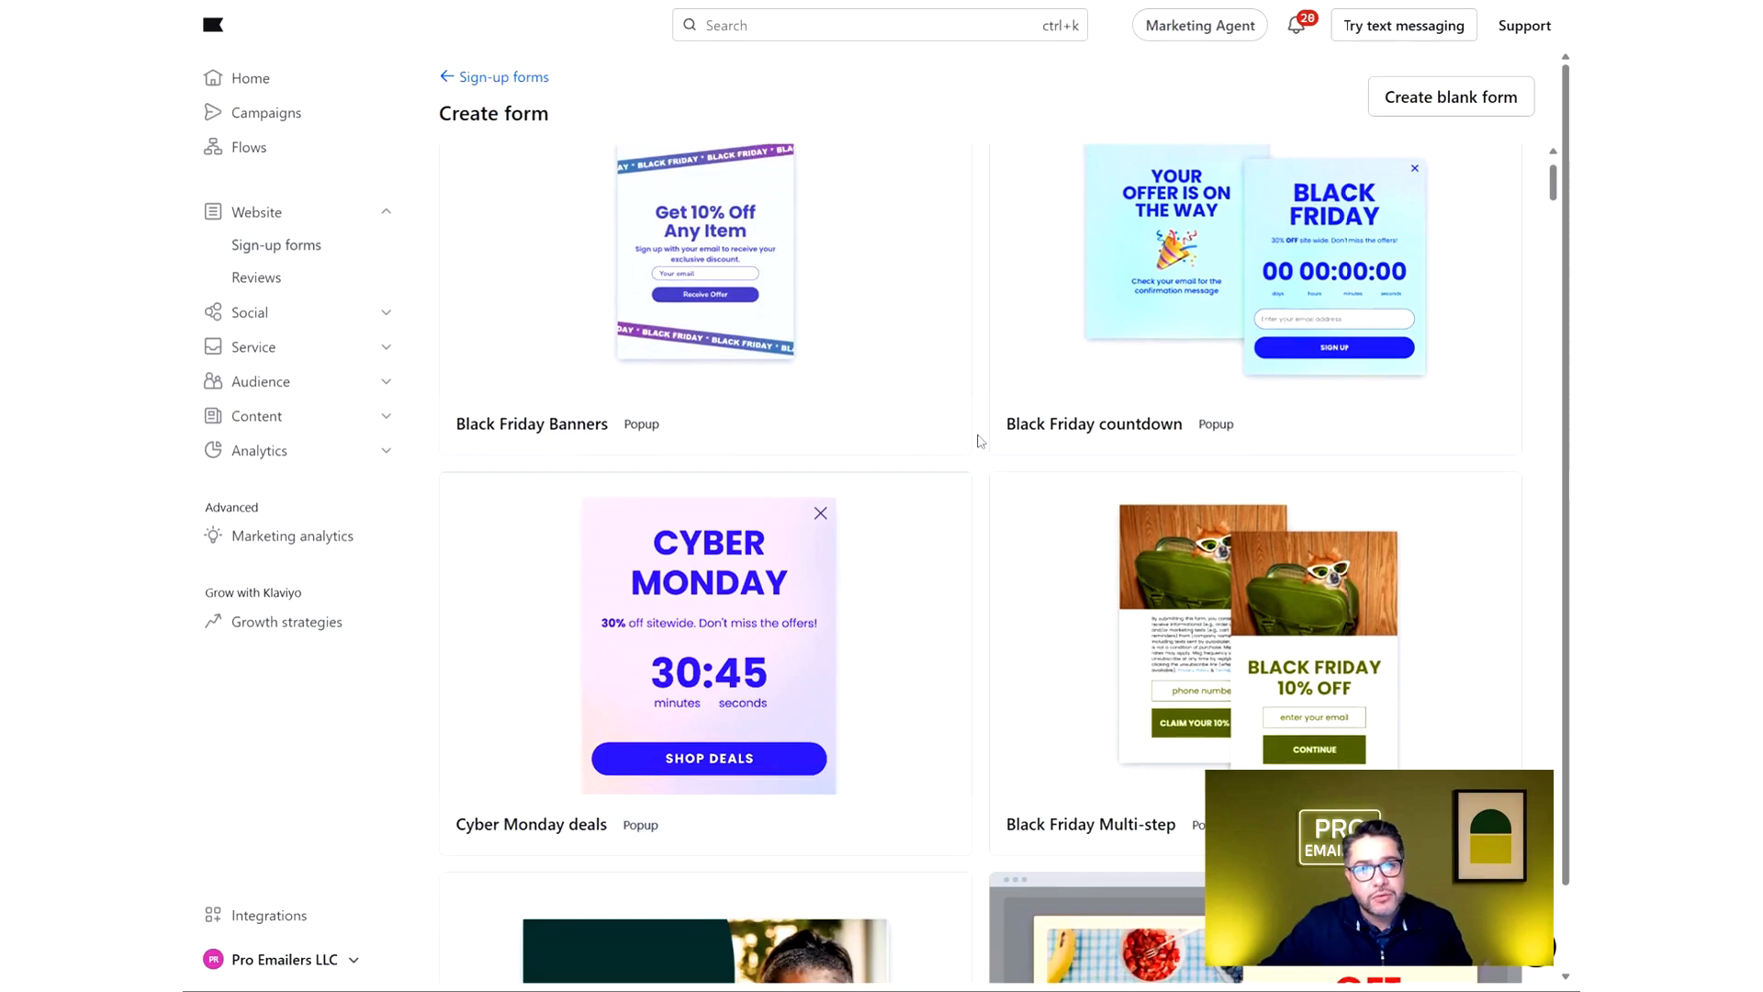
scroll(981, 438, down, 2)
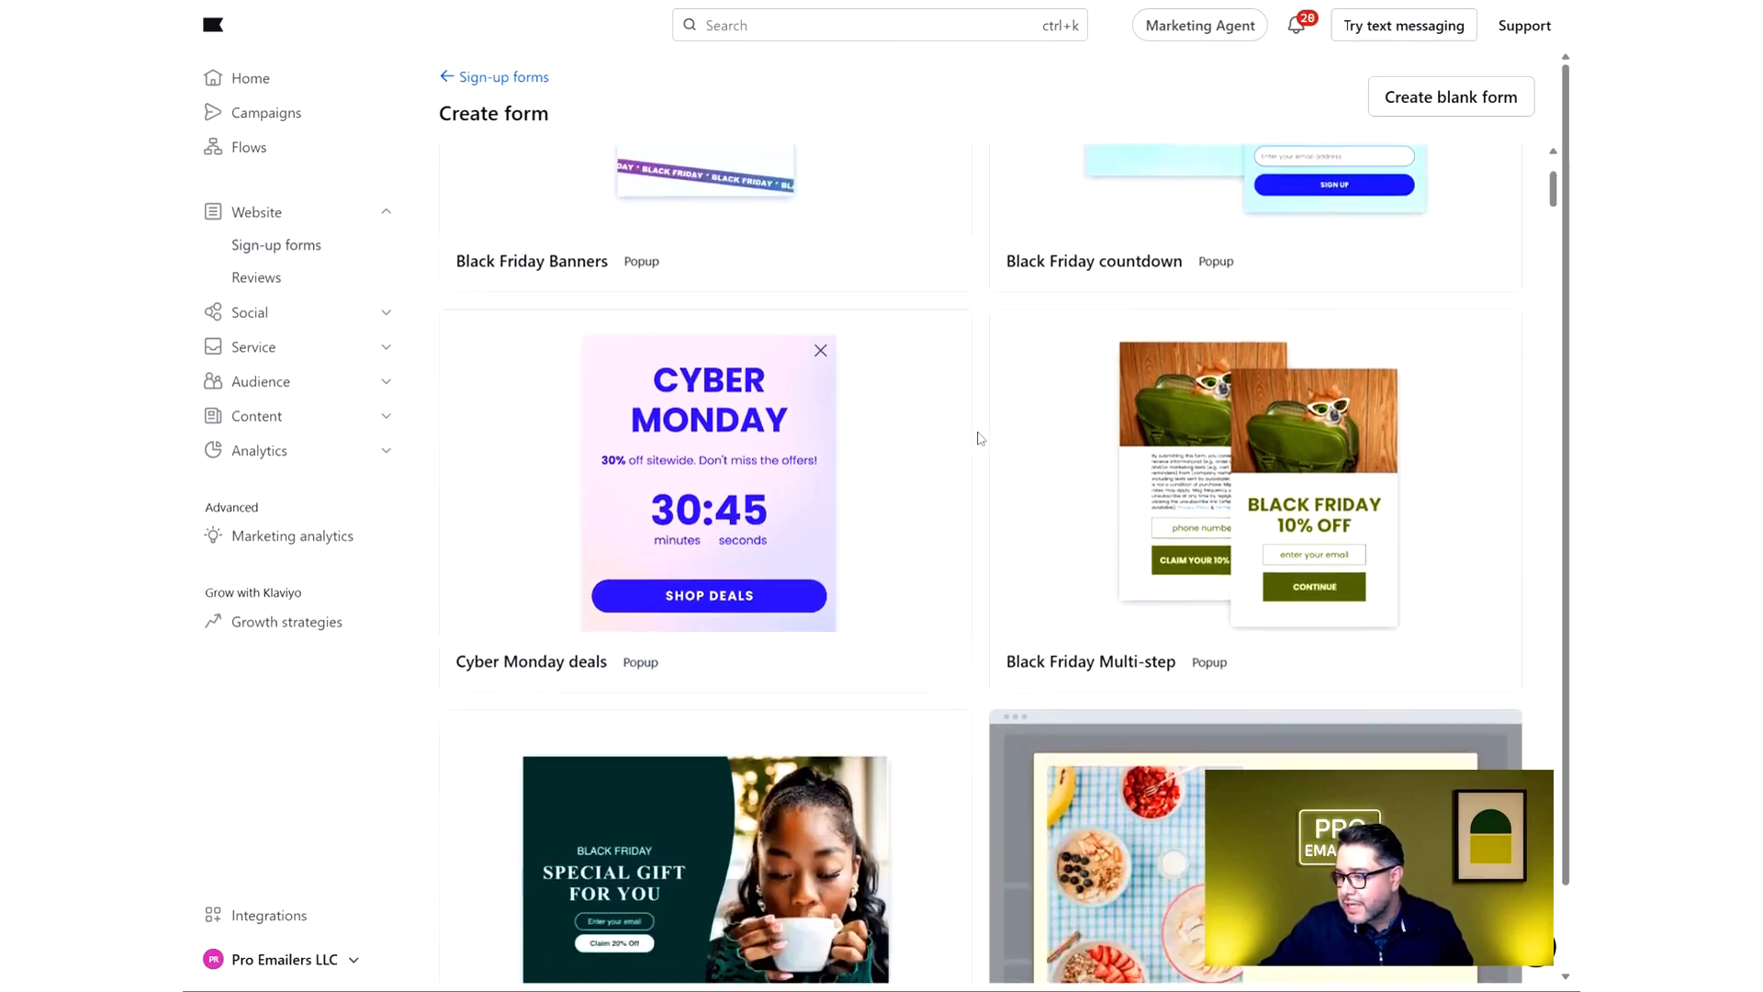
scroll(981, 438, down, 6)
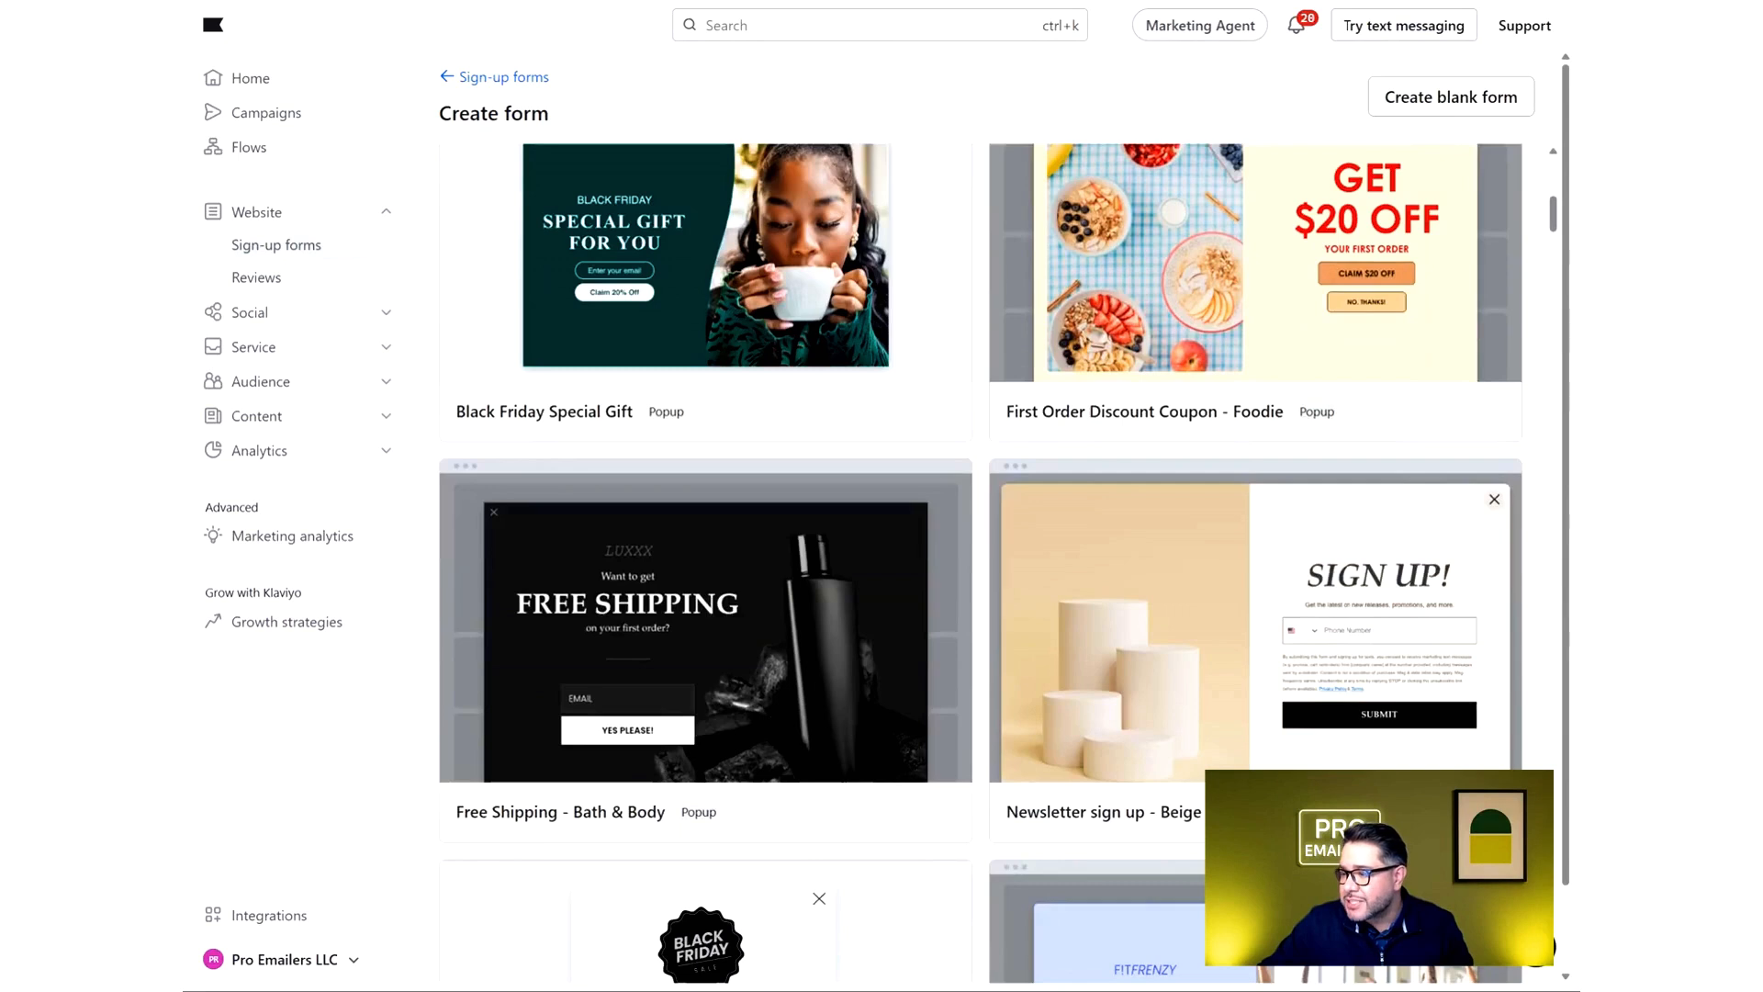
scroll(981, 563, up, 2)
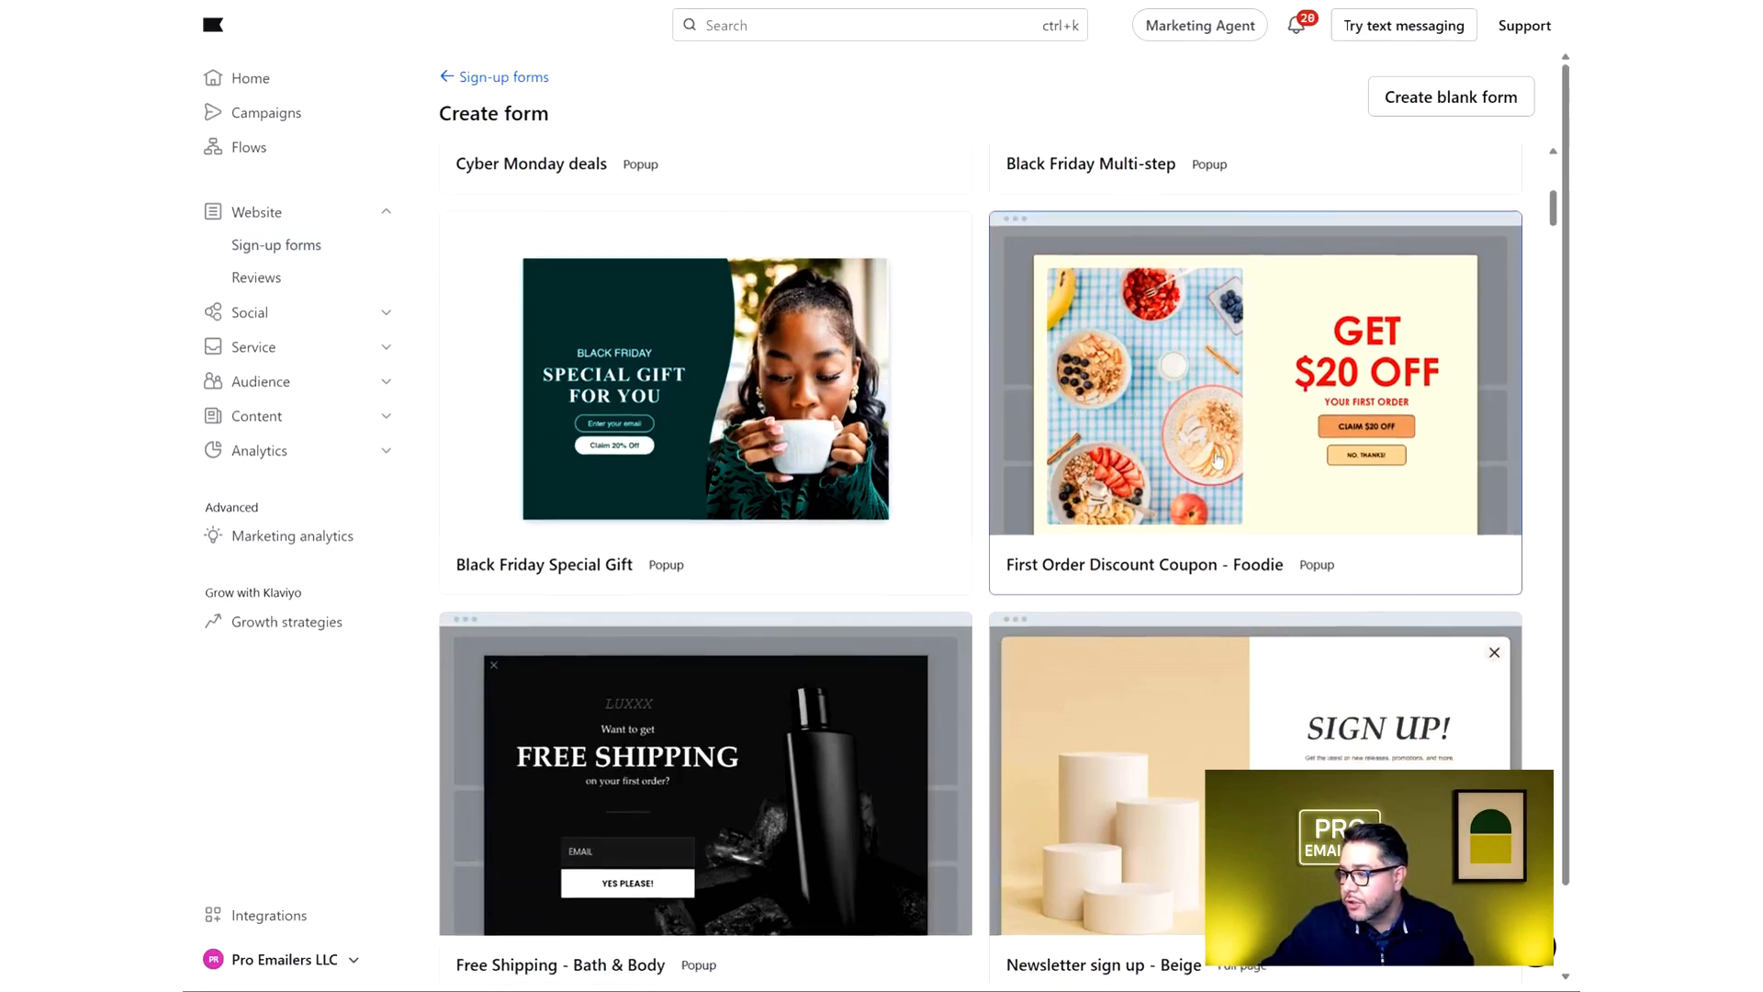
scroll(1136, 447, down, 3)
scroll(1136, 447, down, 6)
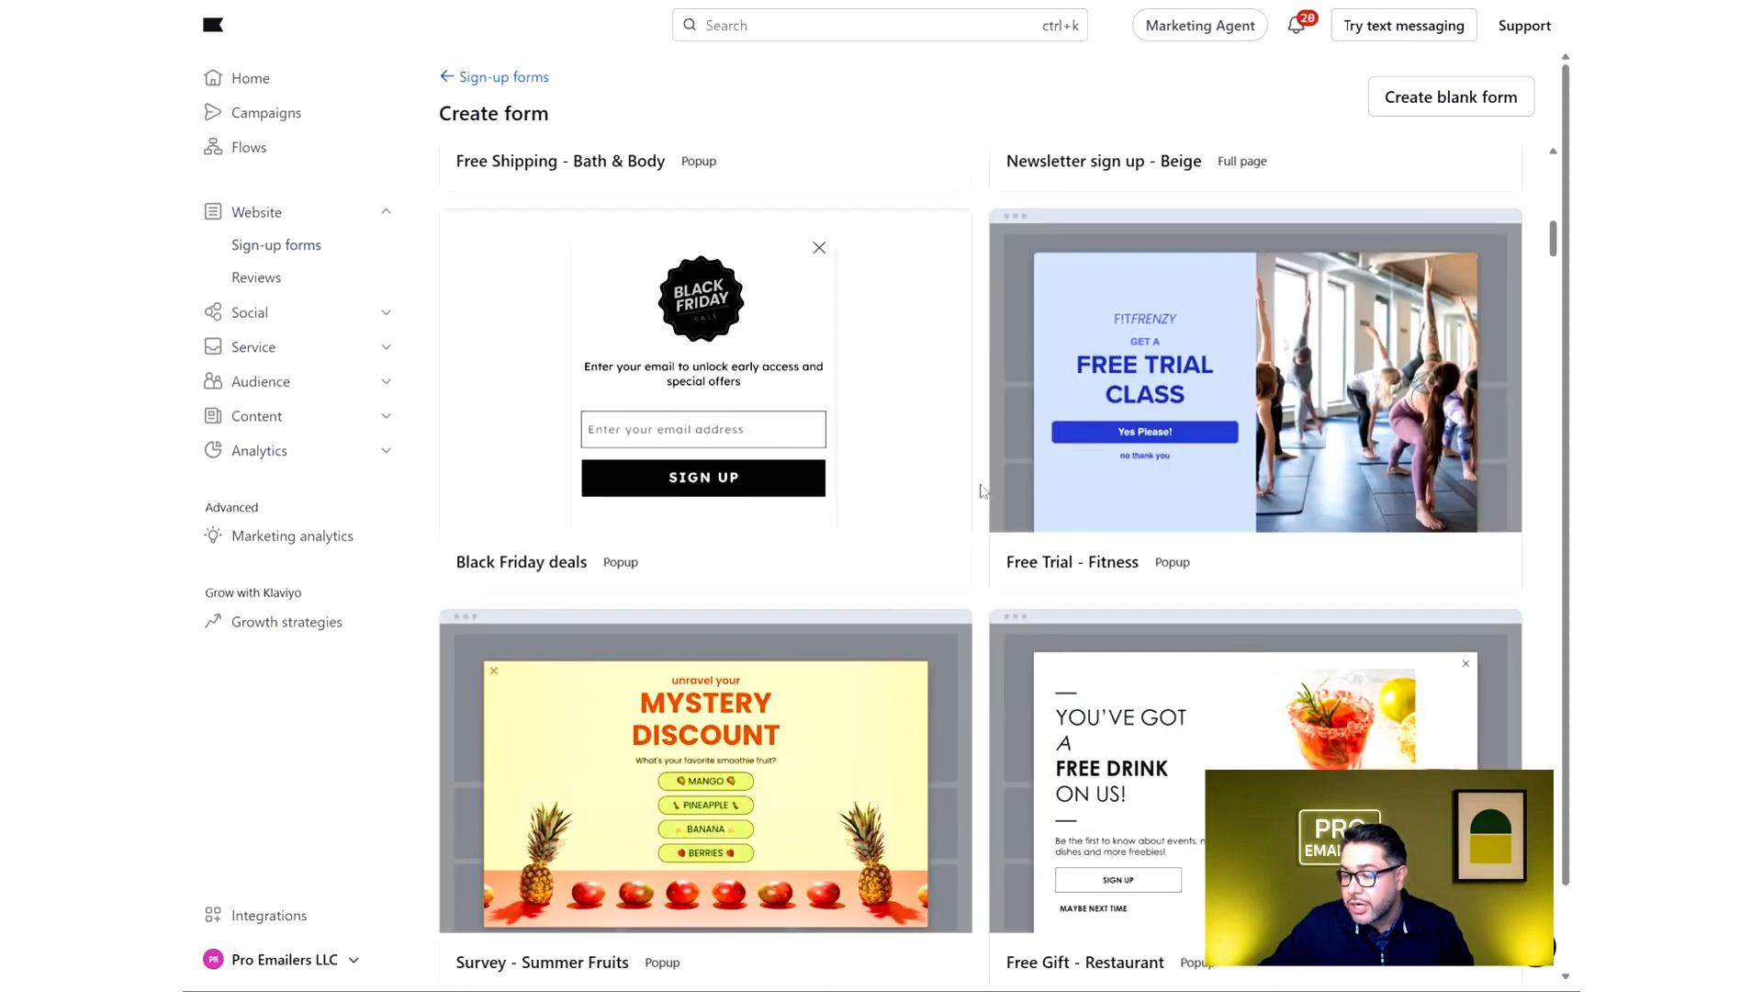
scroll(983, 492, down, 4)
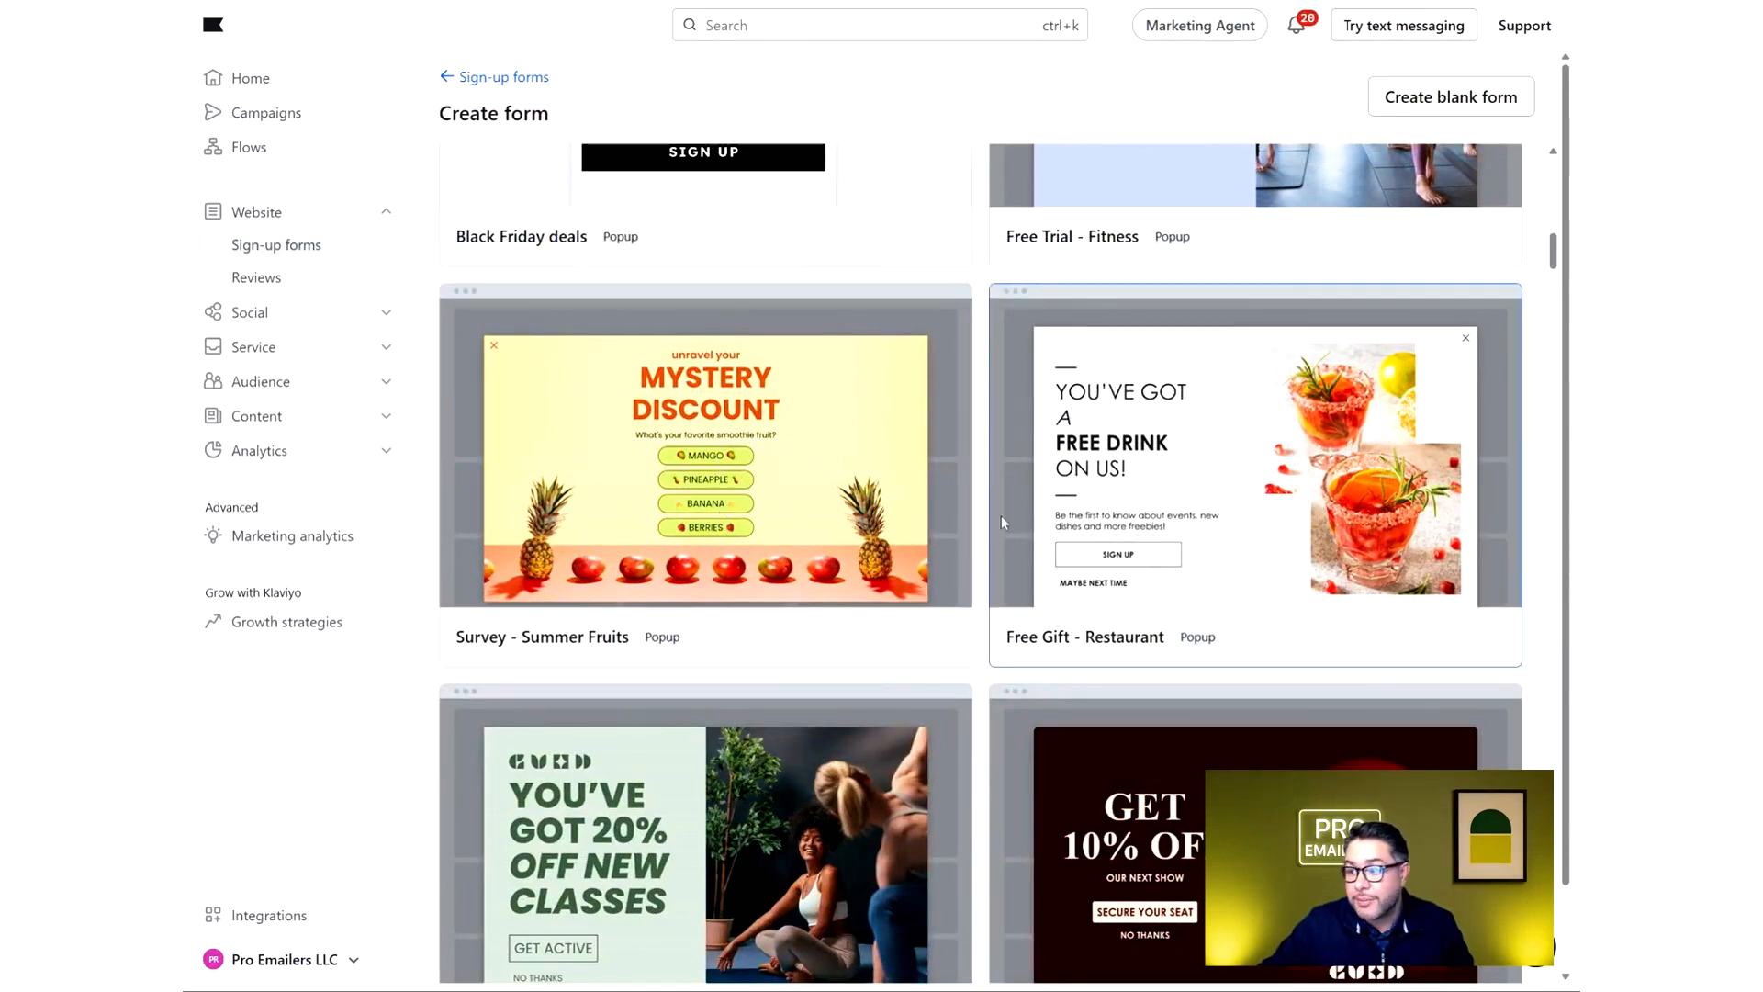
scroll(1251, 562, up, 1)
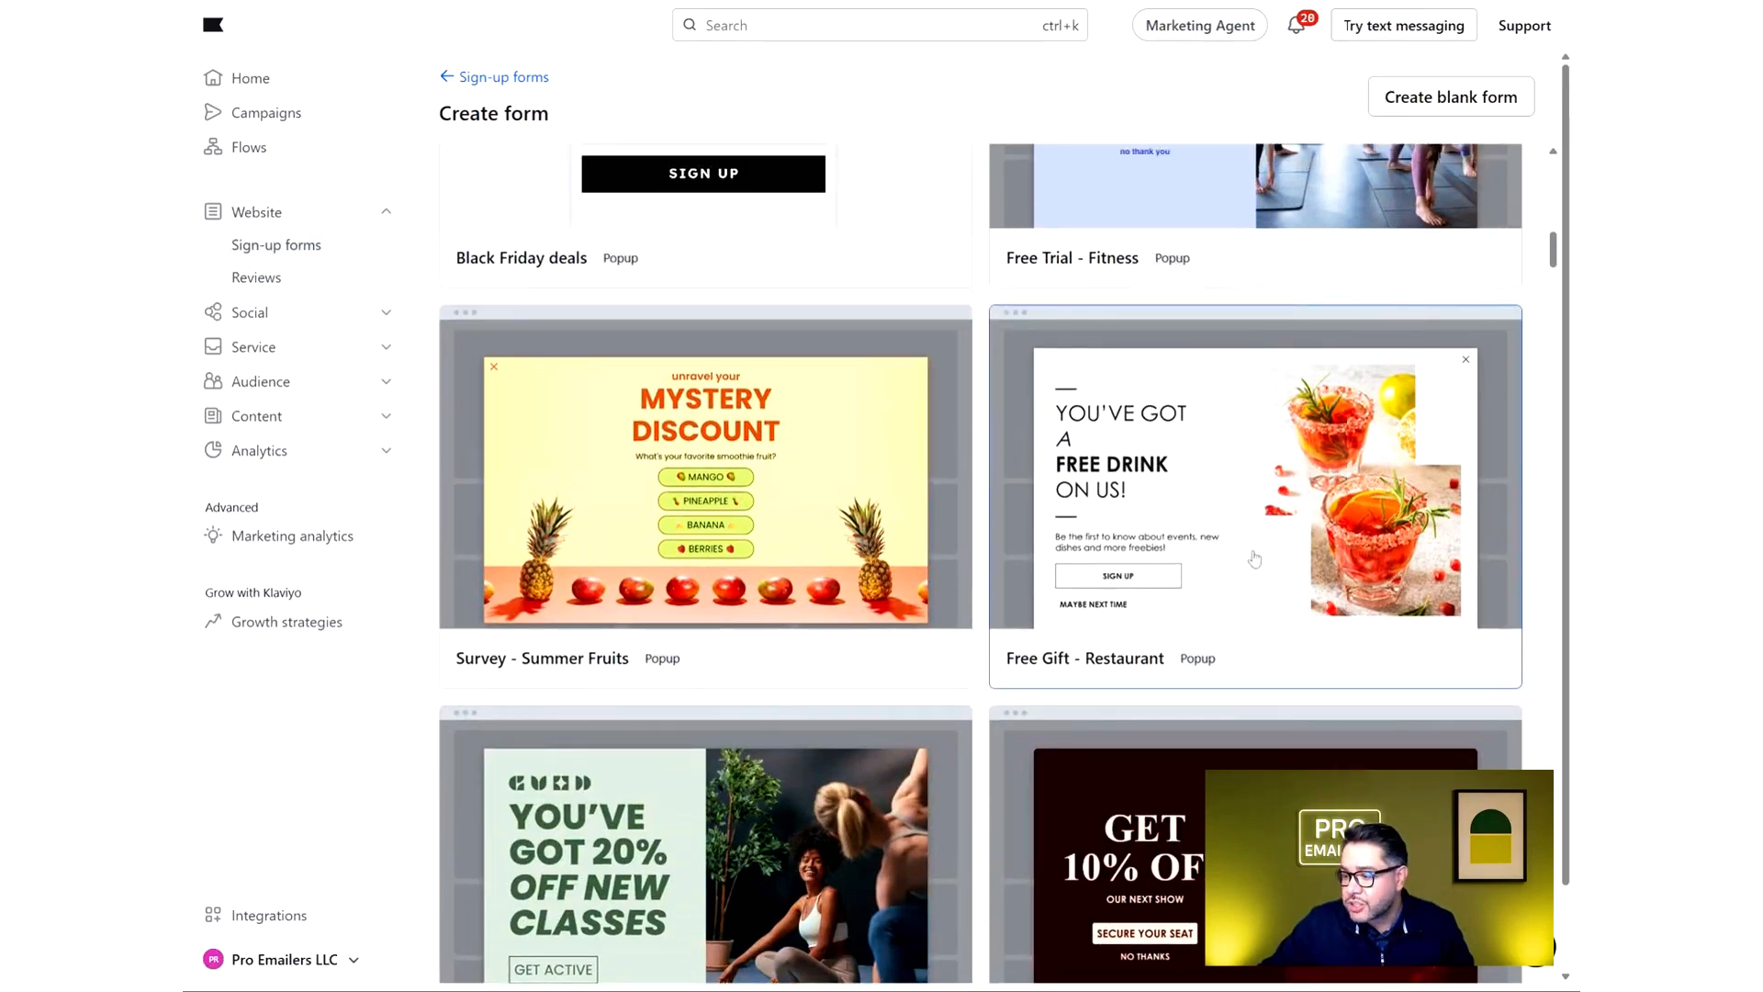
scroll(1254, 558, up, 10)
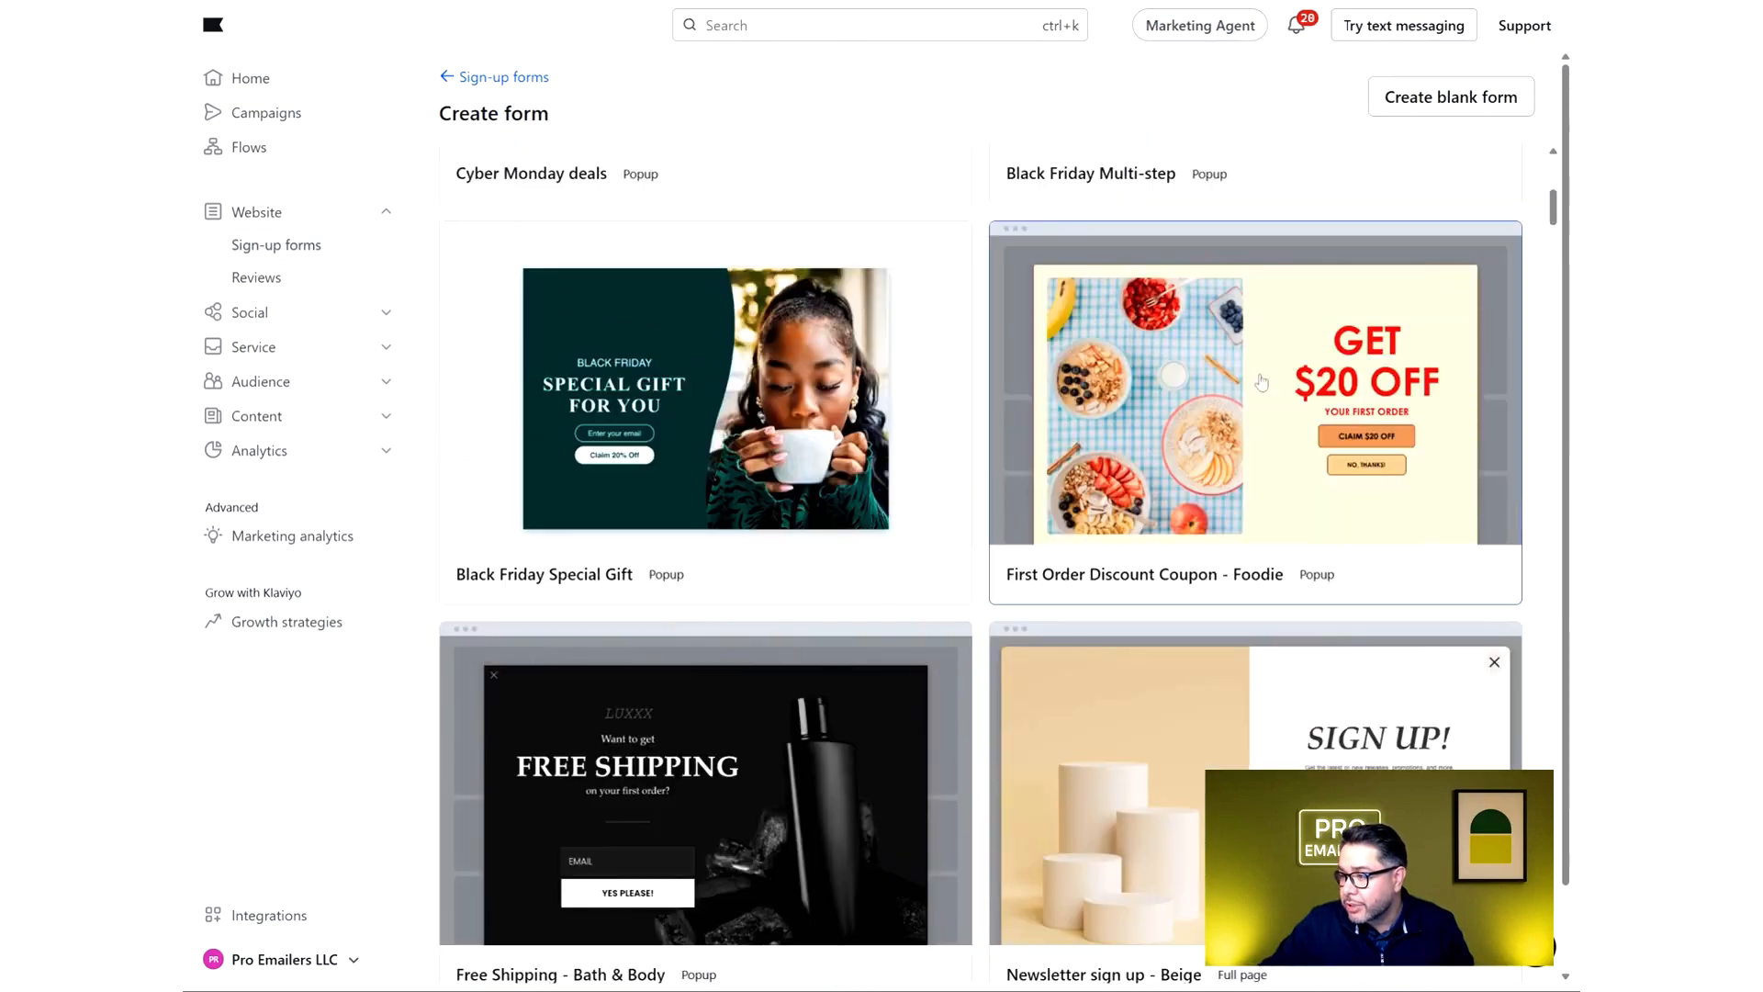
Choose the First Order Discount Coupon - Foodie template and name the form Pro Emailers Standard PopUp Form
click(1278, 412)
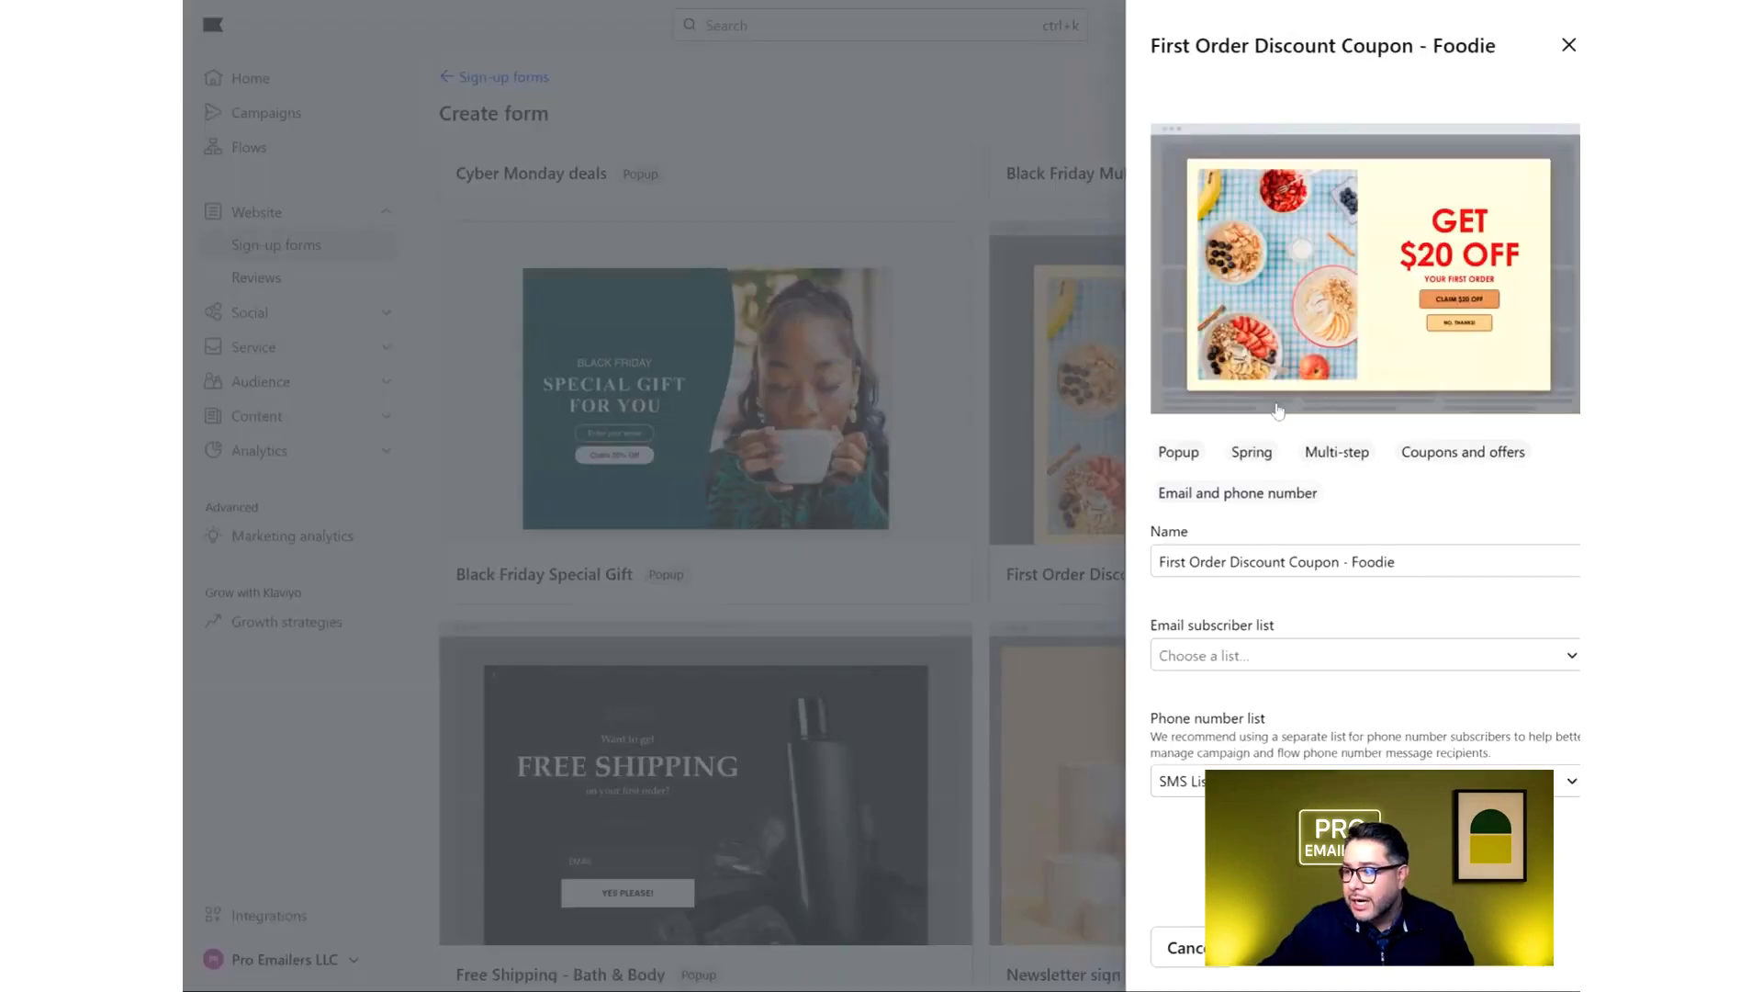
drag(1364, 562, 1109, 571)
text(Pro Emailers)
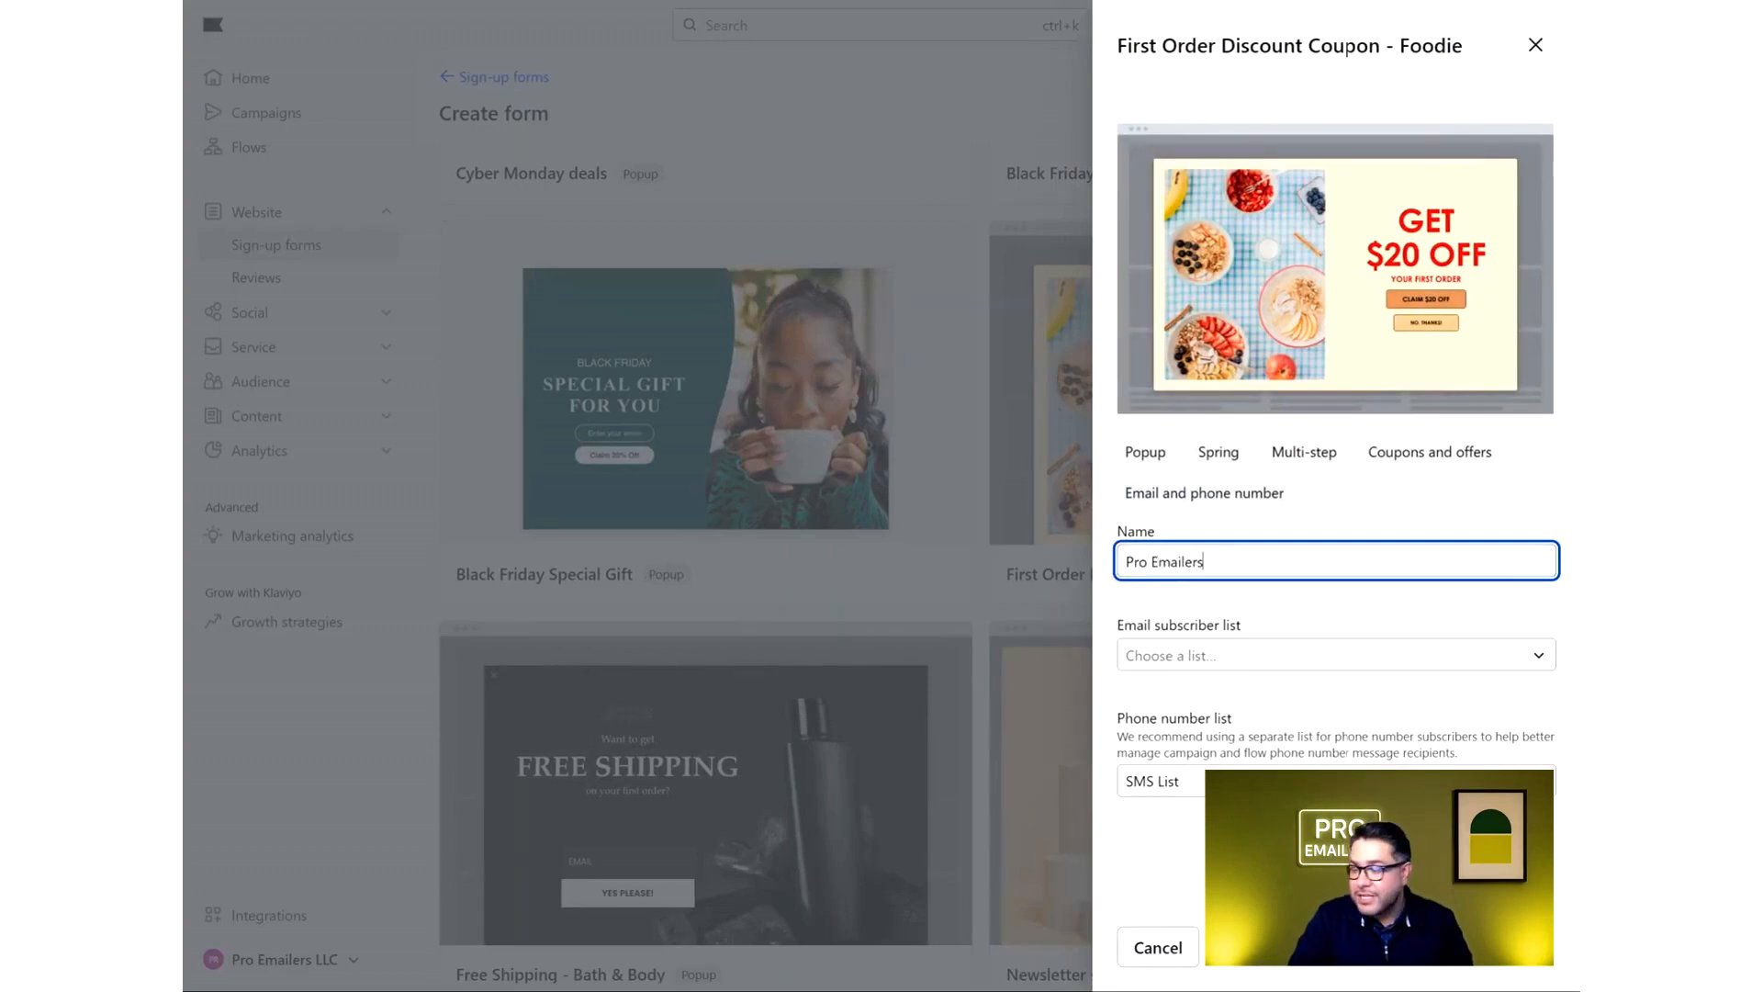
text( Stand)
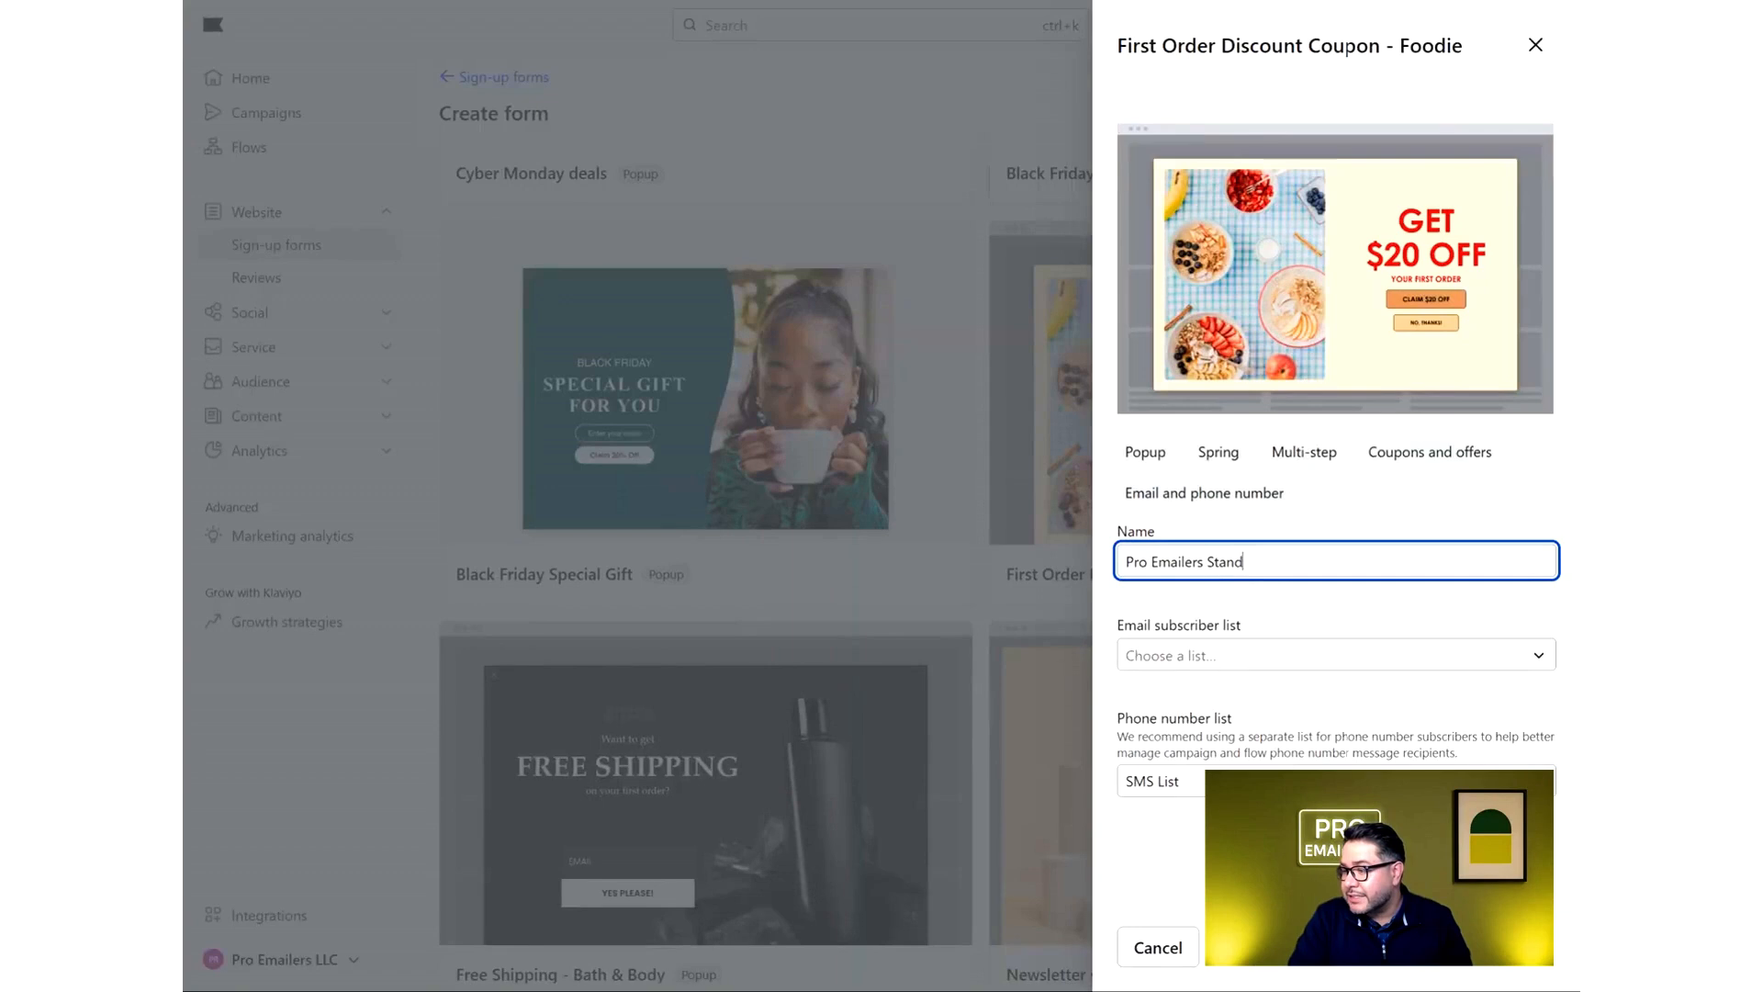
text(ard Pop)
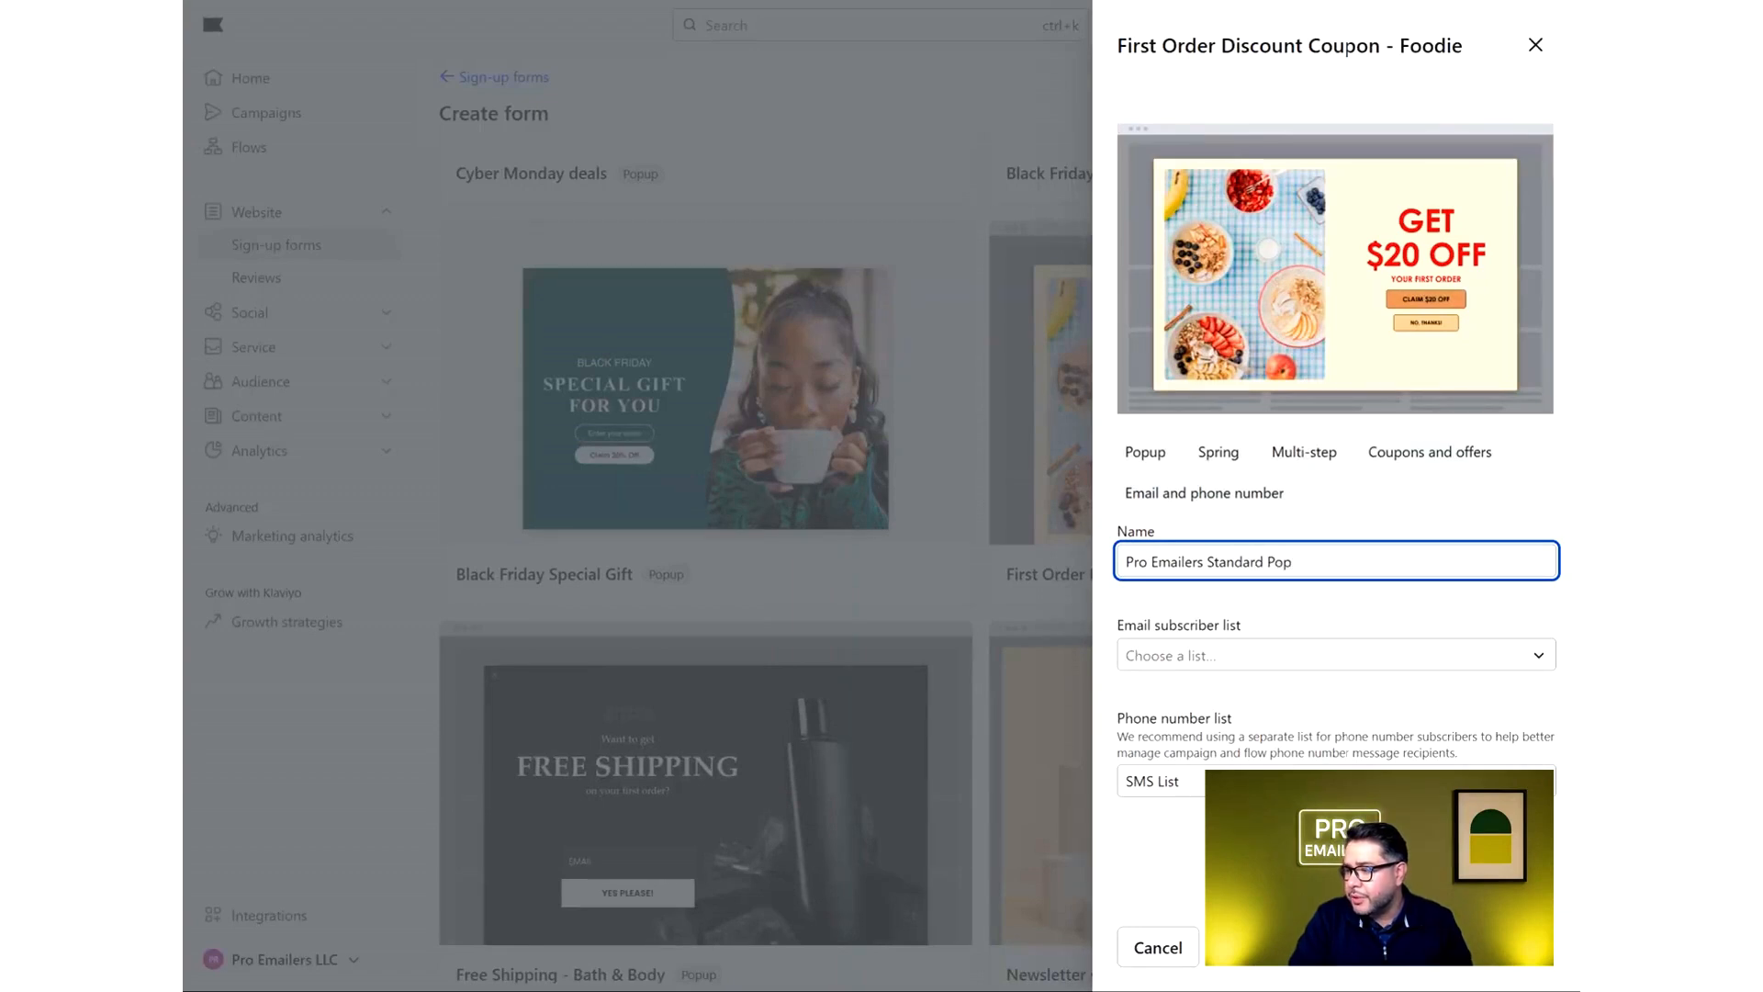
text(Up Form)
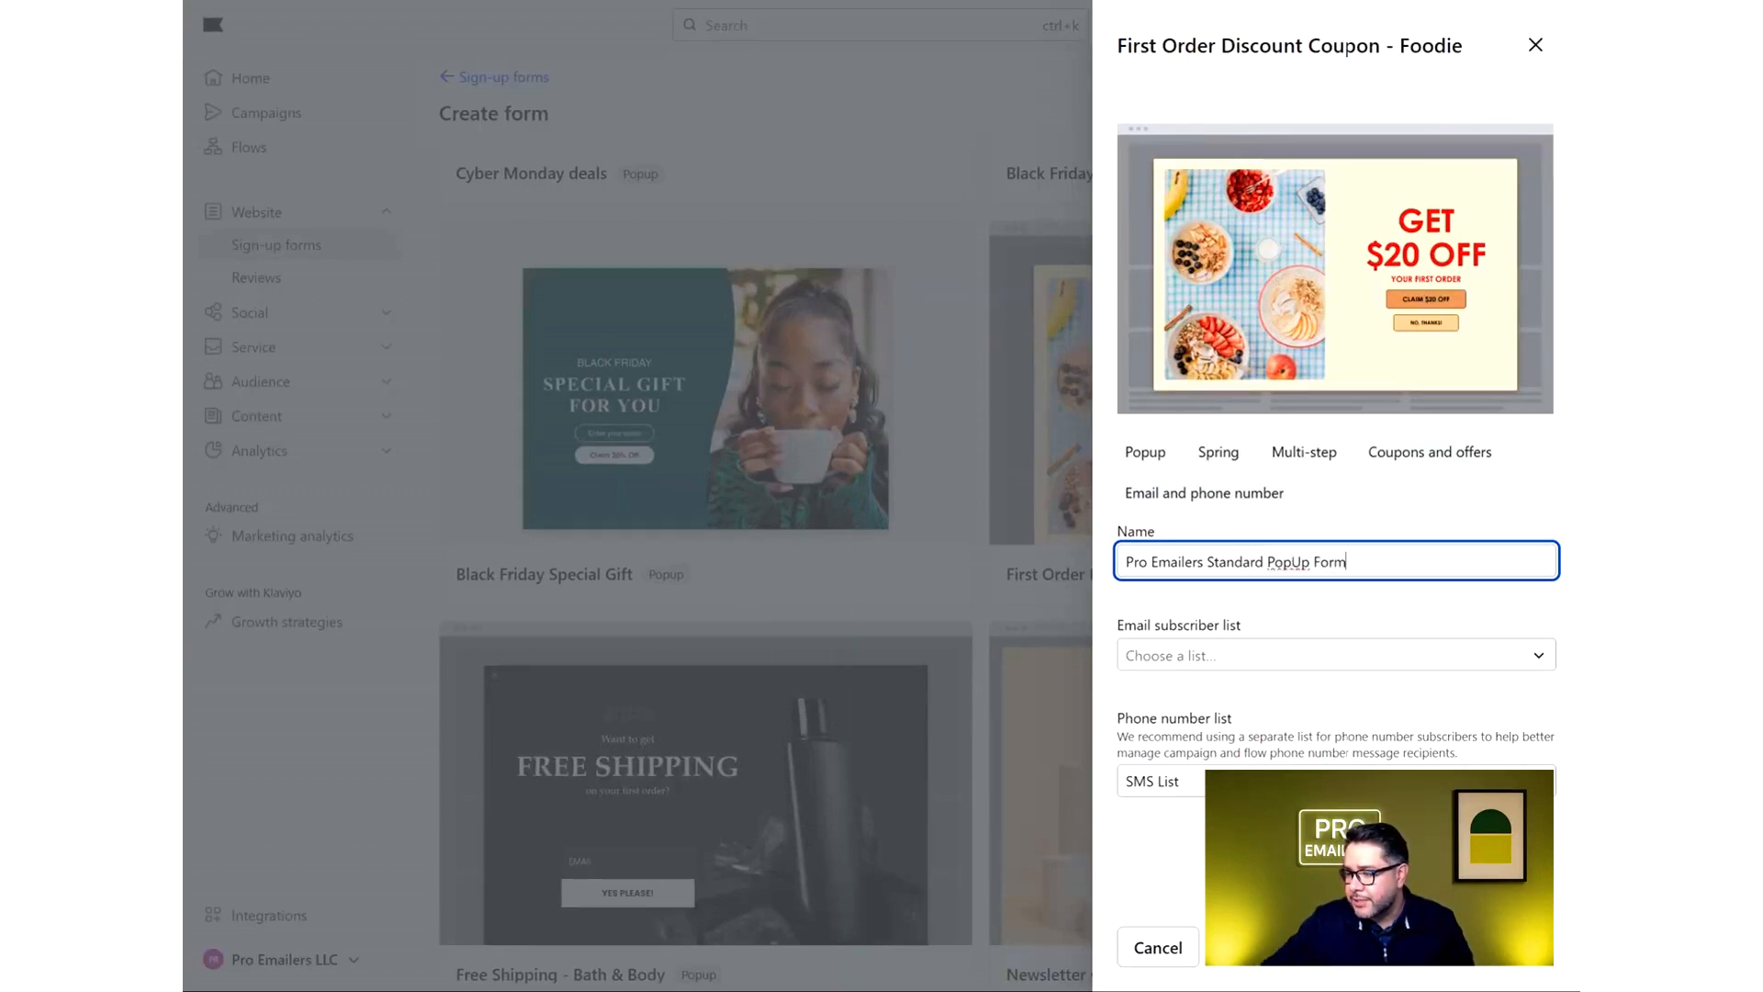
Assign Shopify_TestList as the email subscriber list and create the form
click(1377, 728)
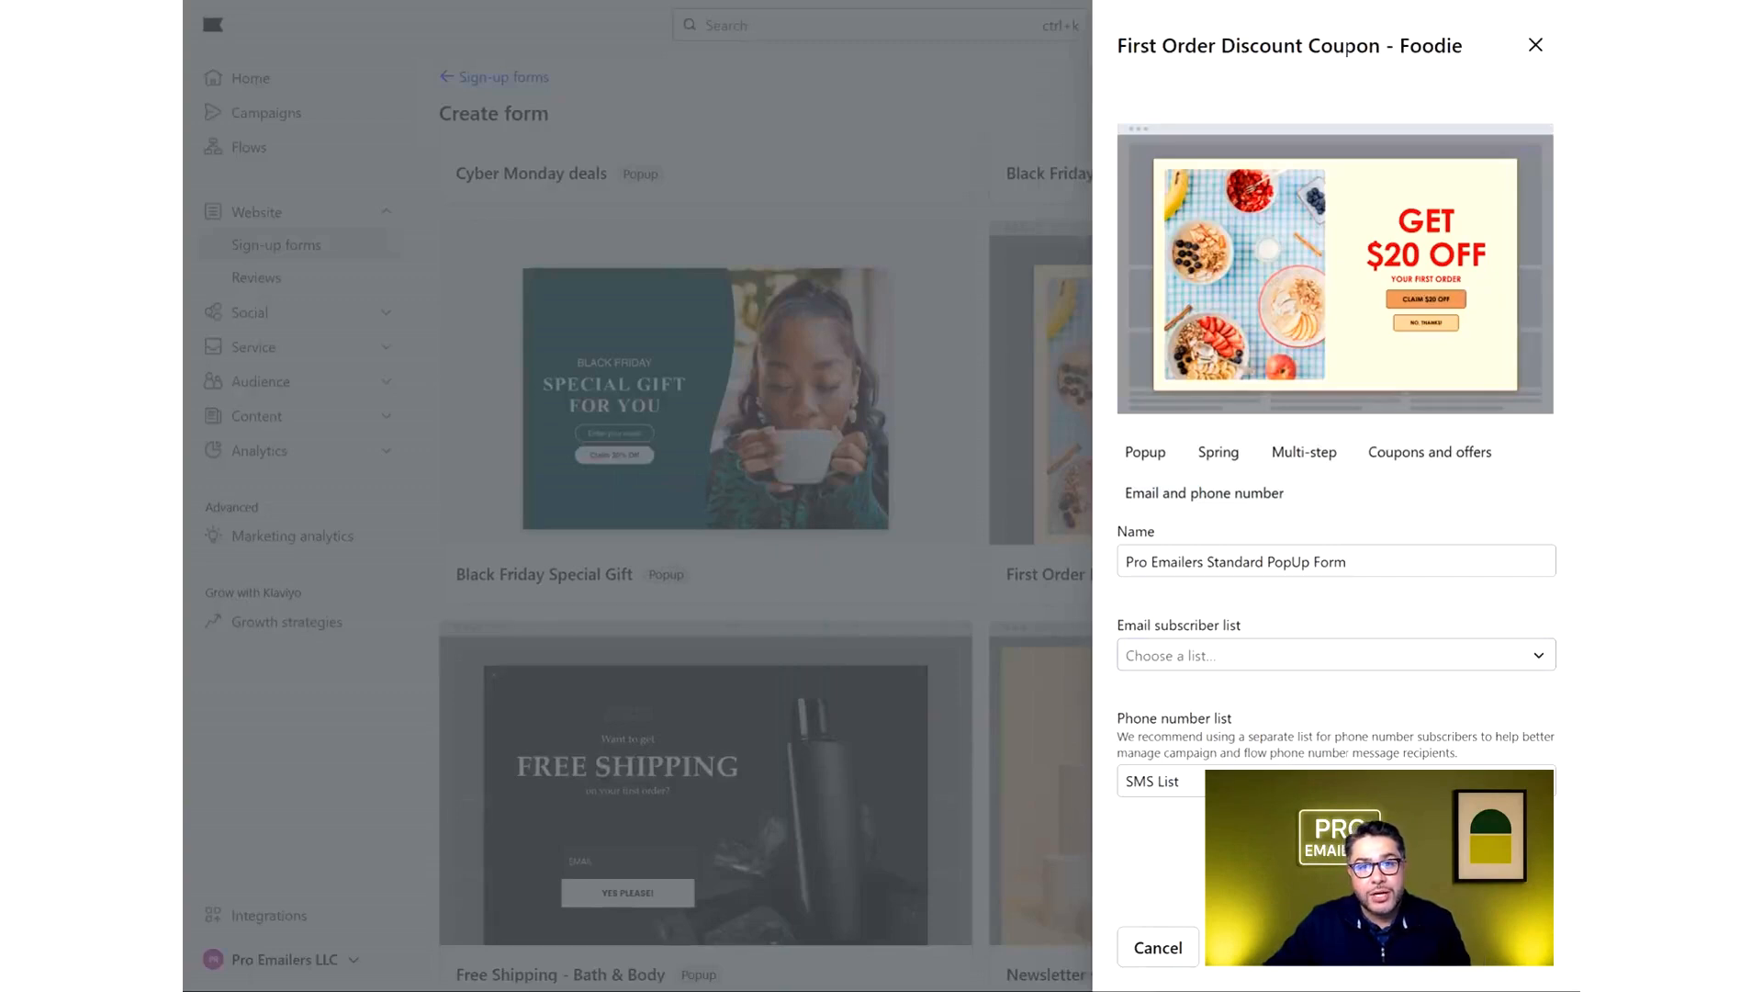
click(1337, 655)
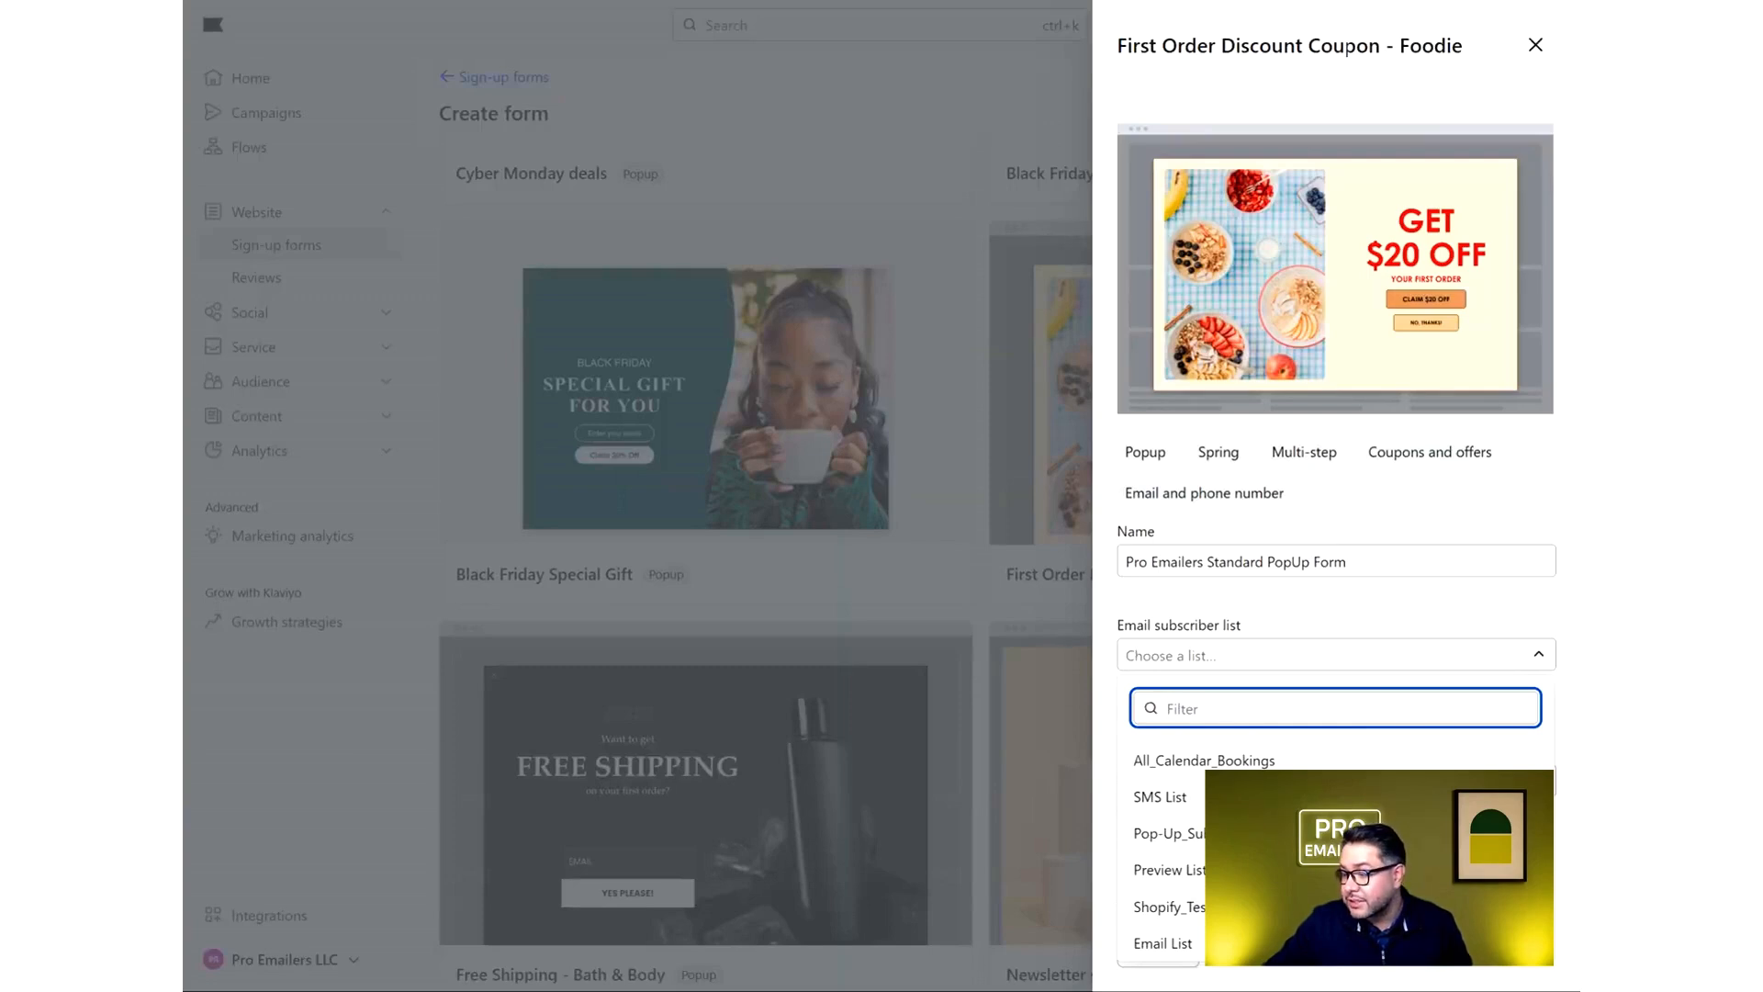
click(1179, 907)
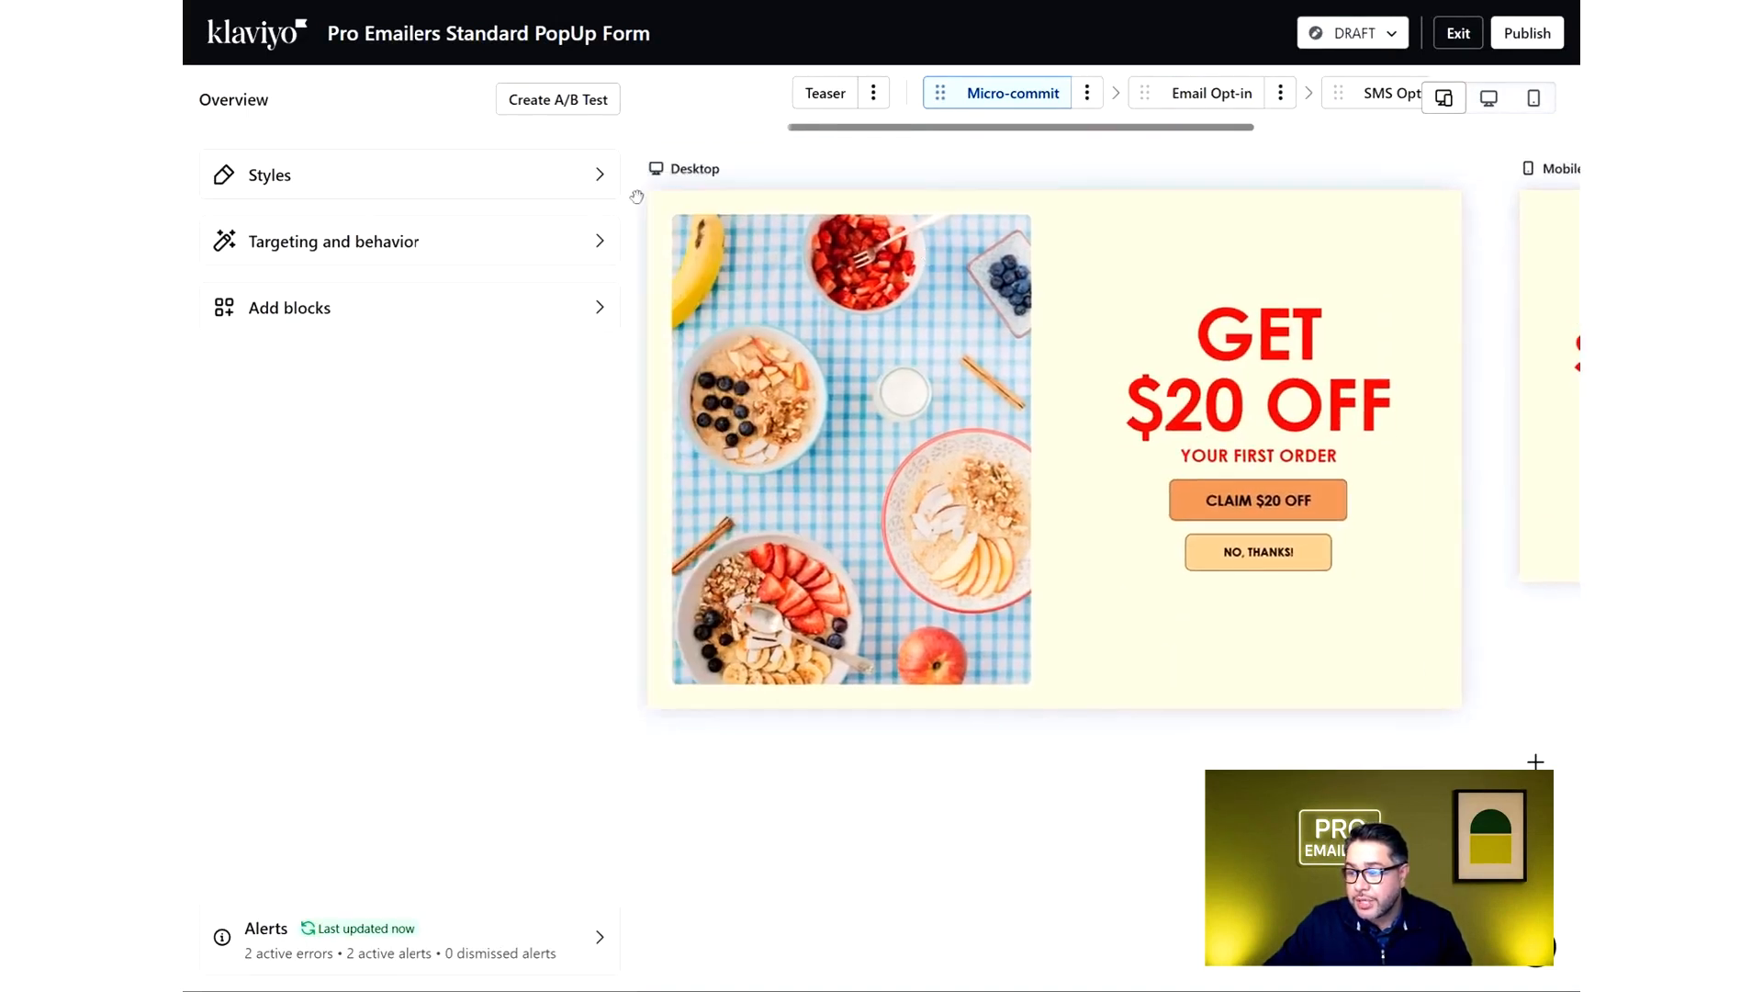
Examine the desktop and mobile previews of the Micro-commit step on the canvas
drag(1254, 759, 819, 764)
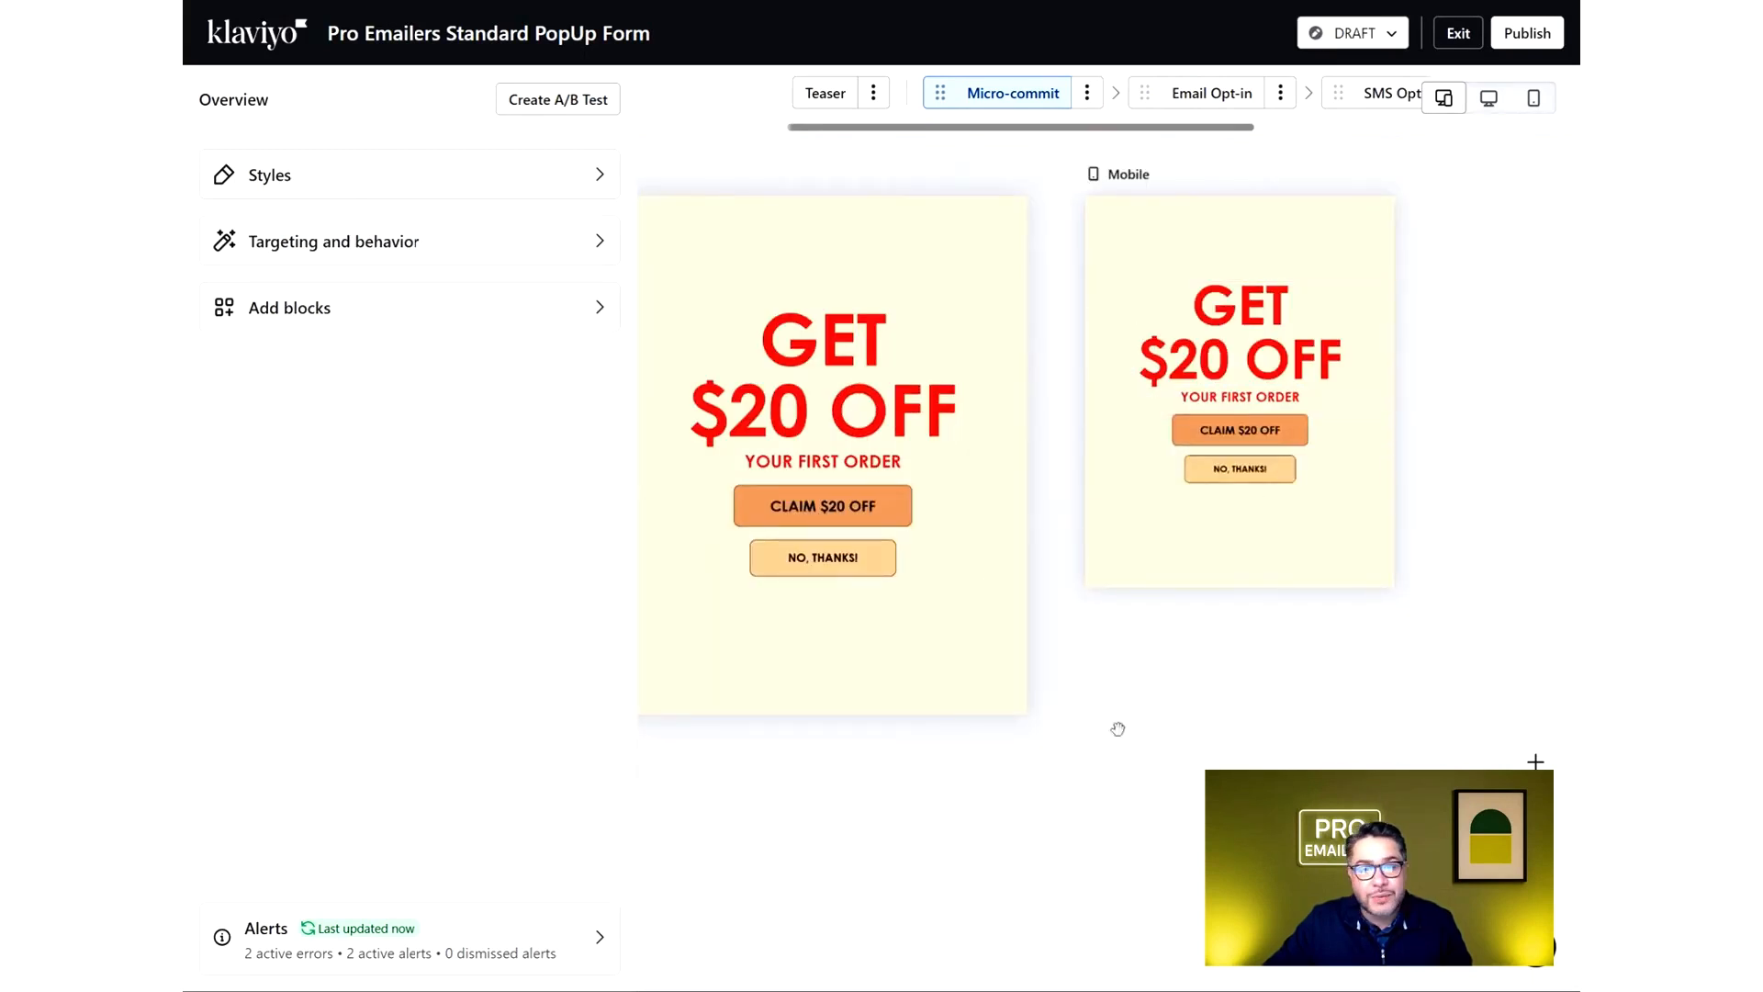
drag(1121, 733, 1434, 720)
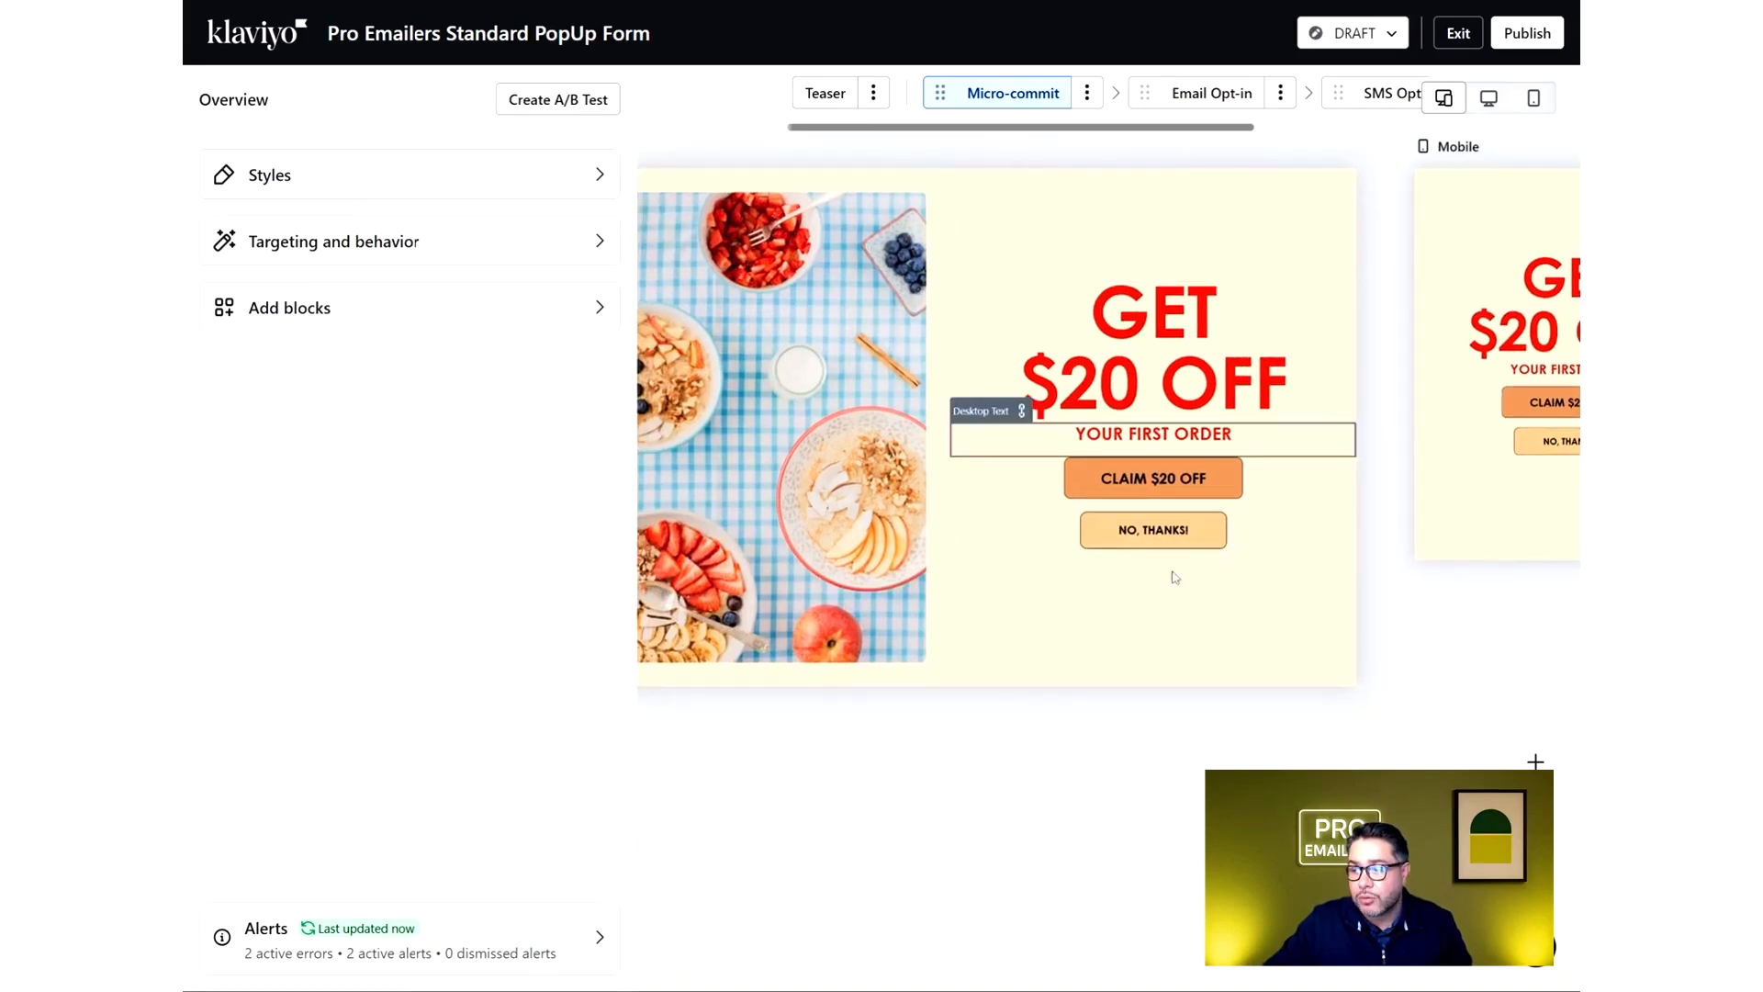
drag(1464, 708, 1142, 731)
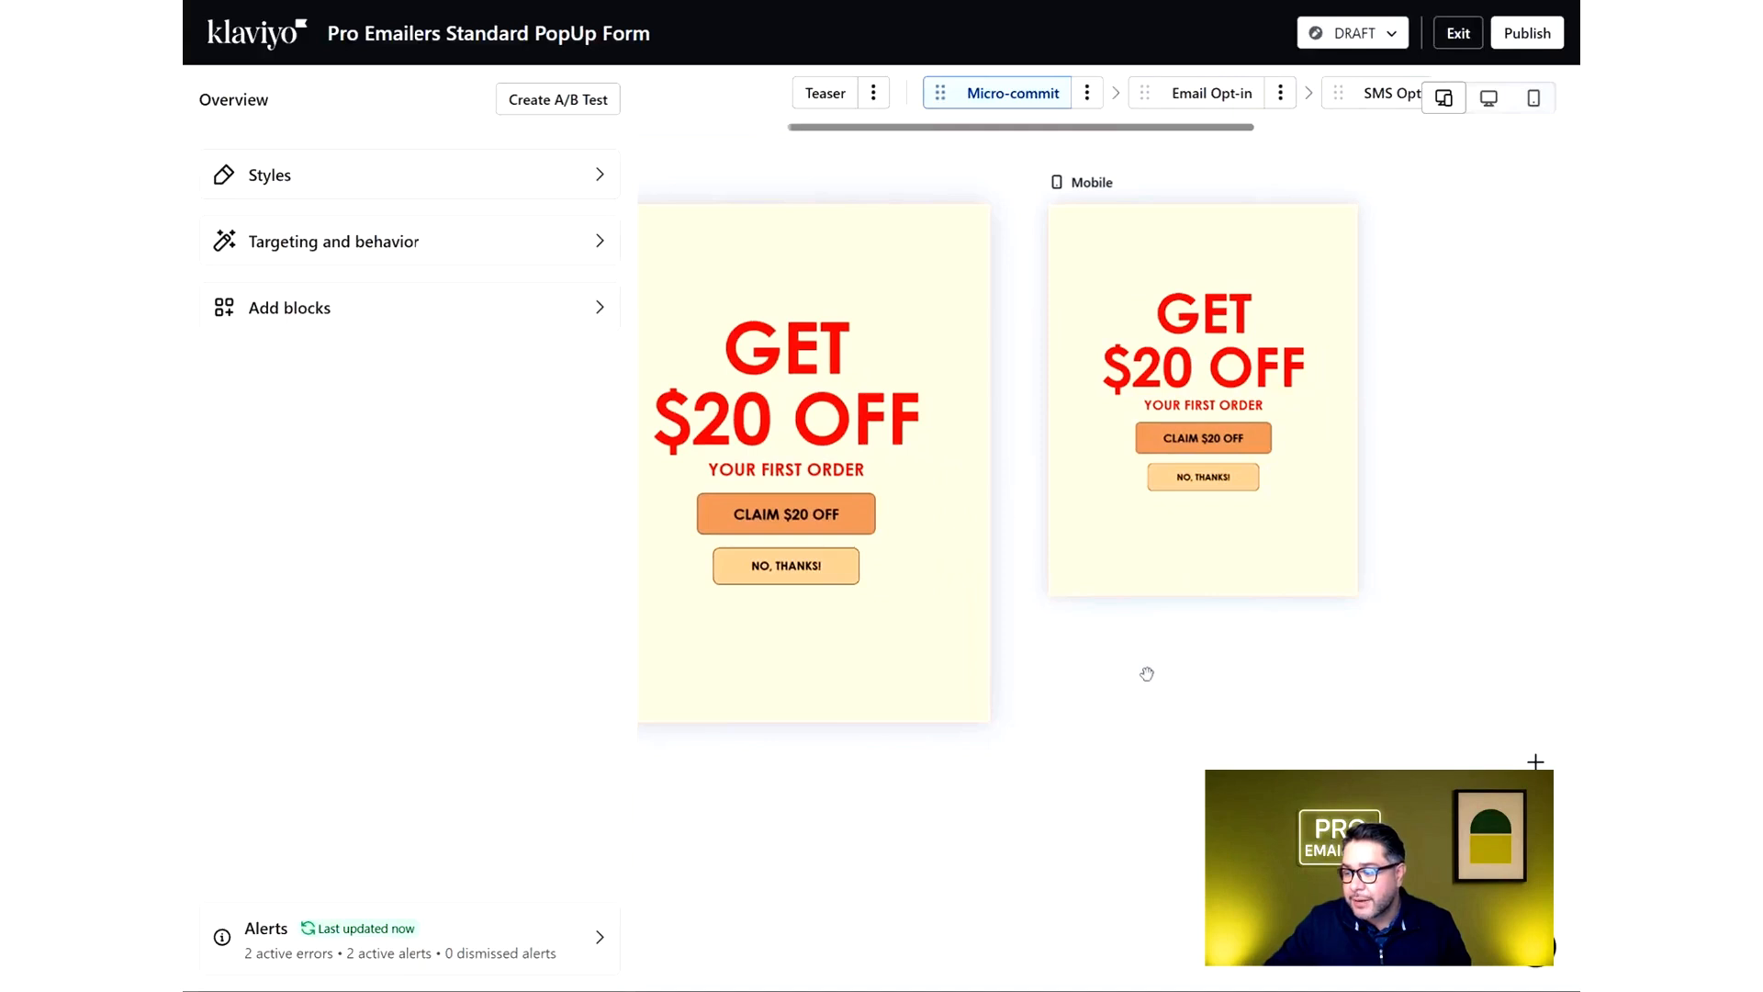
drag(1083, 698, 1171, 676)
drag(821, 760, 1213, 752)
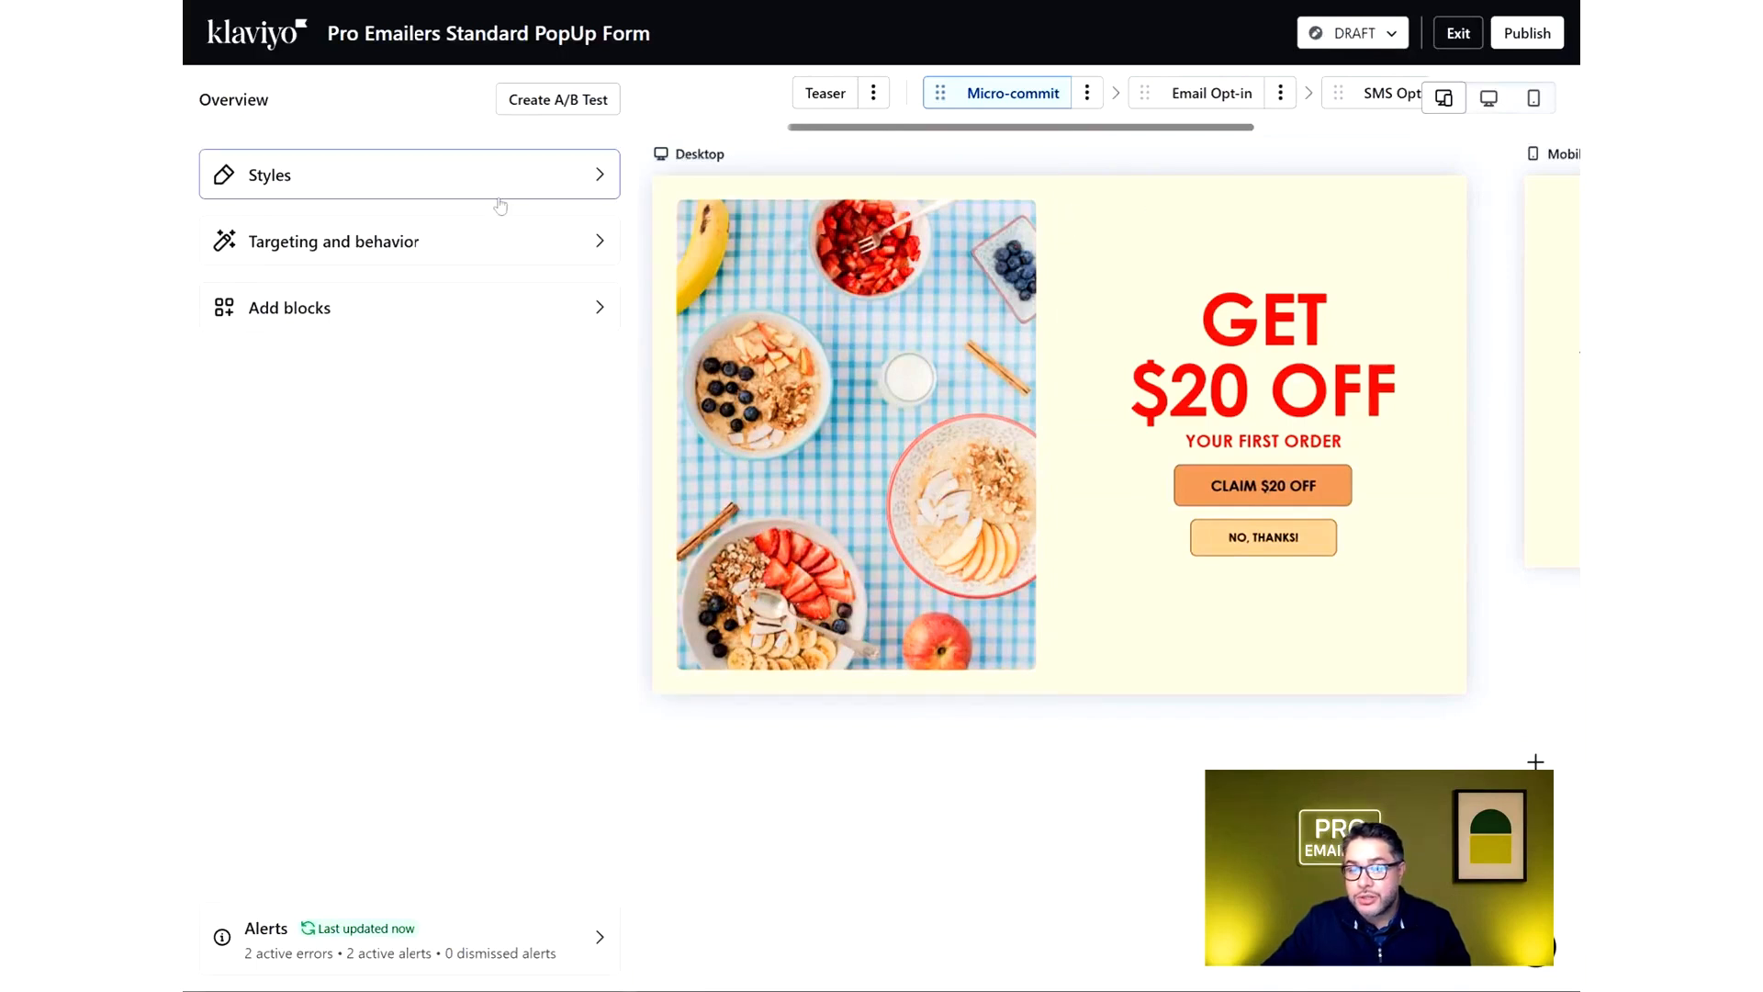
Set the form's background color to 000000 in its styles
click(592, 180)
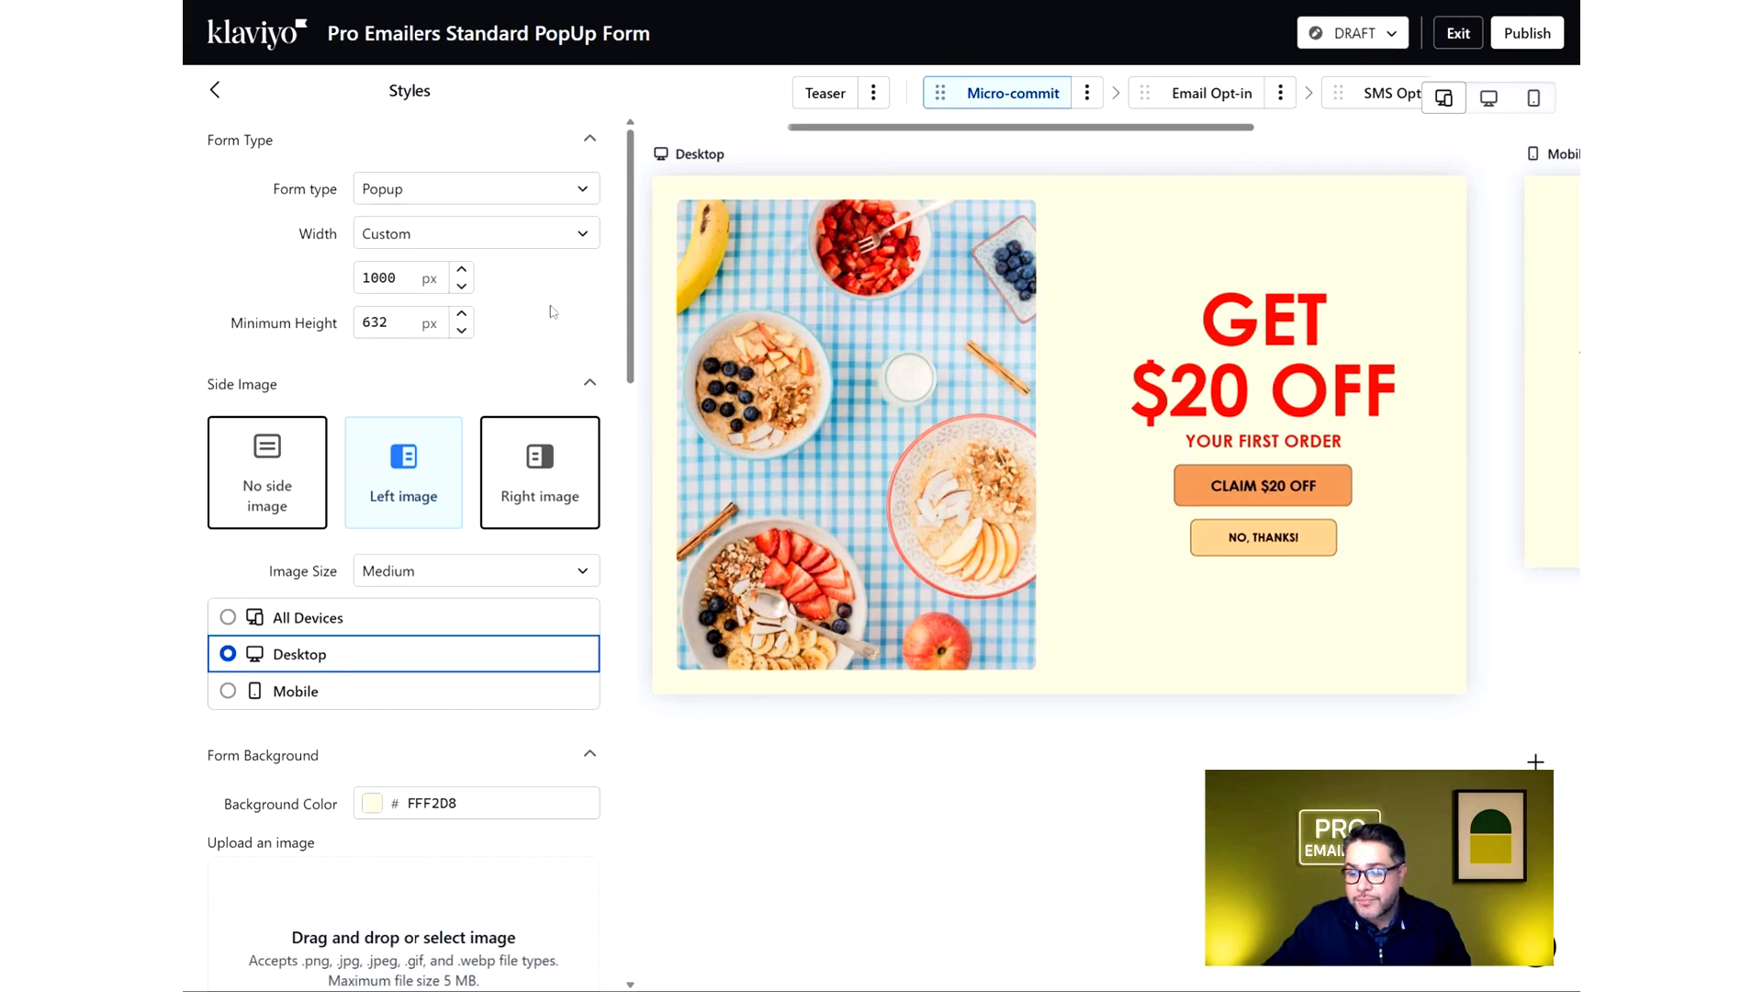
scroll(559, 309, down, 2)
scroll(439, 602, down, 4)
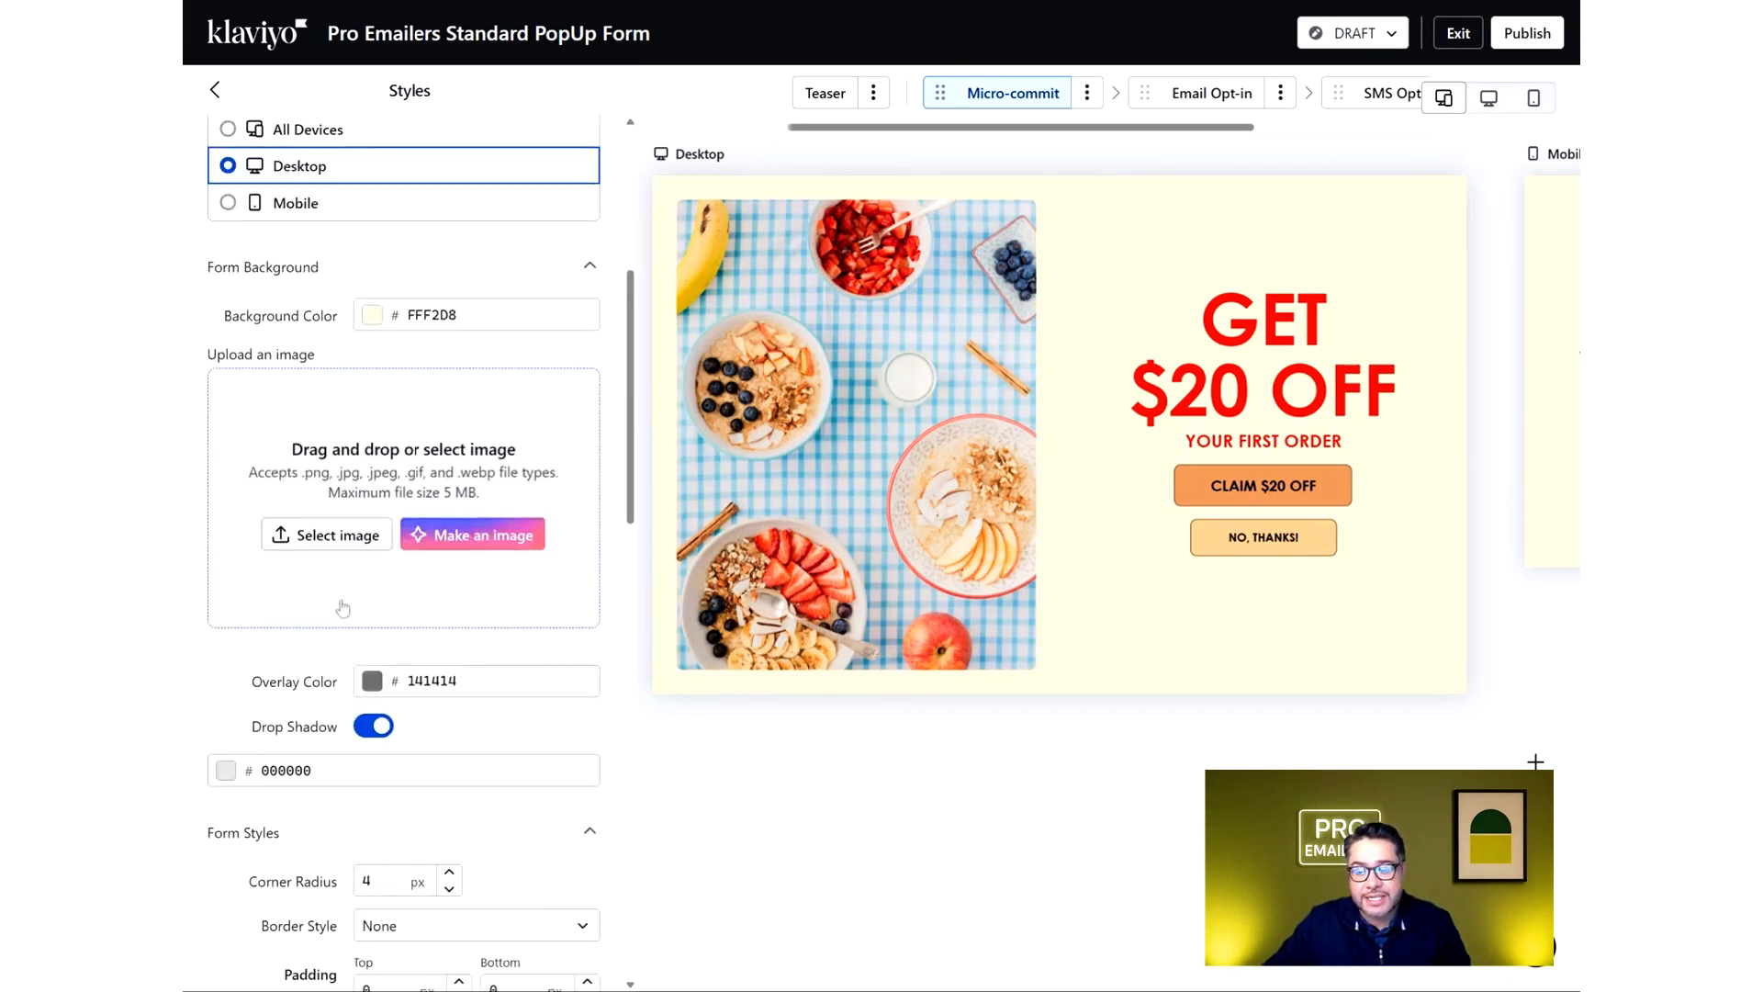
scroll(359, 551, up, 6)
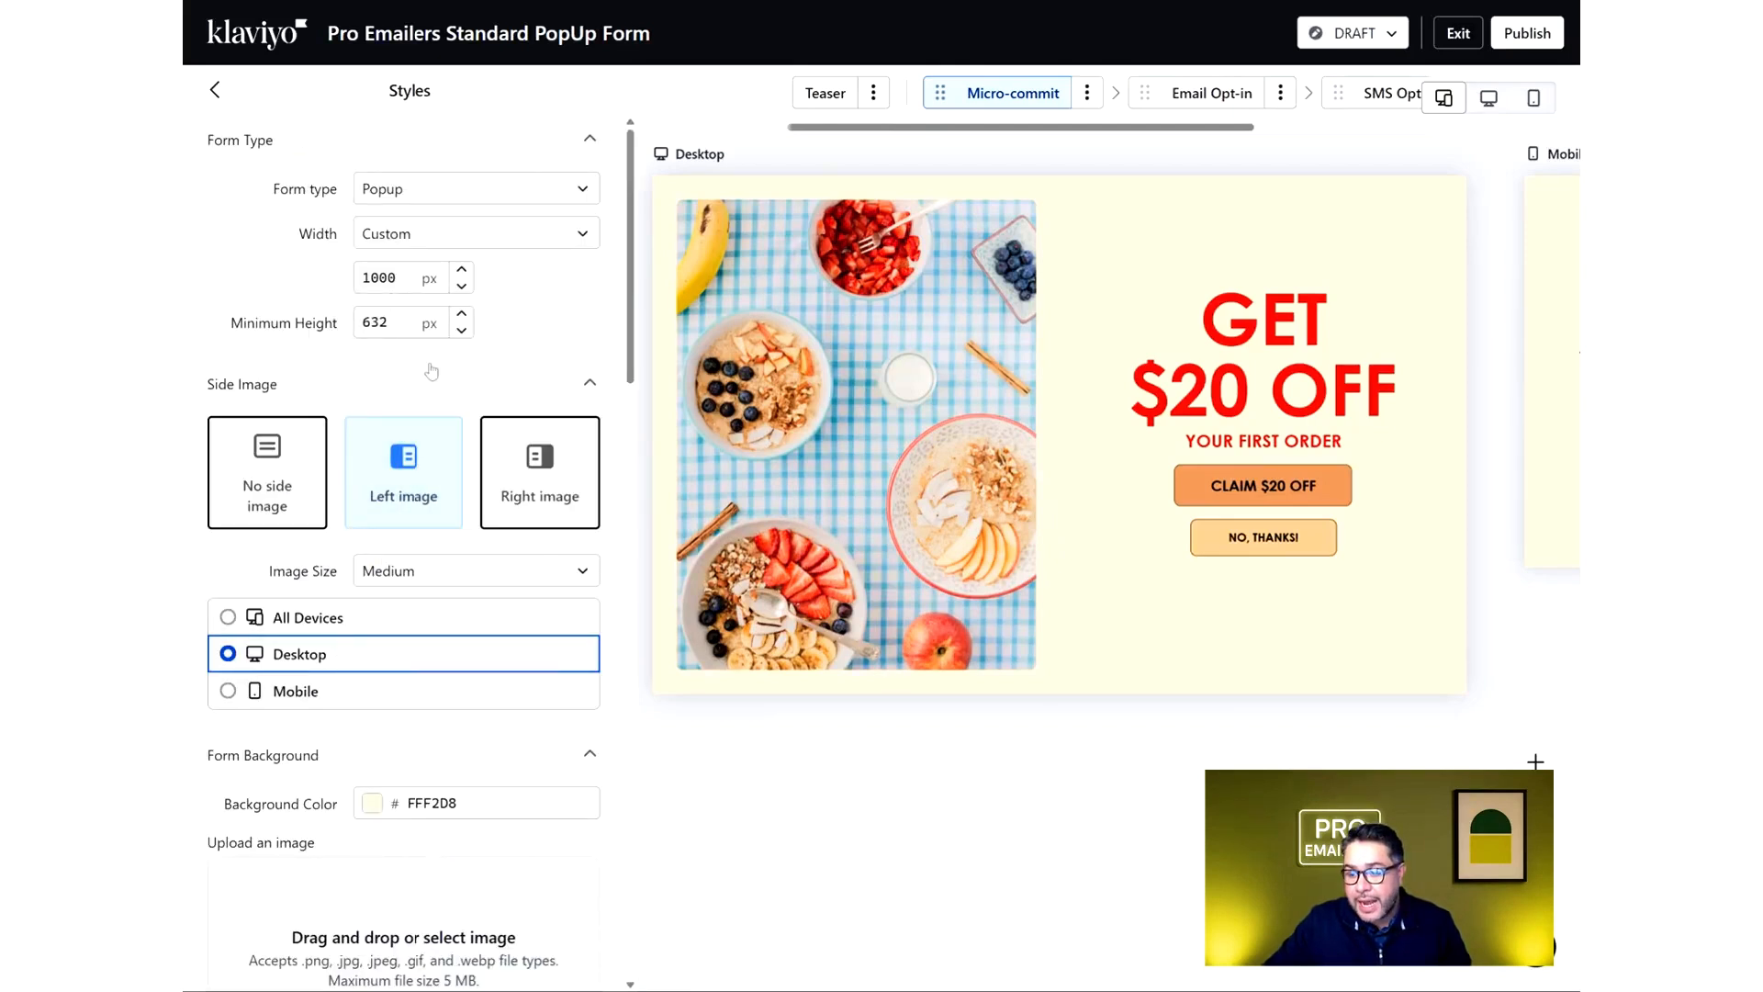
scroll(419, 389, down, 2)
scroll(419, 389, down, 3)
click(431, 396)
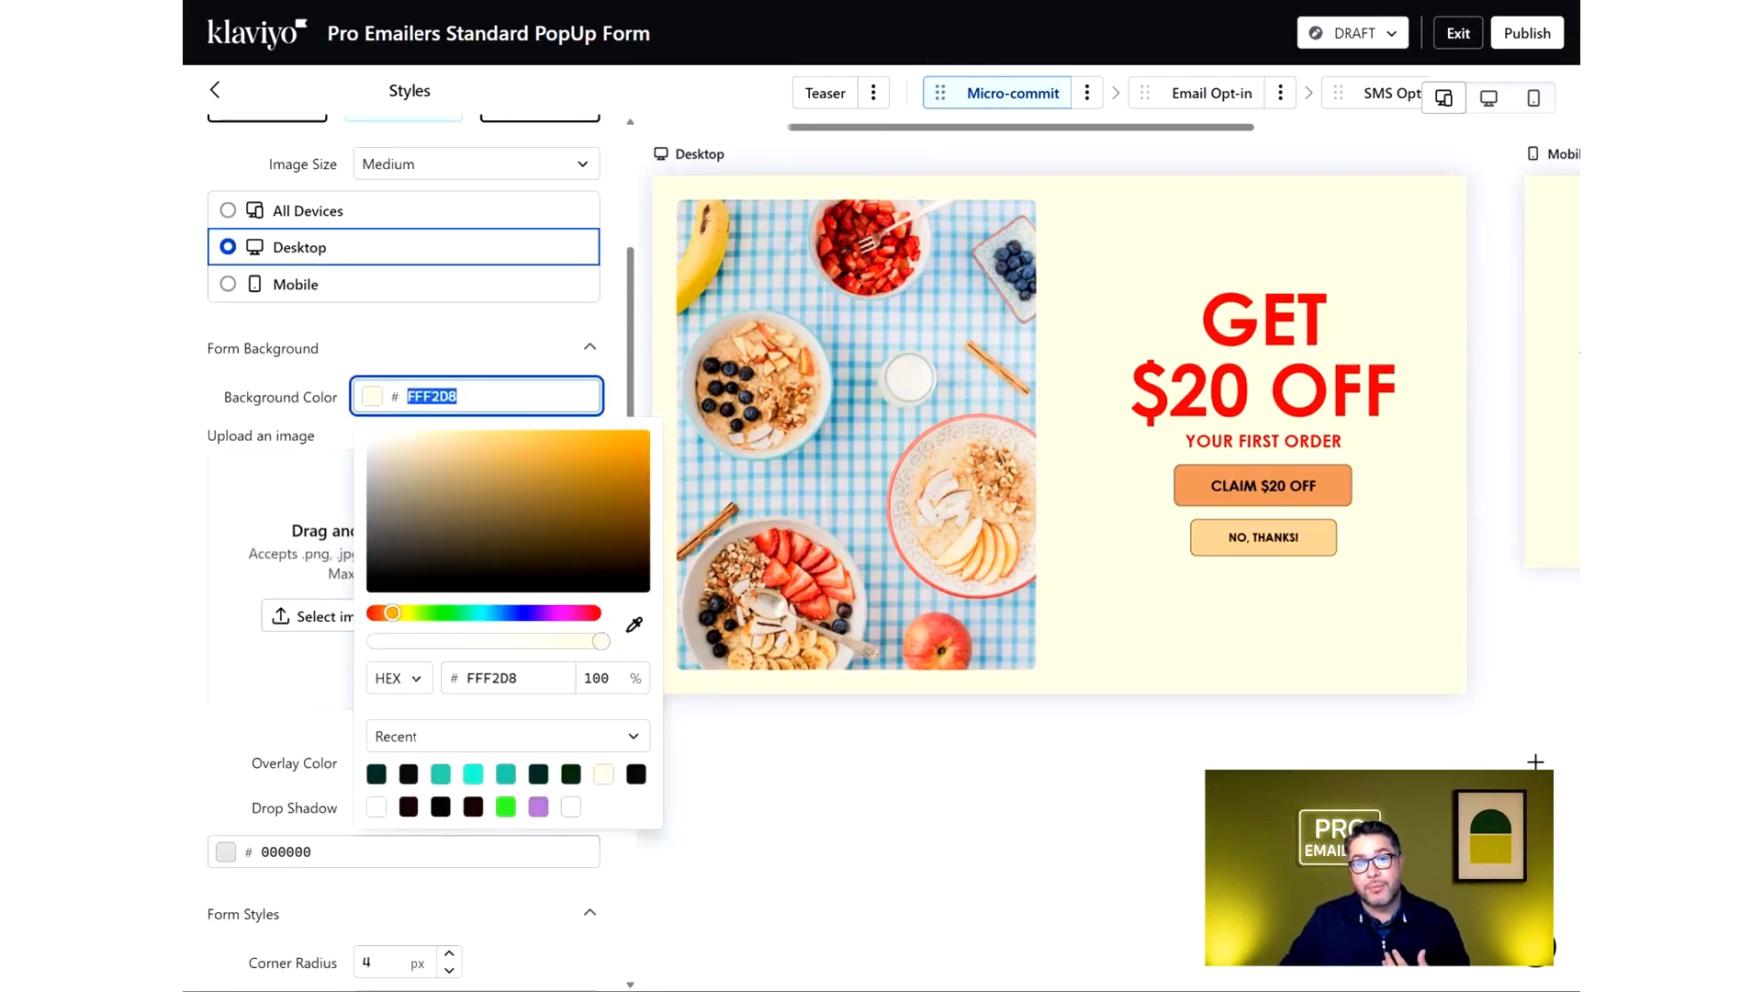
text(000)
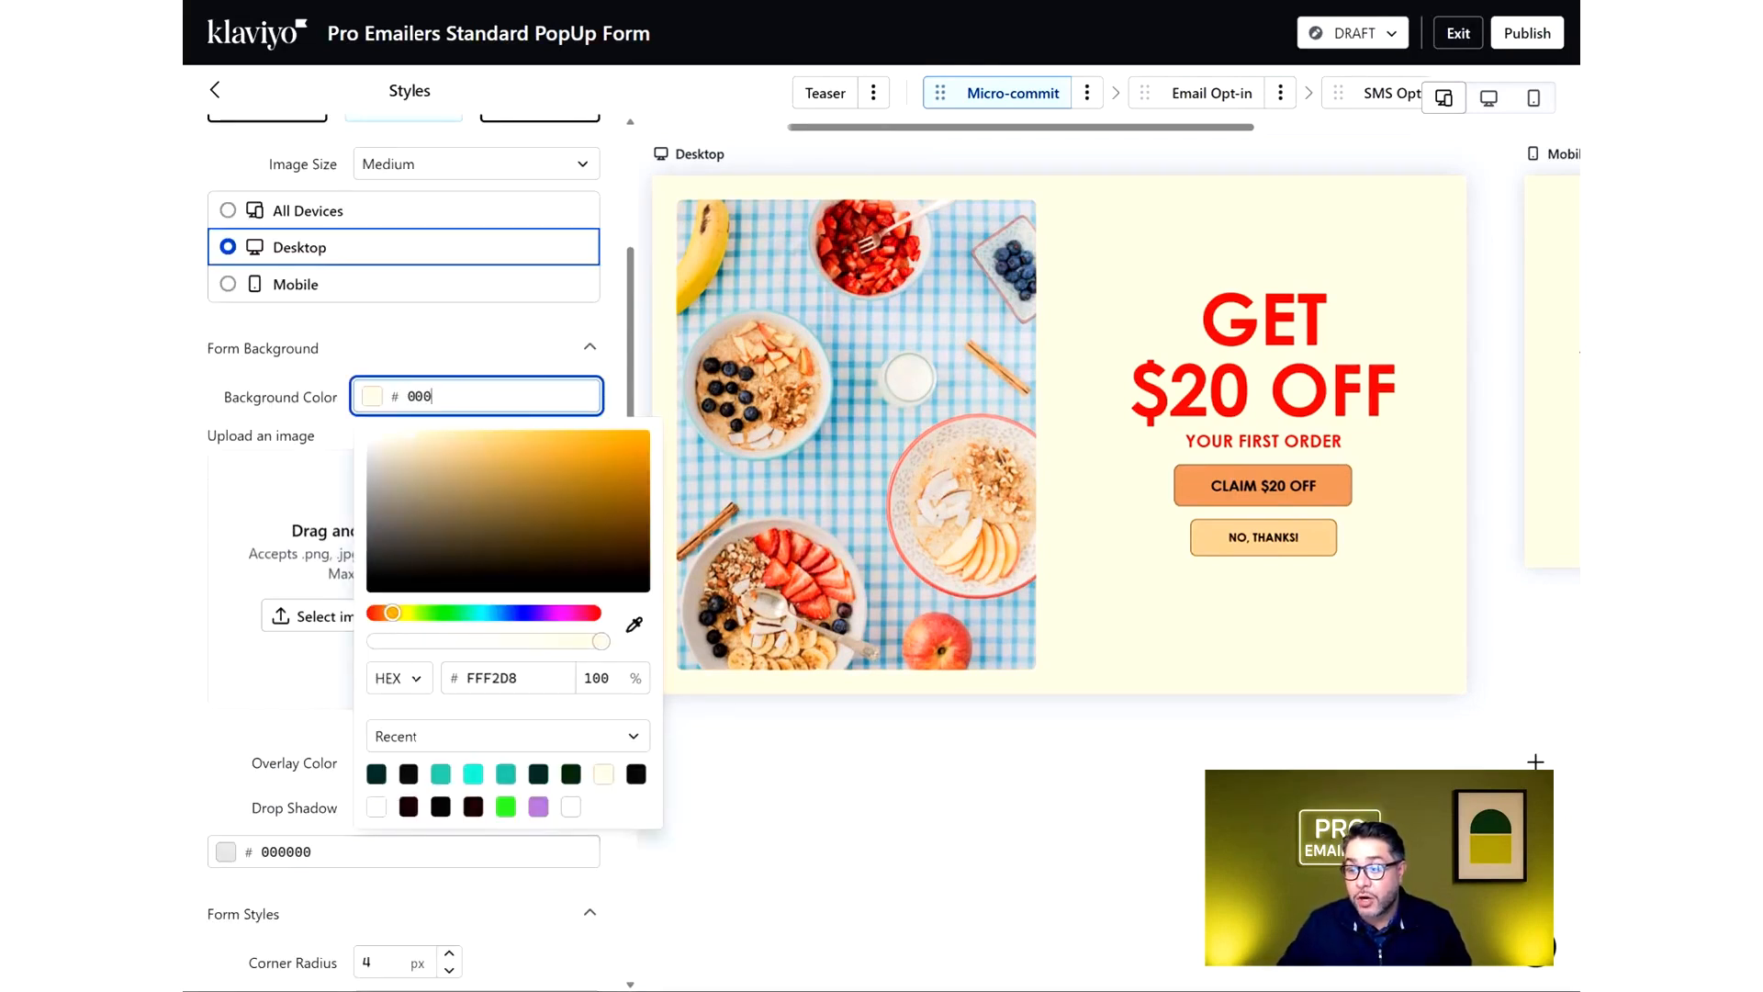
text(000)
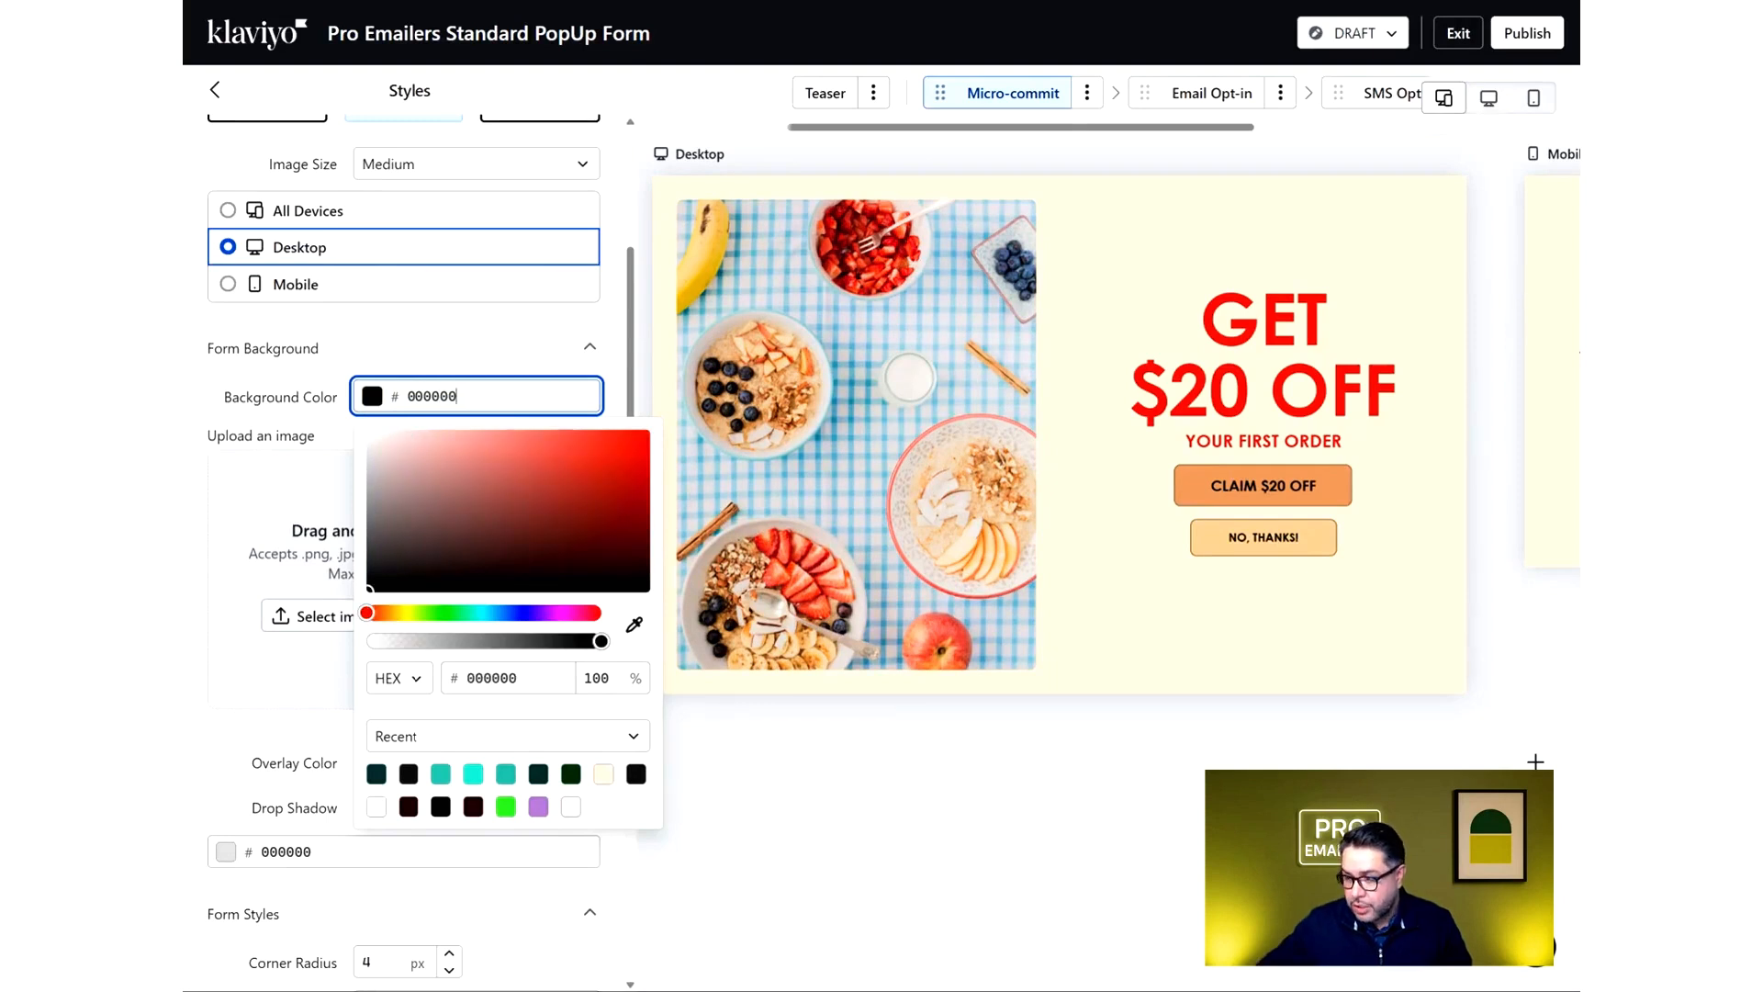
key(Return)
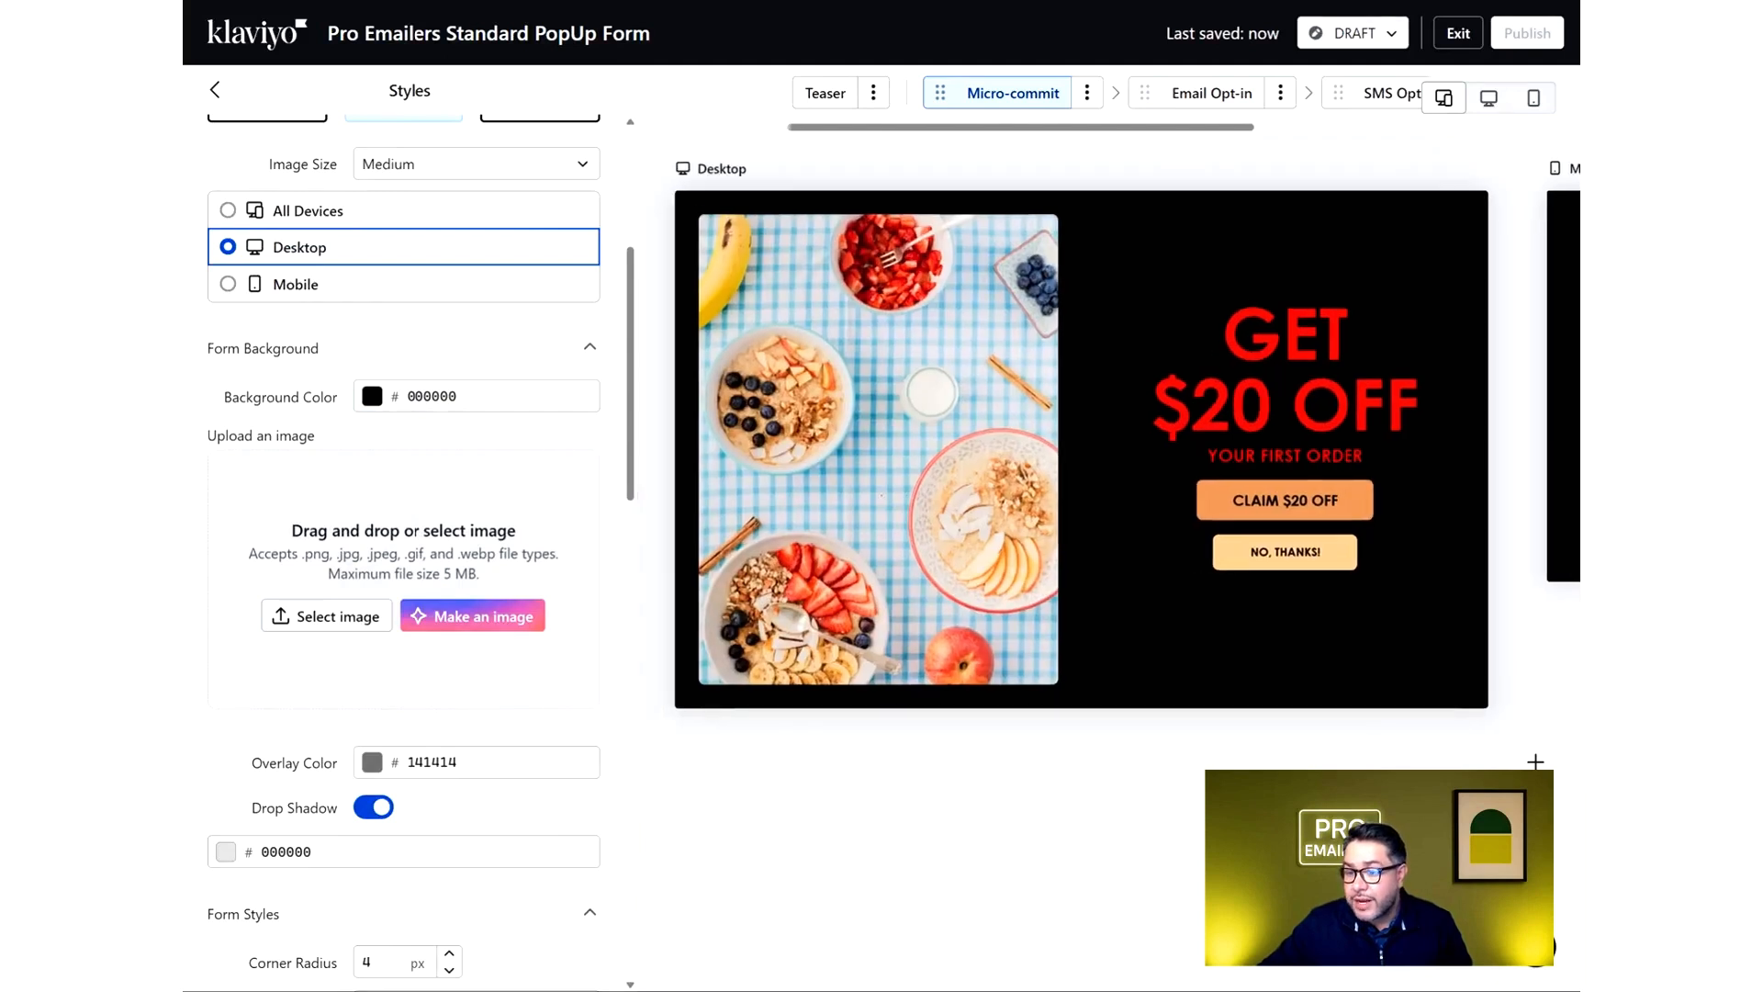
Replace the side image of the Micro-commit step with Slice 15 from the image library
scroll(549, 496, down, 2)
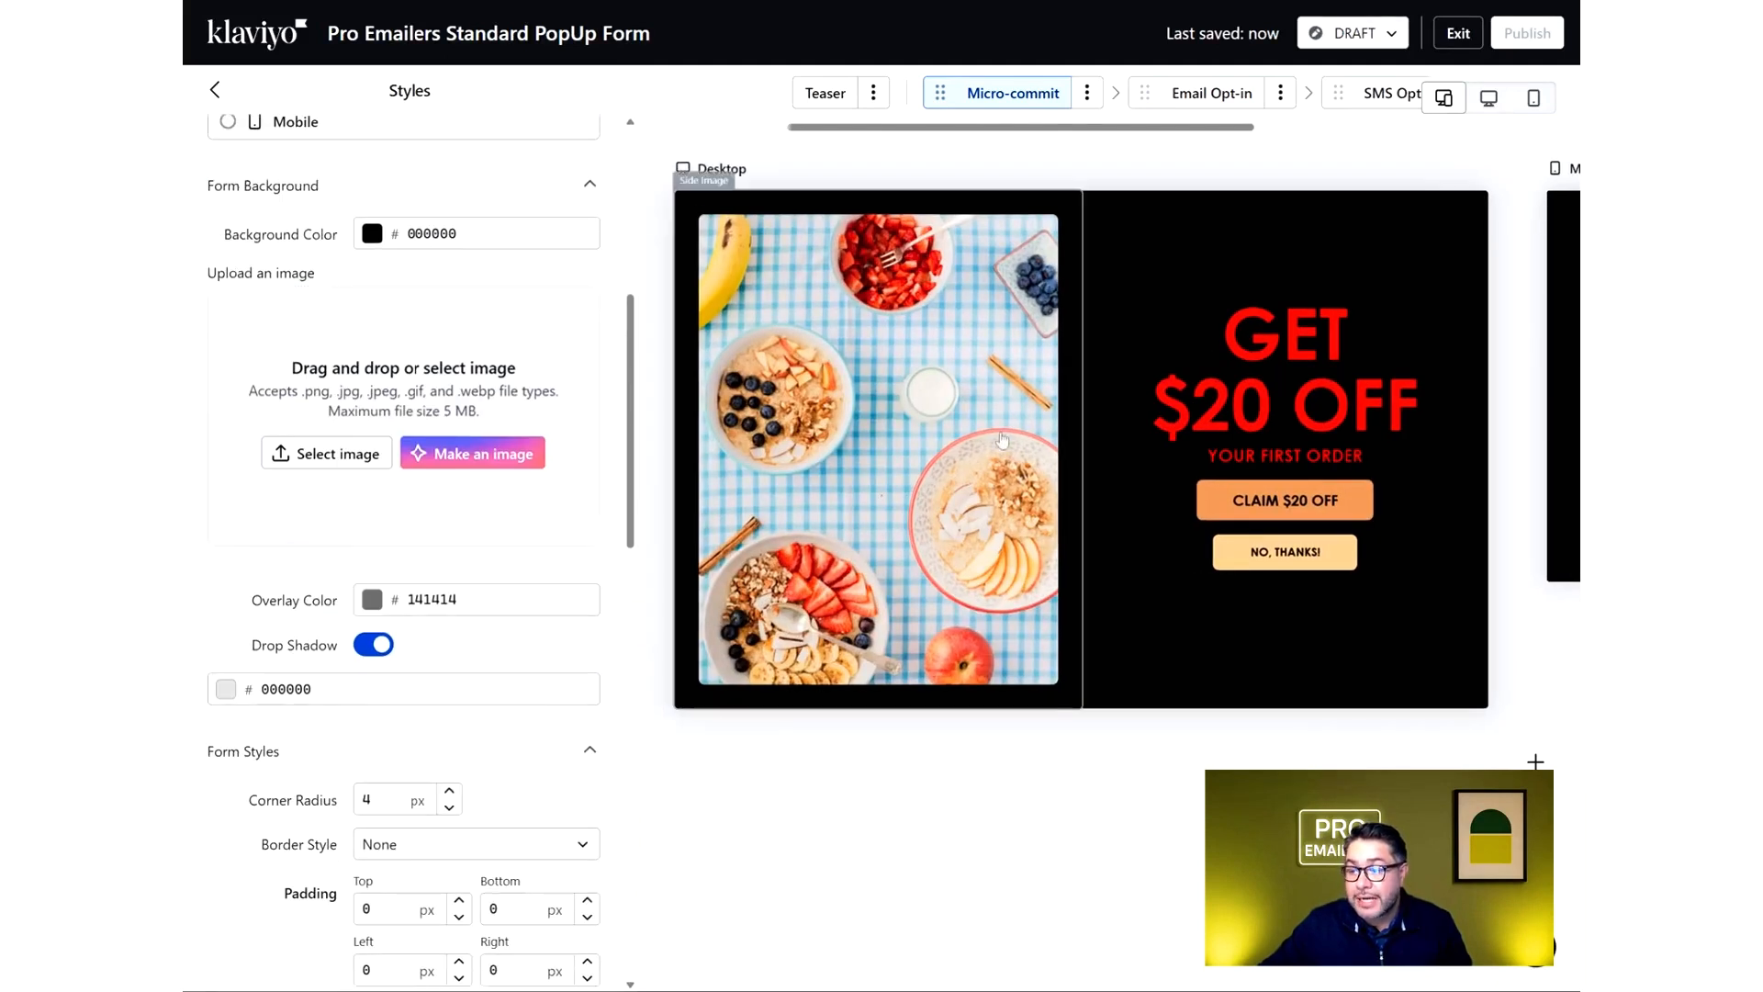
click(883, 429)
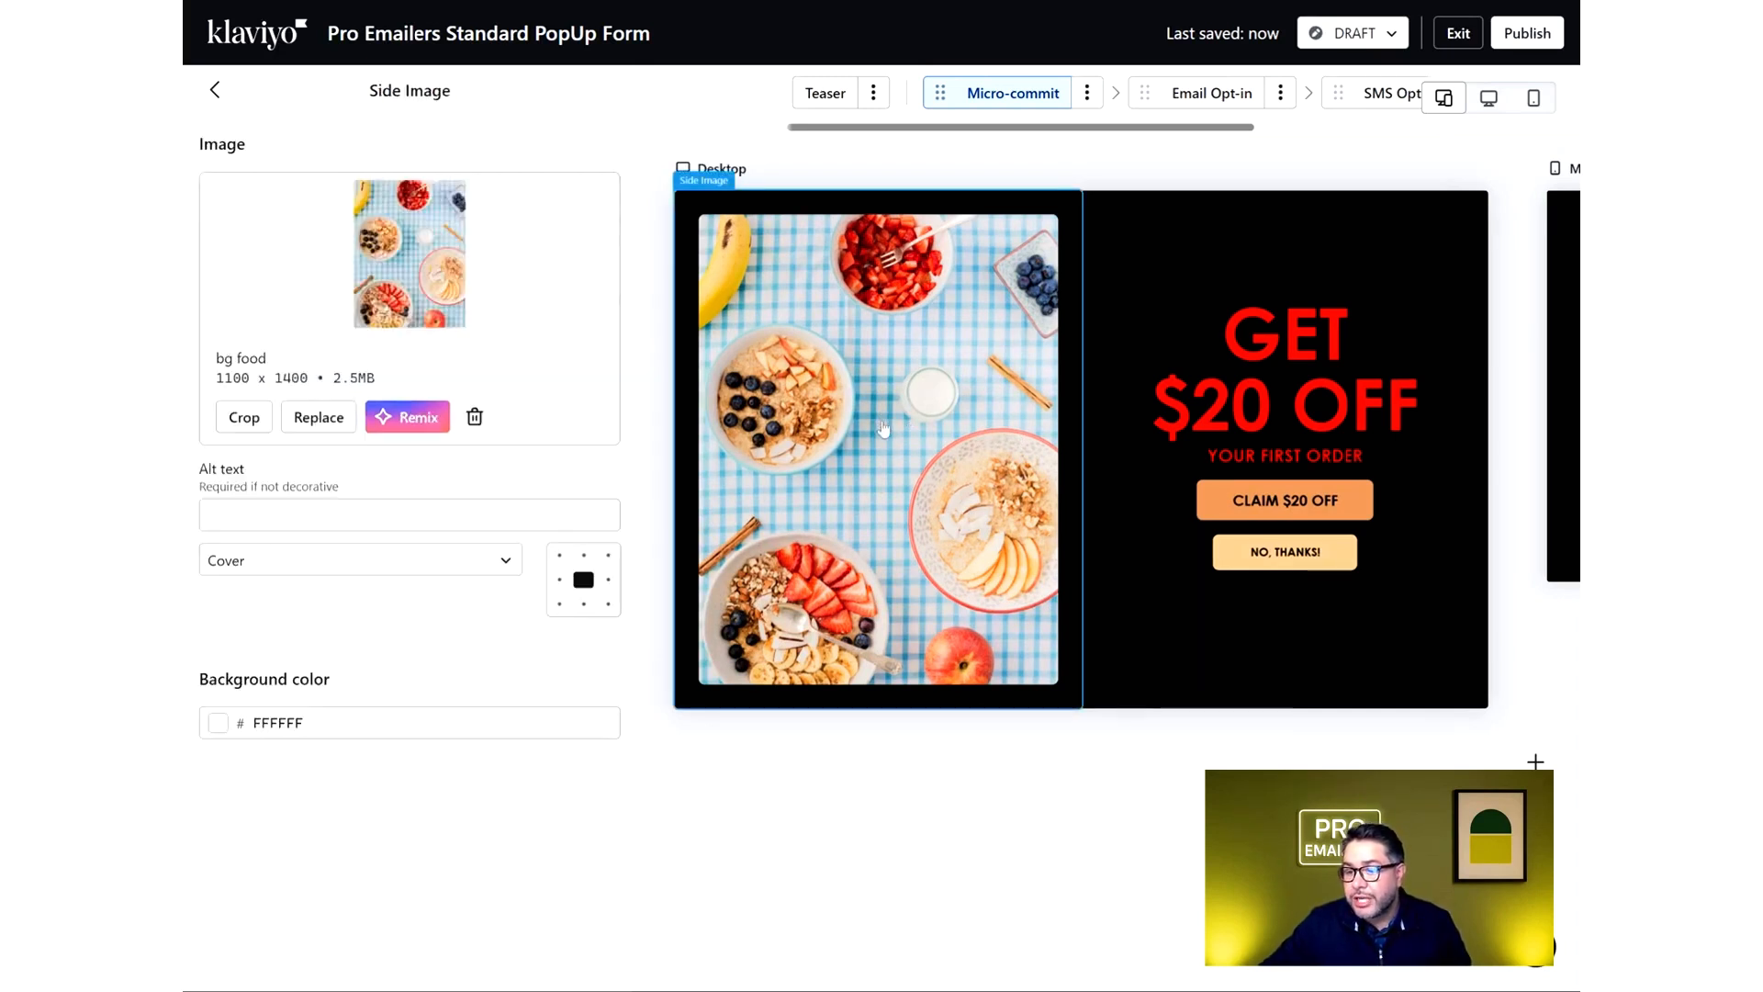
click(319, 428)
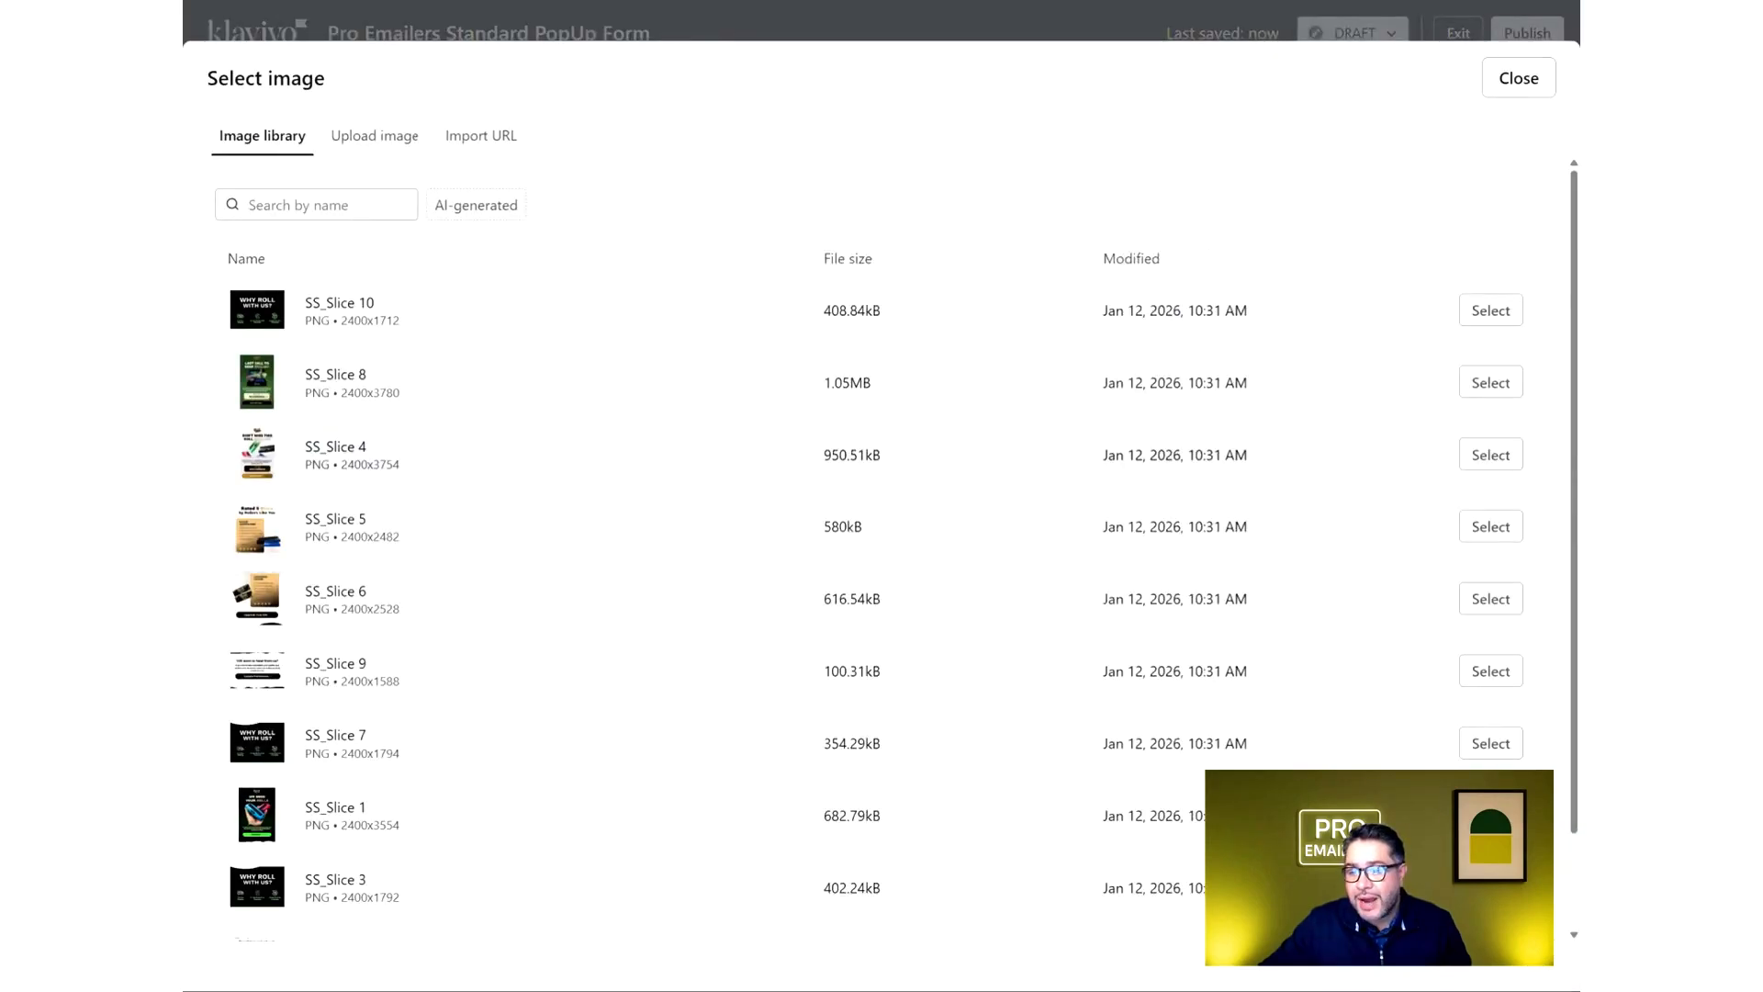
click(376, 138)
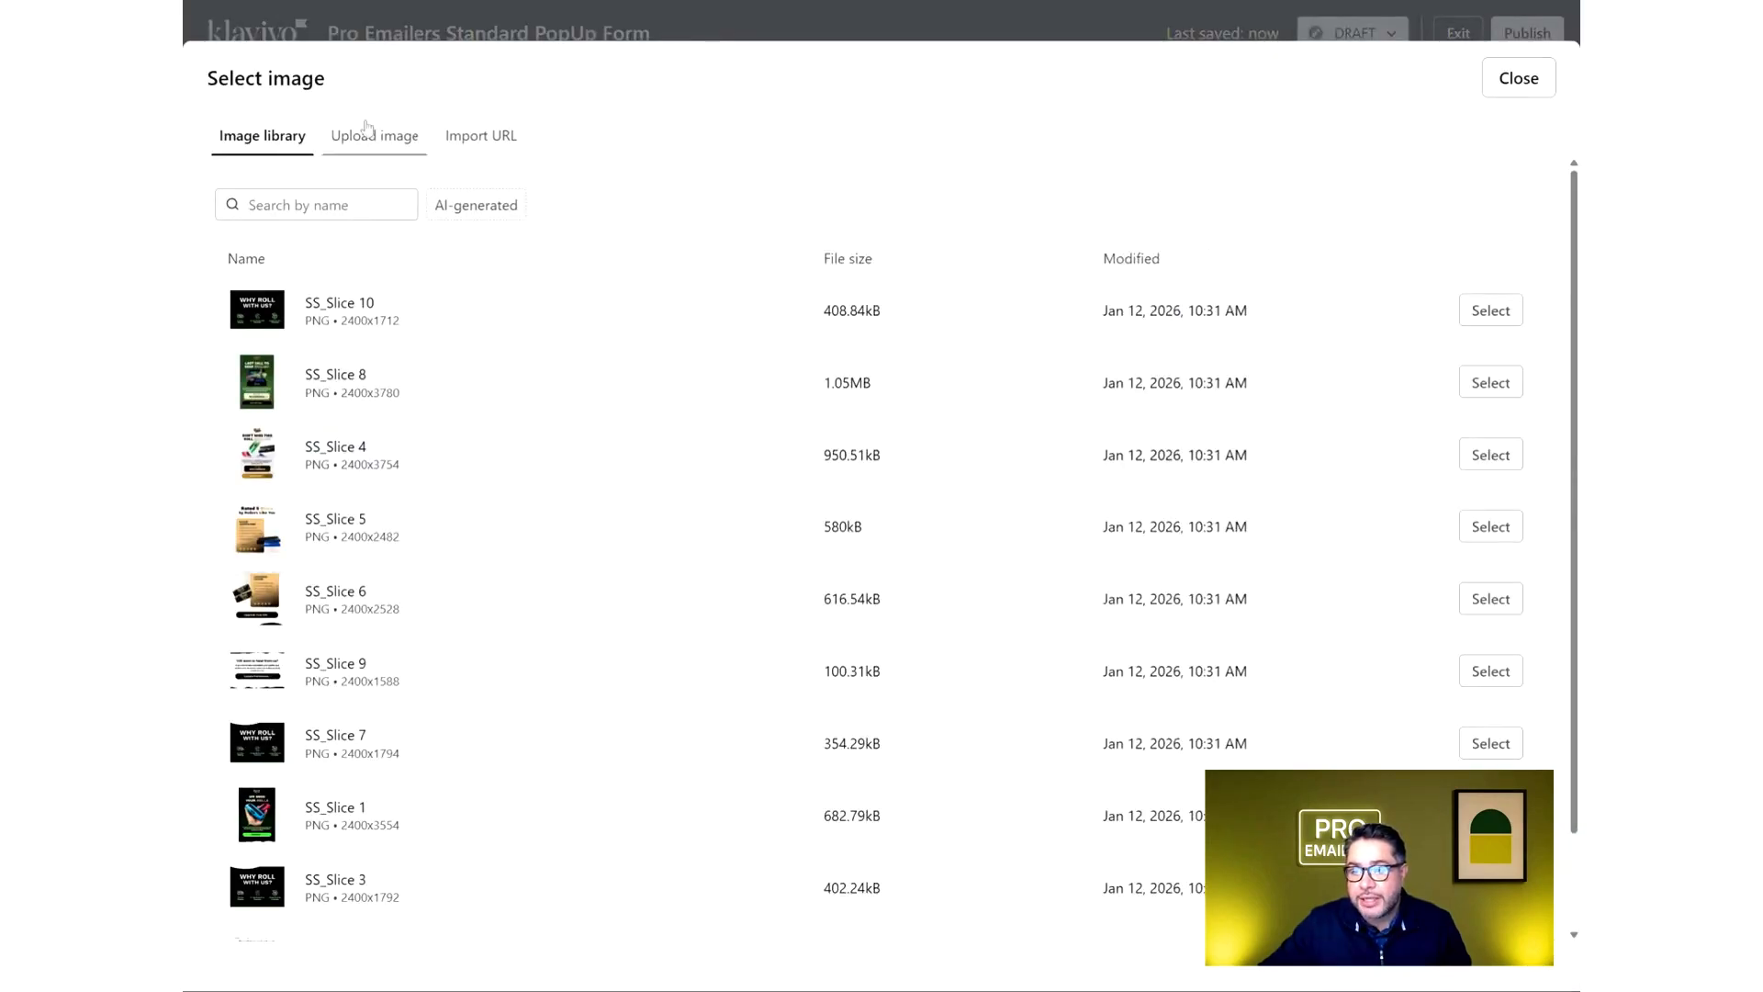
click(262, 136)
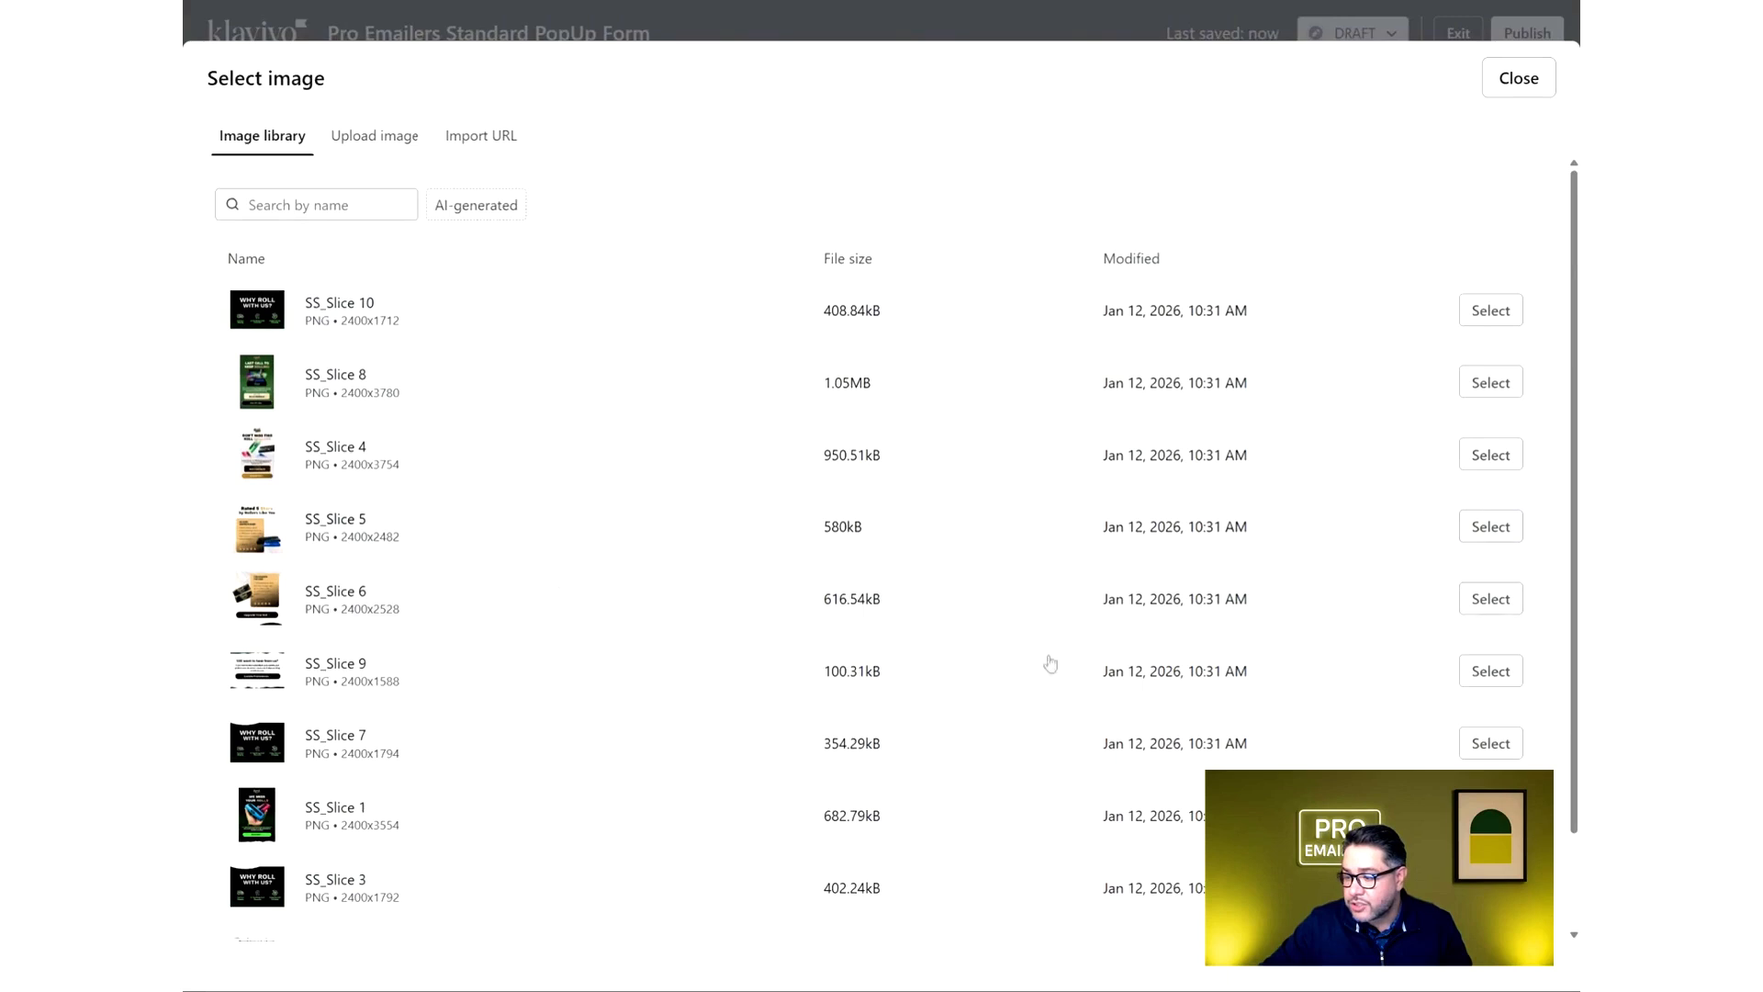
scroll(1029, 643, down, 2)
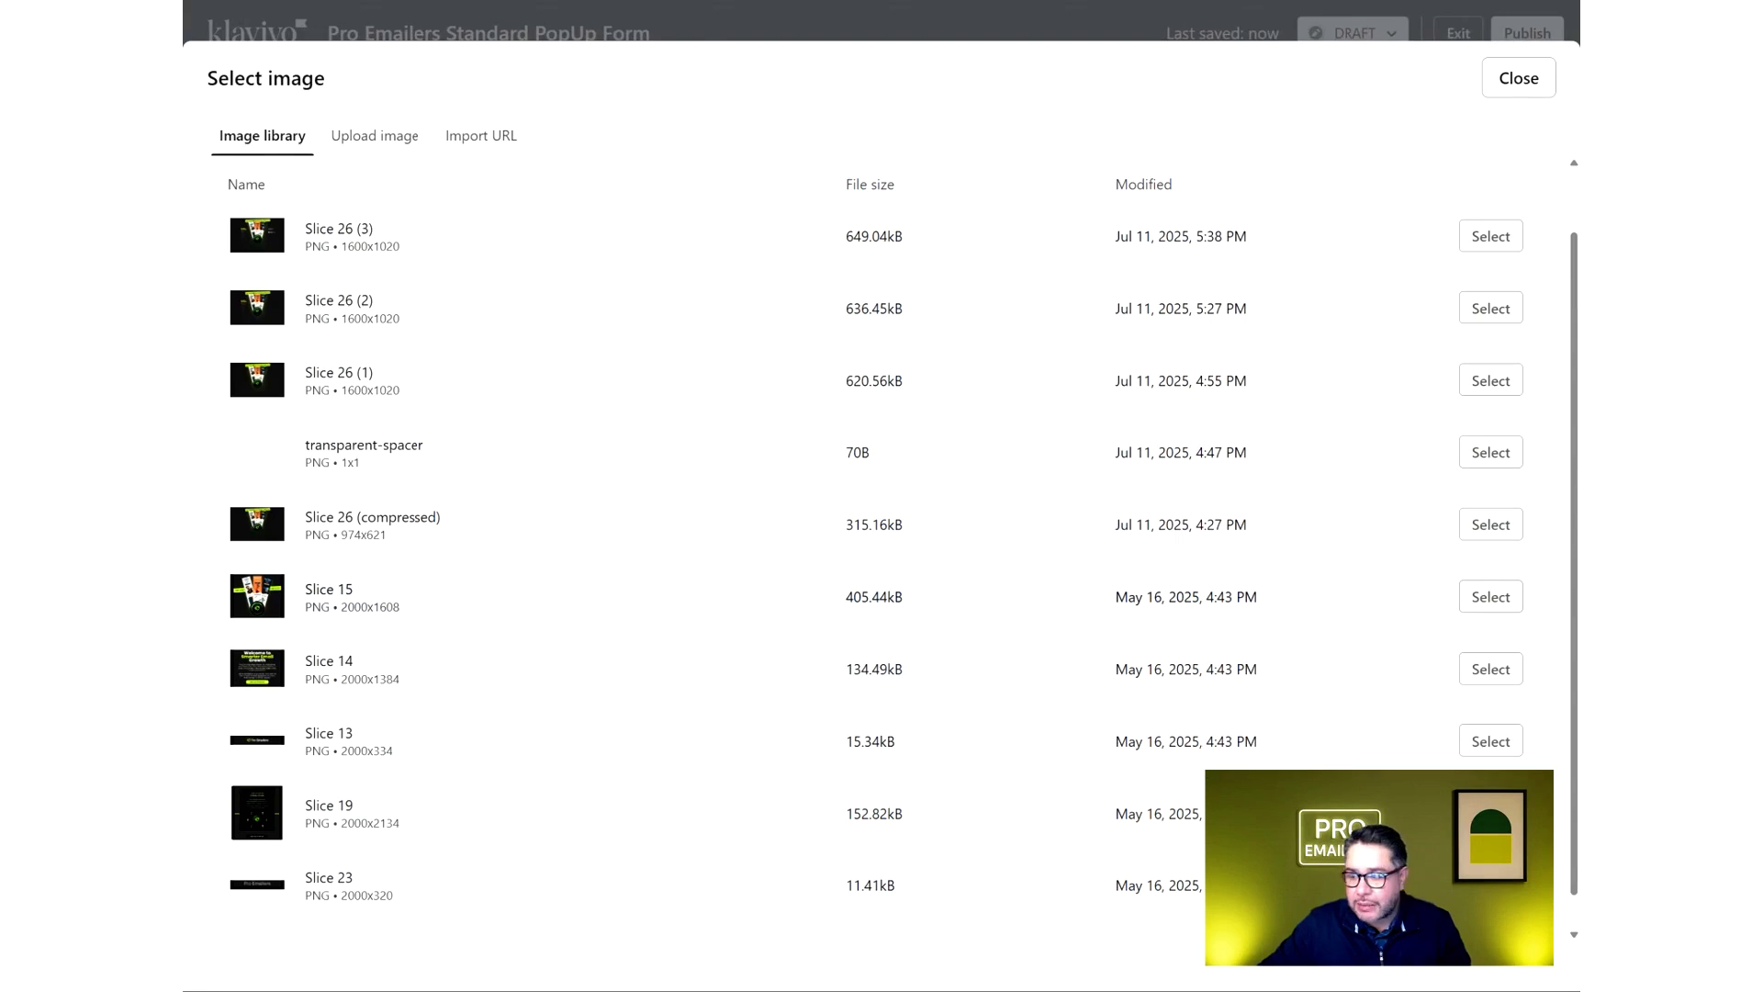
click(1490, 597)
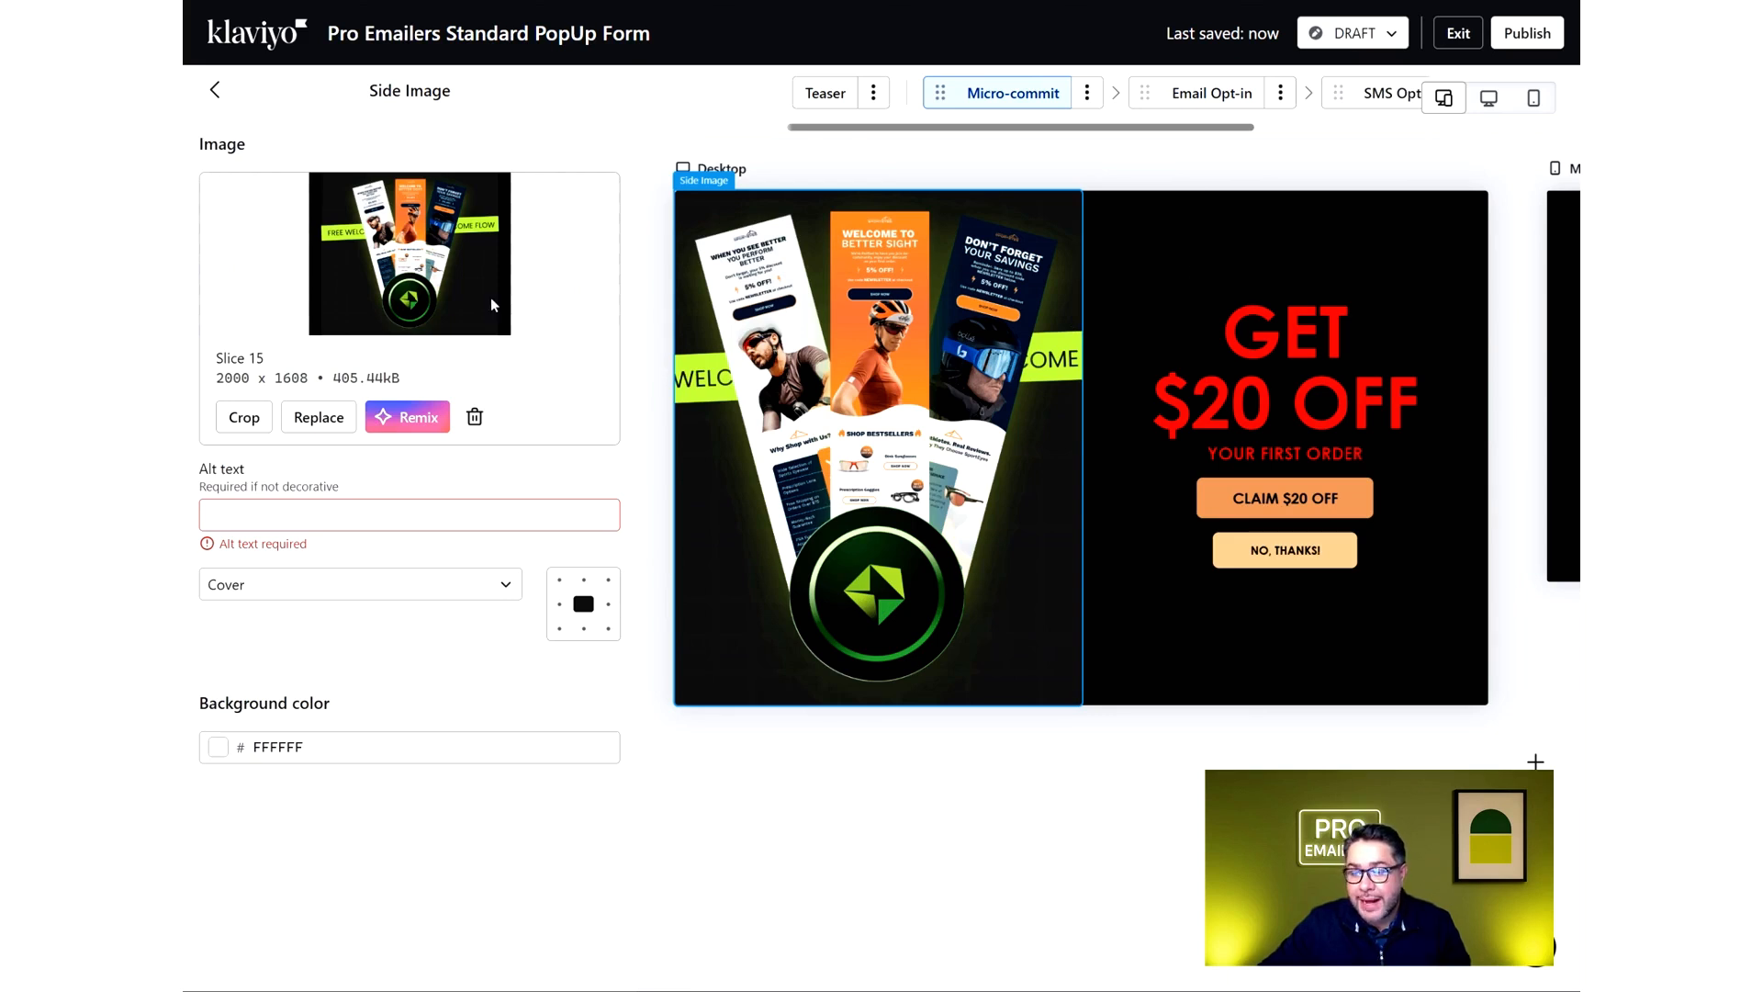
Set the form's background color to FFFFFF in its styles and collapse the Form Background section
click(214, 90)
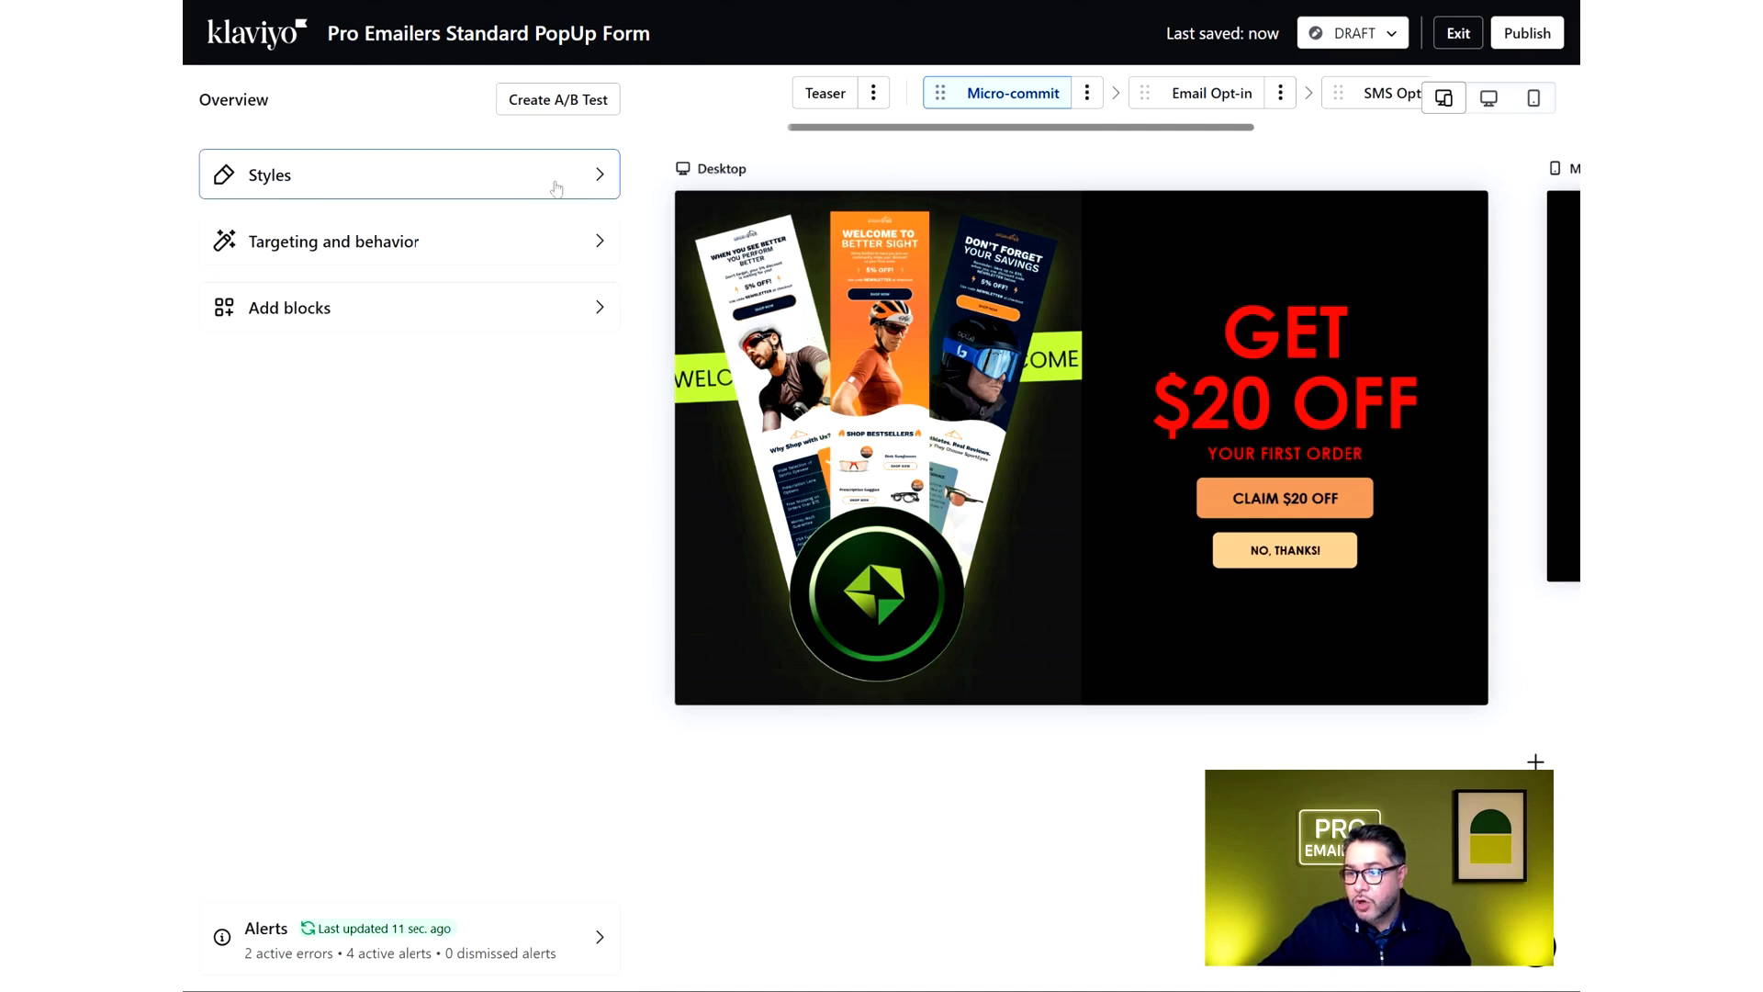
click(584, 183)
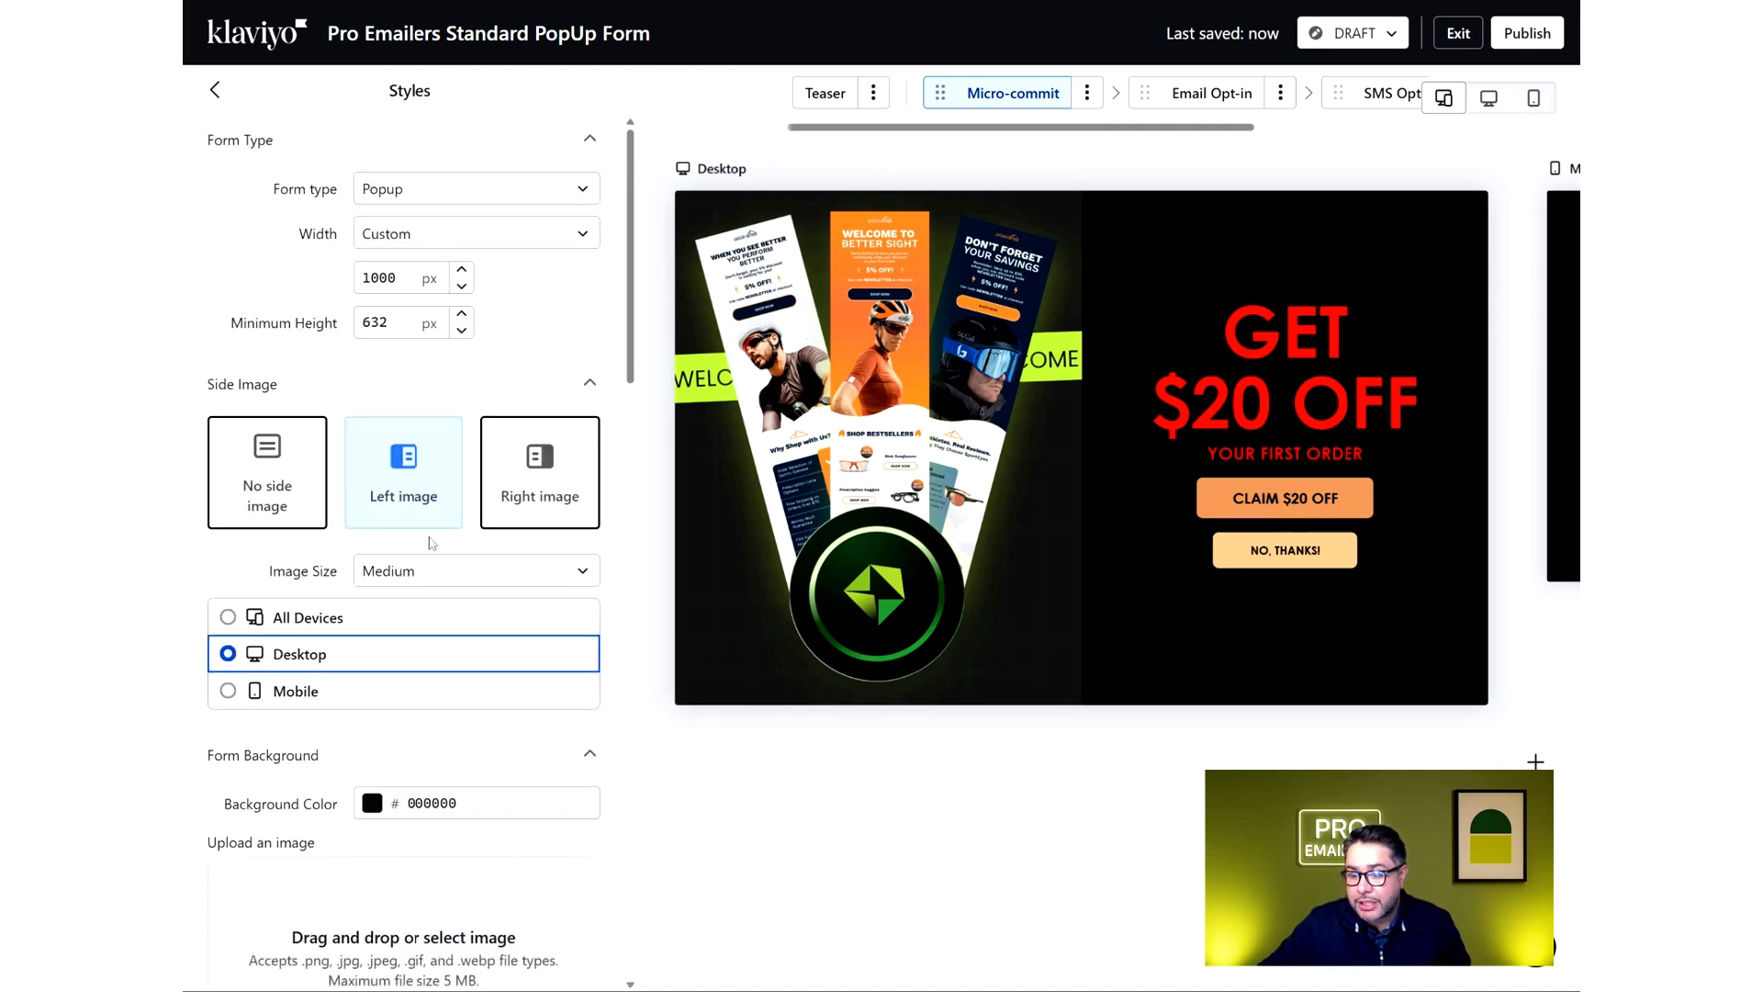
scroll(432, 543, down, 1)
click(432, 722)
text(FFFFFF)
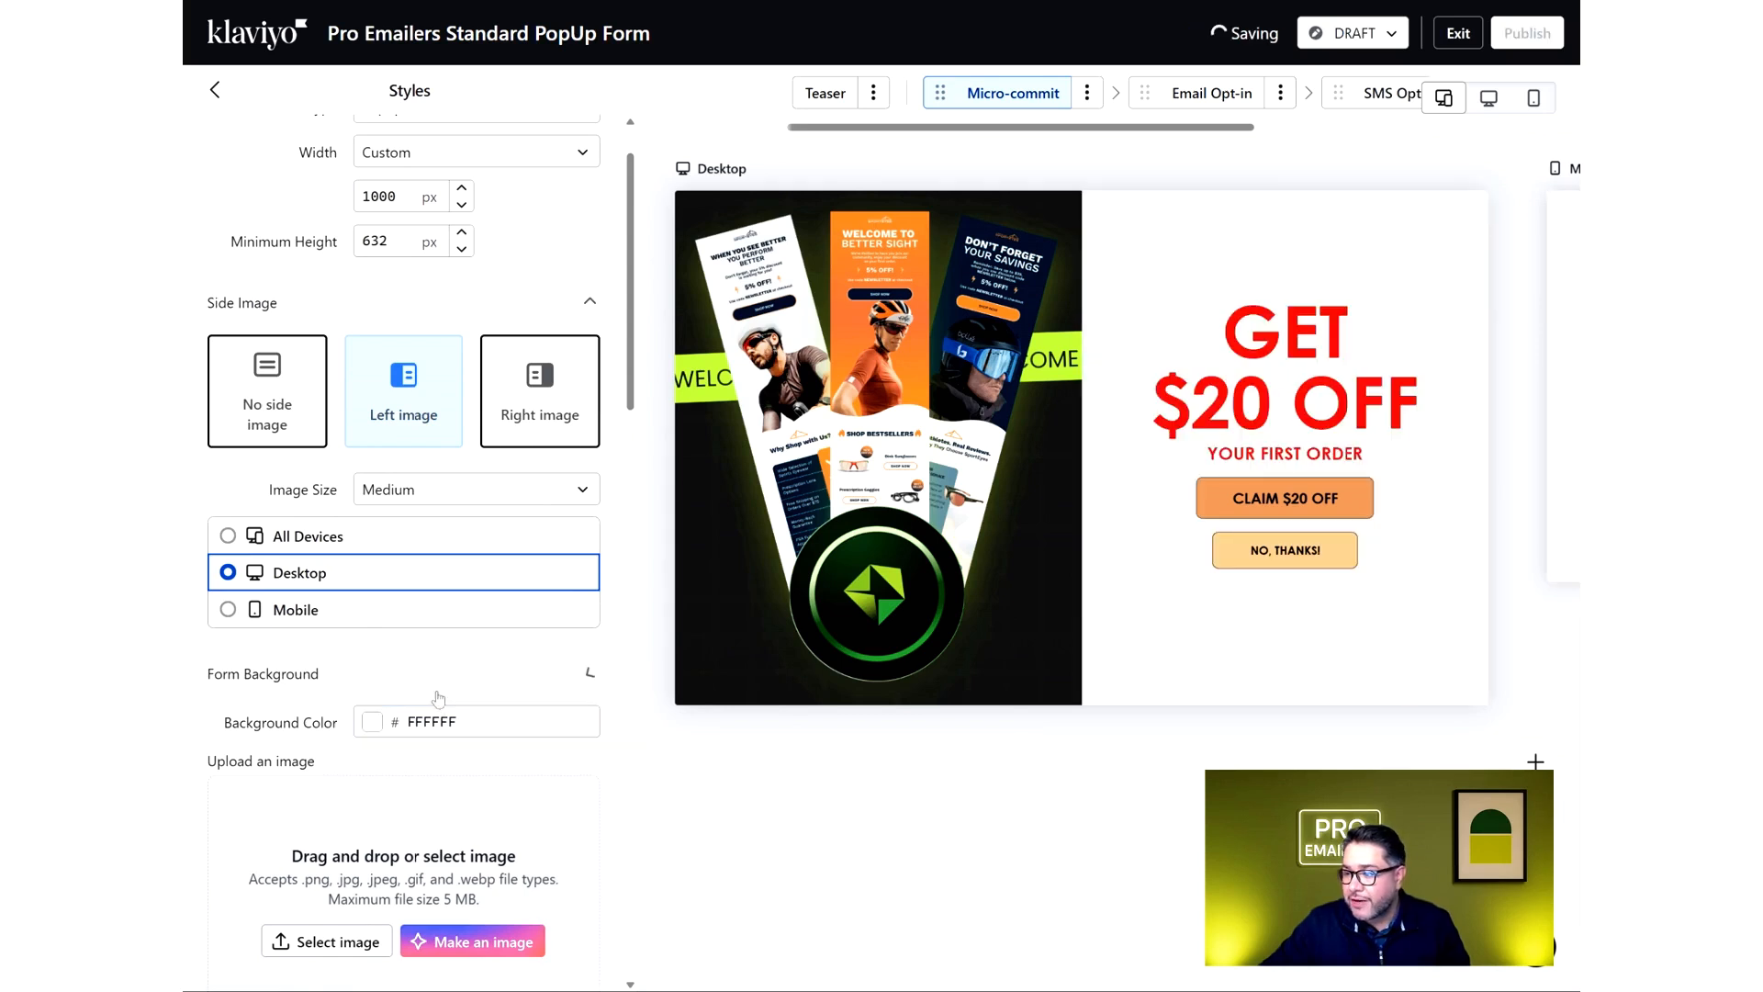
click(459, 673)
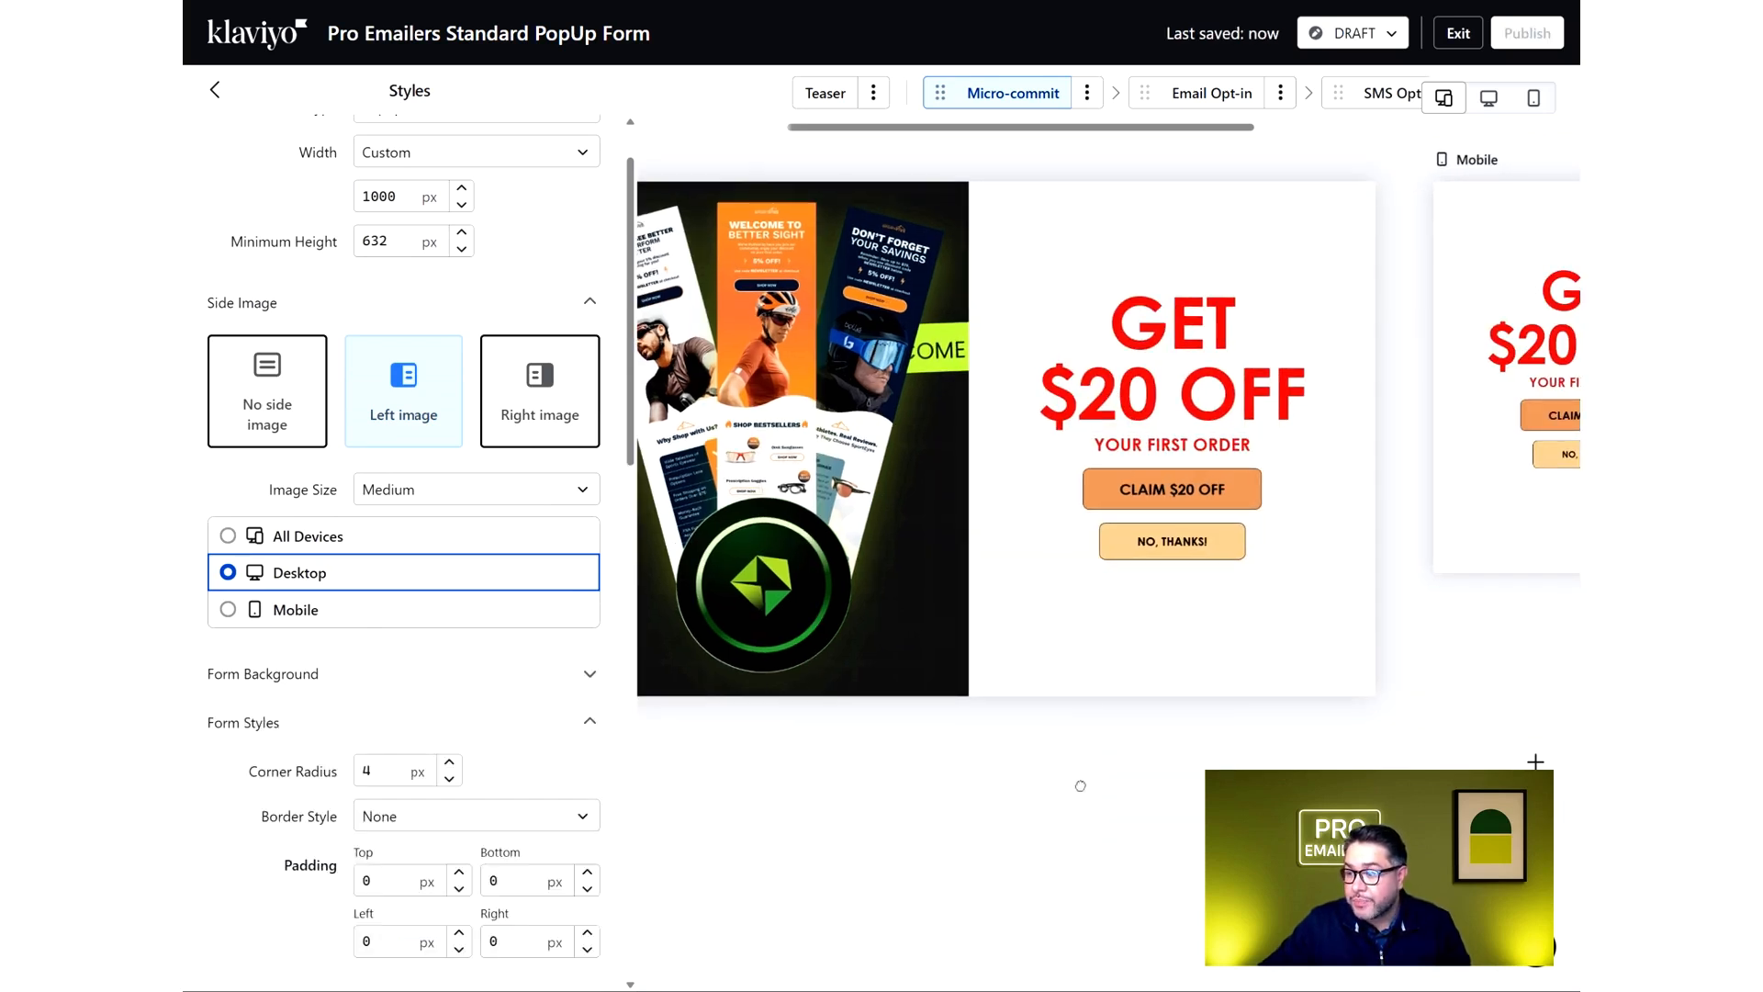
Set the text color of the entire GET $20 OFF heading to 000000
click(1119, 370)
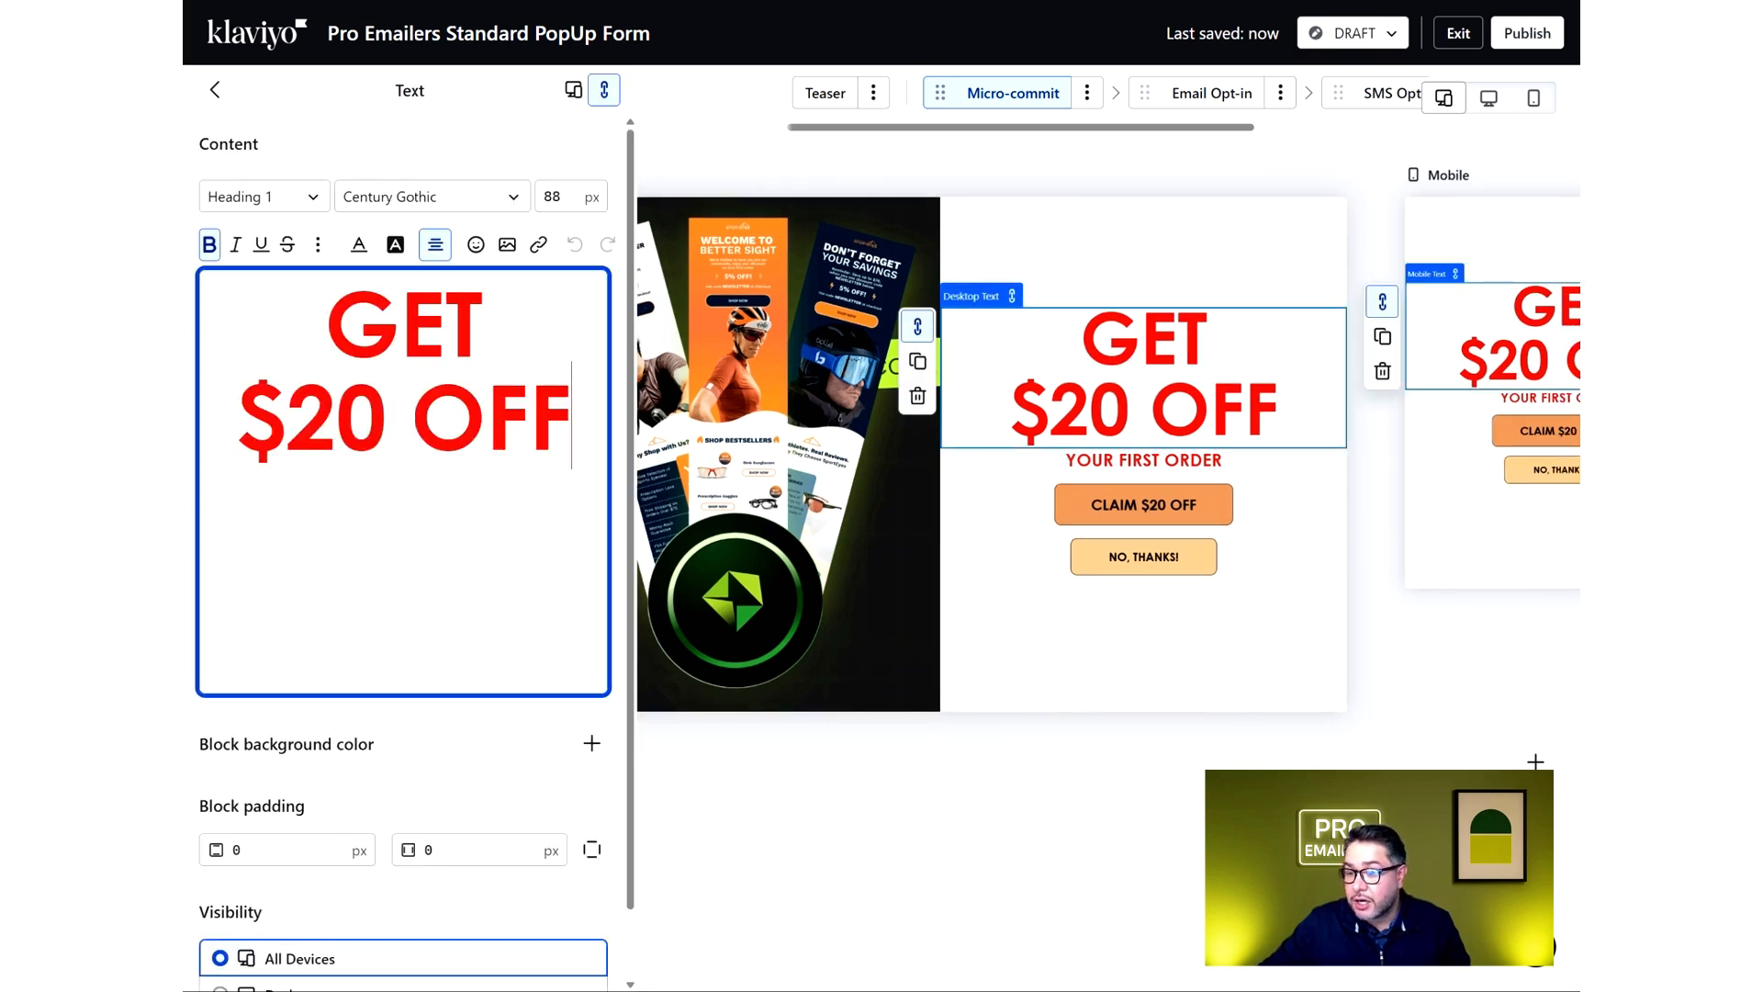
triple_click(557, 418)
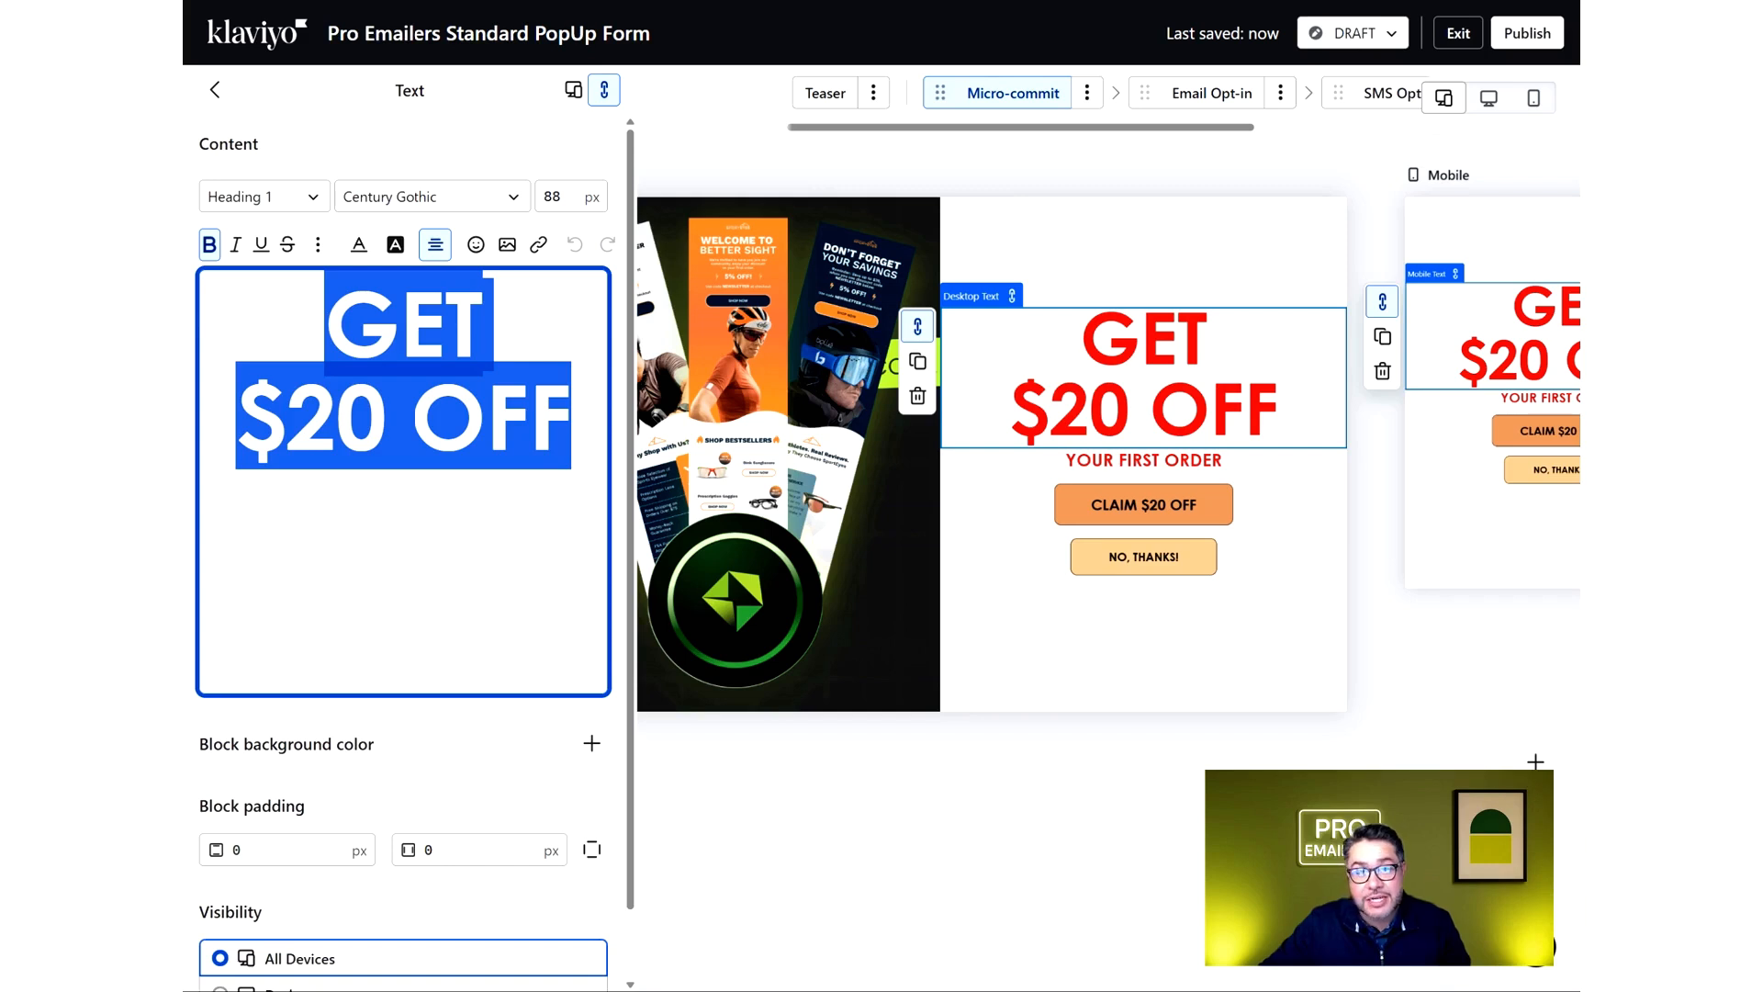
click(361, 248)
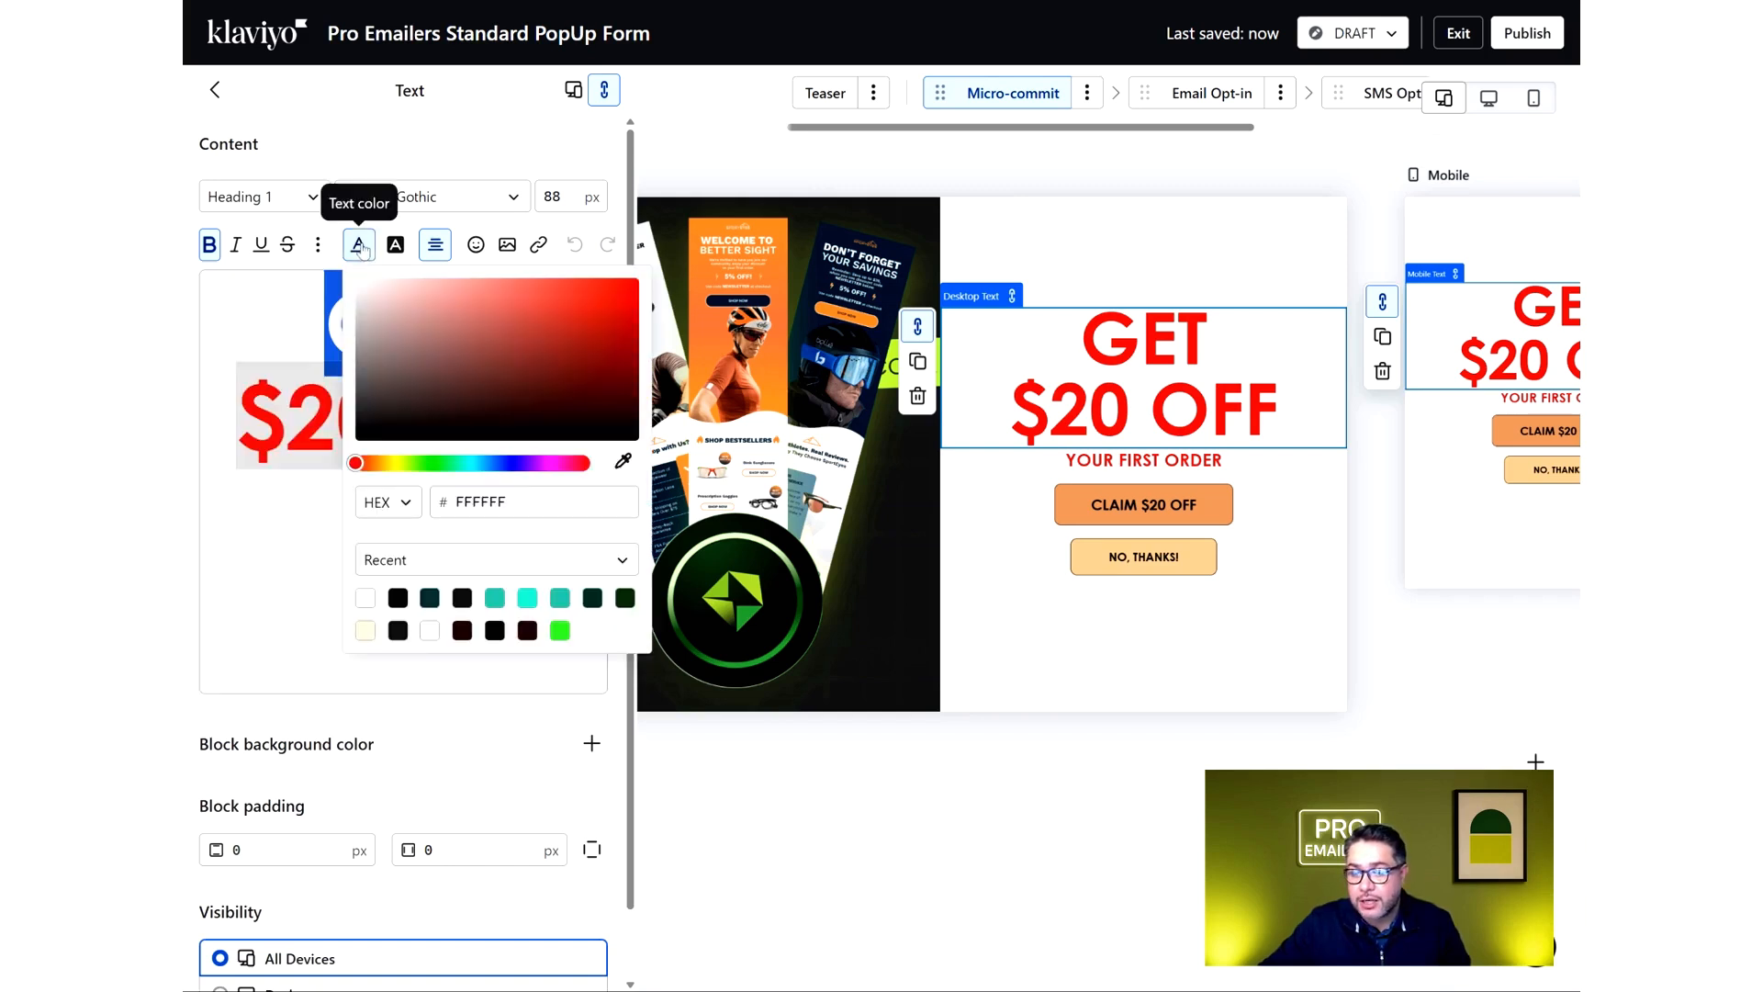
click(532, 502)
double_click(479, 502)
text(0)
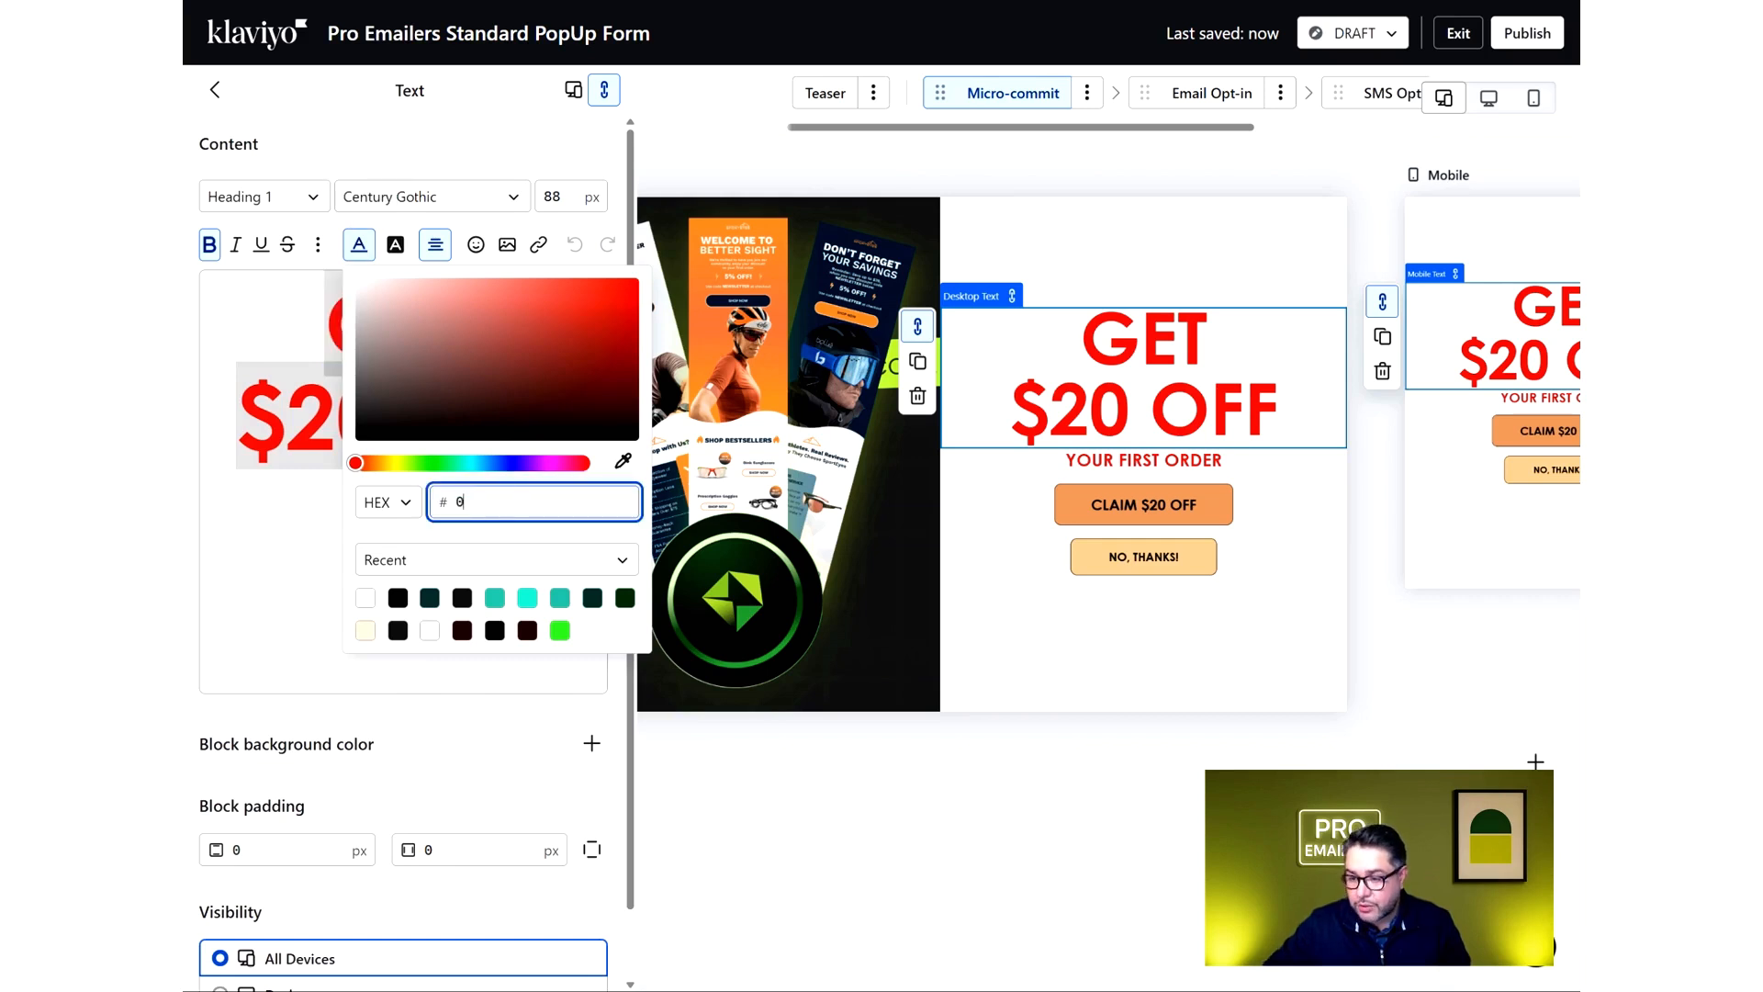
text(00000)
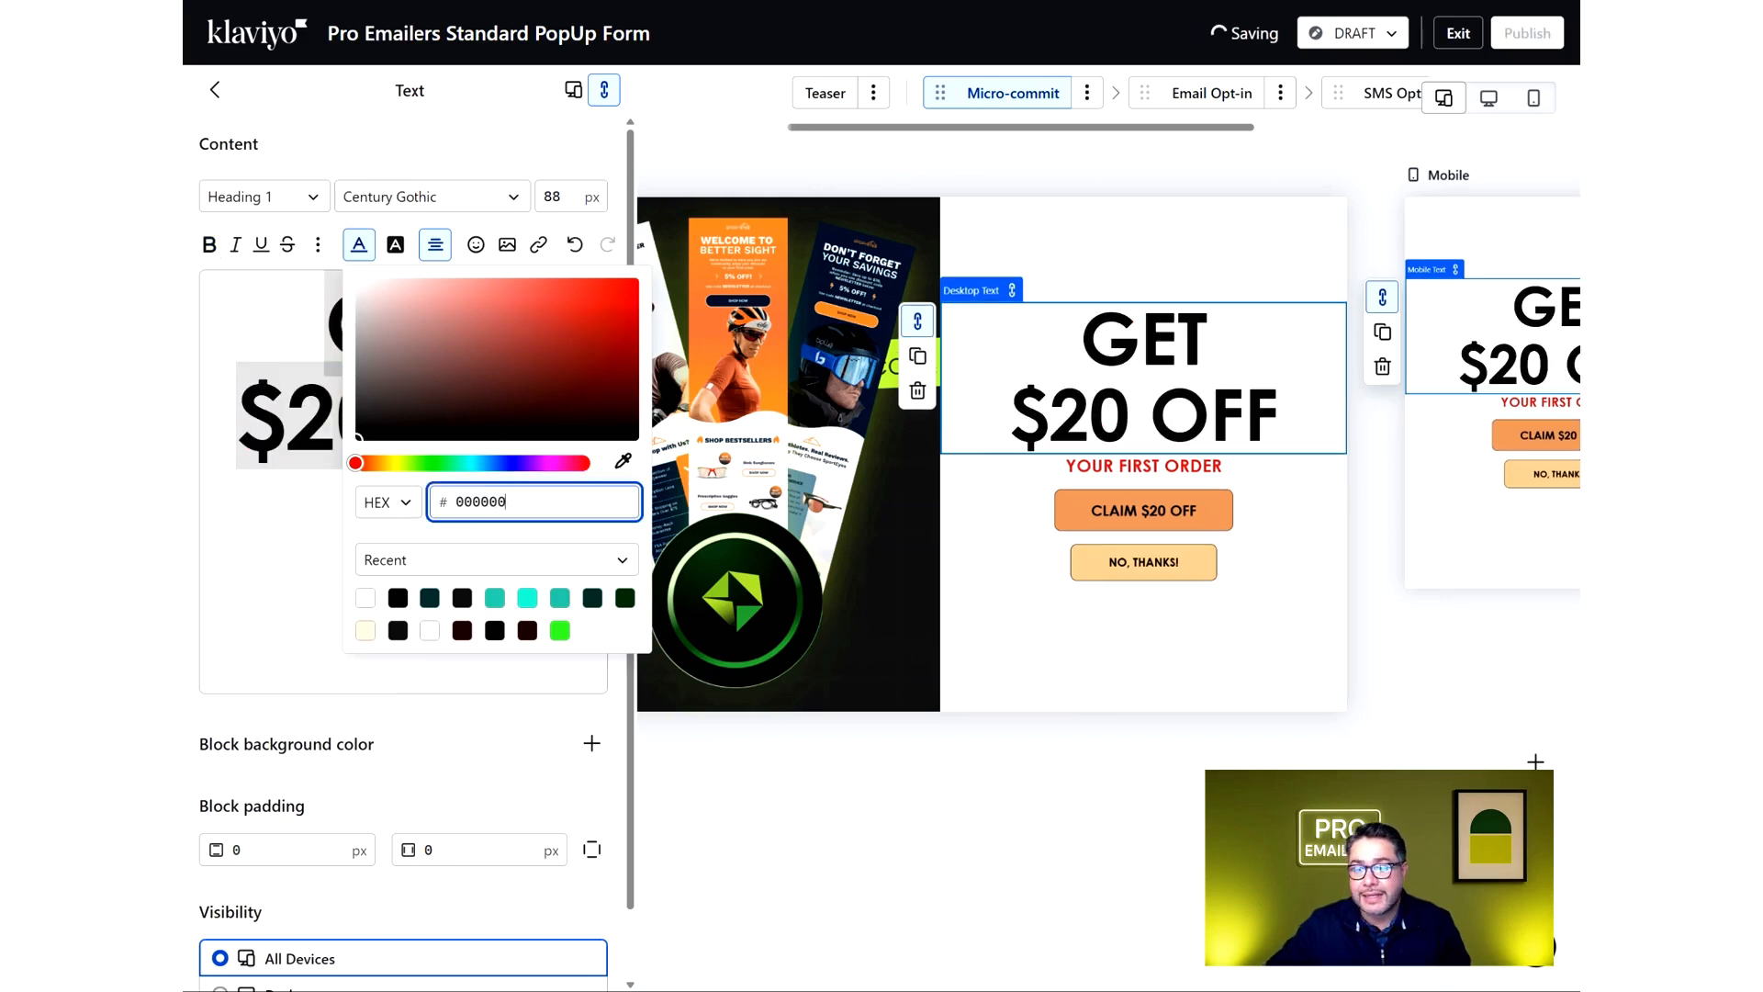
Set the text color of the YOUR FIRST ORDER line to 000000
click(1128, 470)
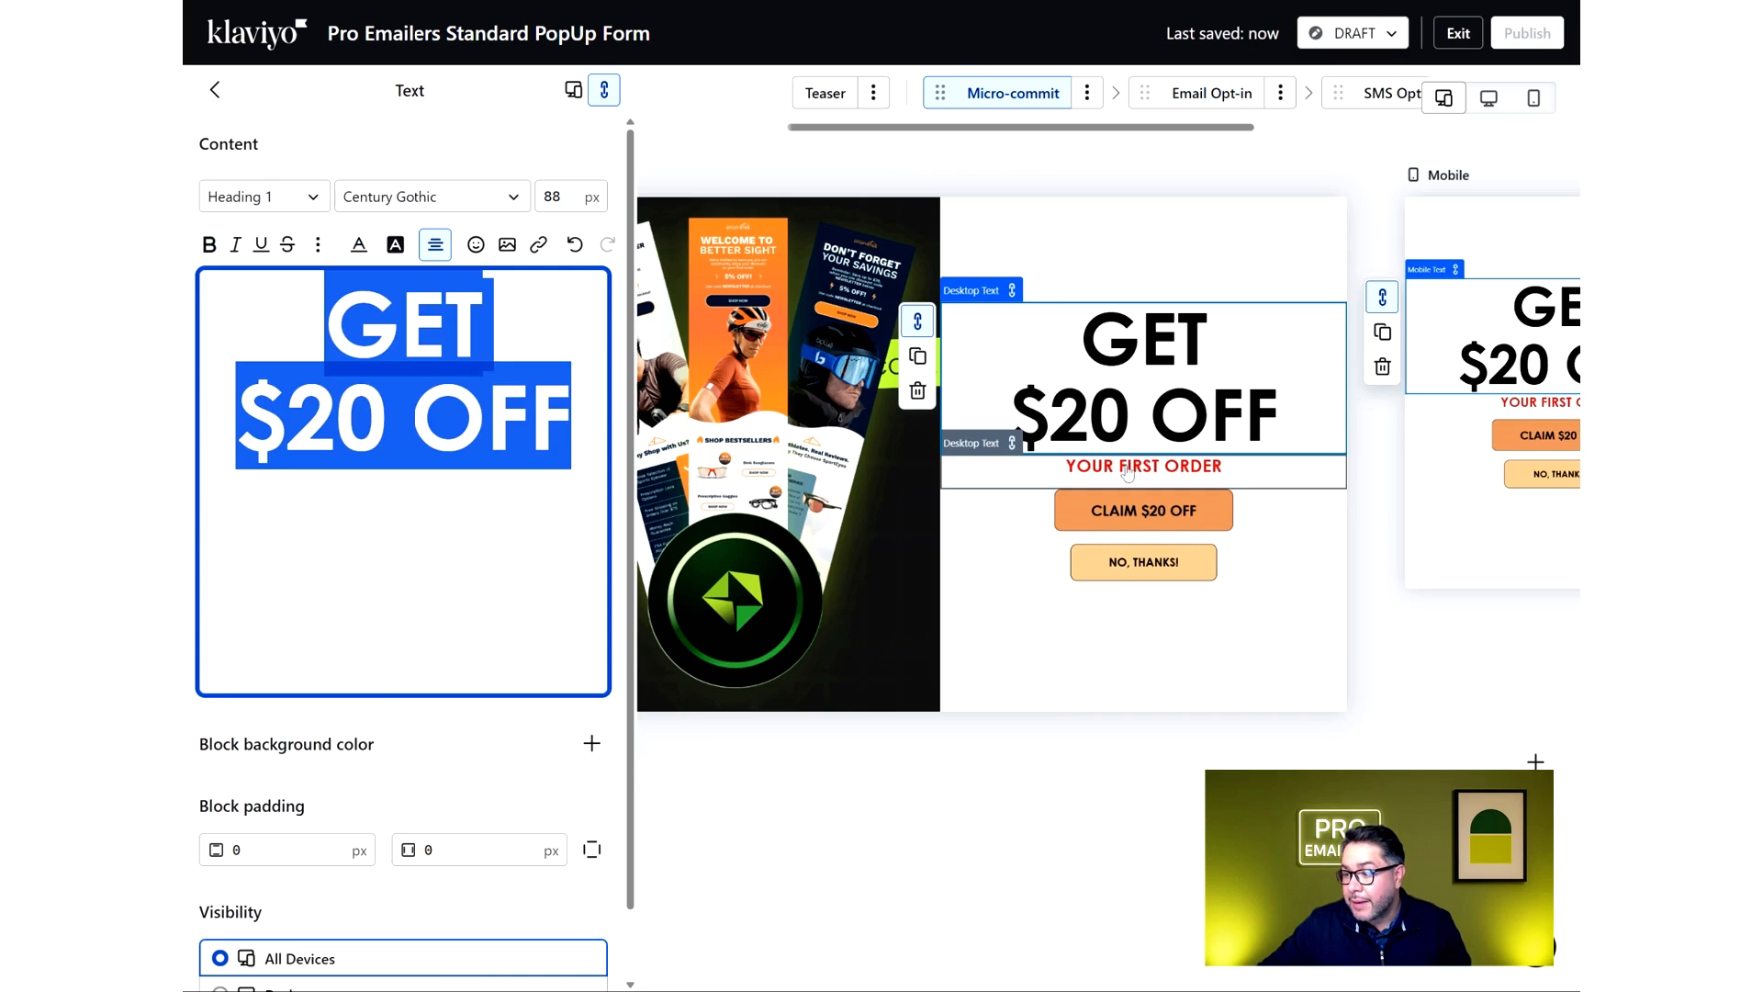
click(1128, 471)
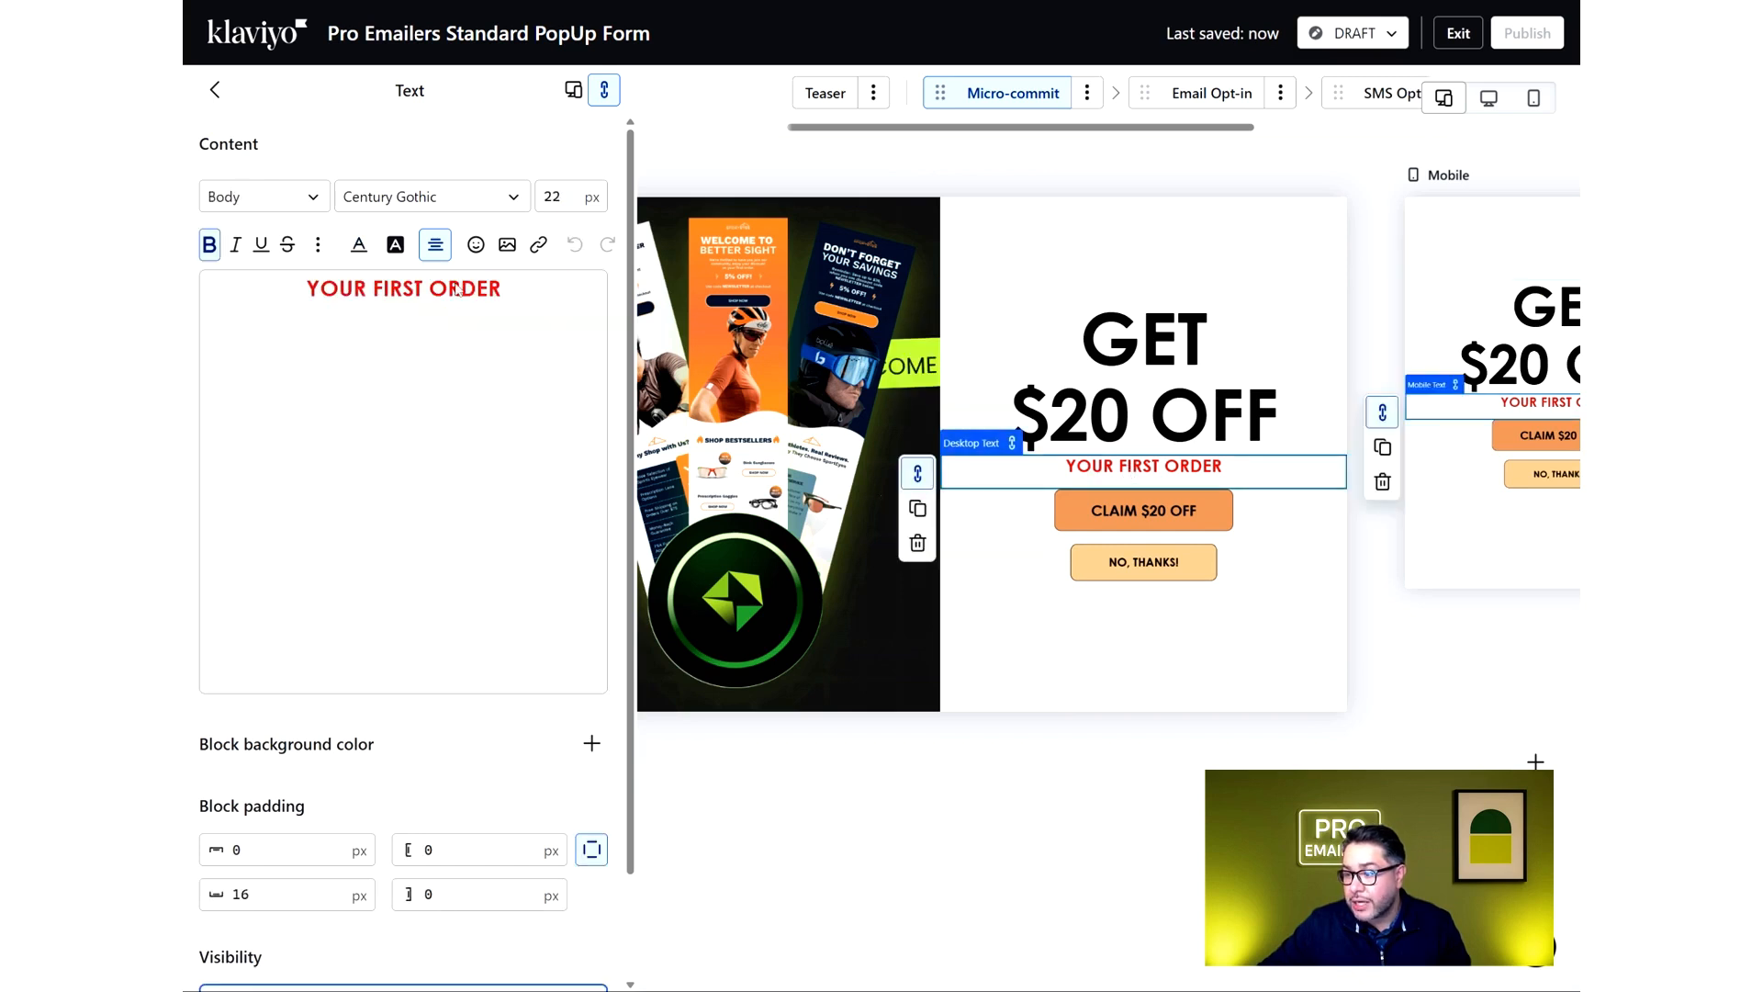
key(ctrl+a)
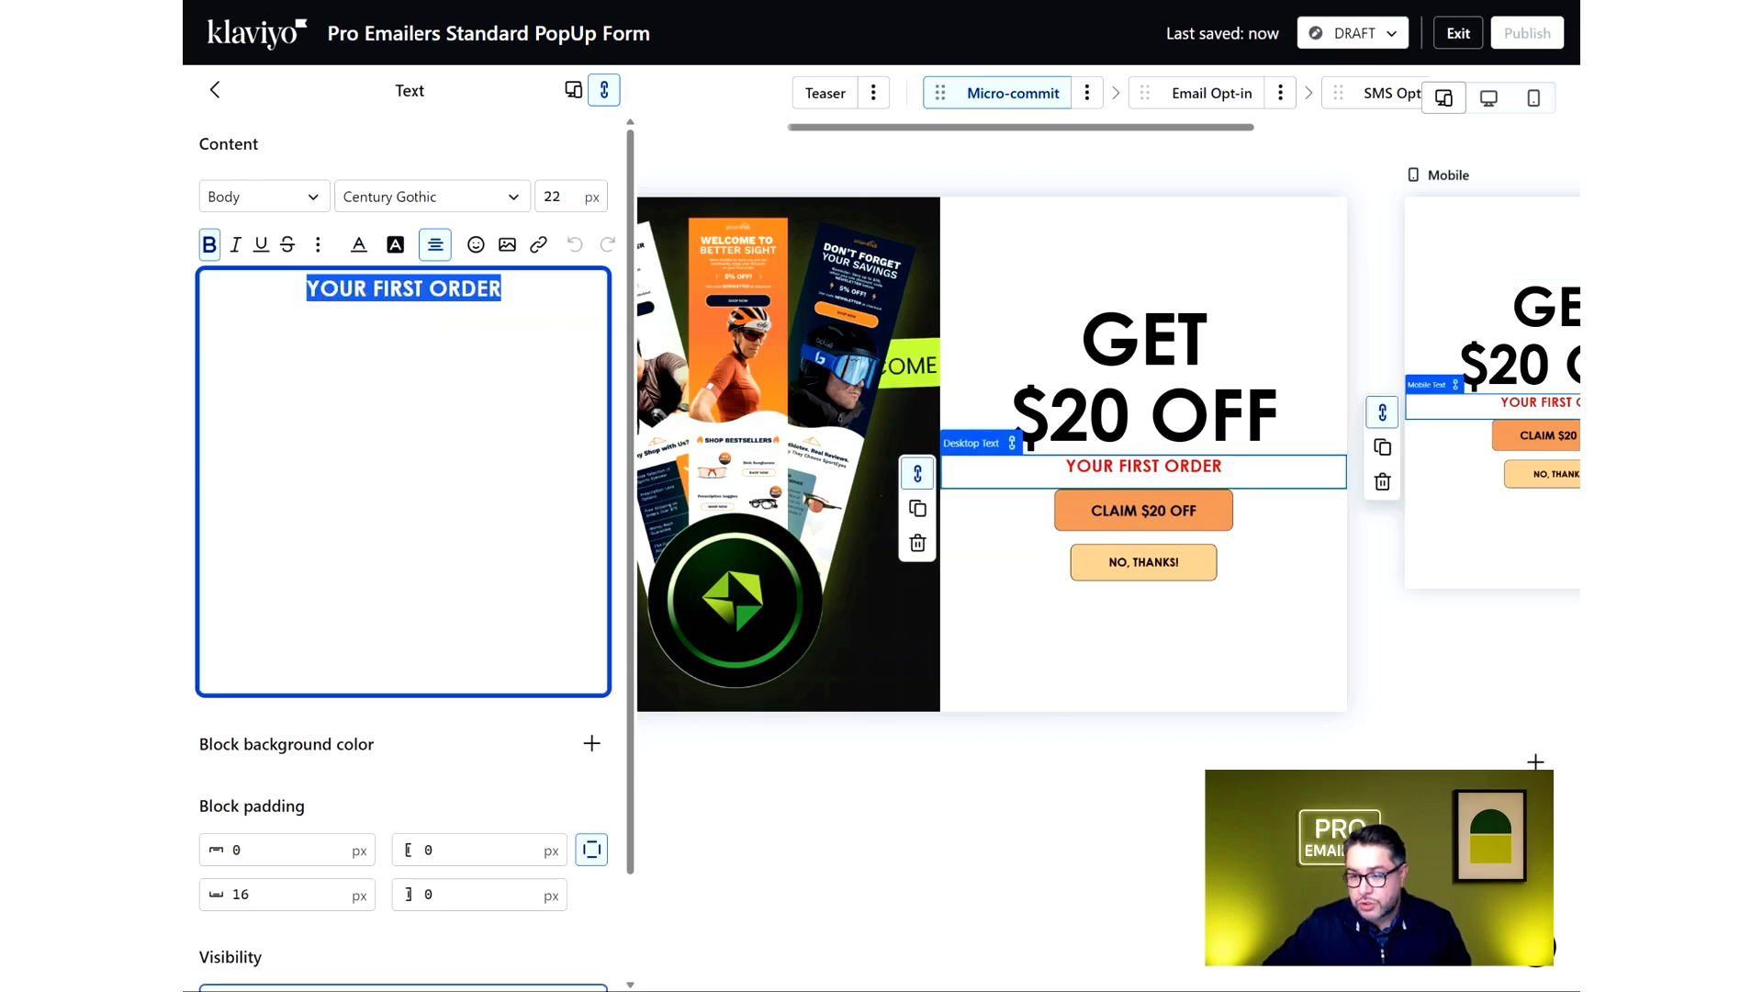
text(000)
key(ctrl+z)
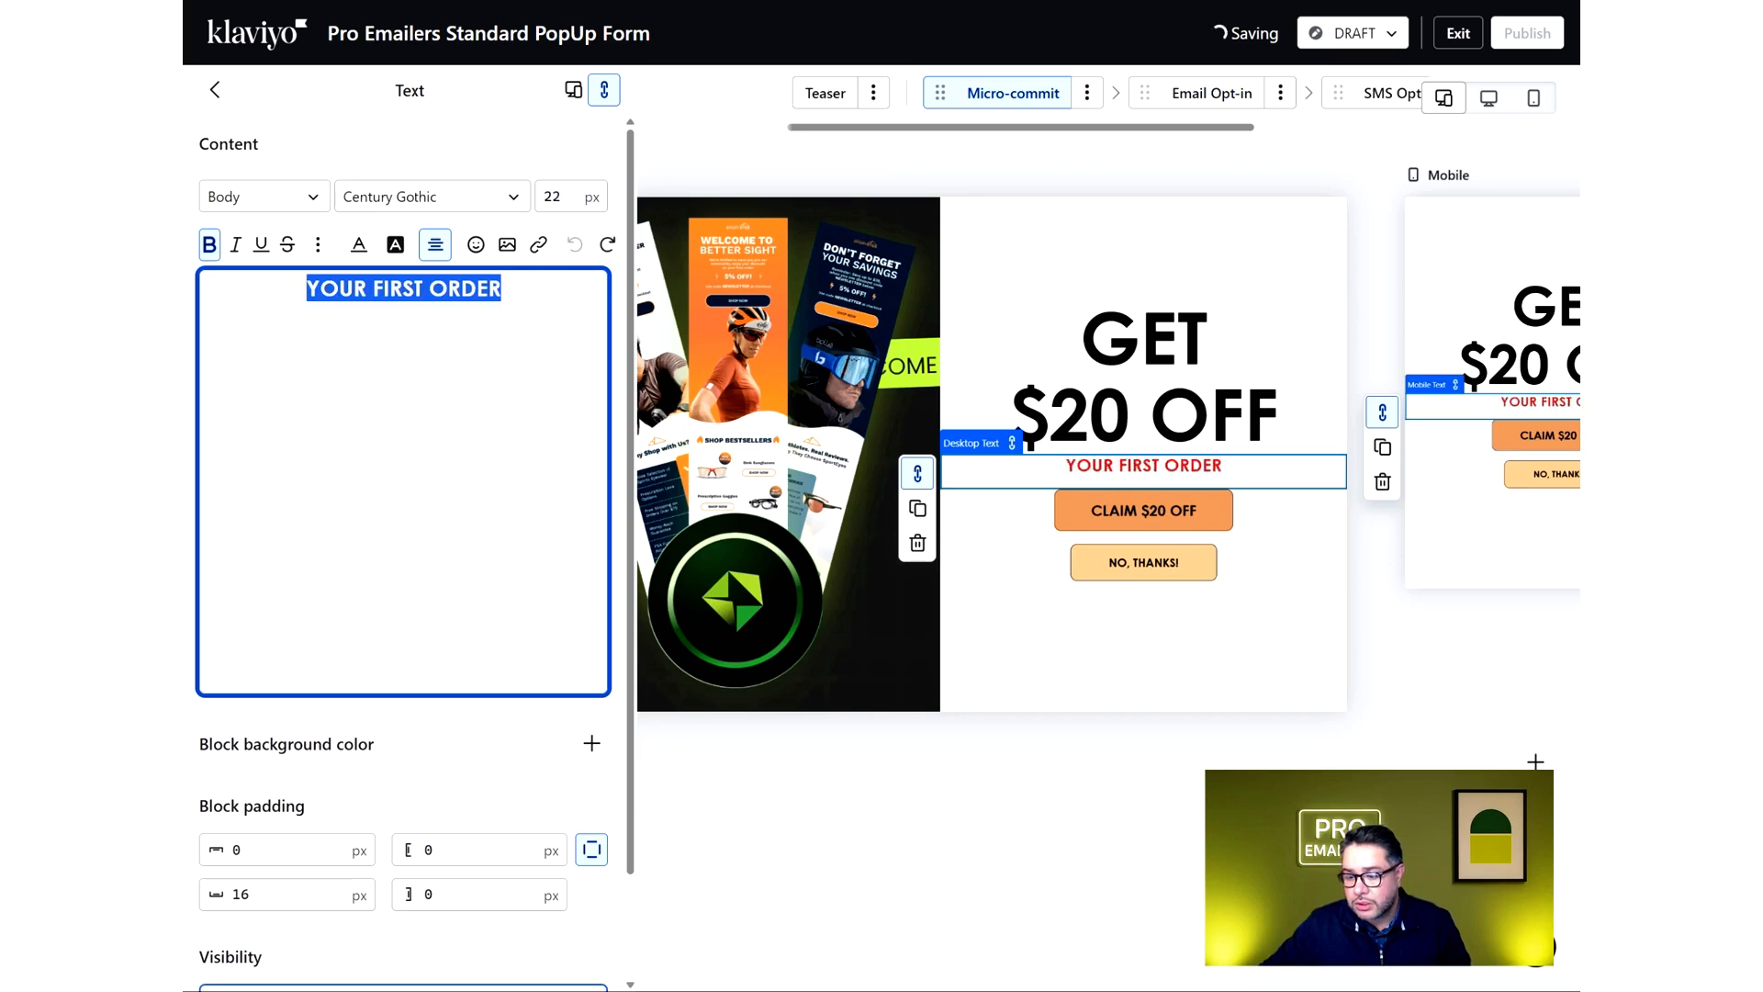
click(361, 245)
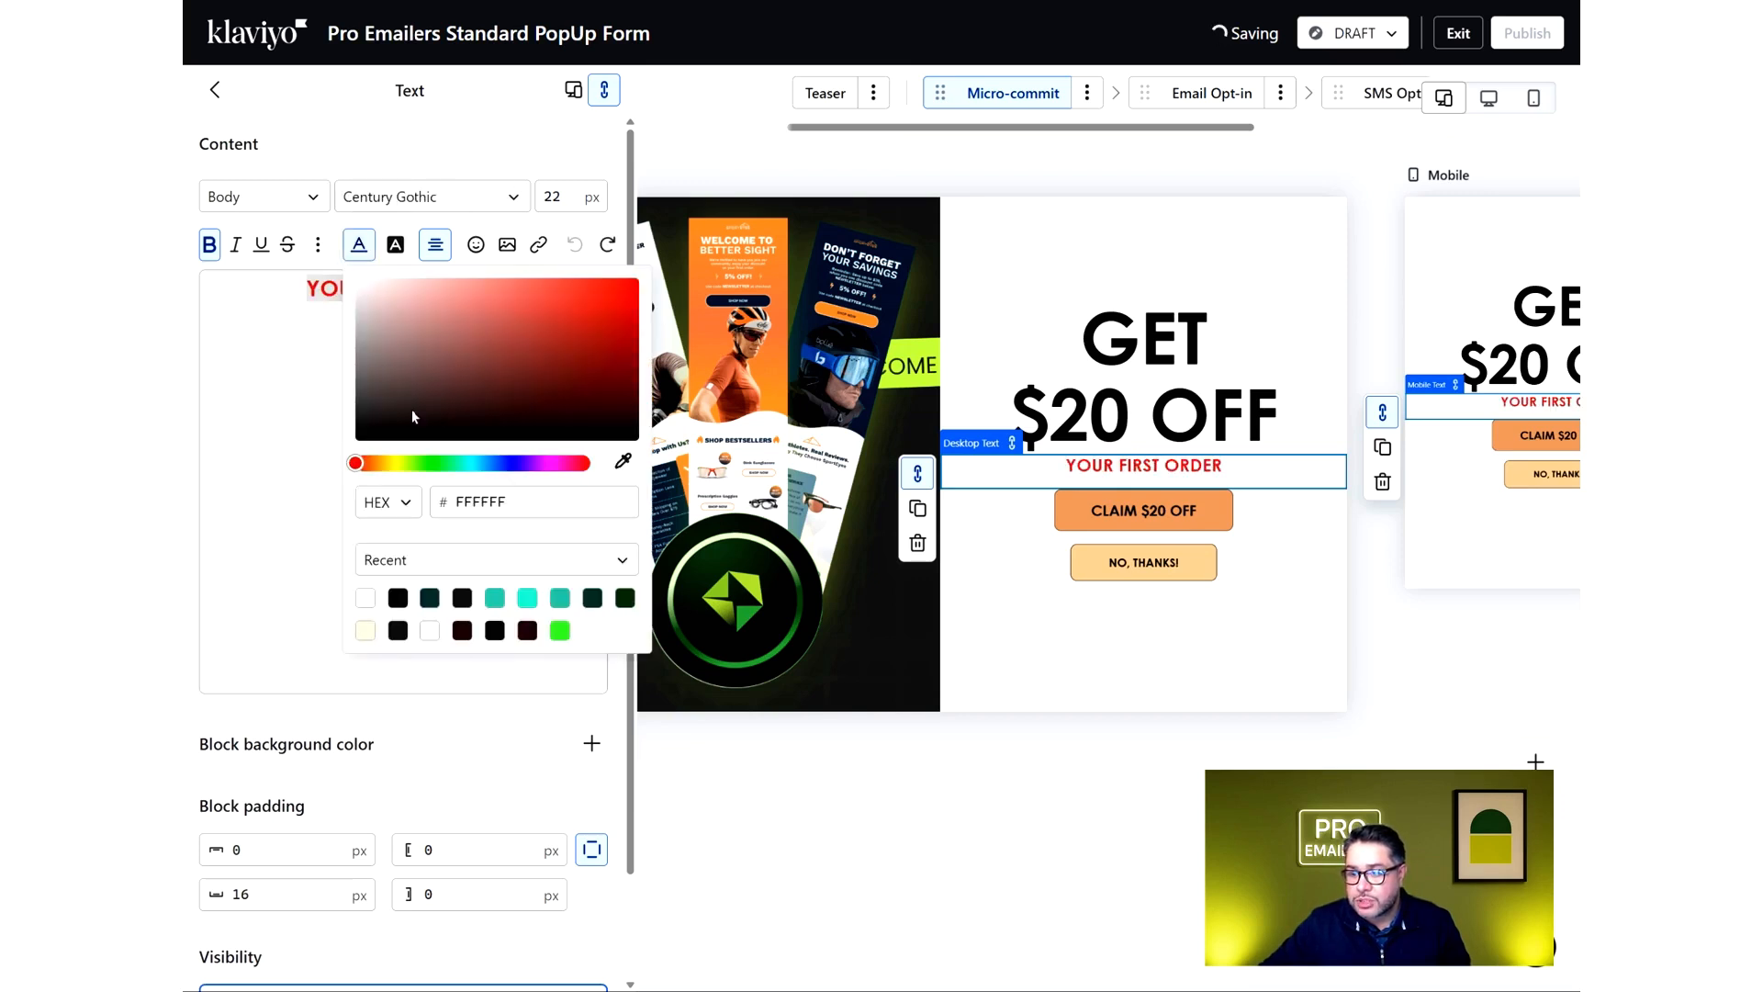
click(486, 502)
key(ctrl+a)
text(000000)
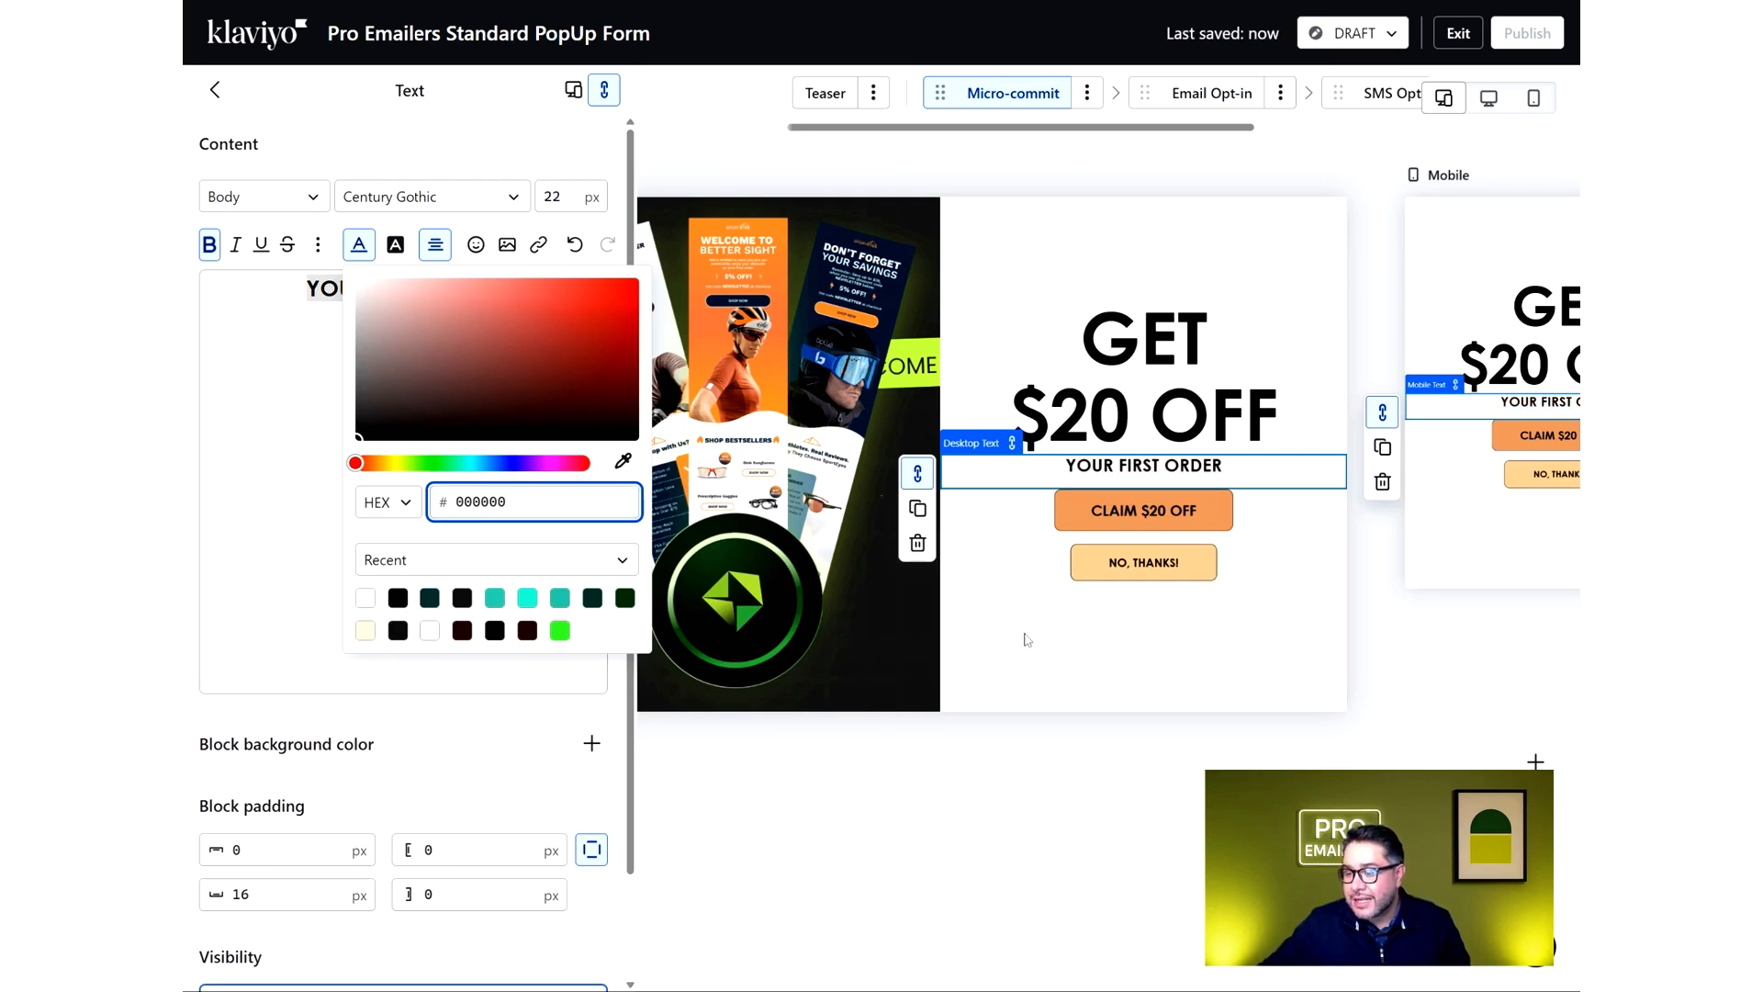
click(1054, 637)
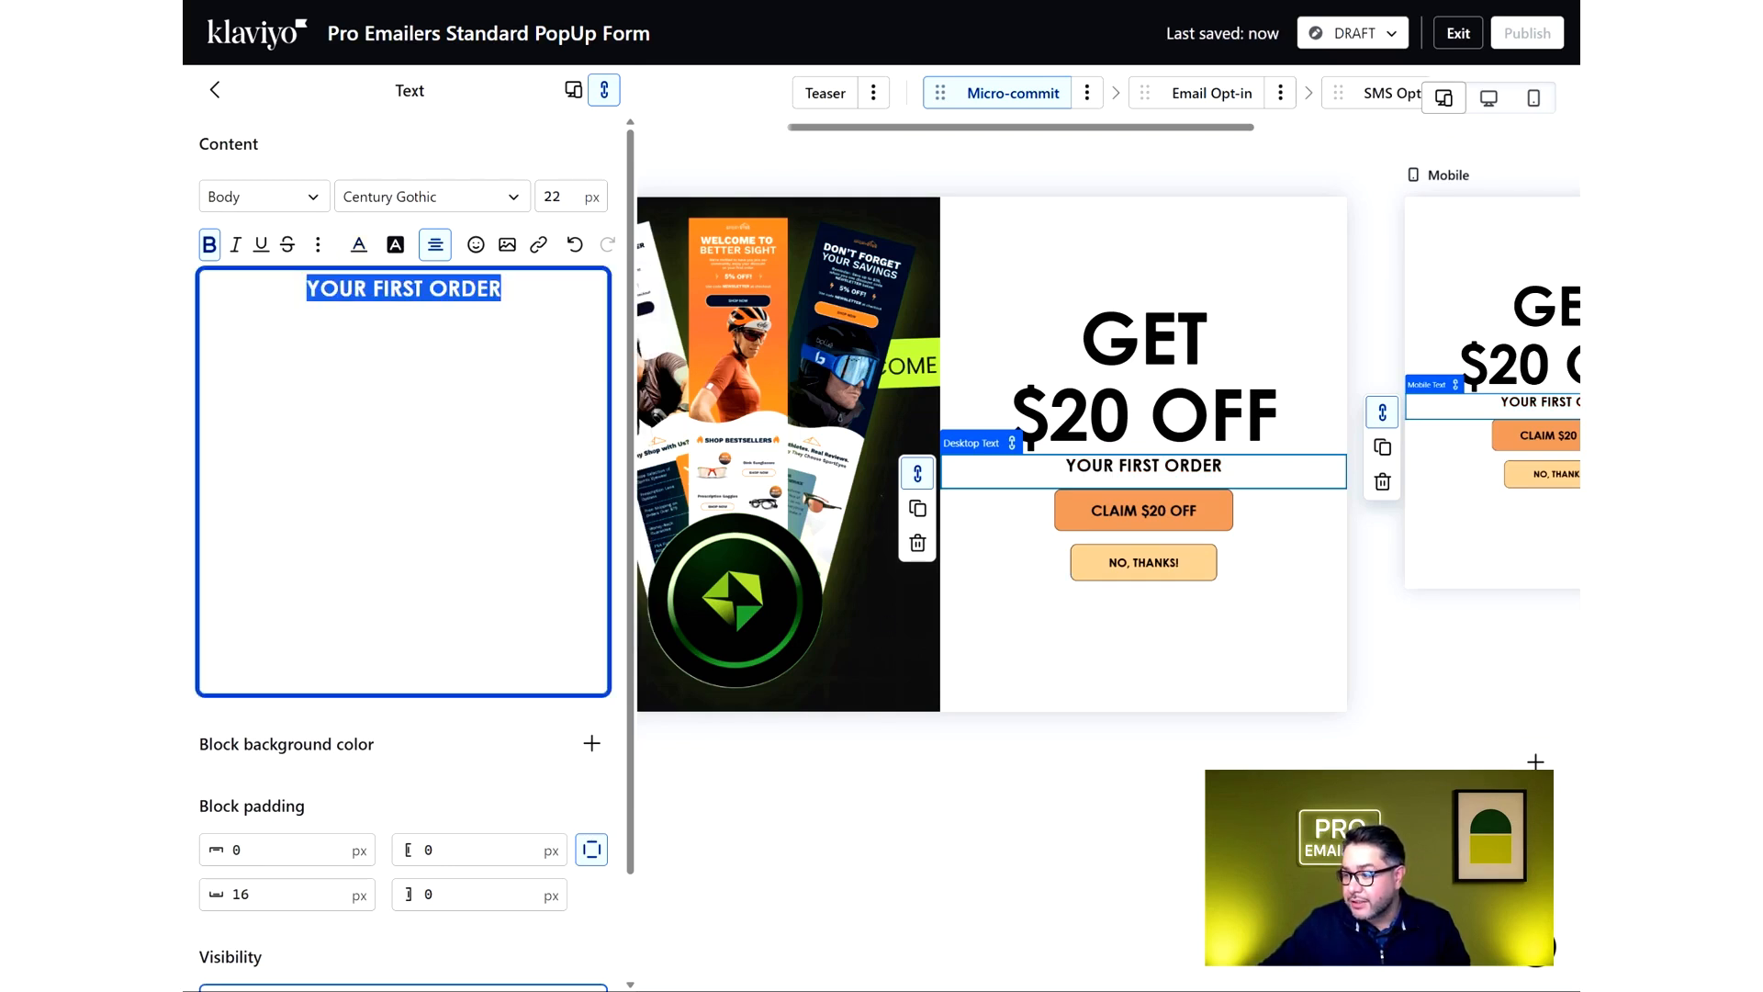
Set the CLAIM $20 OFF button's fill to the recent bright green, 48F634
click(1085, 520)
click(1085, 520)
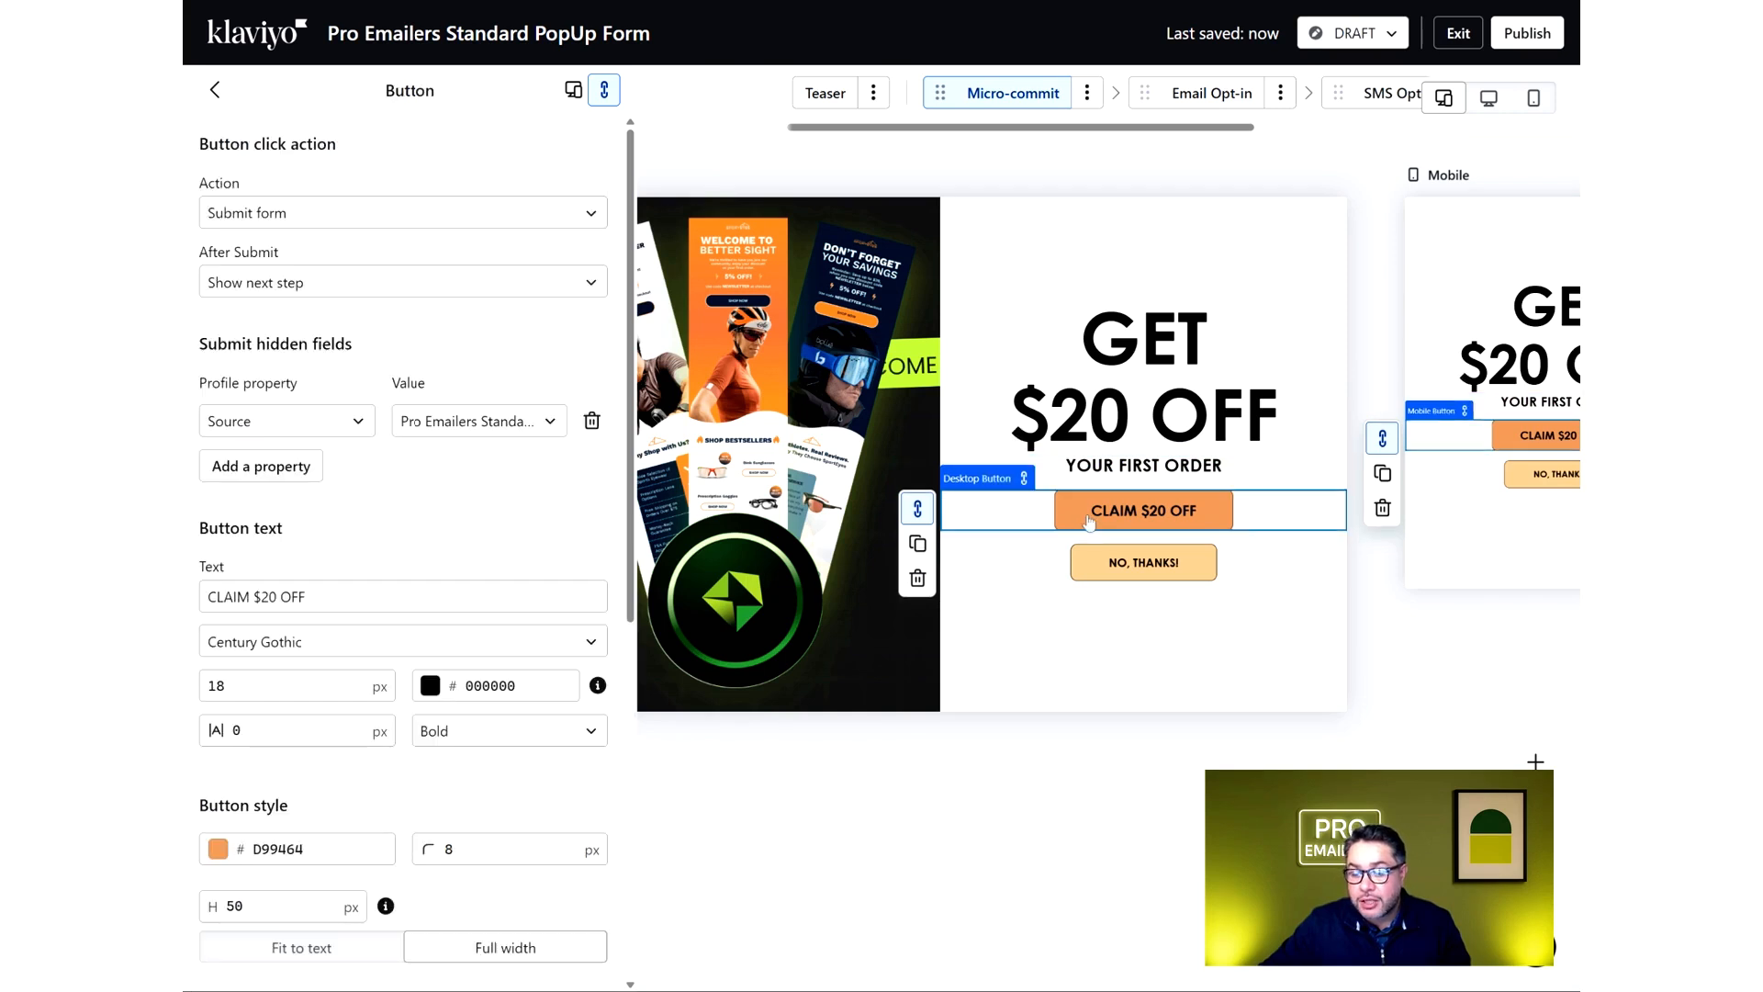
scroll(415, 516, down, 2)
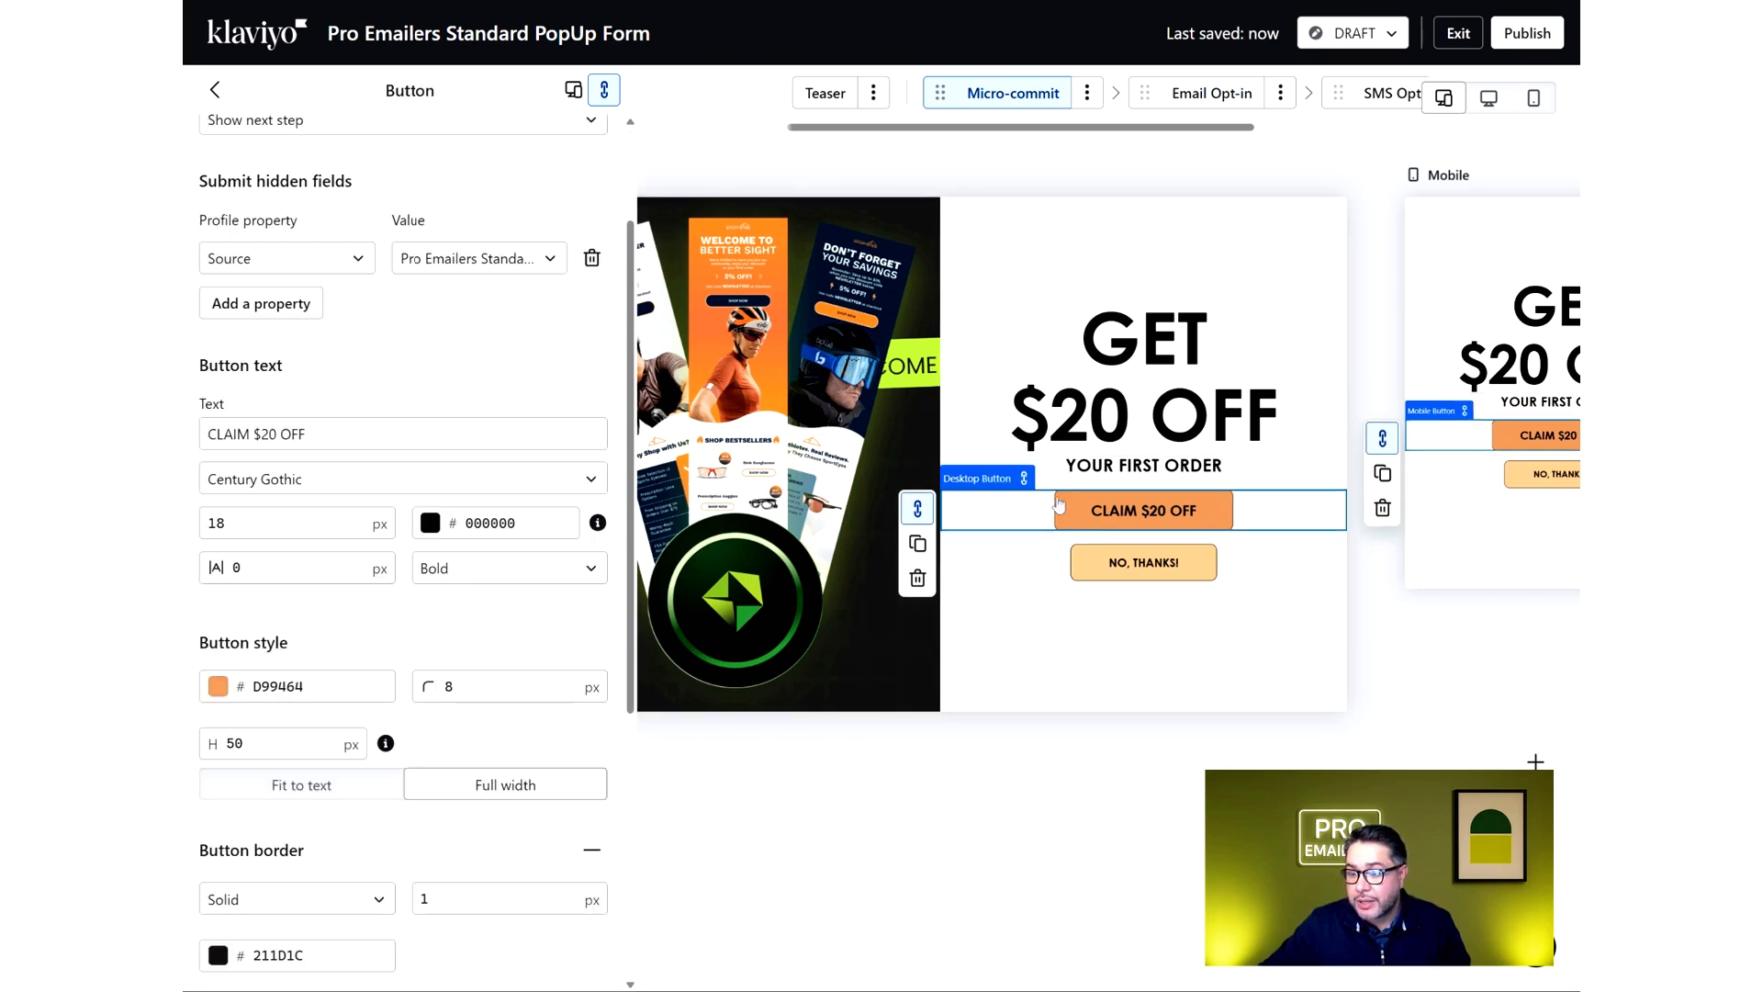
click(496, 523)
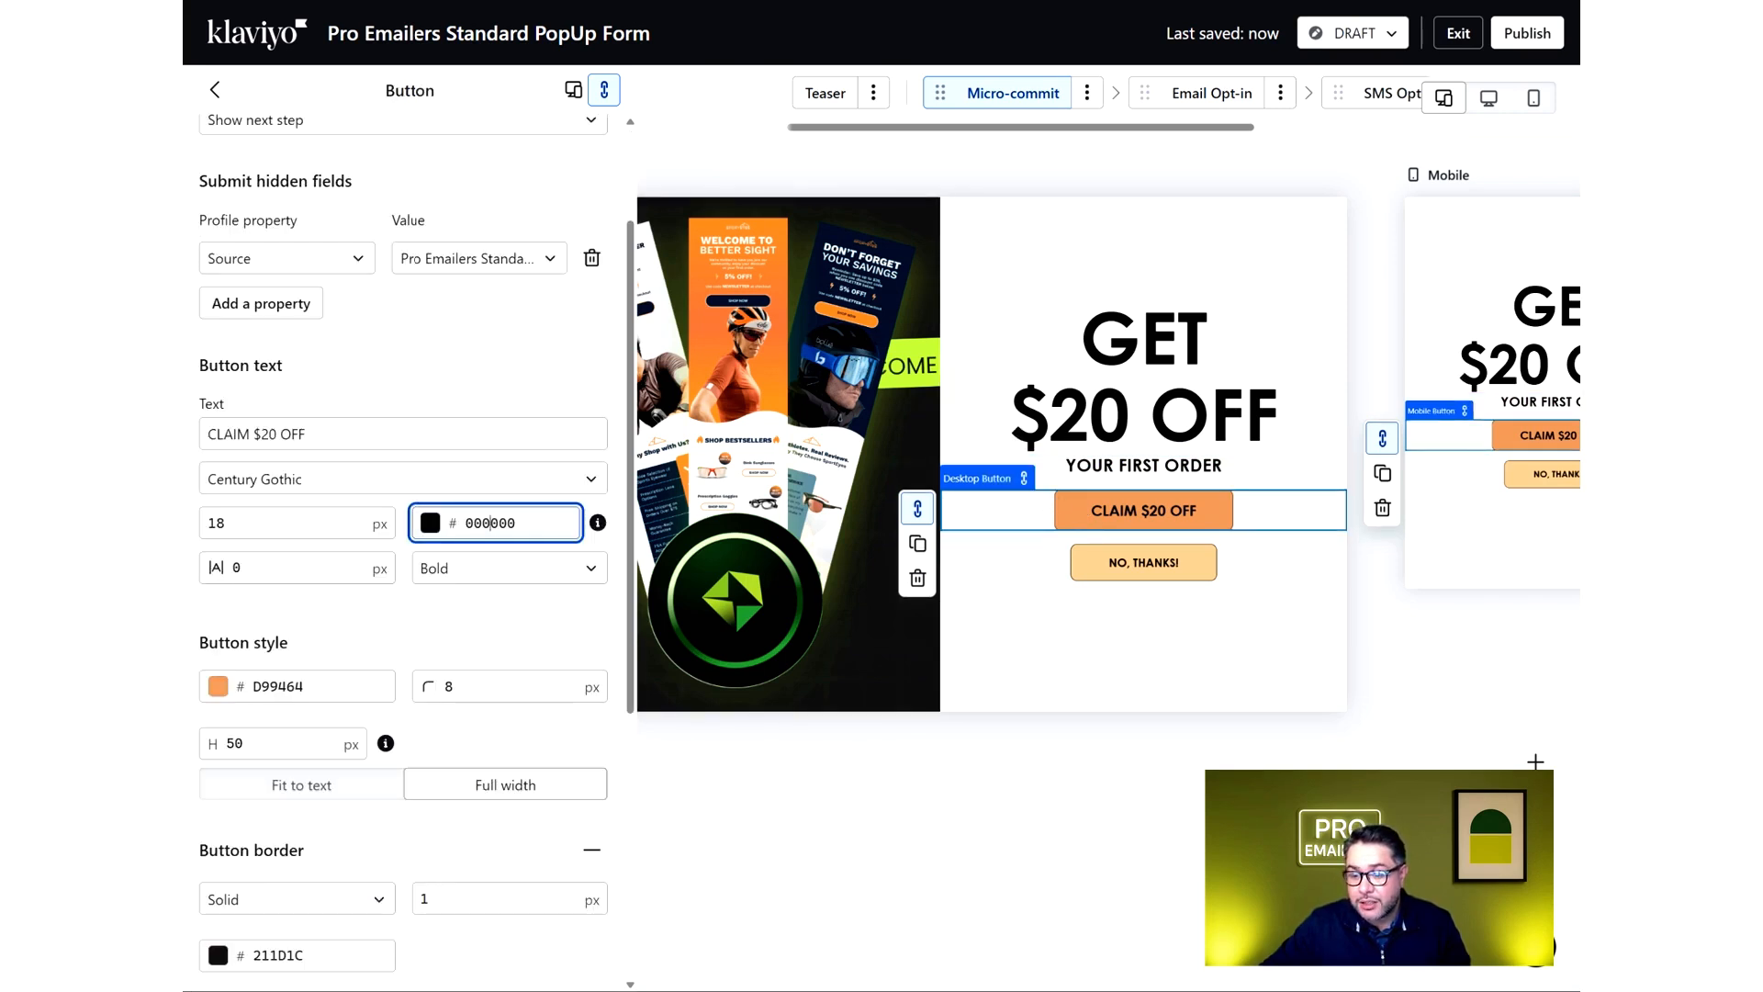
click(285, 686)
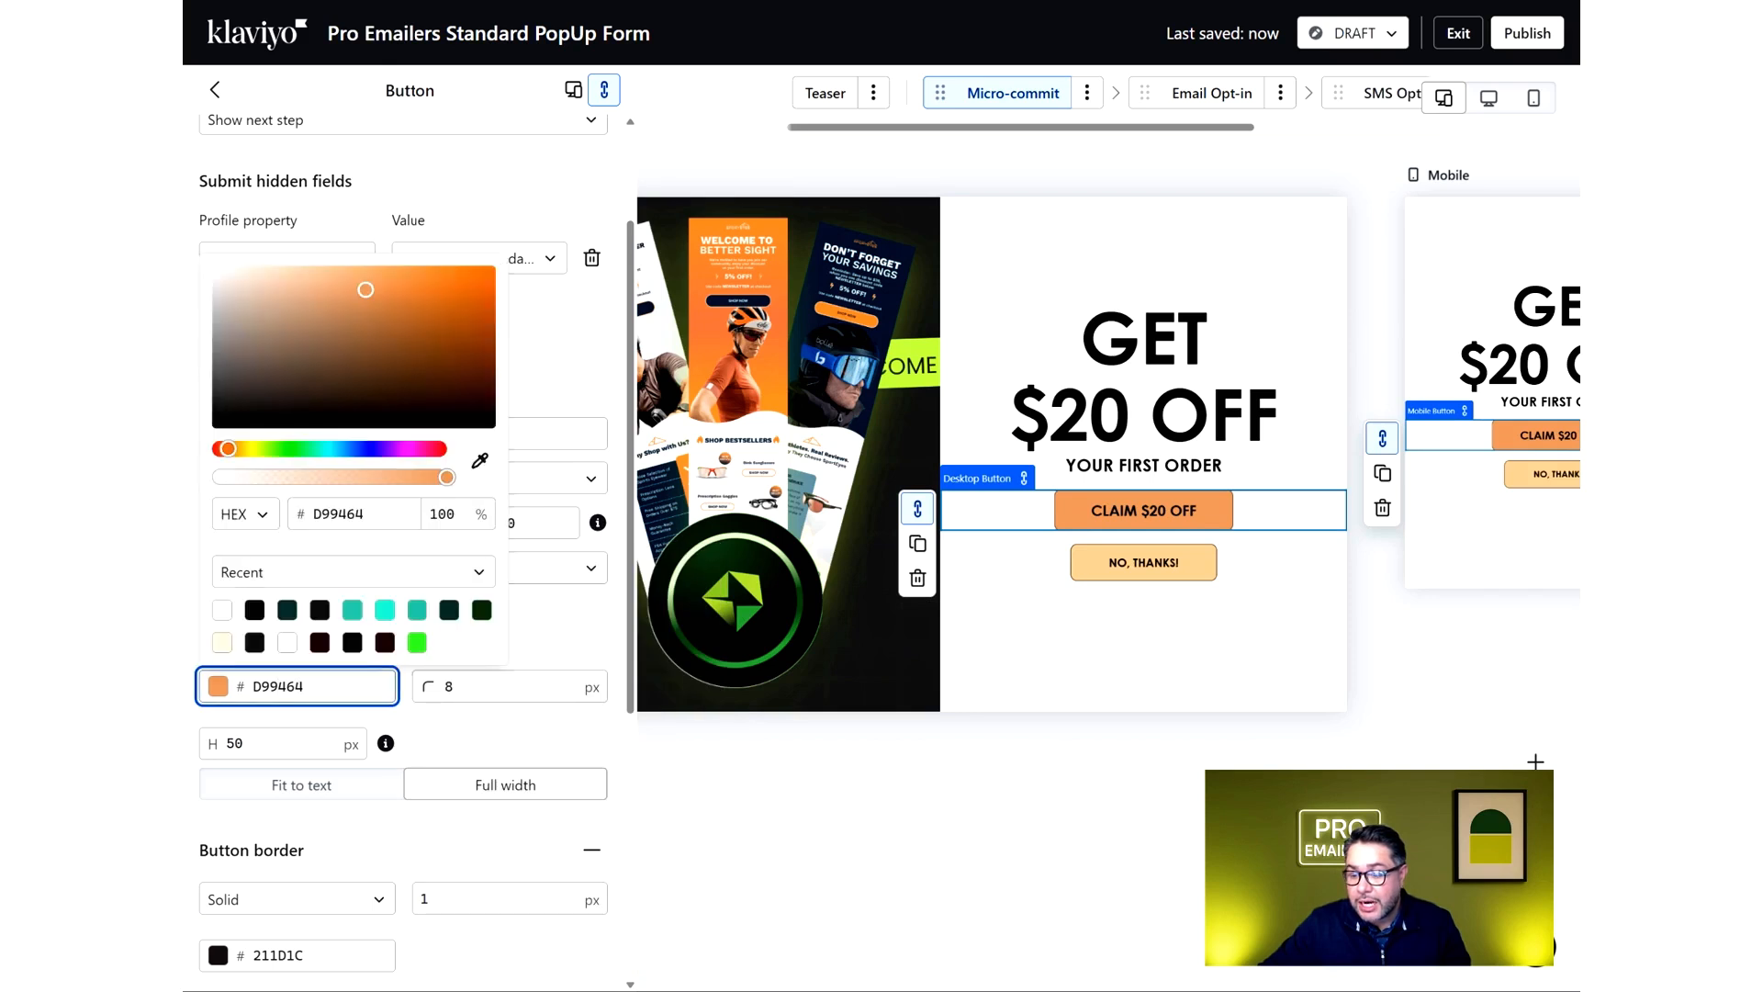
click(417, 644)
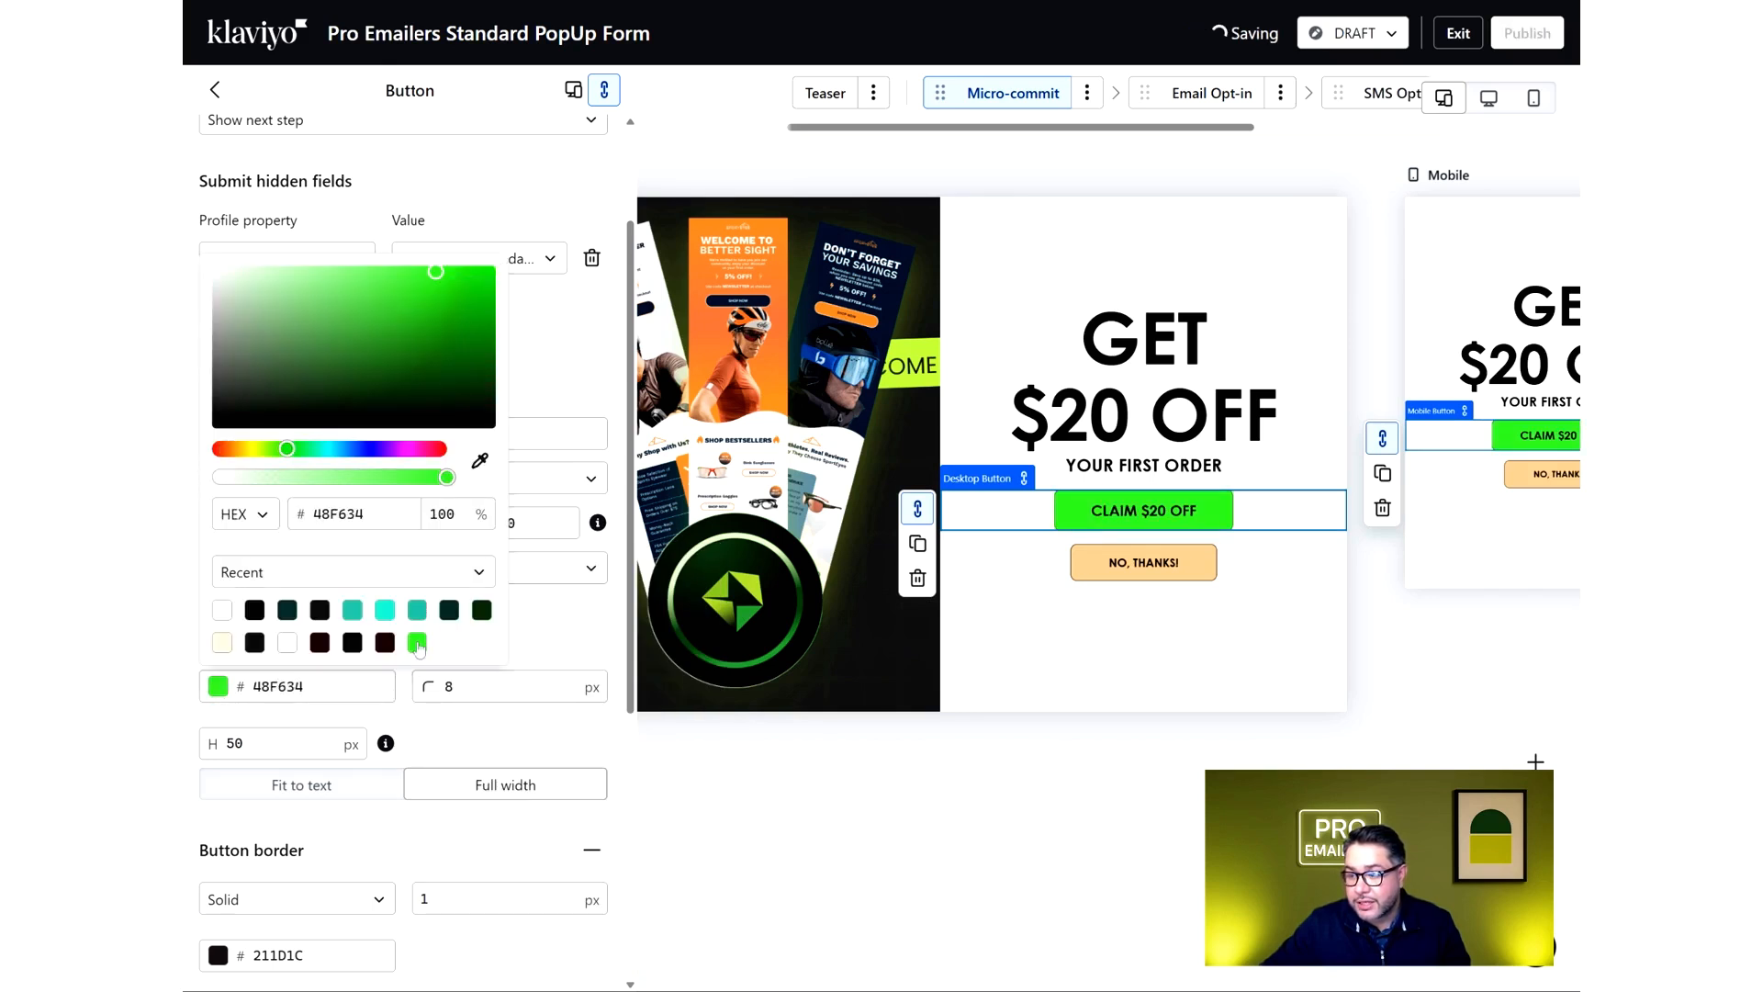
click(559, 606)
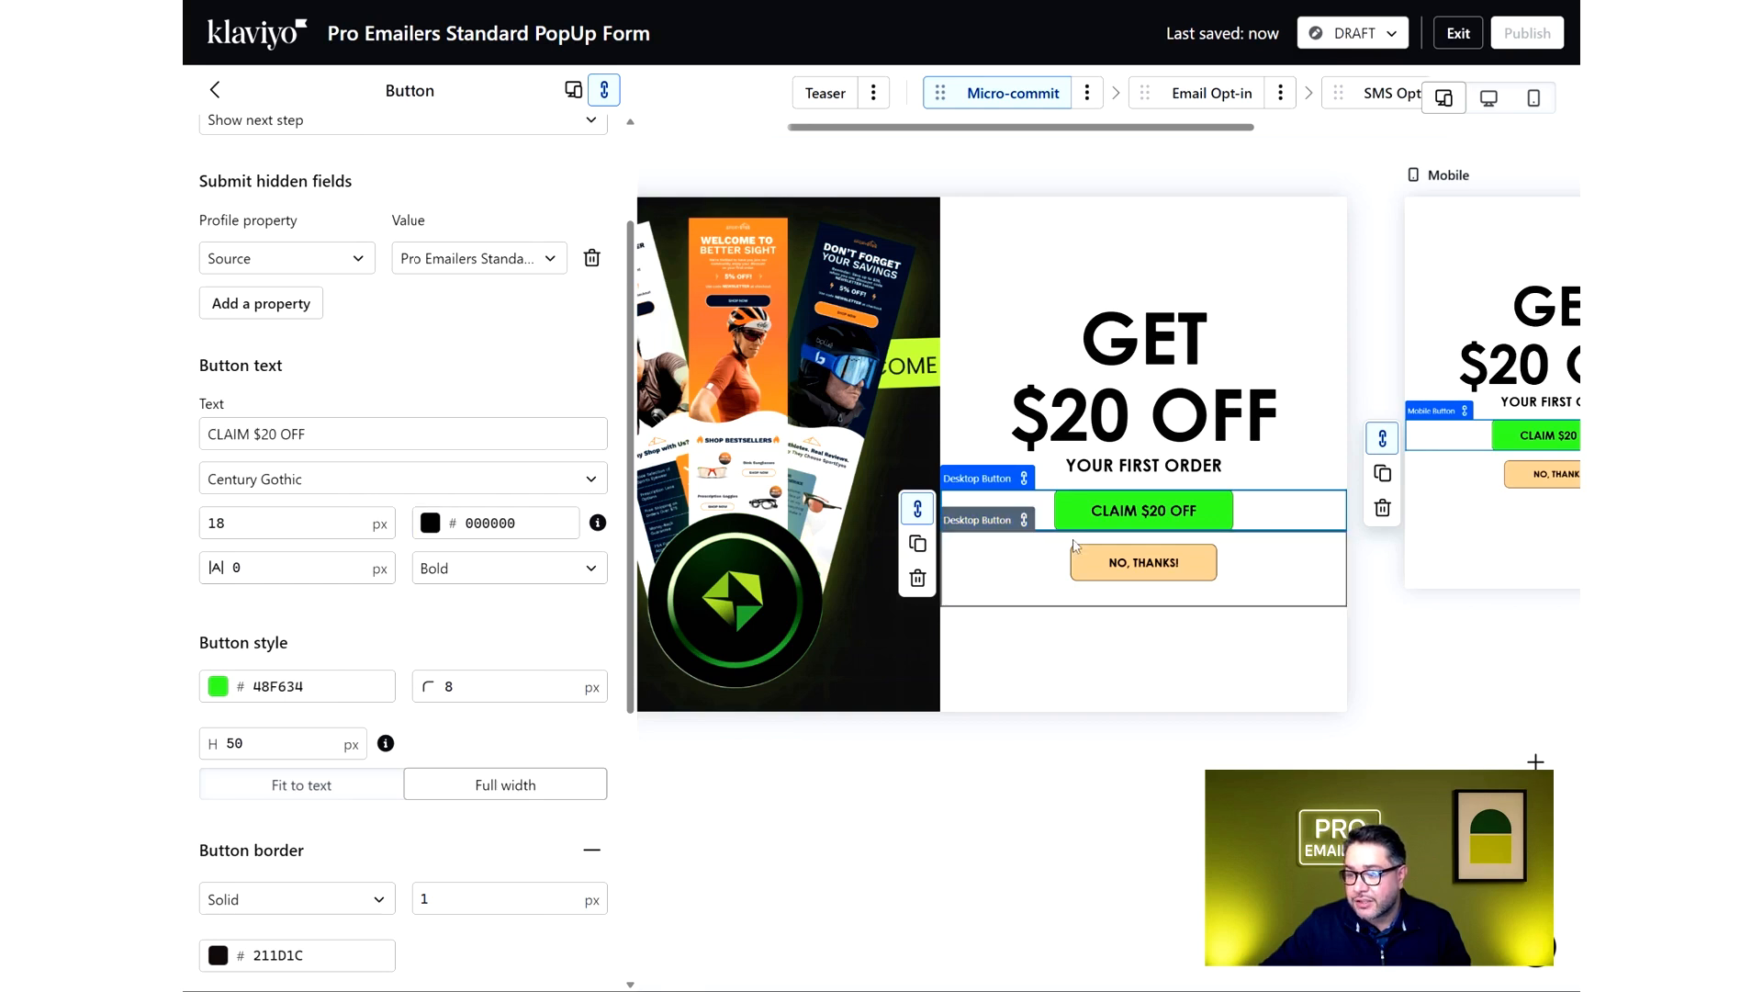
Set the NO, THANKS! button's fill color to 000000 and its text color to FFFFFF
click(1105, 570)
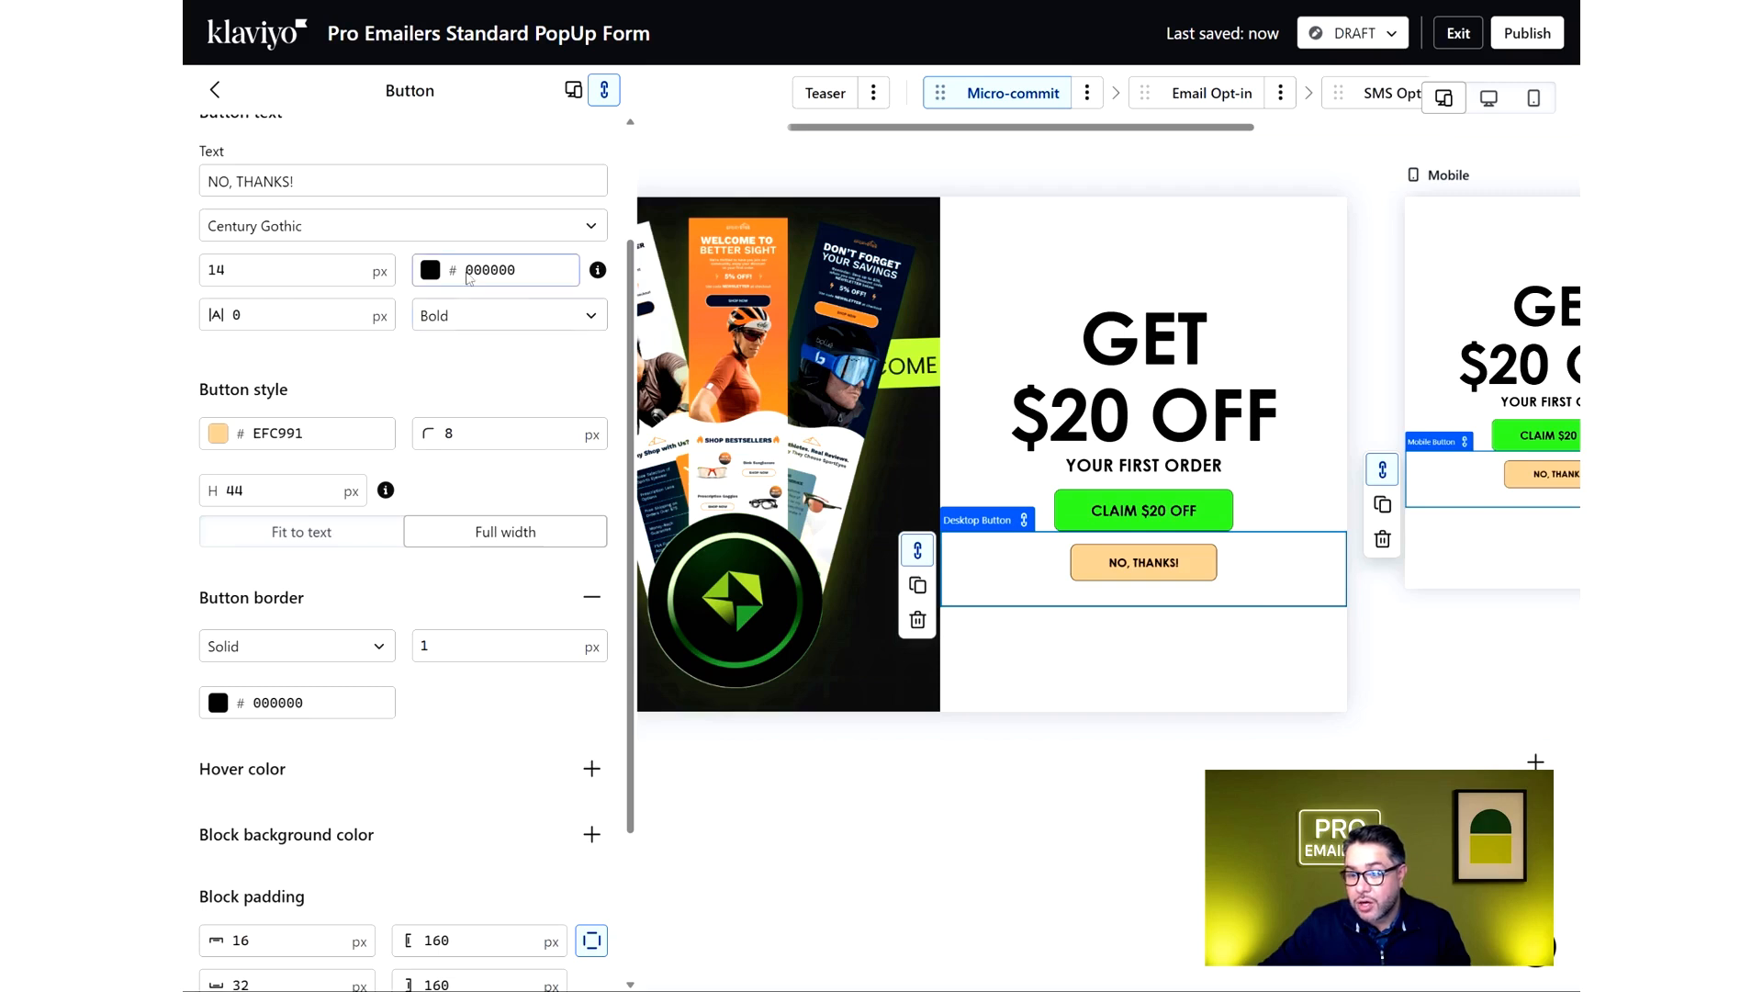
double_click(279, 434)
text(000)
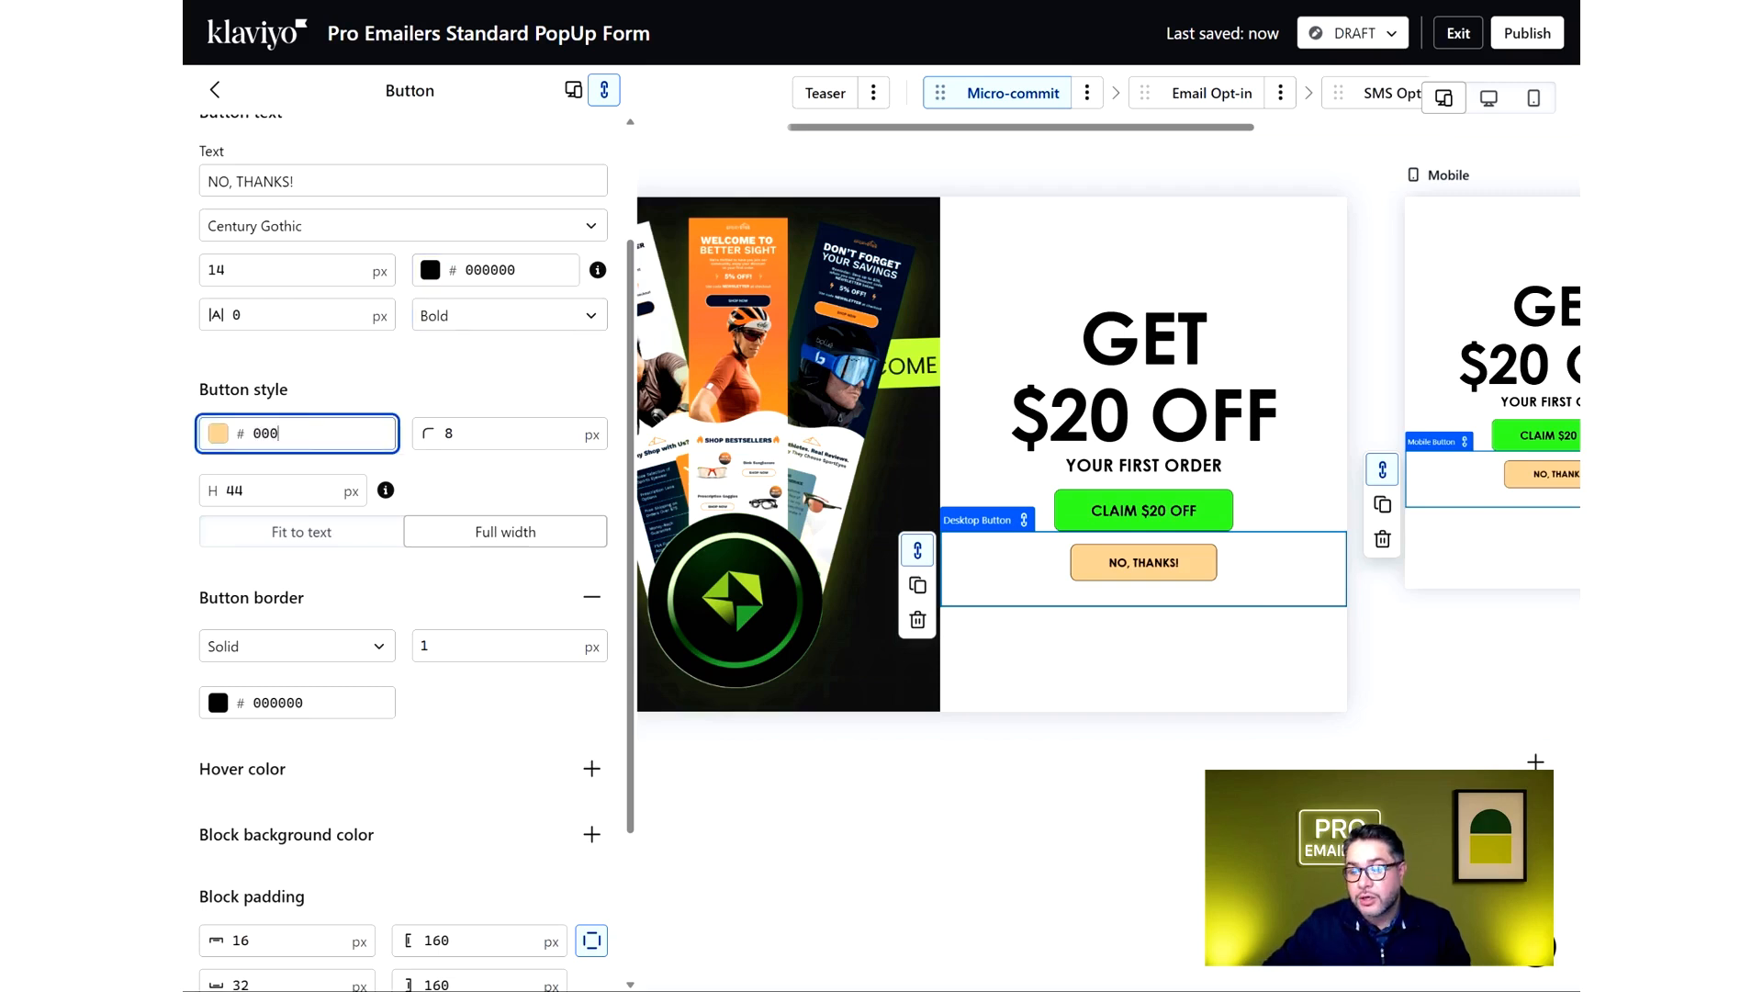
text(000)
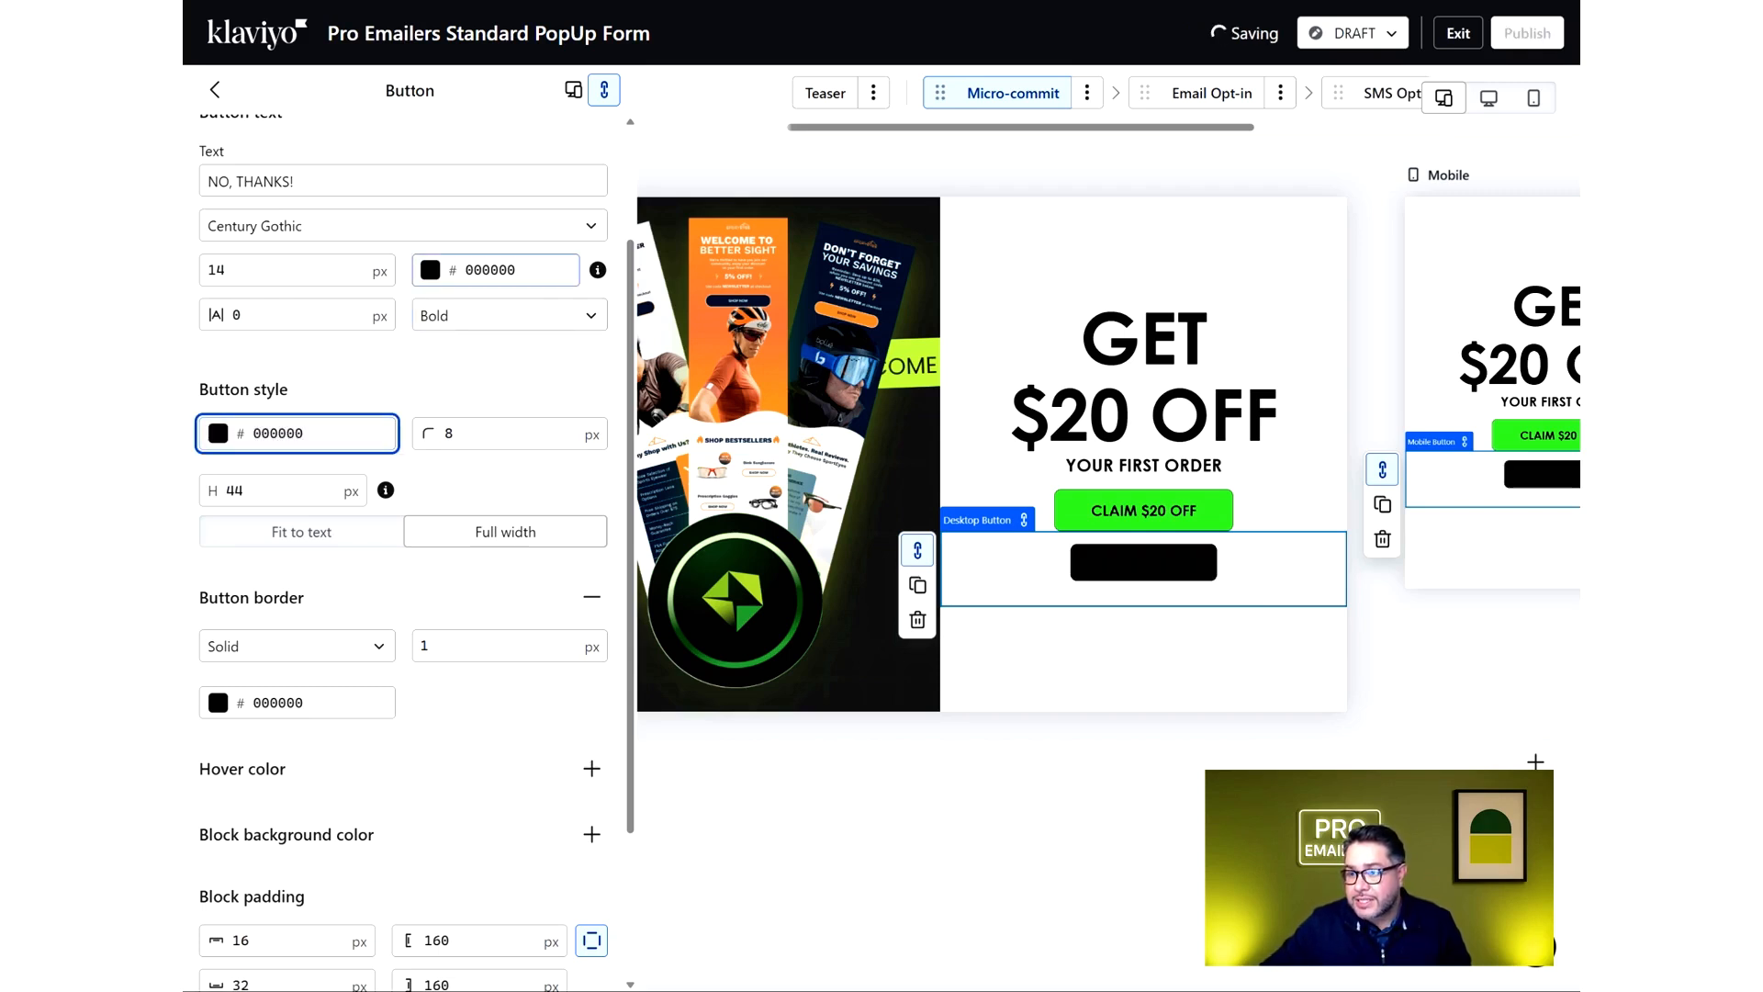
double_click(490, 270)
text(FF)
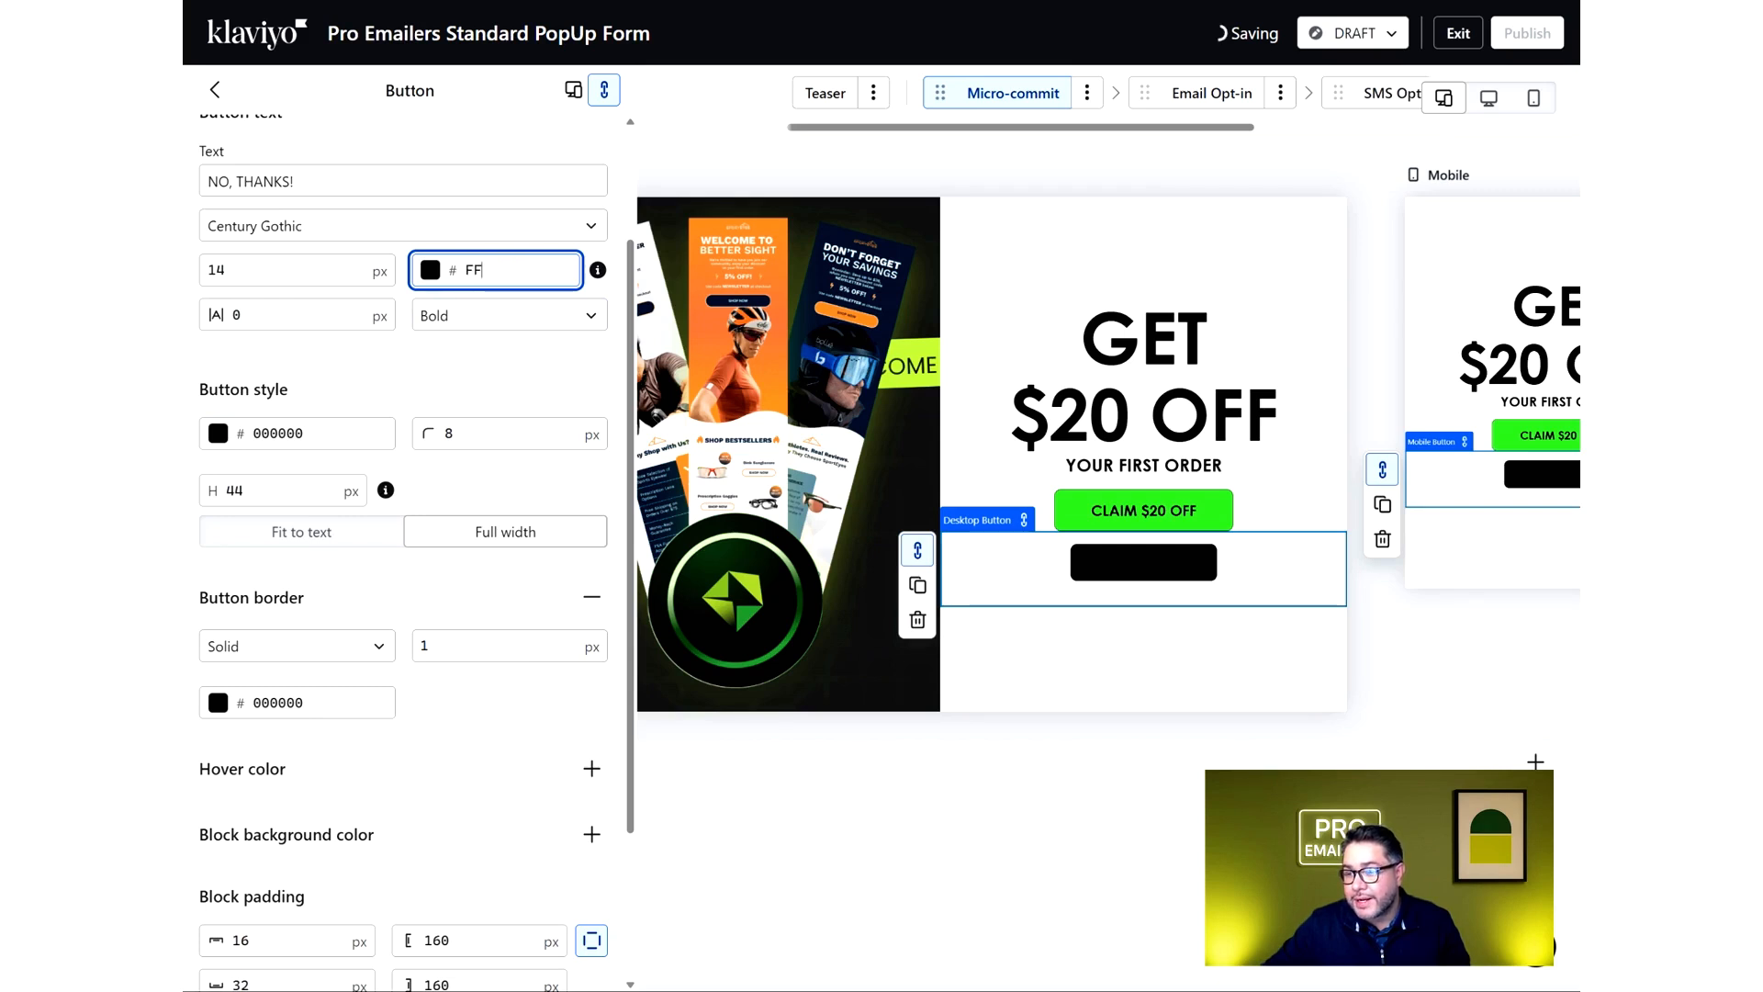
text(FFFF)
click(524, 384)
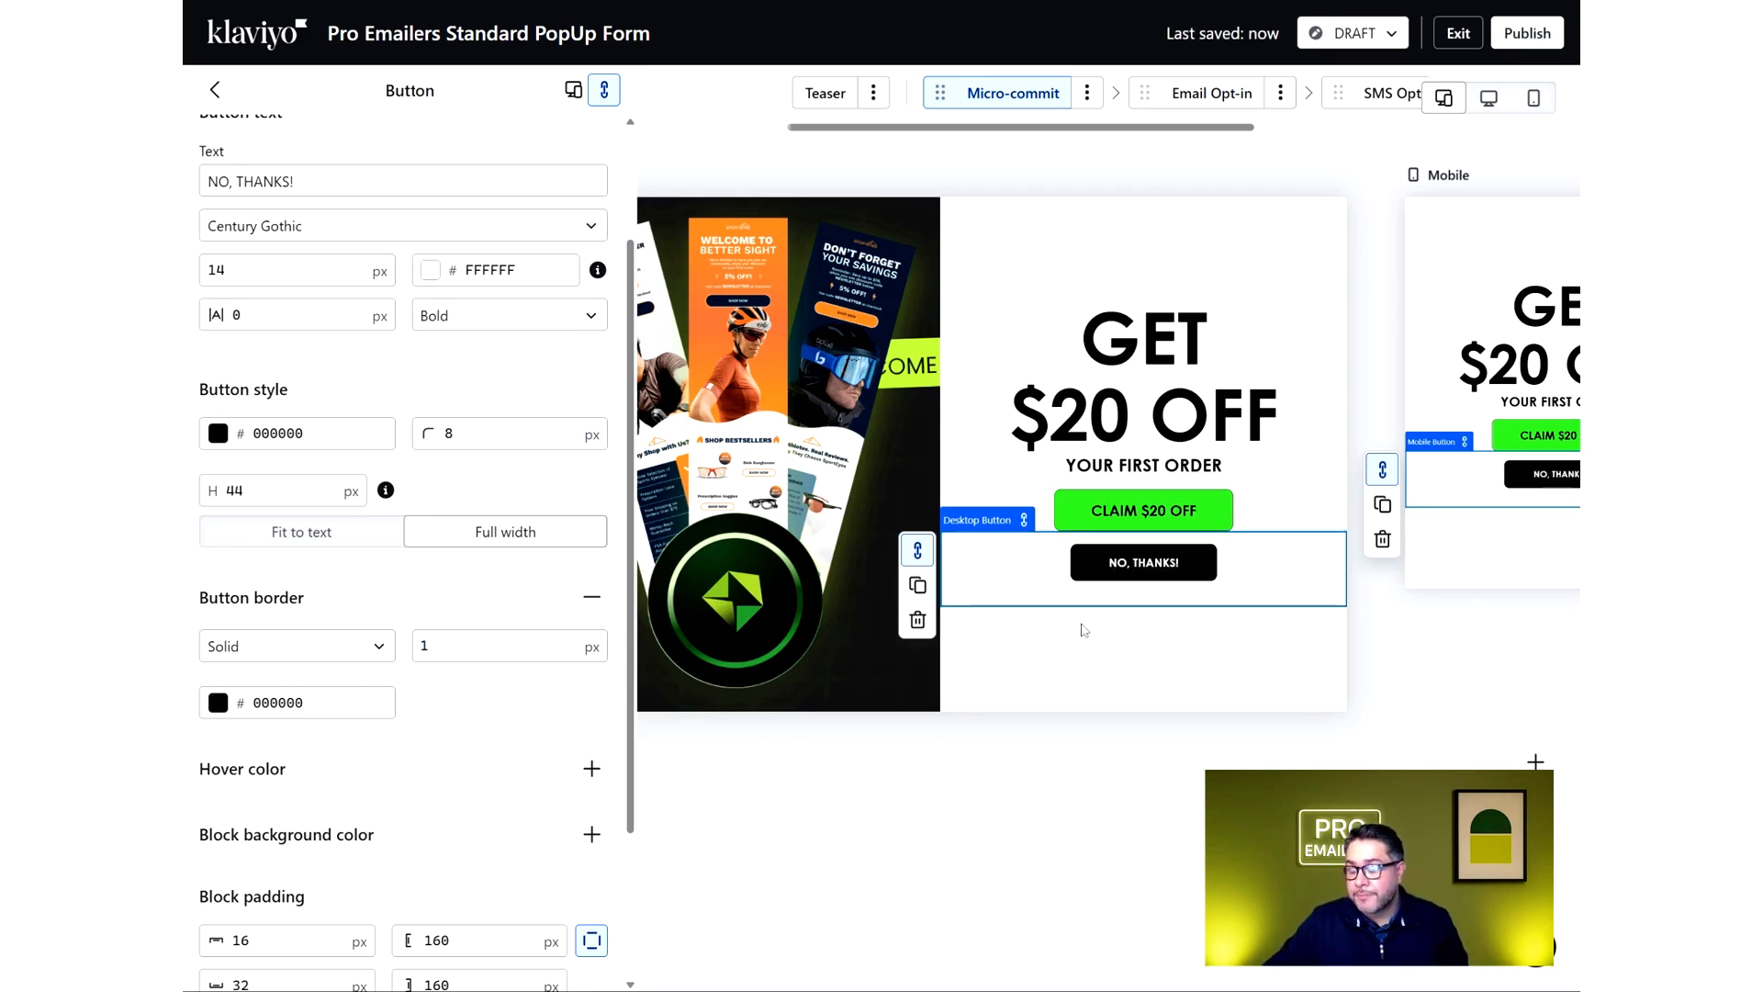
drag(1244, 788, 919, 803)
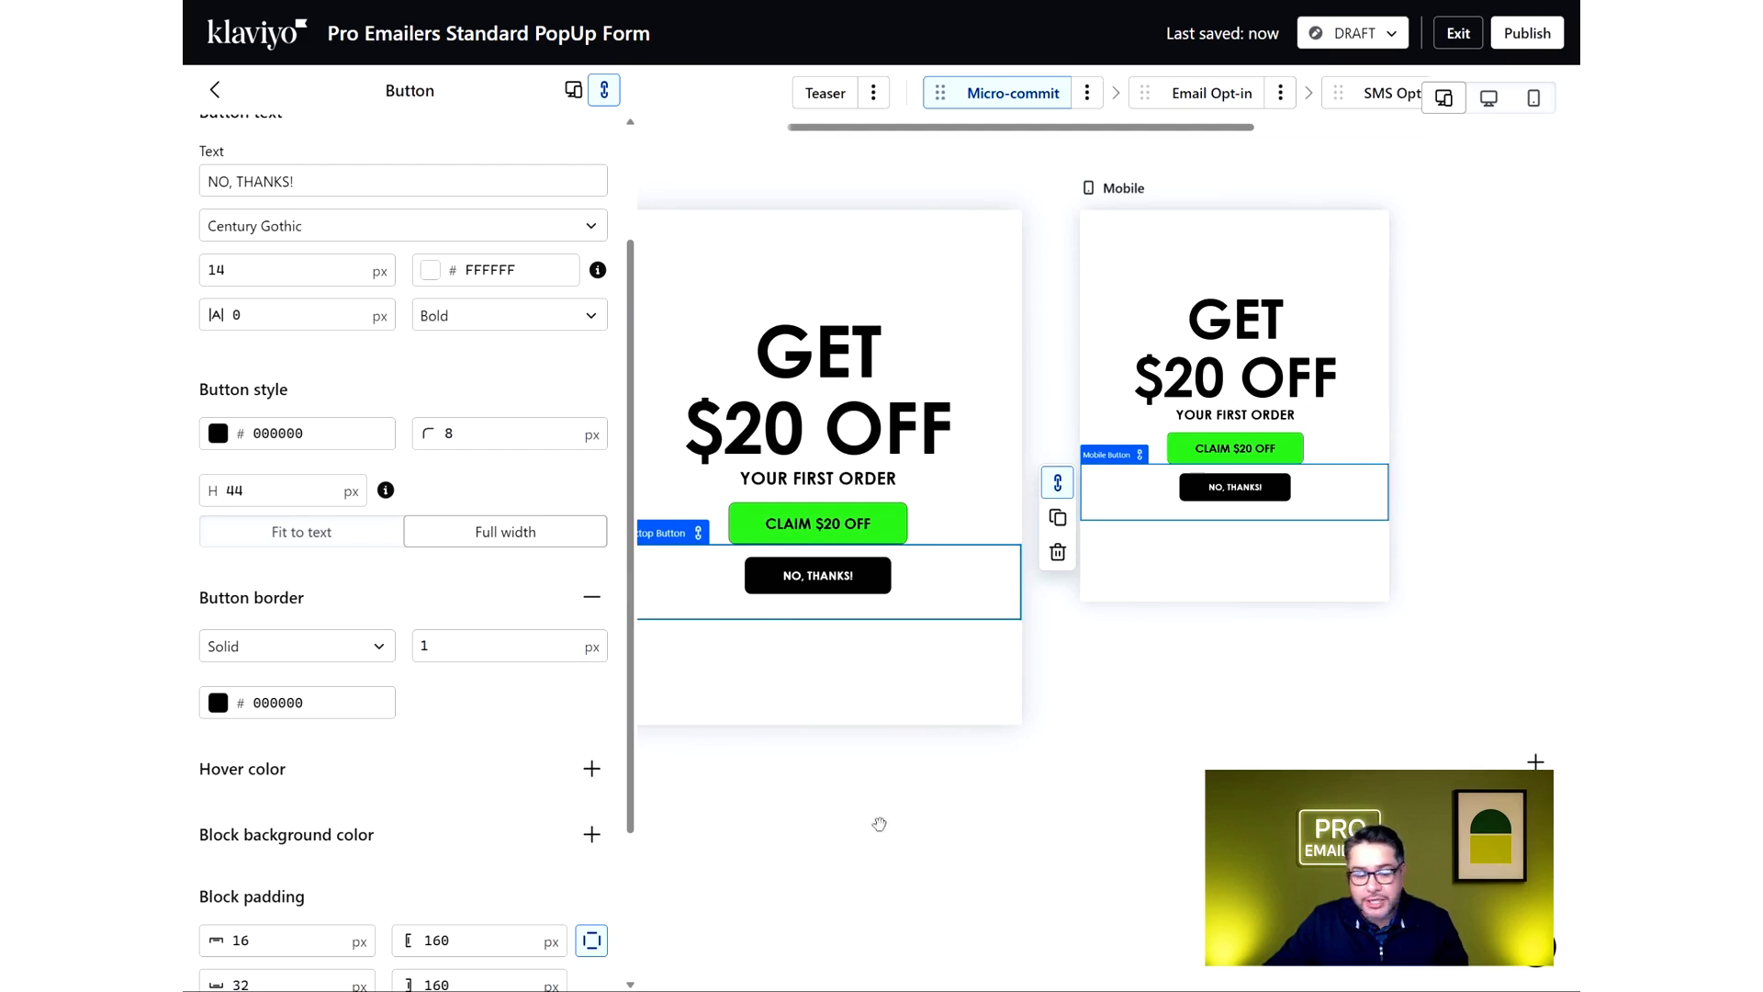
Change the font of the entire GET $20 OFF heading to Poppins Normal 400
drag(878, 824, 1296, 794)
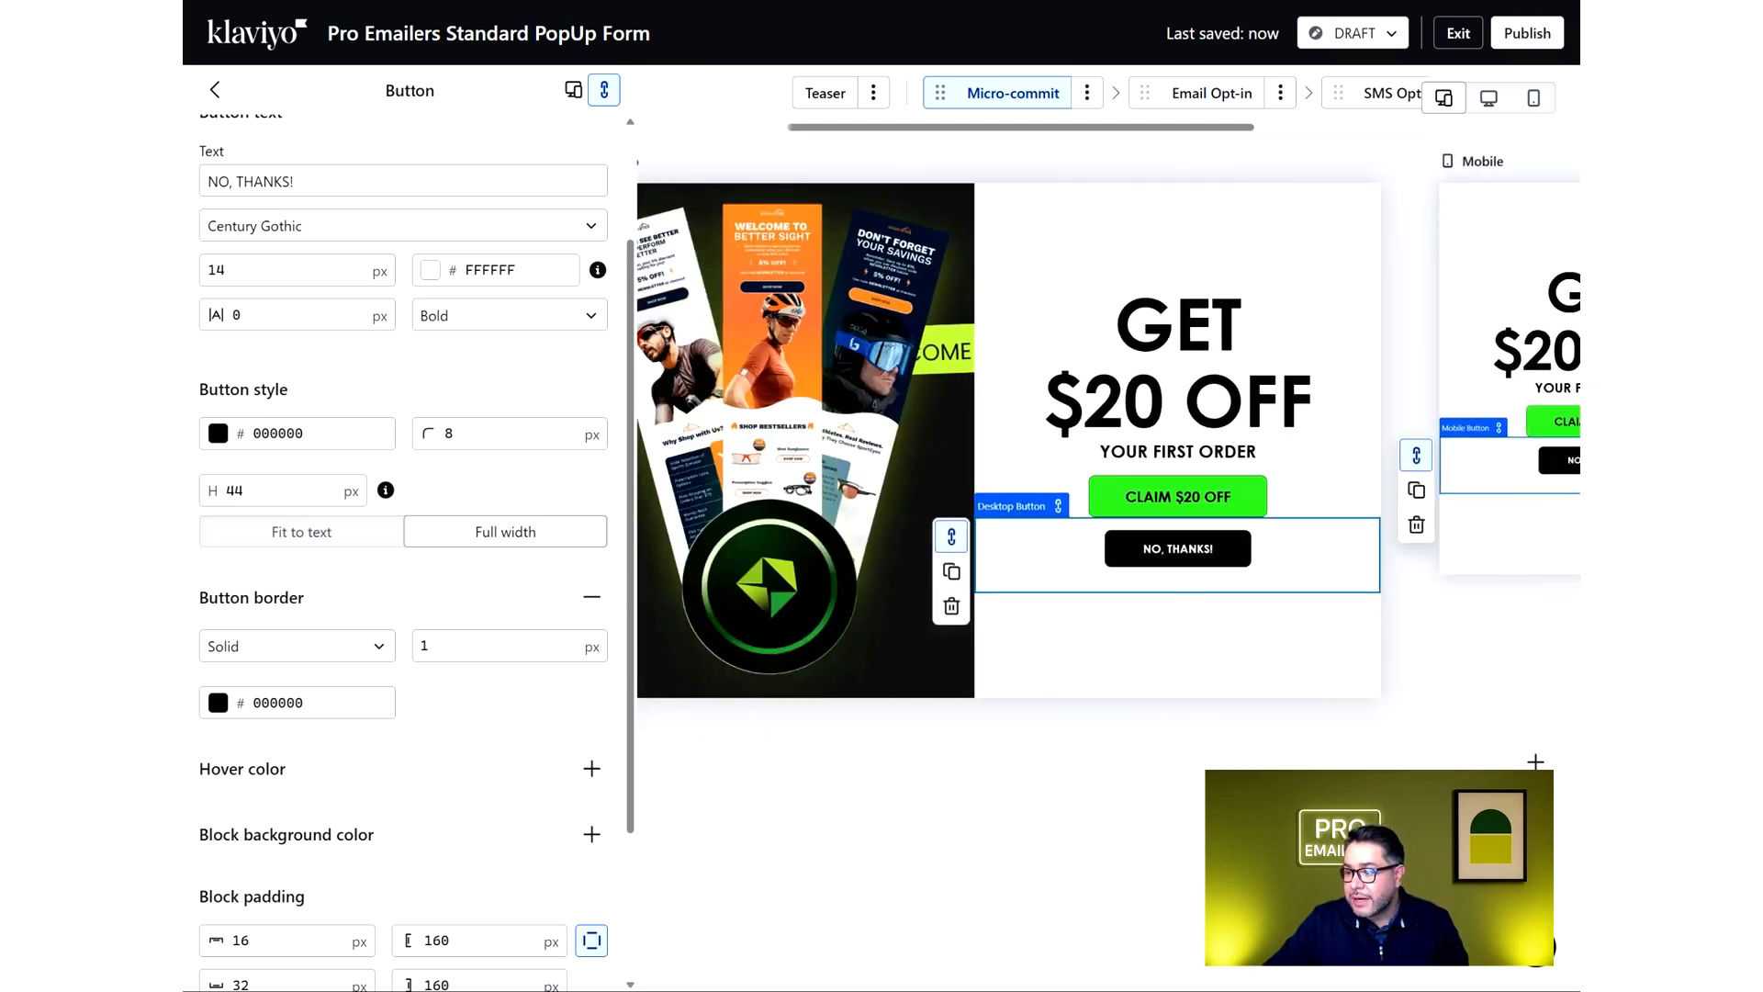
drag(1096, 765, 1171, 769)
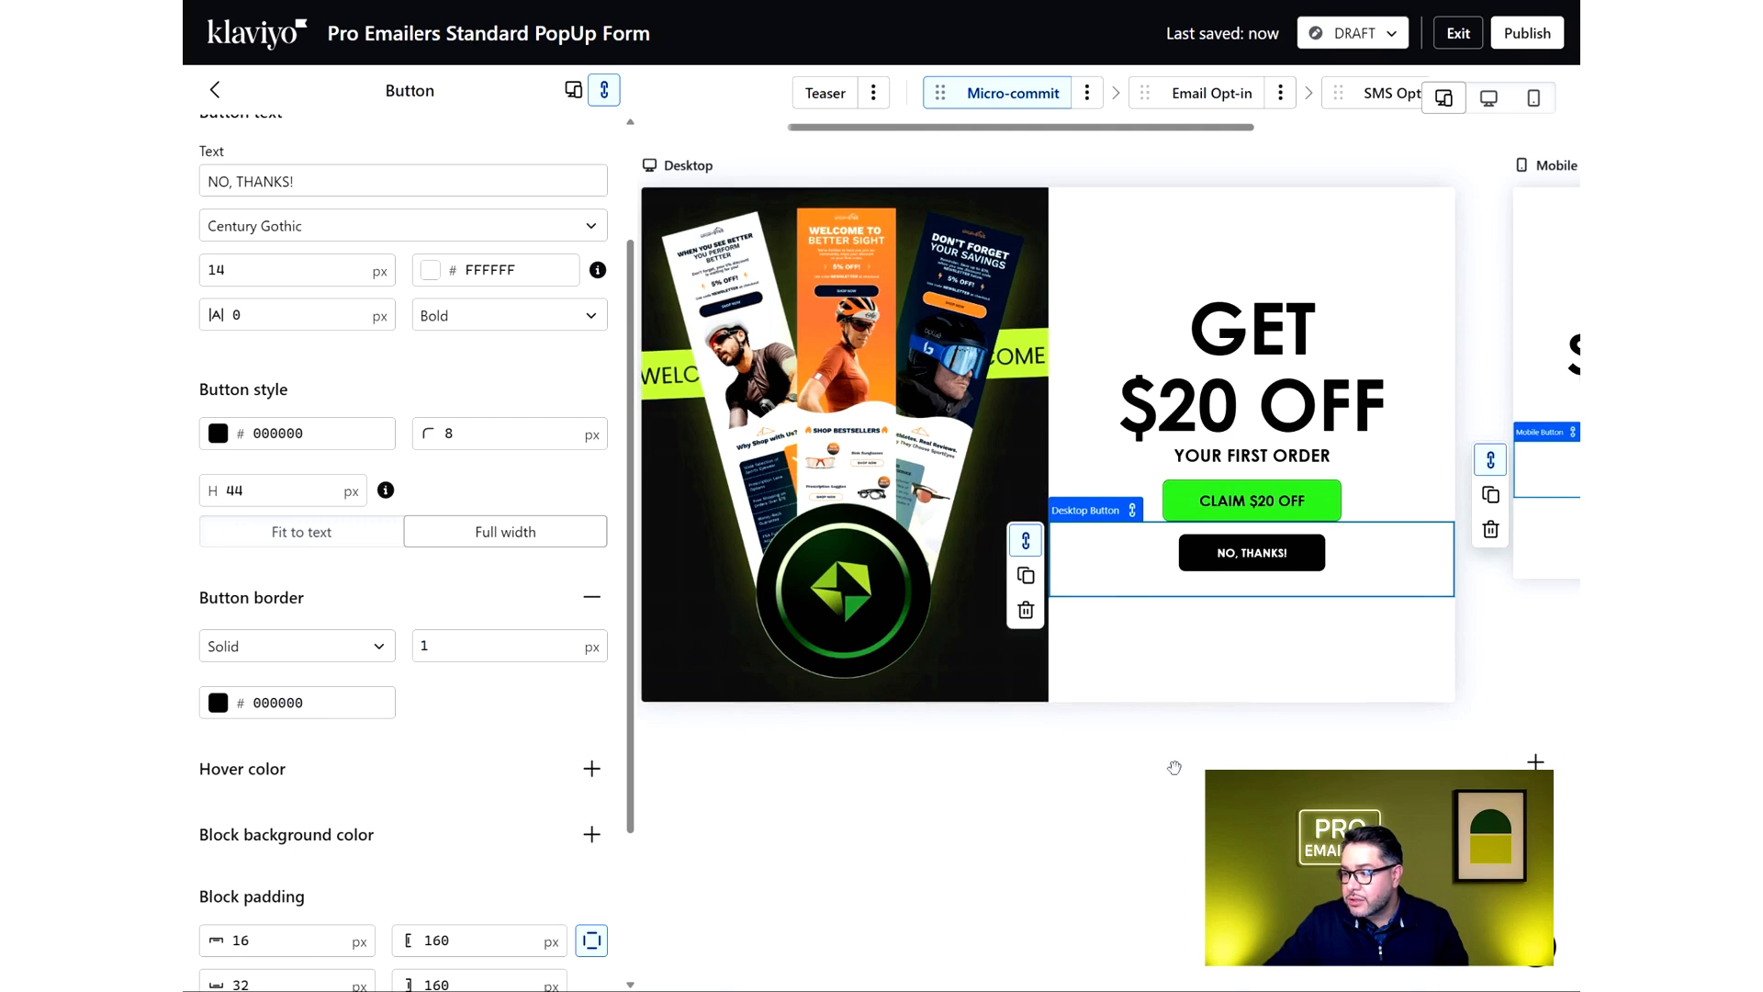
drag(1047, 760, 1085, 785)
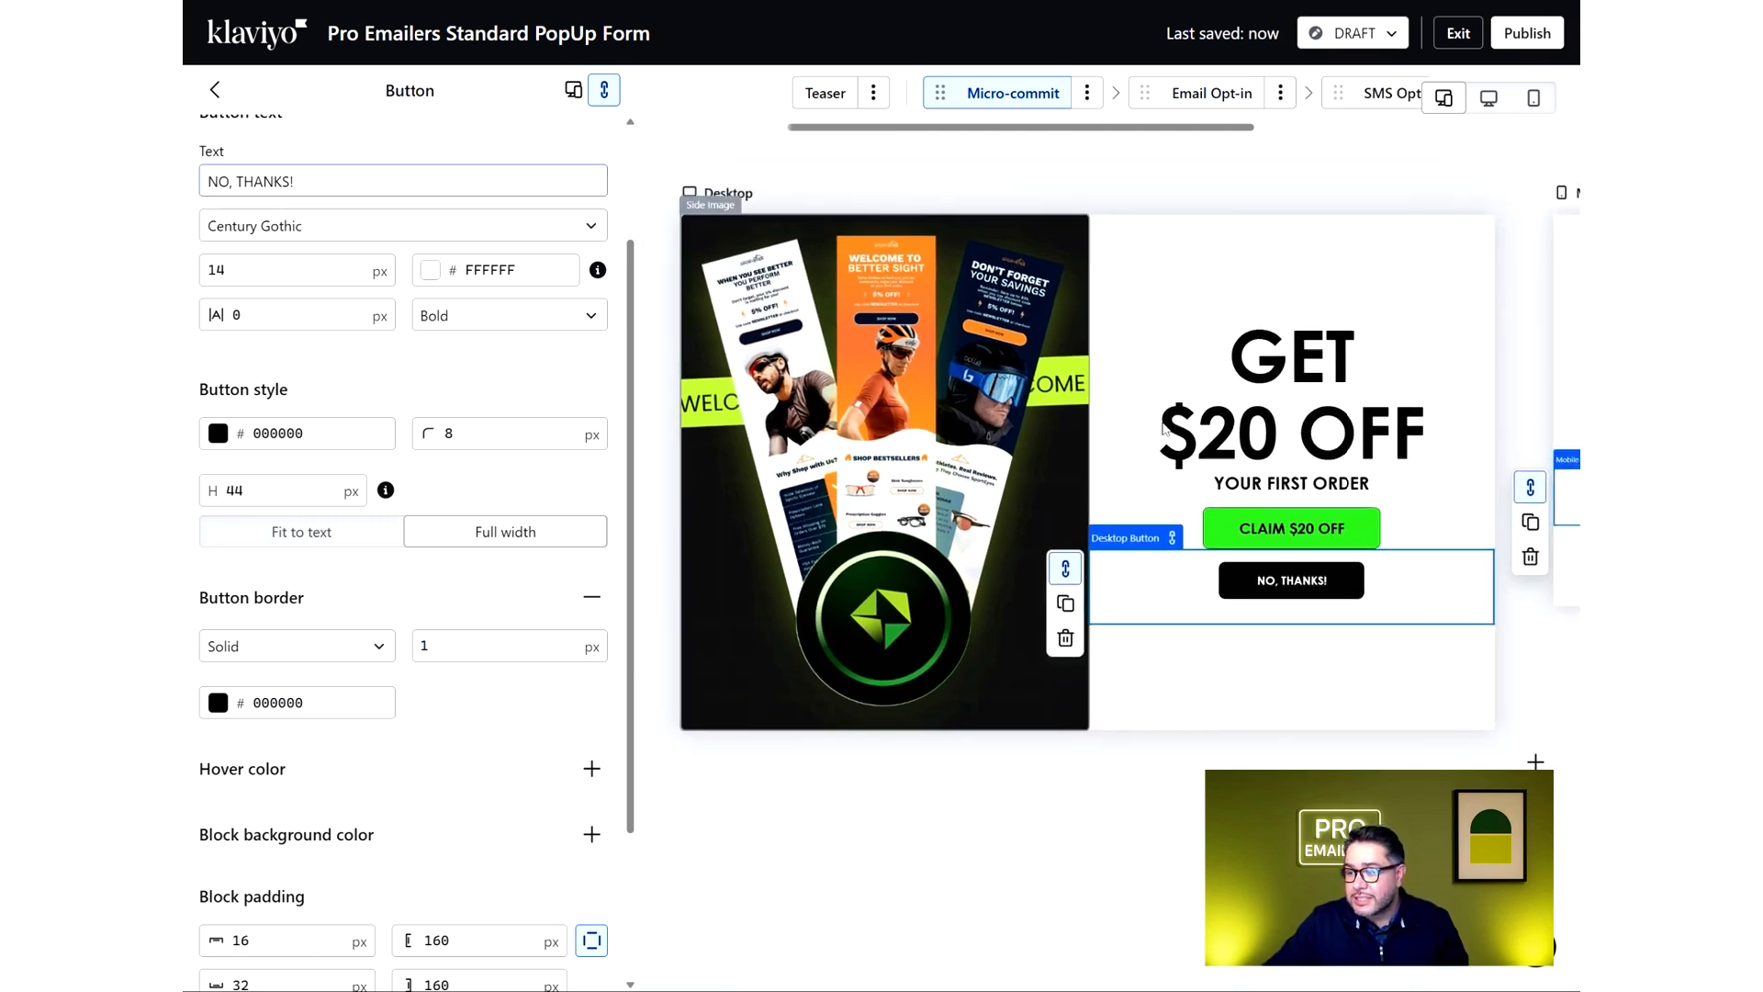
click(1309, 393)
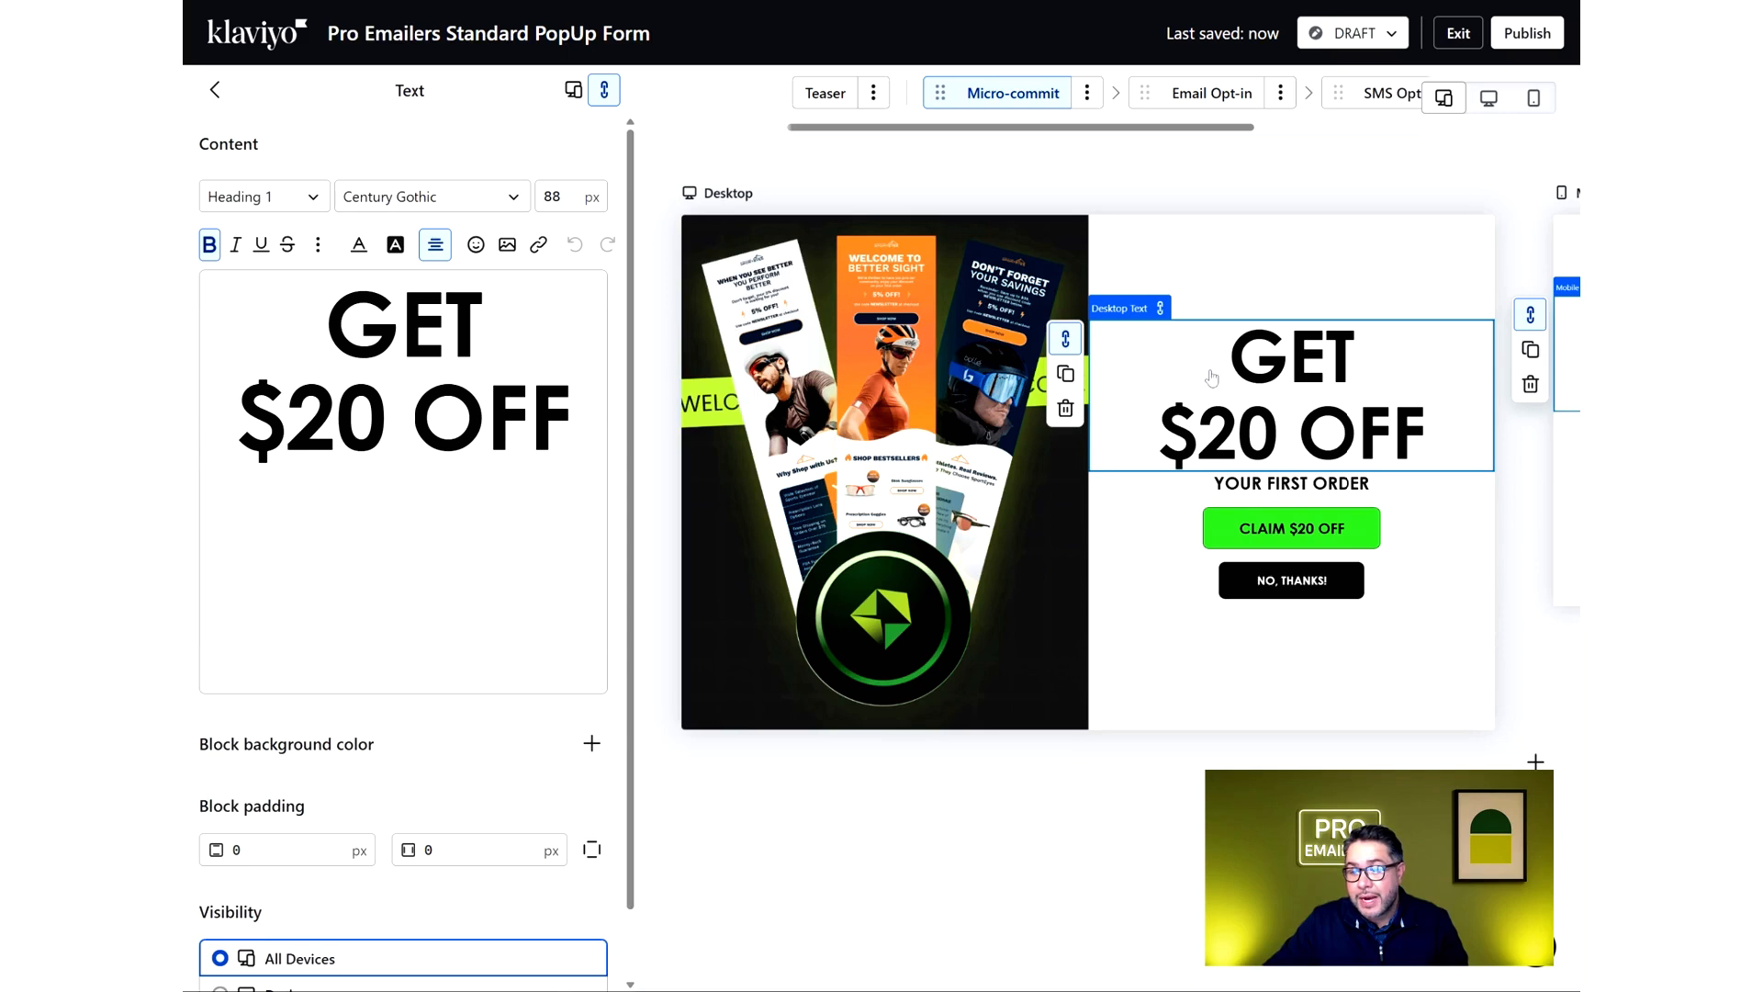
click(513, 199)
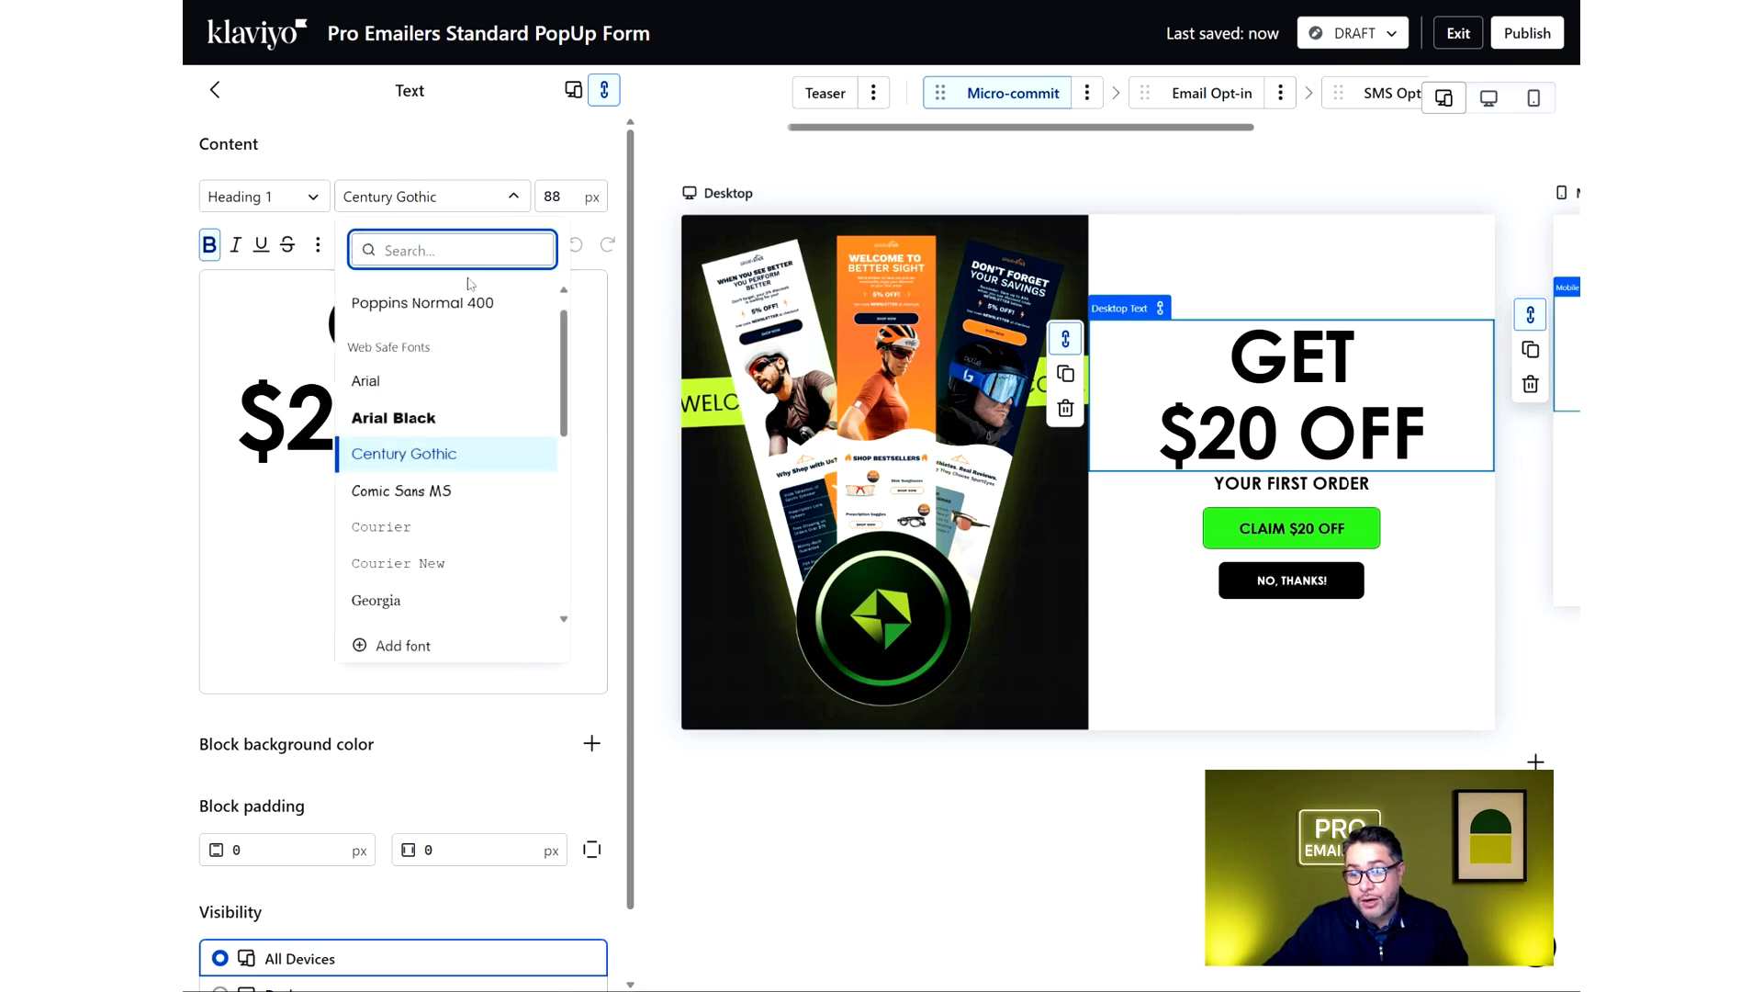
click(451, 307)
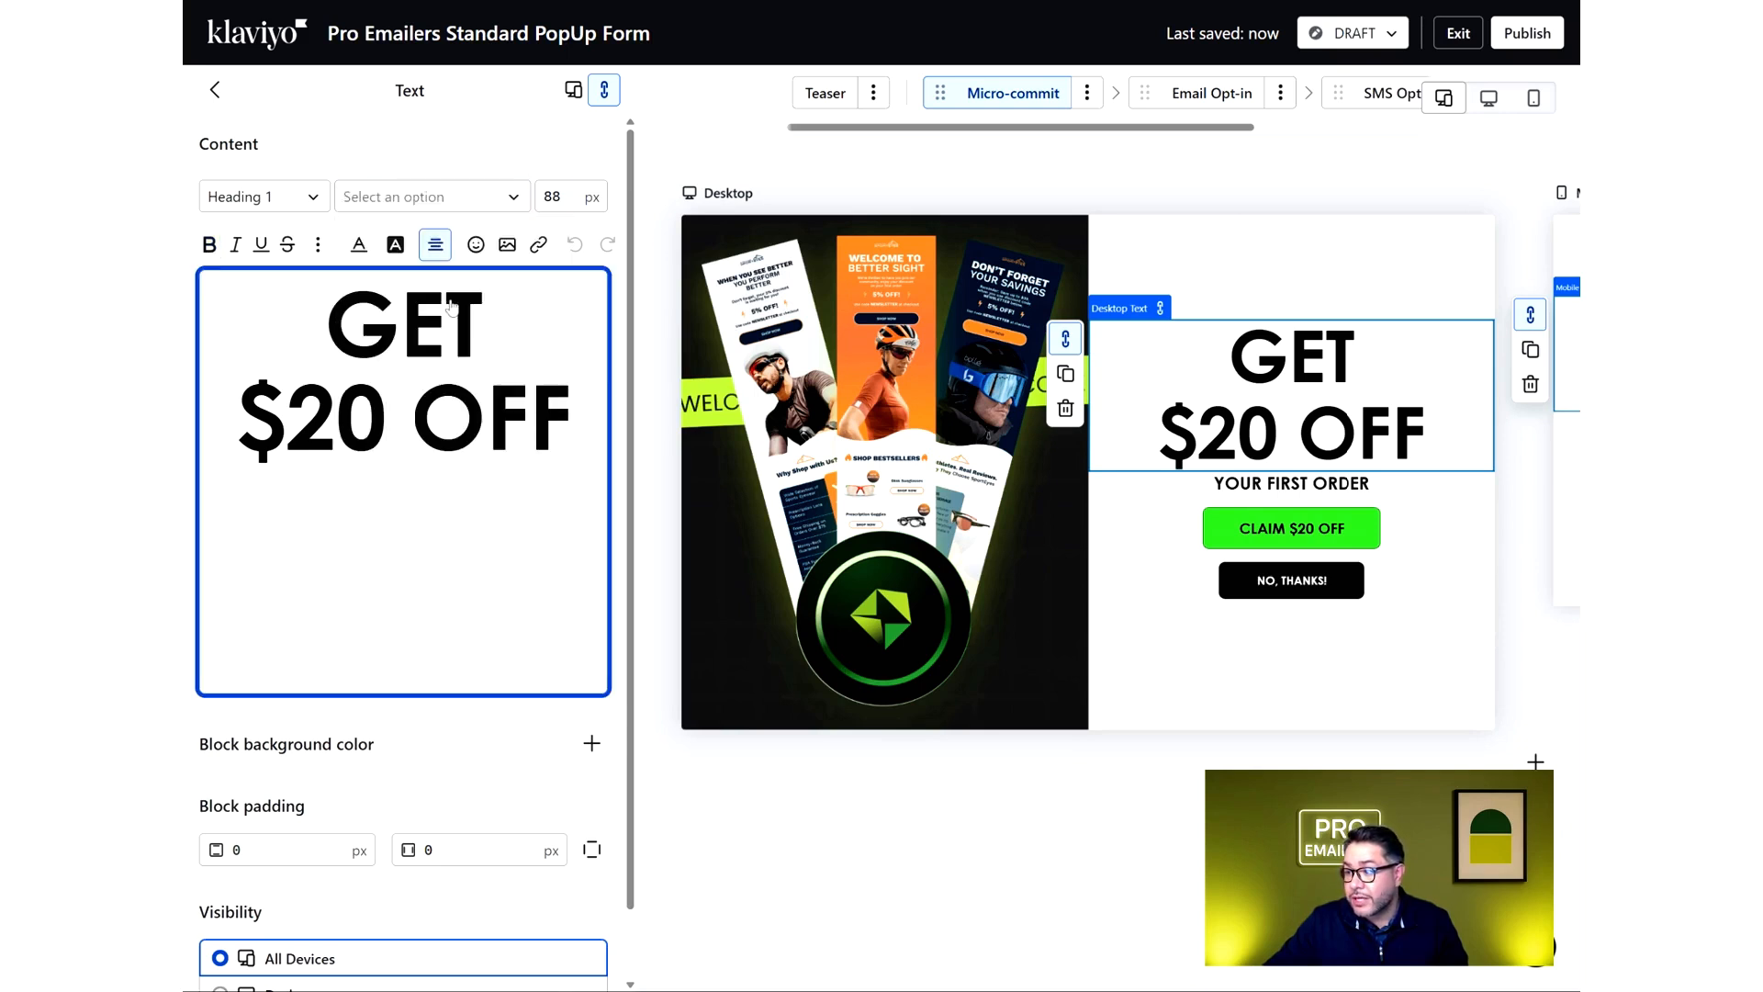
triple_click(411, 418)
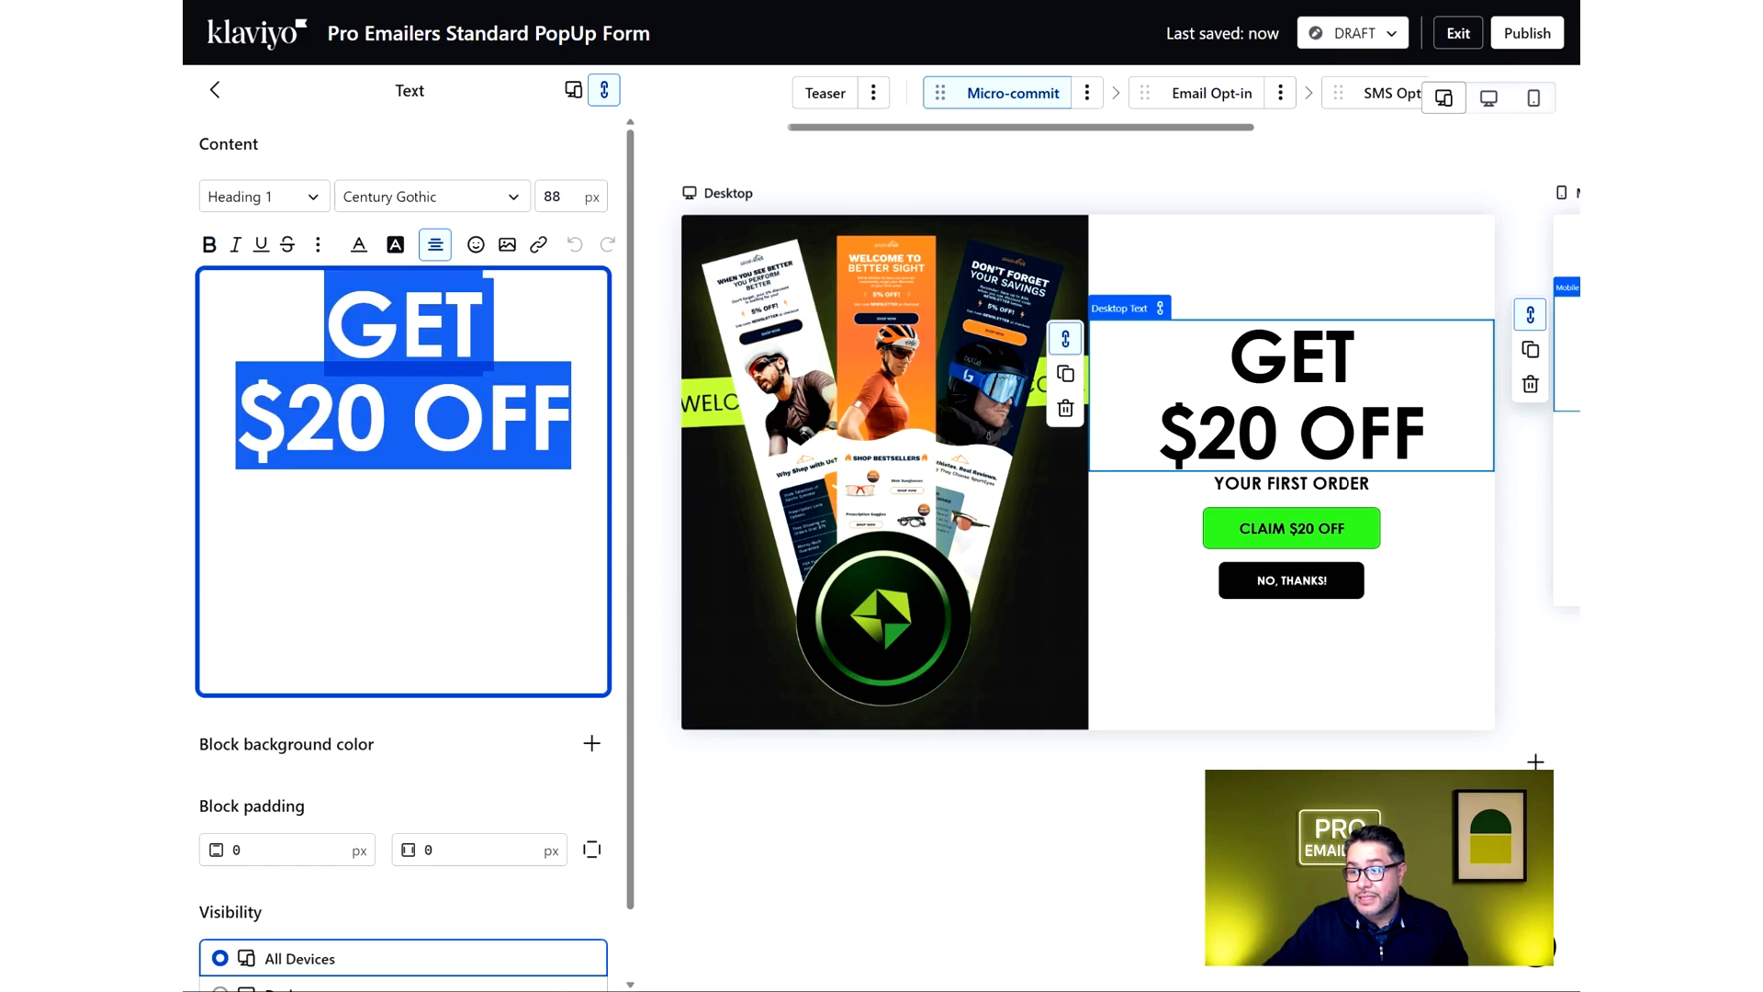
click(469, 209)
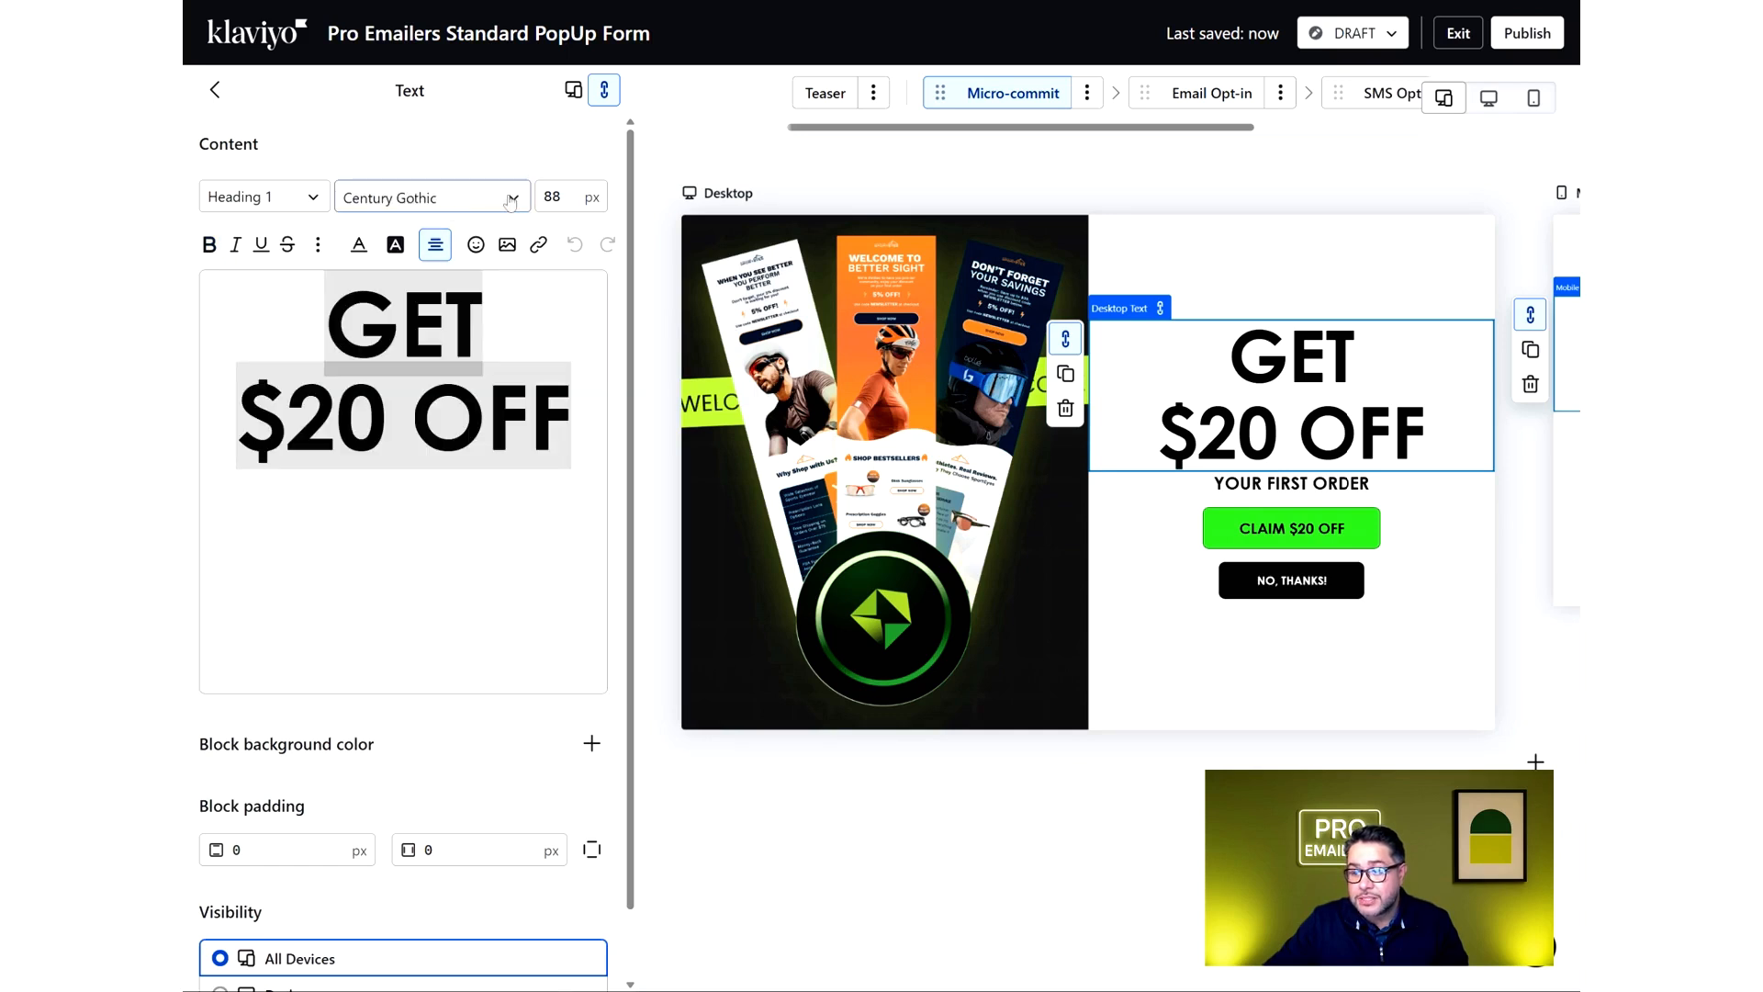
click(510, 203)
click(432, 299)
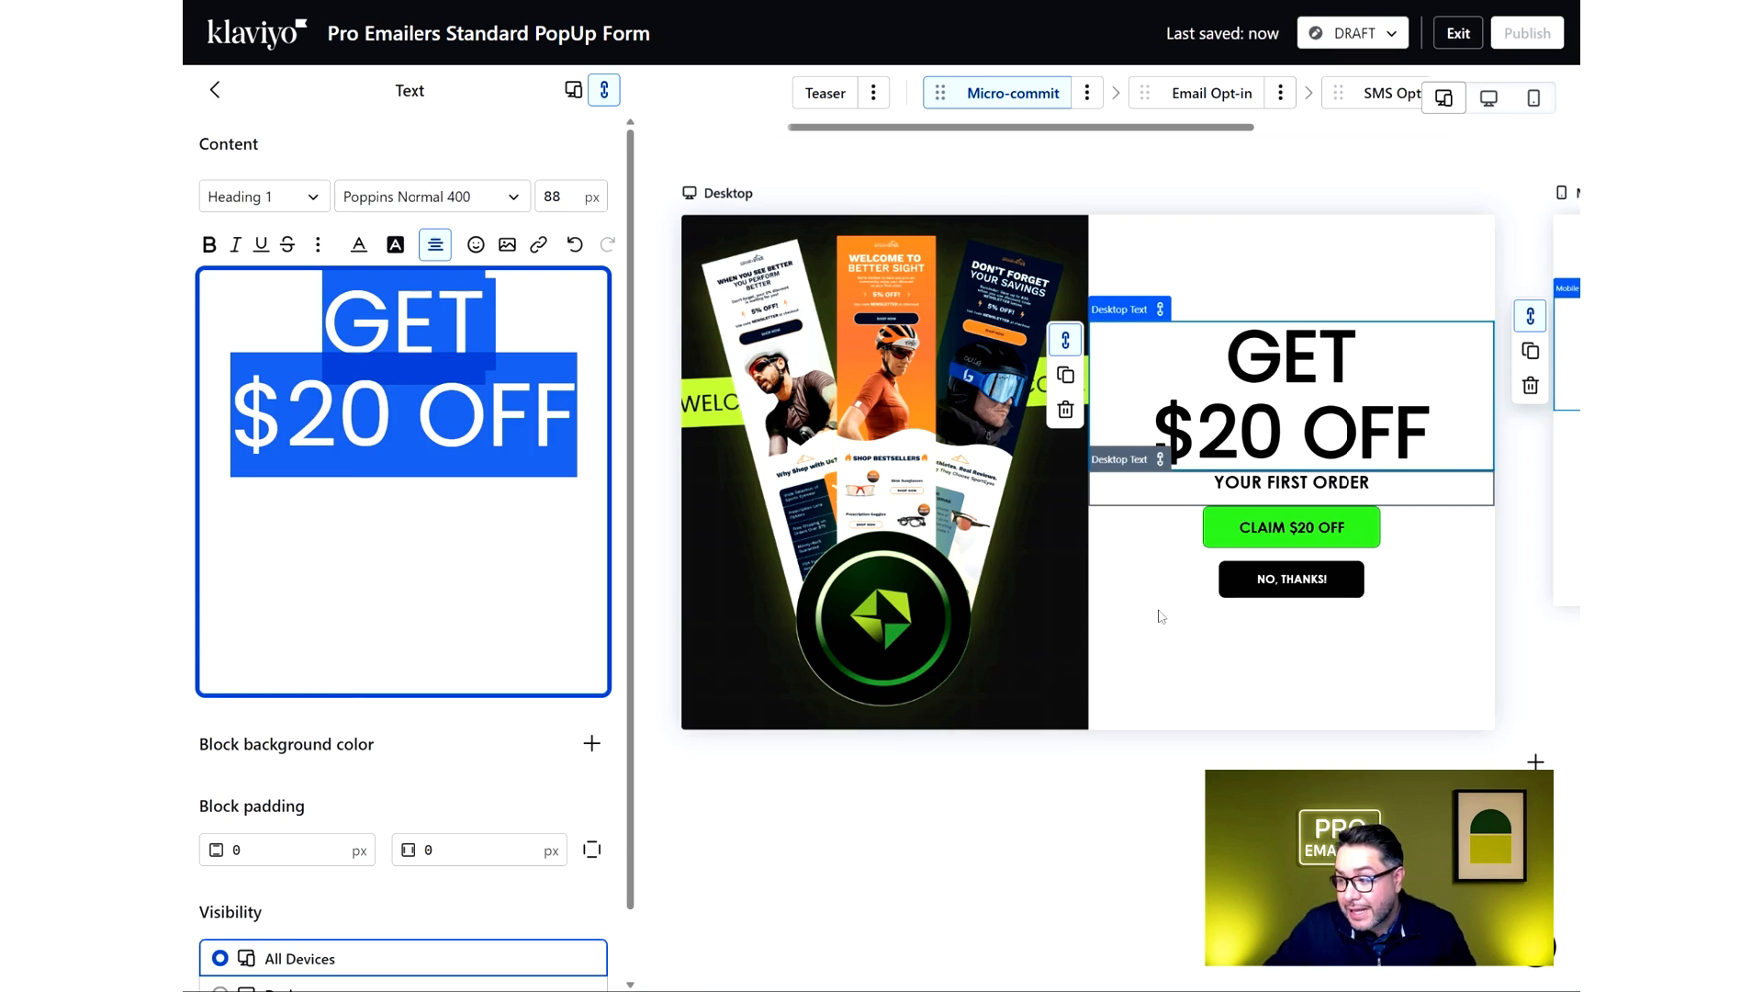
click(1249, 799)
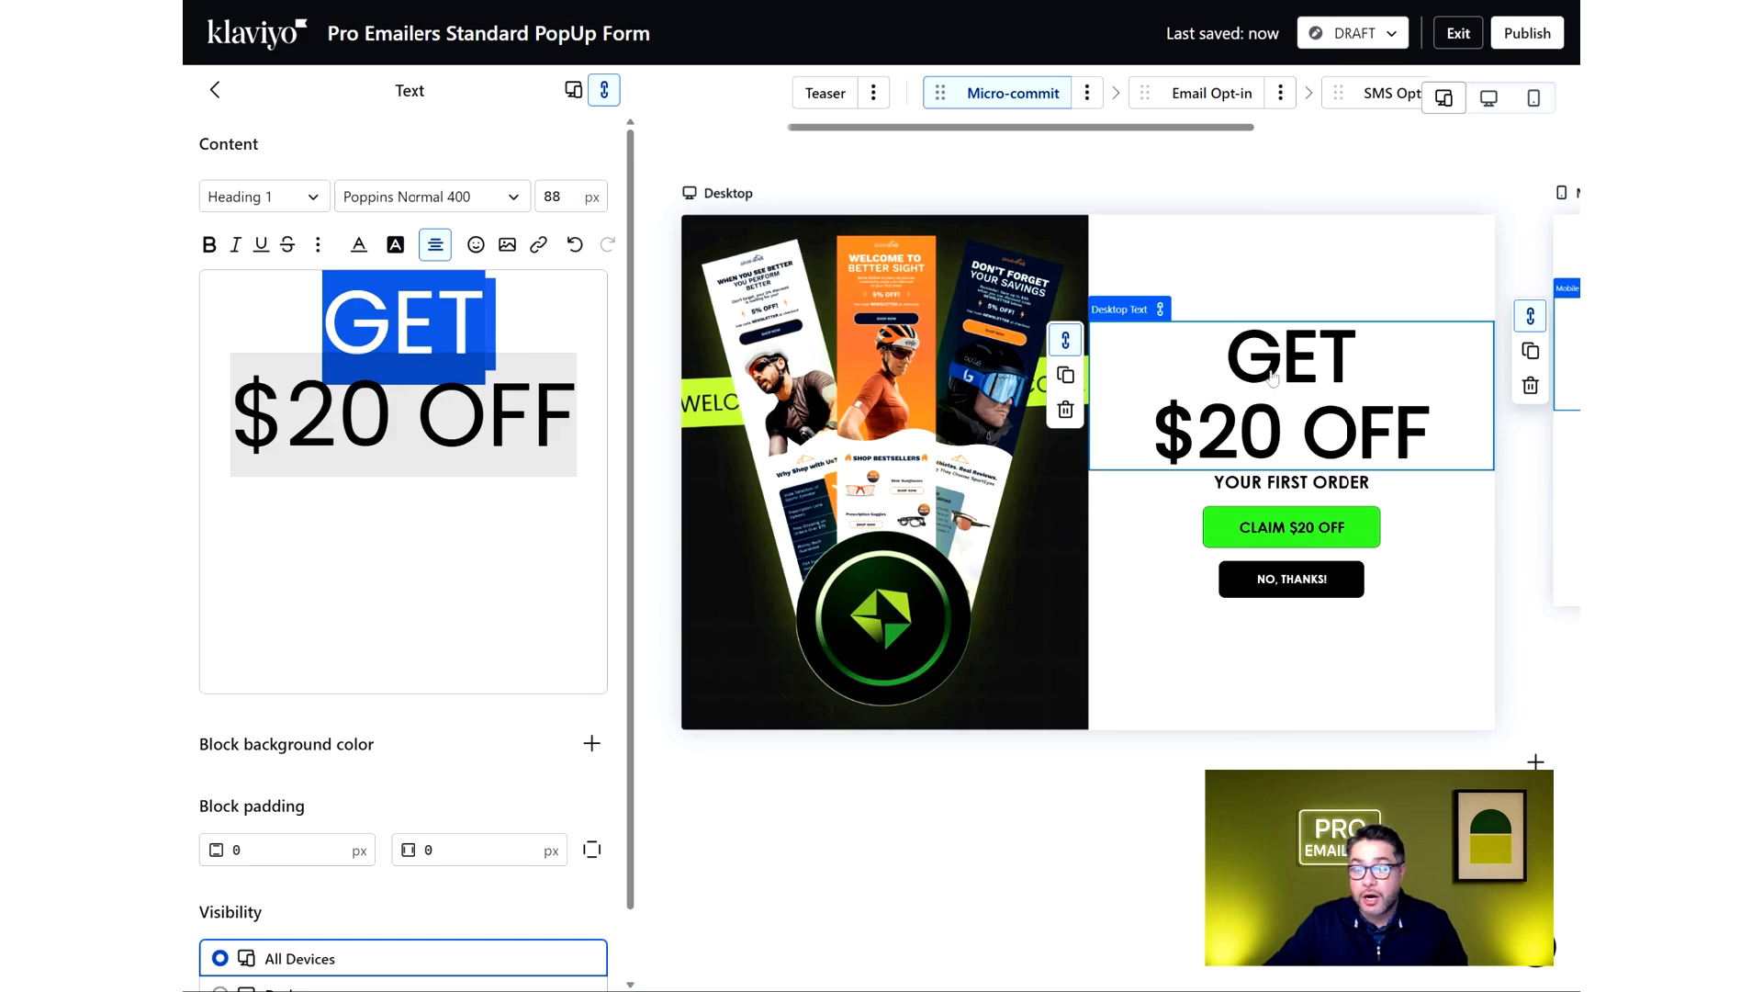
Replace $20 with 15% in the heading so it reads GET 15% OFF
click(492, 325)
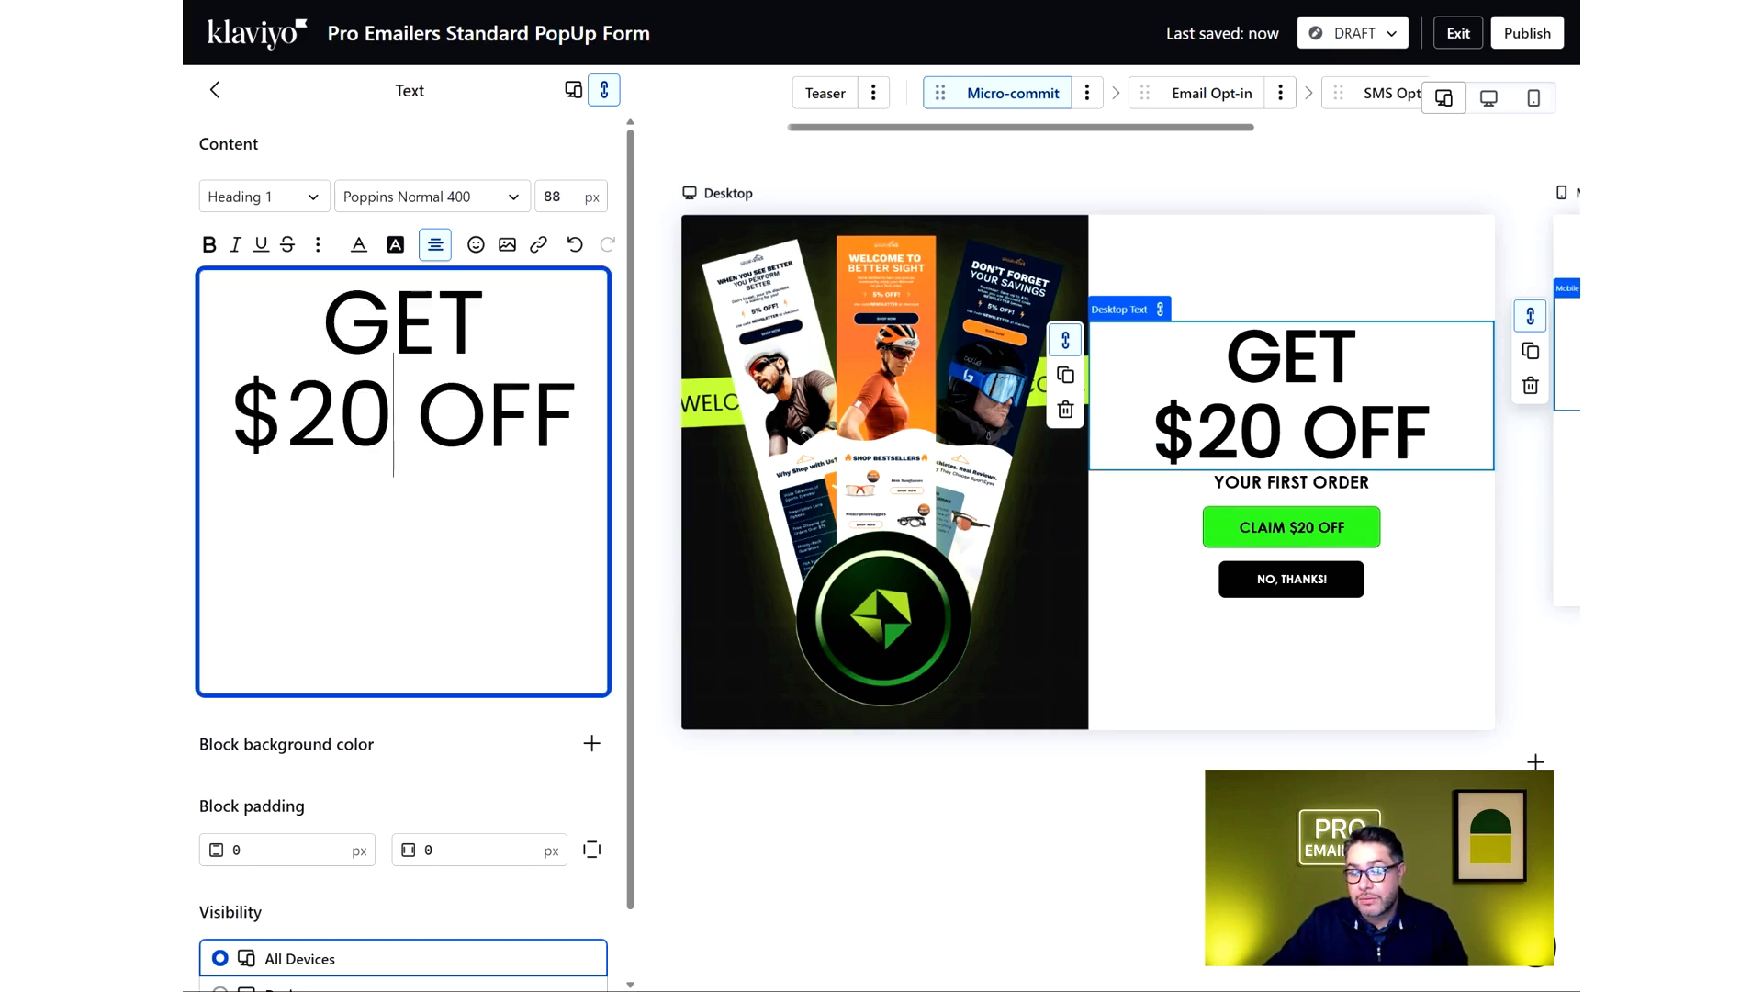
drag(394, 416, 232, 415)
text(15)
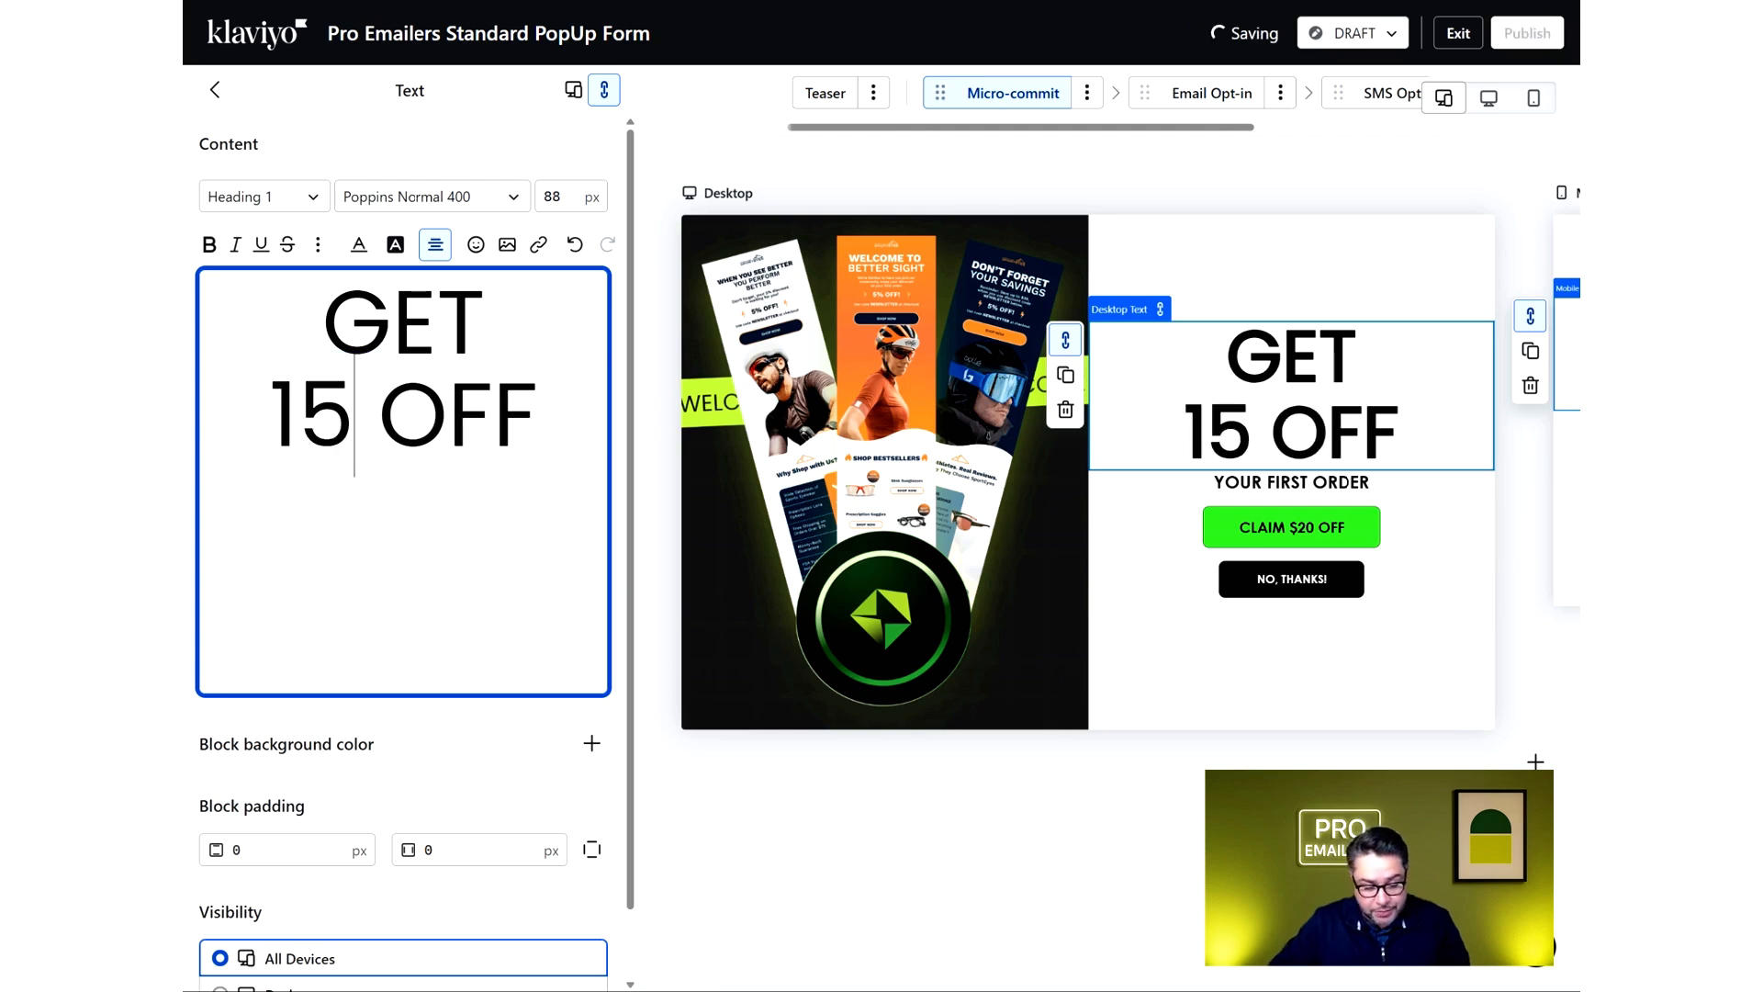
text(%)
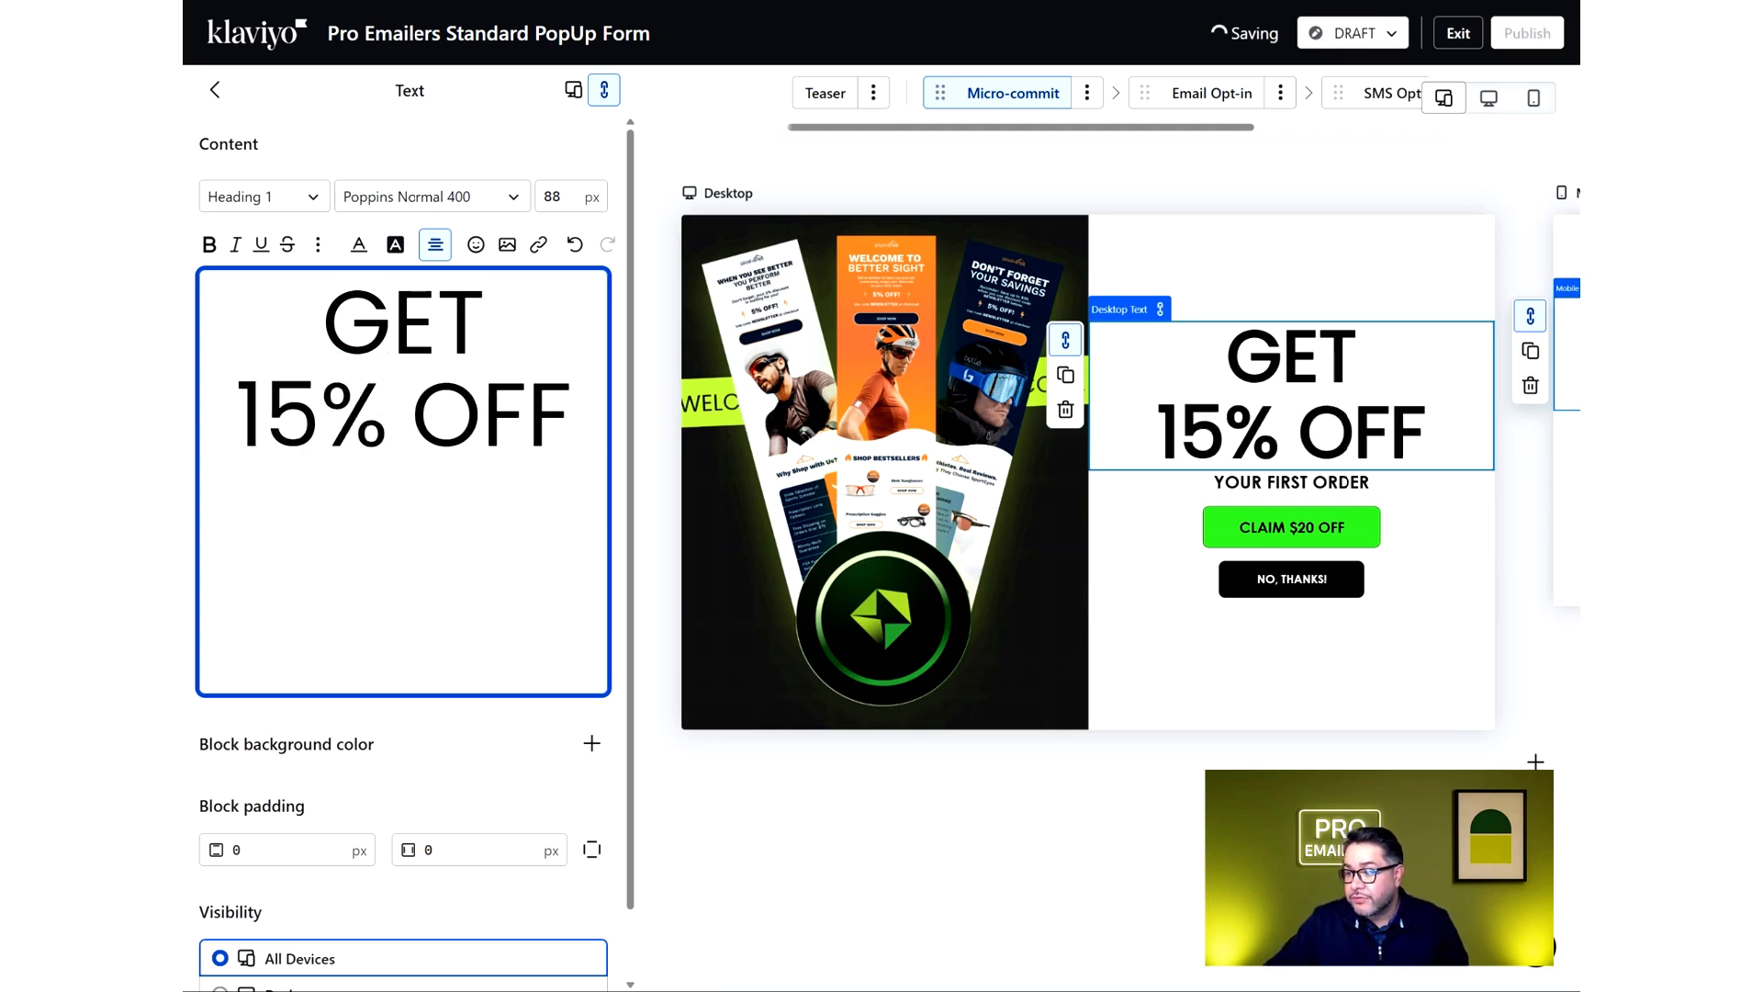
Change the green claim button's text to CLAIM 15% OFF
click(1277, 531)
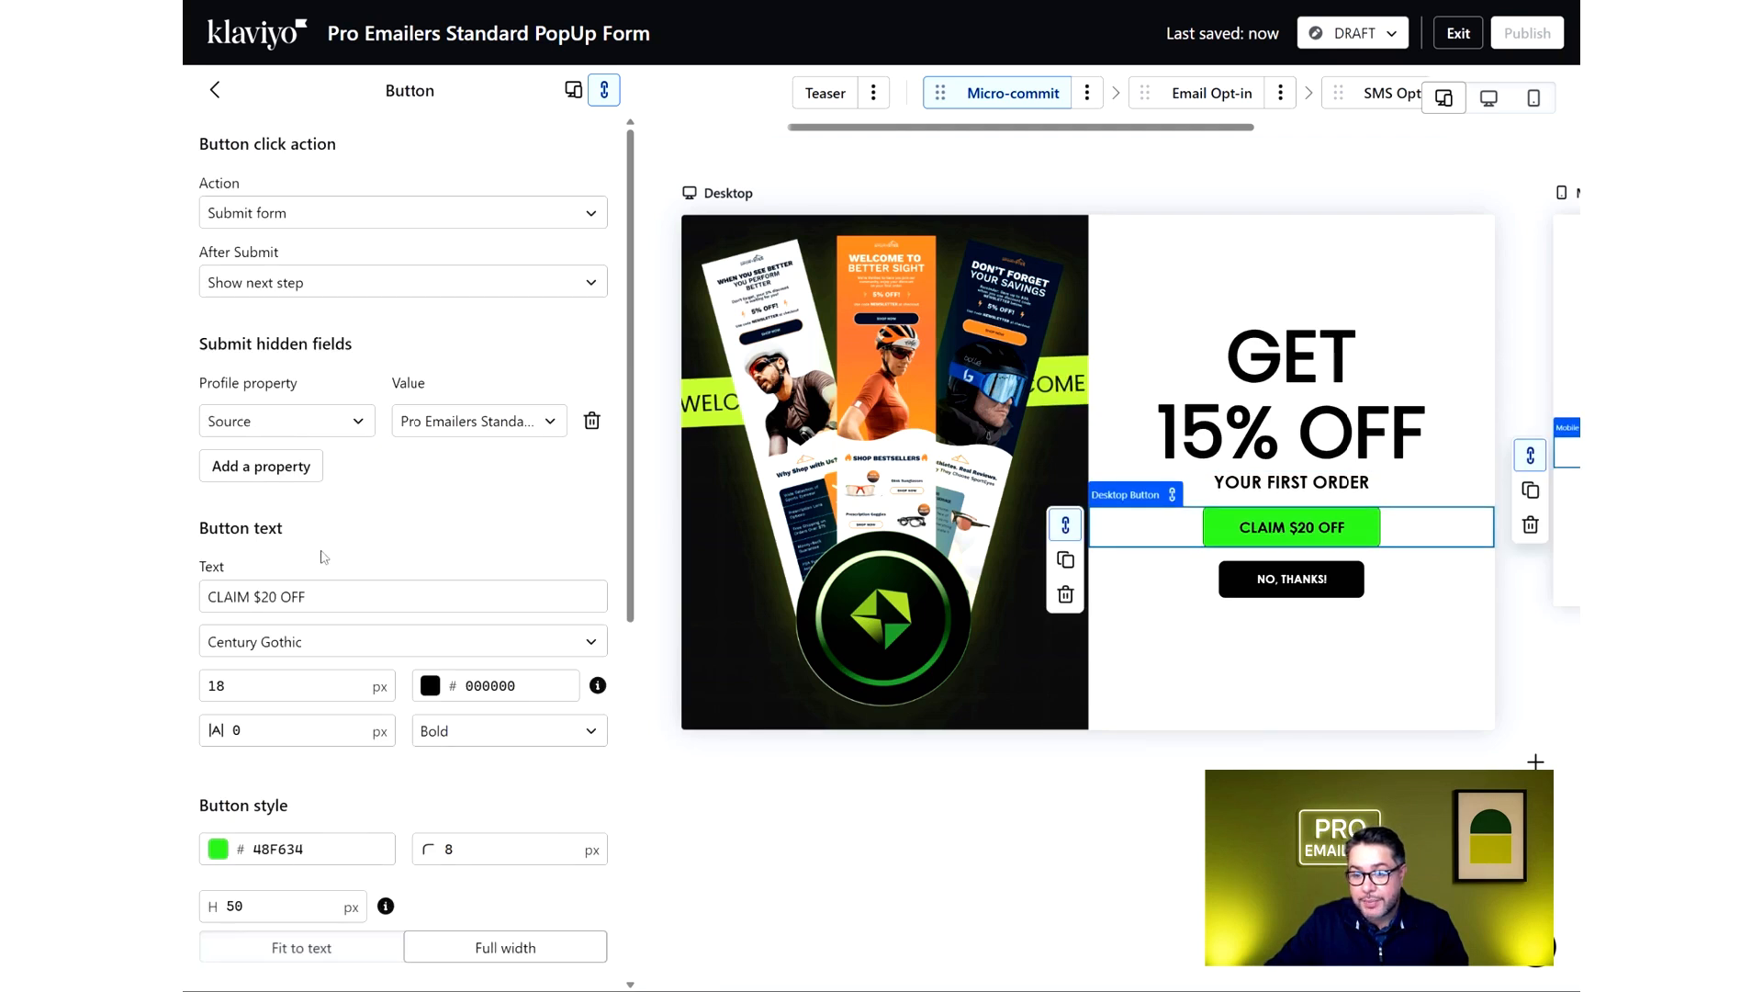
scroll(311, 428, down, 3)
click(311, 353)
drag(278, 353, 254, 352)
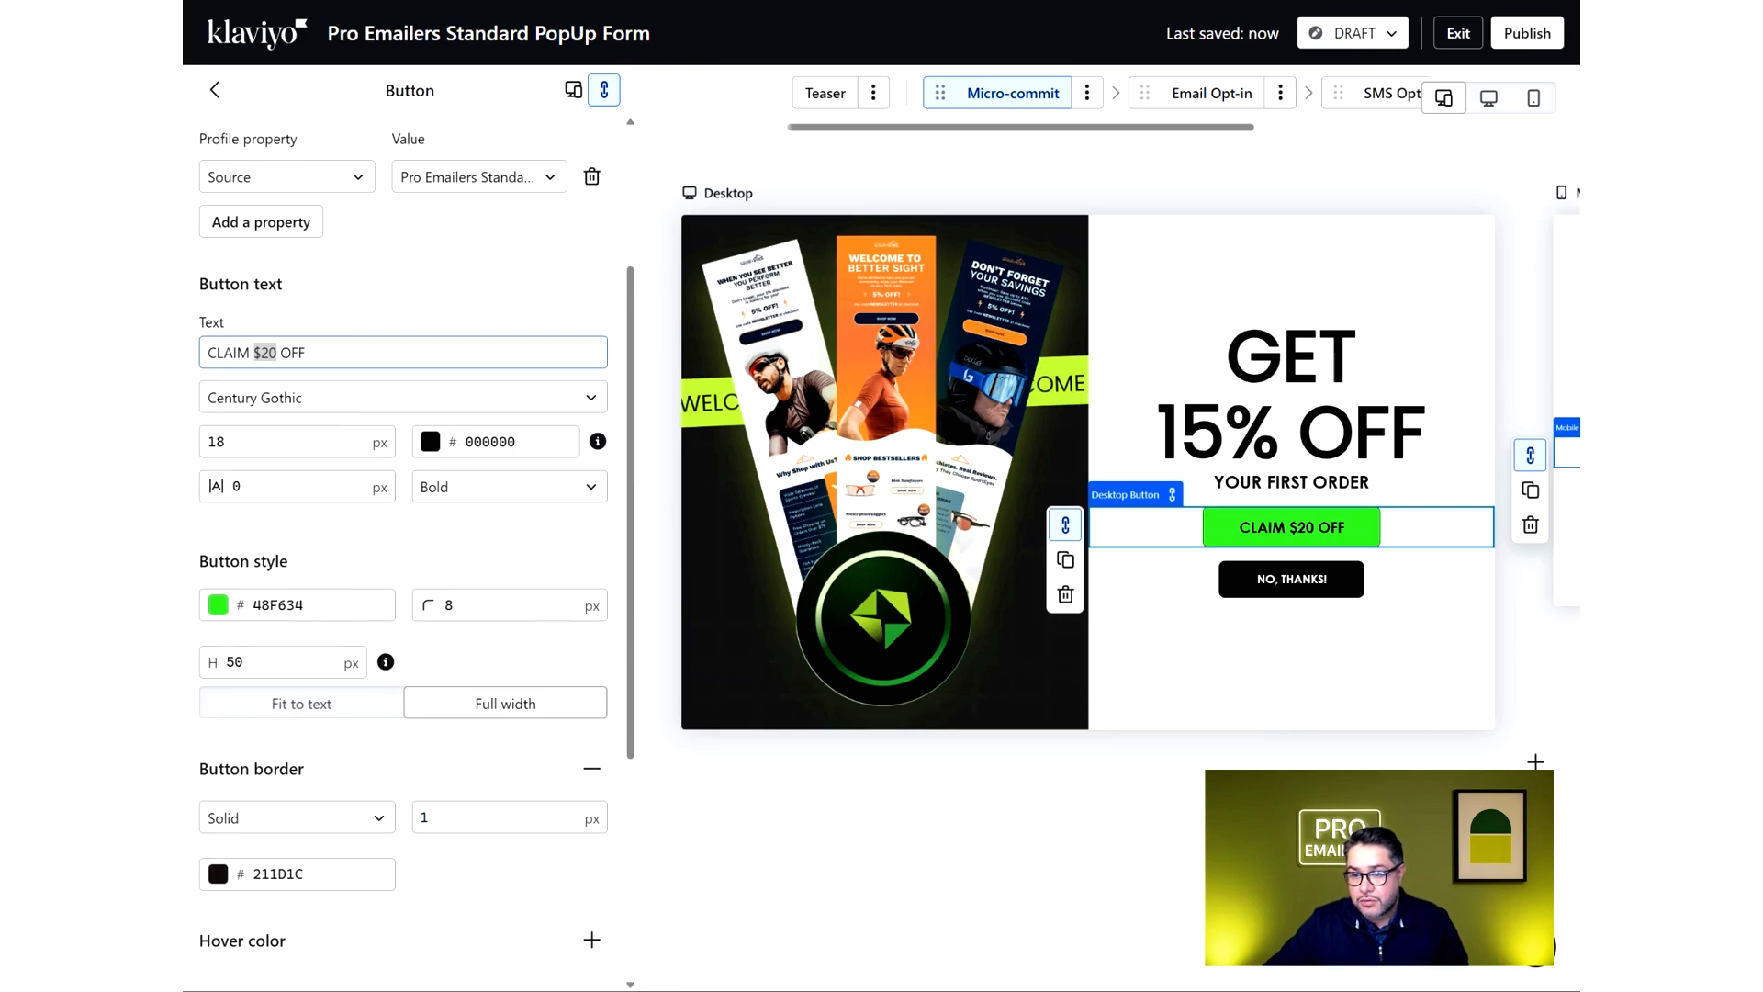
click(254, 352)
key(Left)
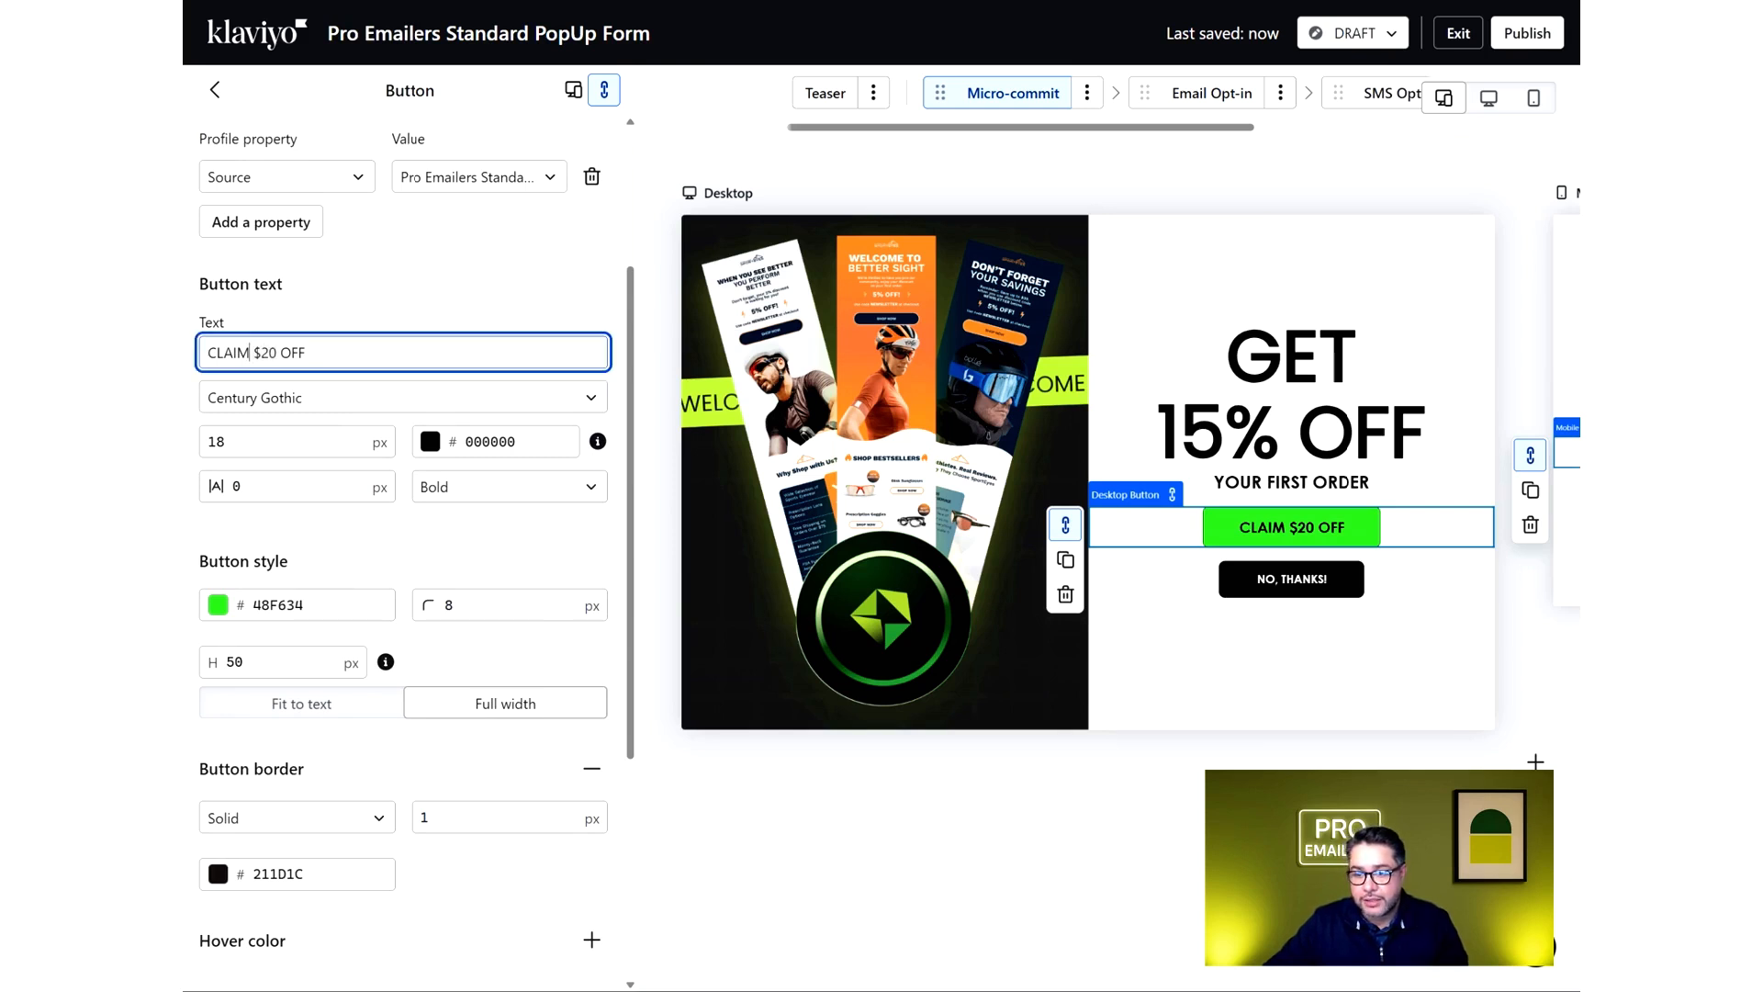
key(Right)
double_click(268, 353)
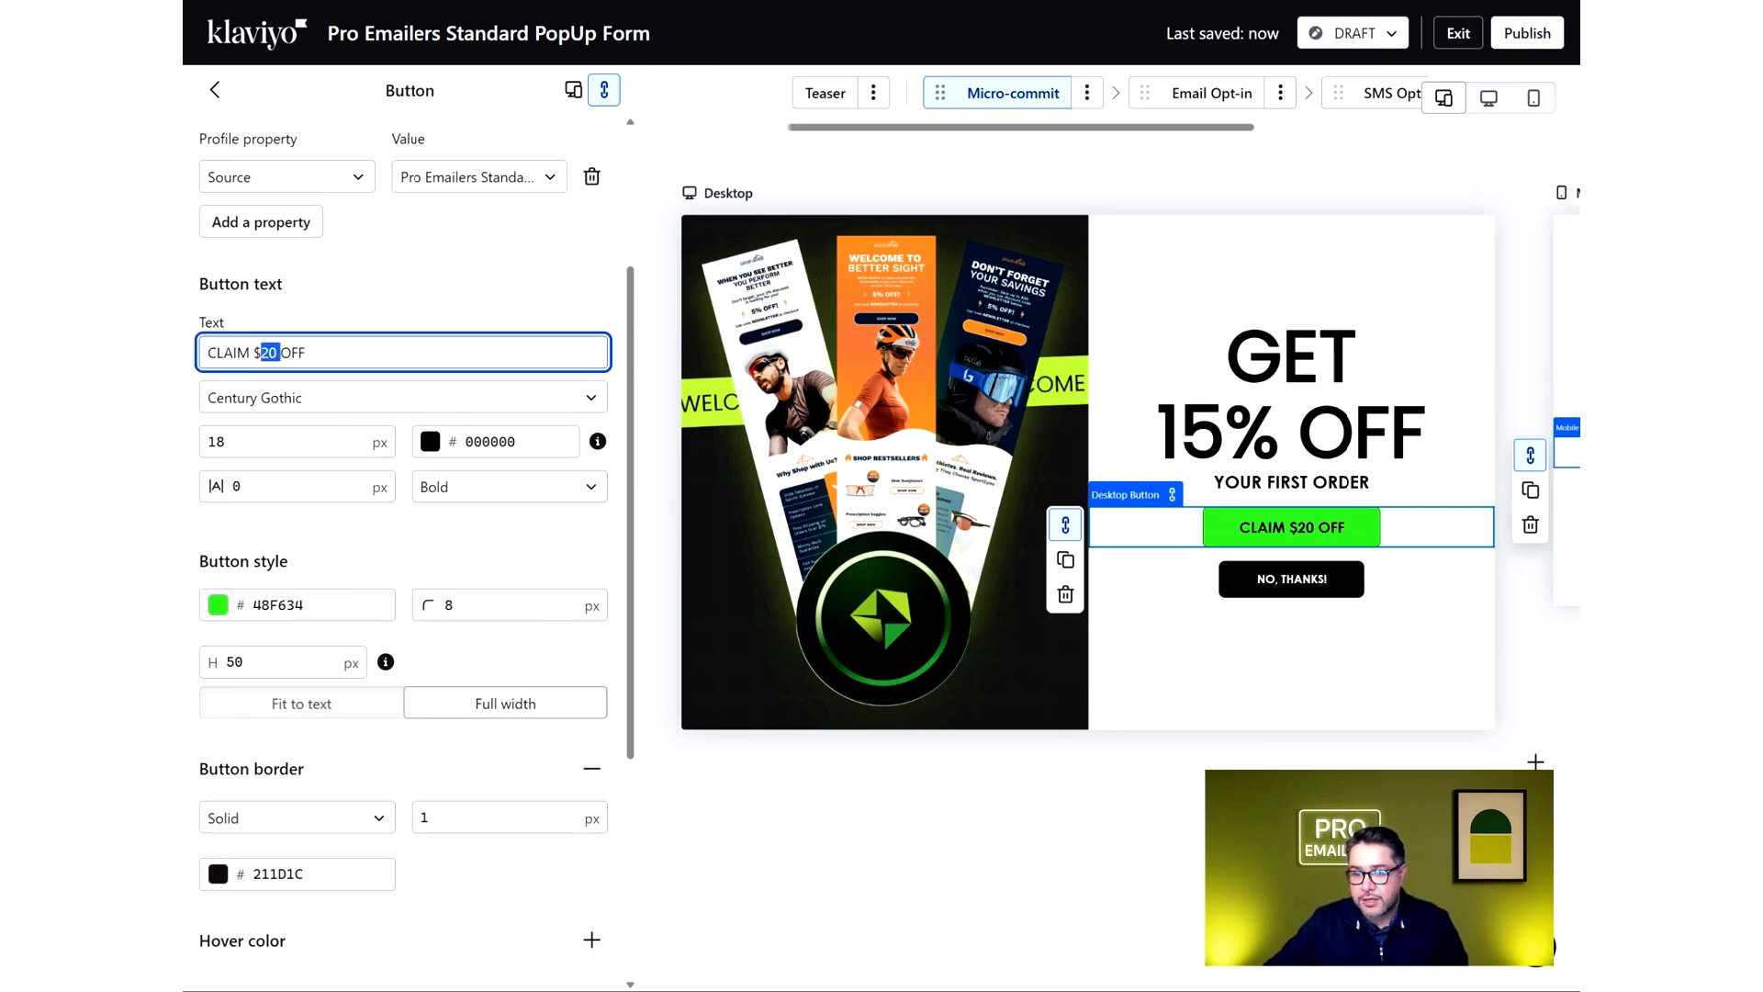
key(BackSpace)
key(BackSpace)
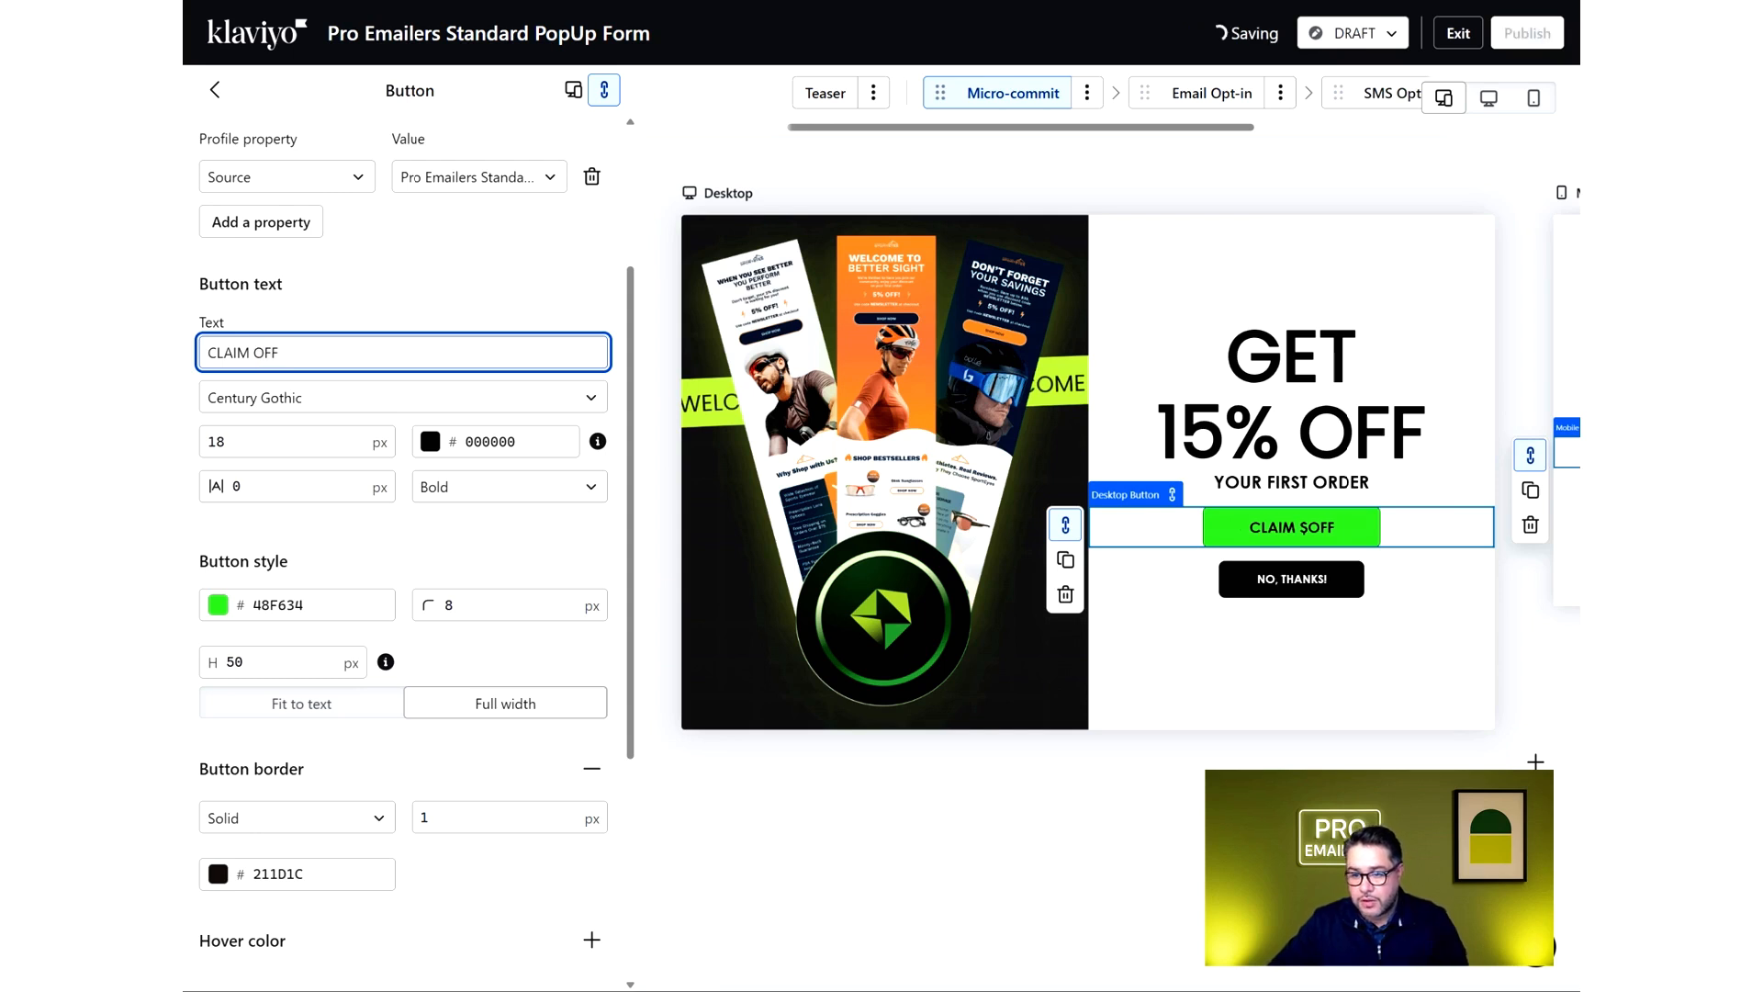
text(15%)
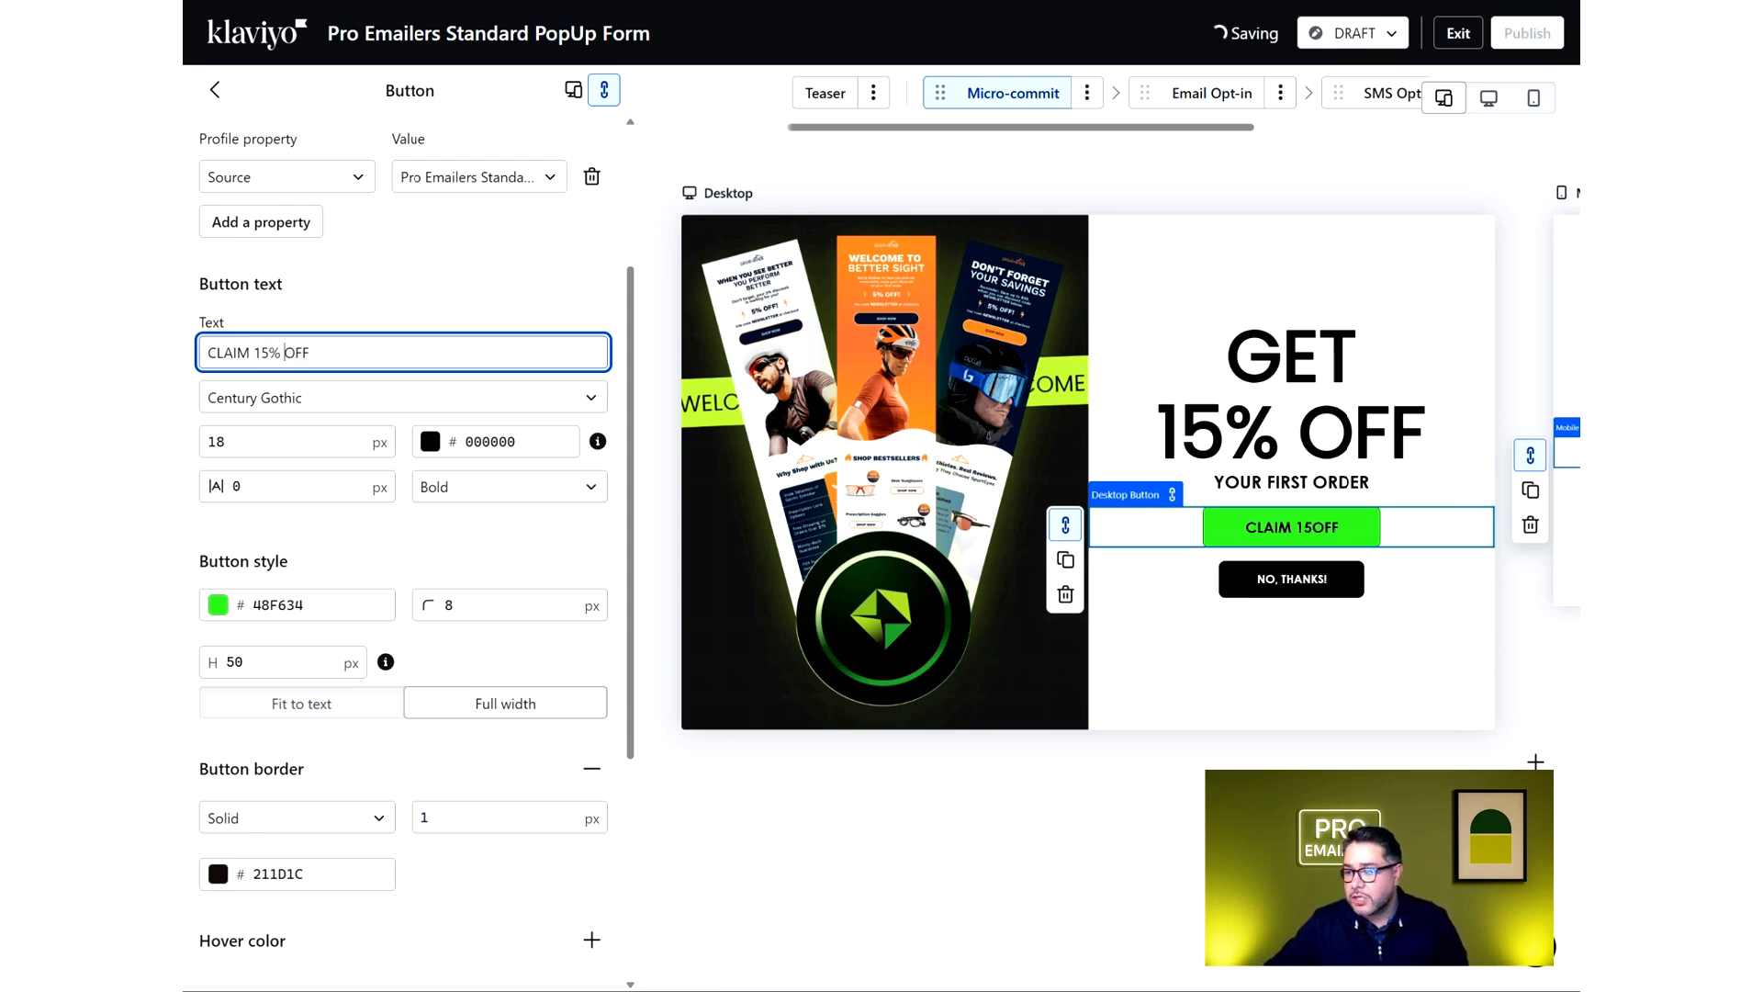
click(1156, 611)
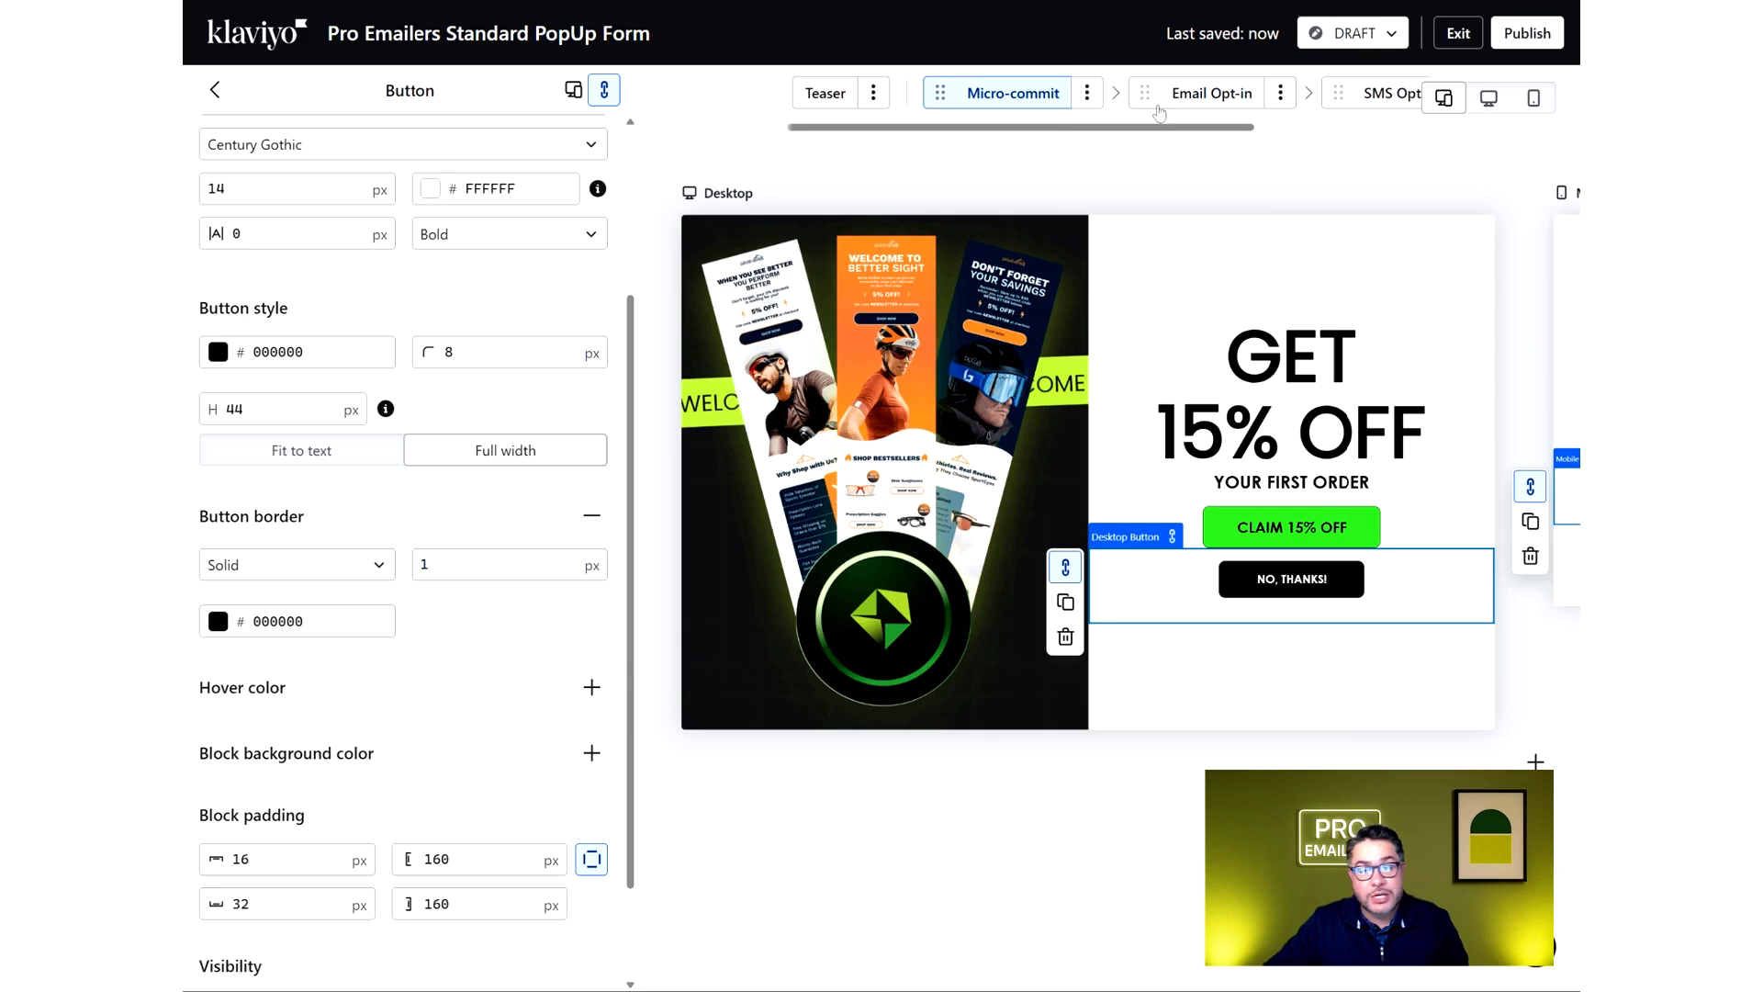
Set the teaser's background color to the recent bright green, 48F634
click(822, 99)
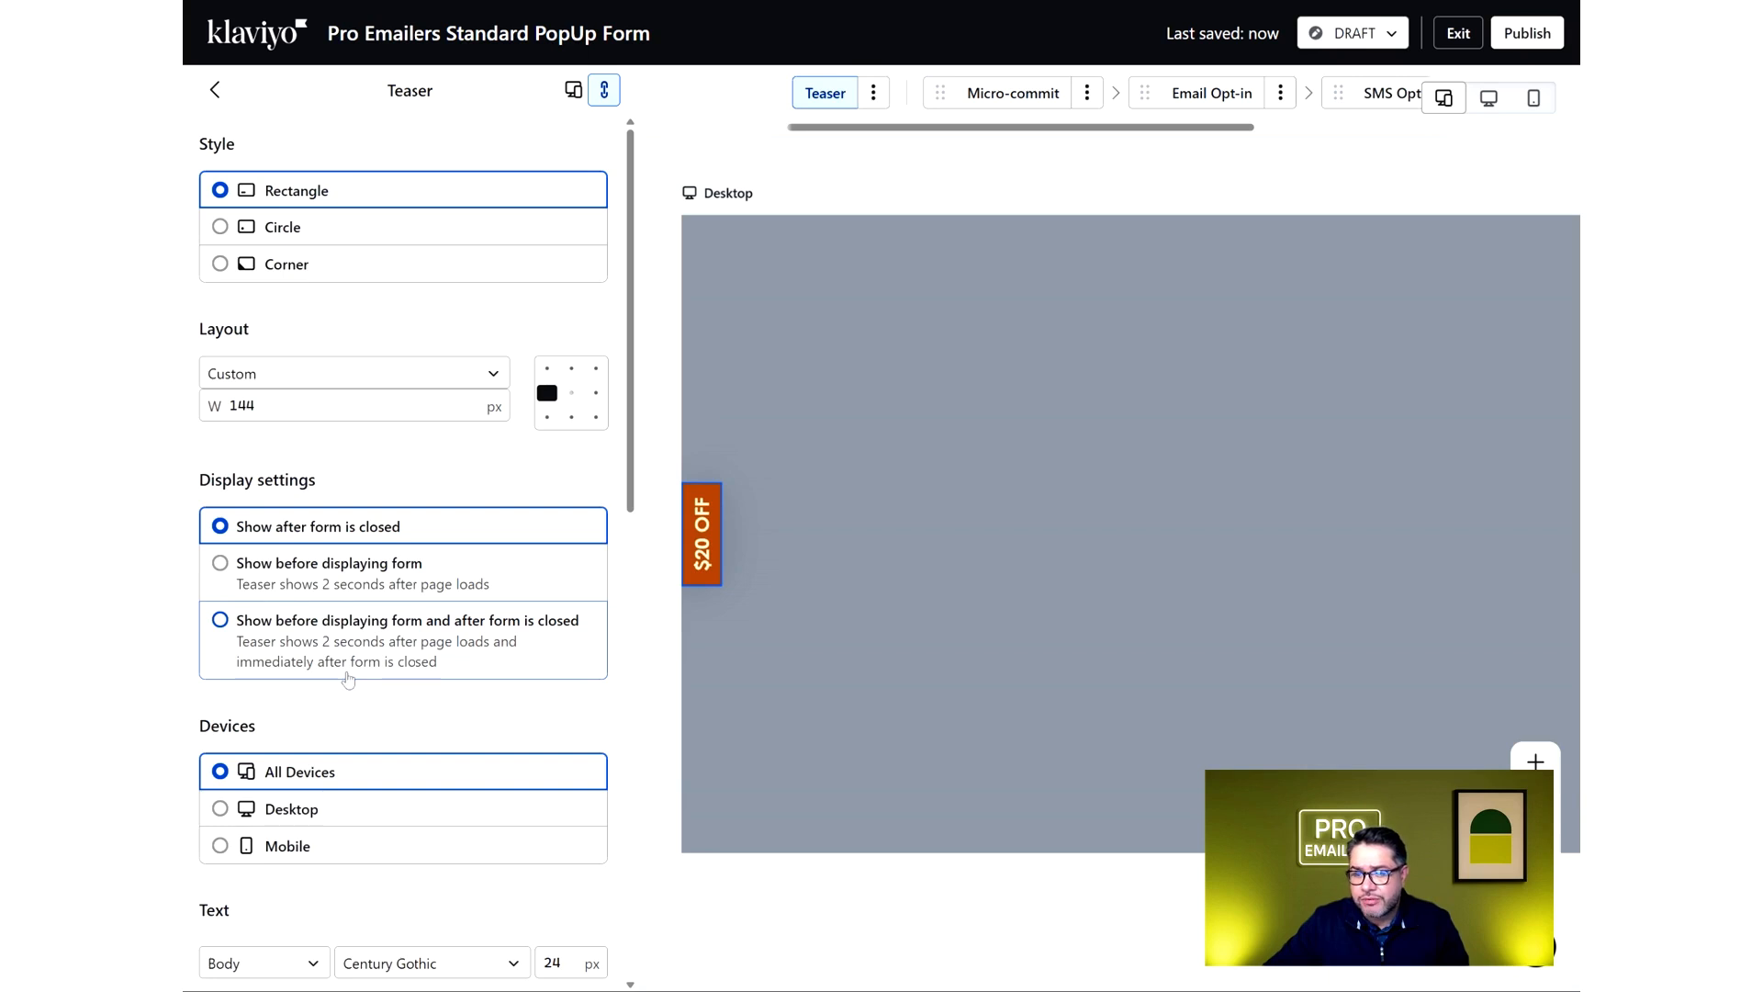
scroll(348, 680, down, 10)
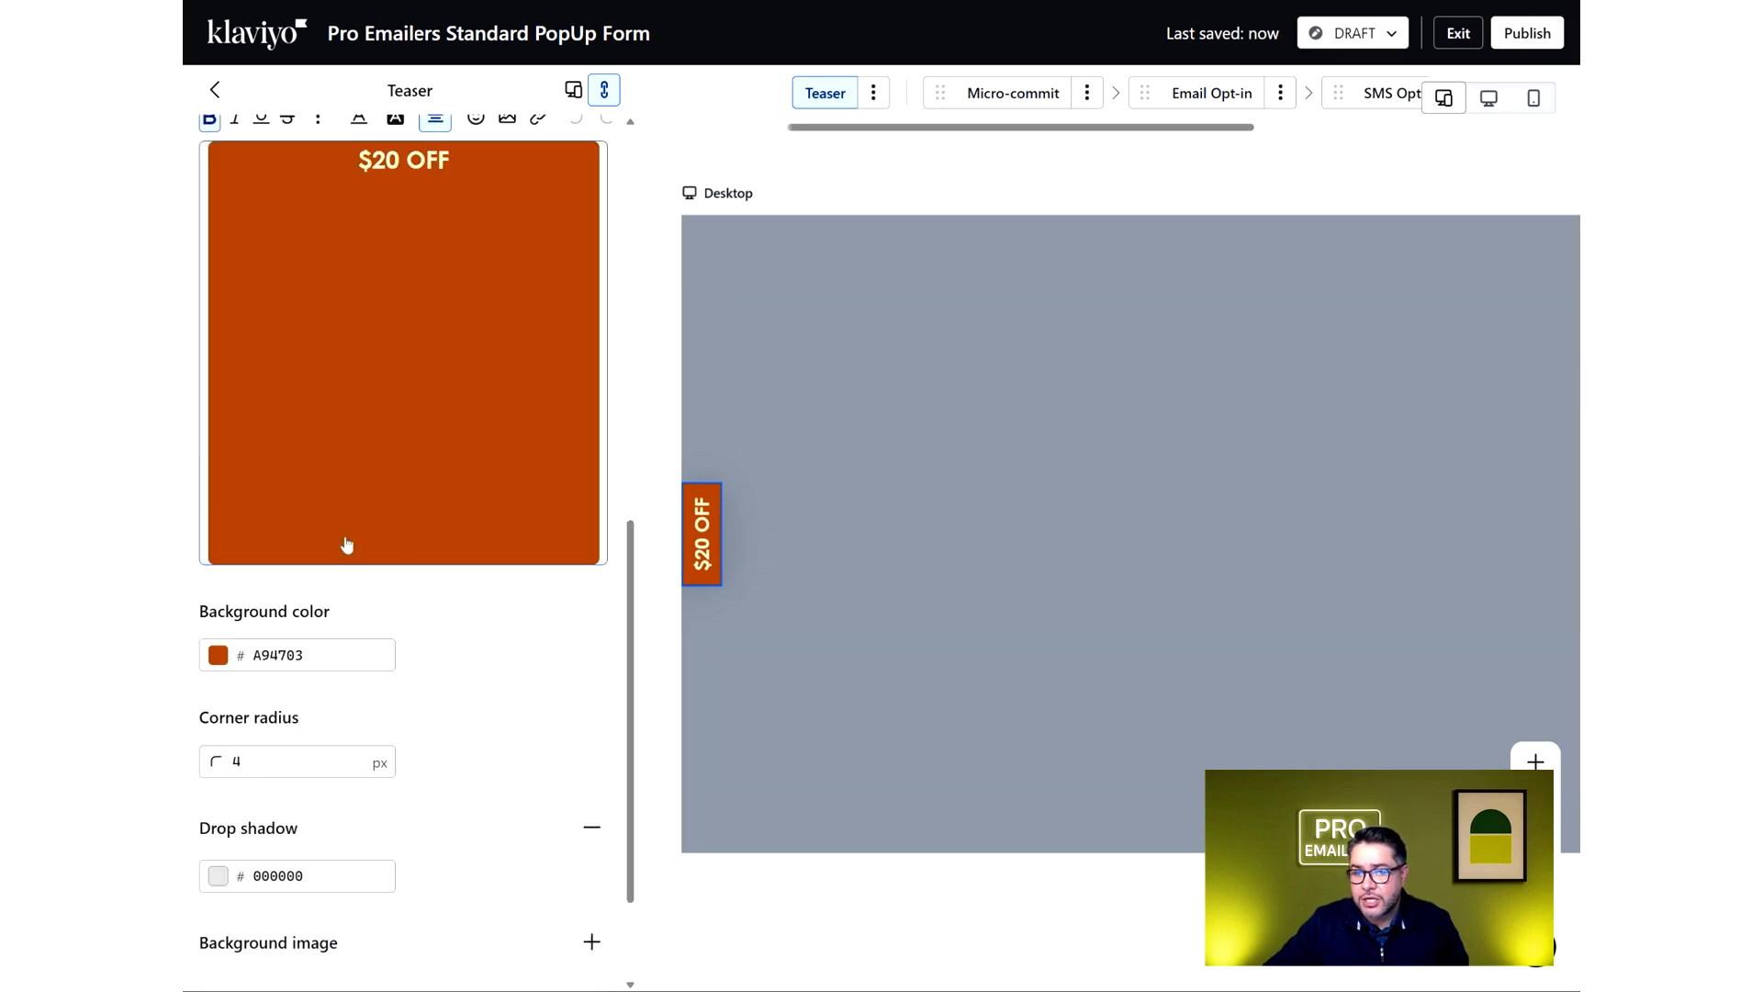
click(347, 546)
scroll(347, 546, up, 4)
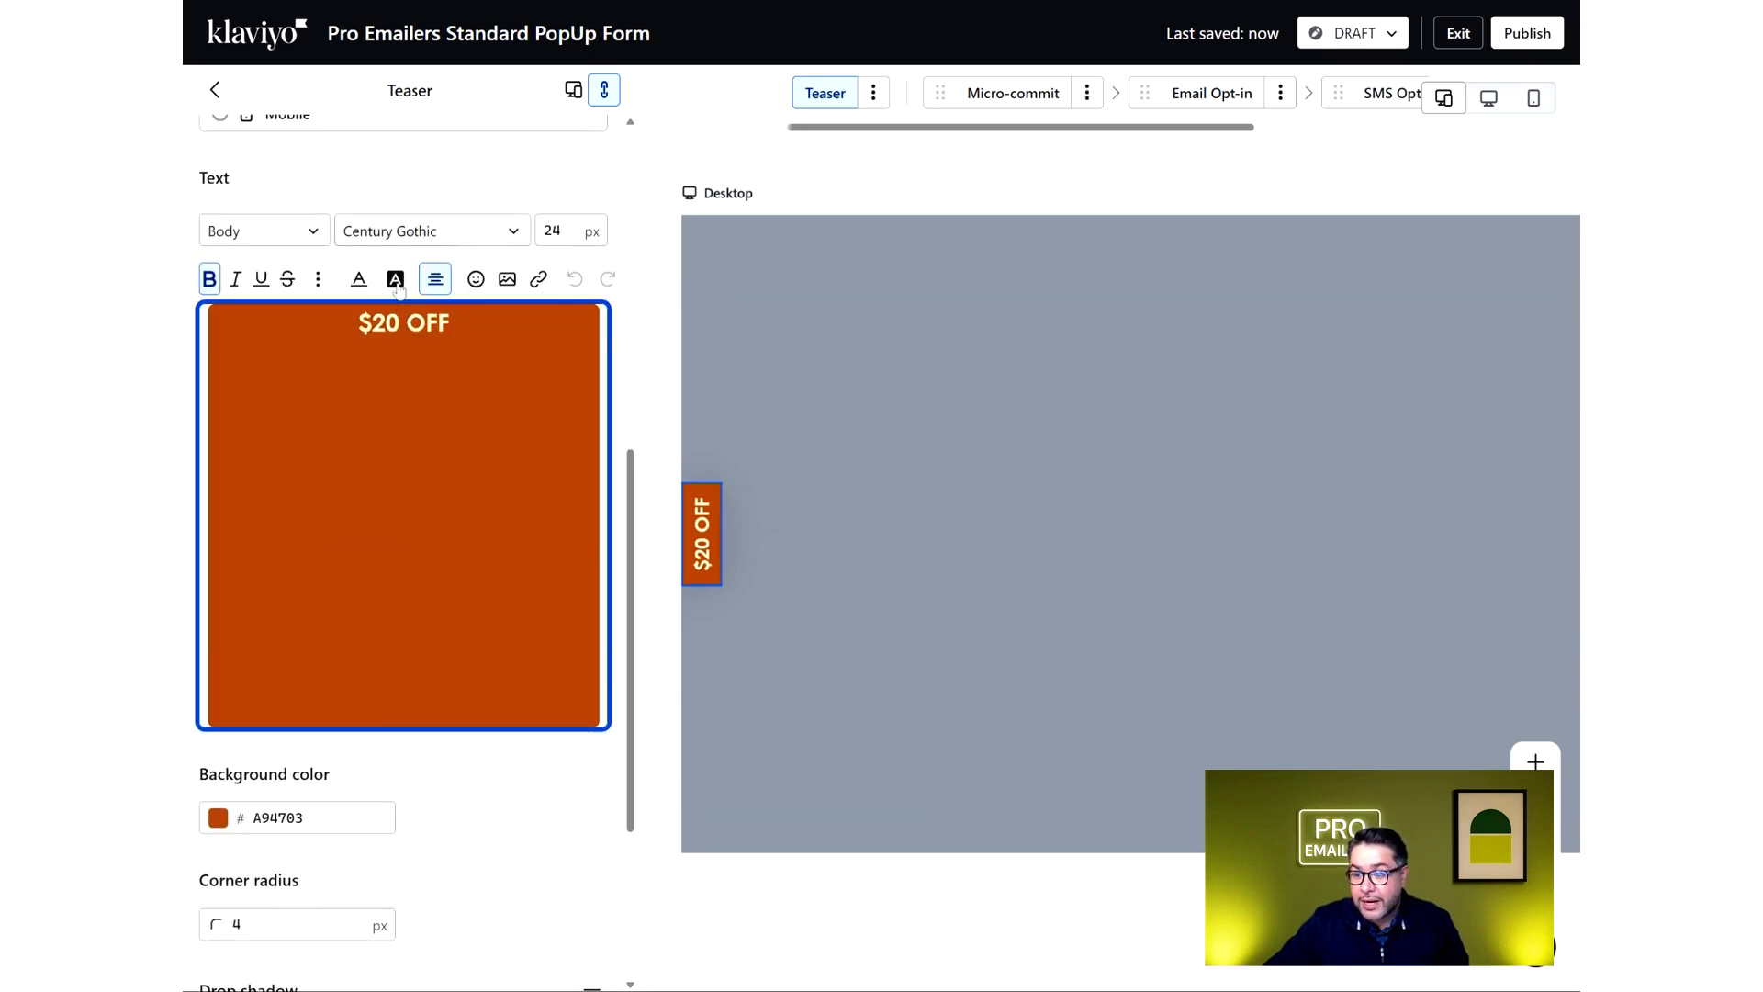
click(395, 279)
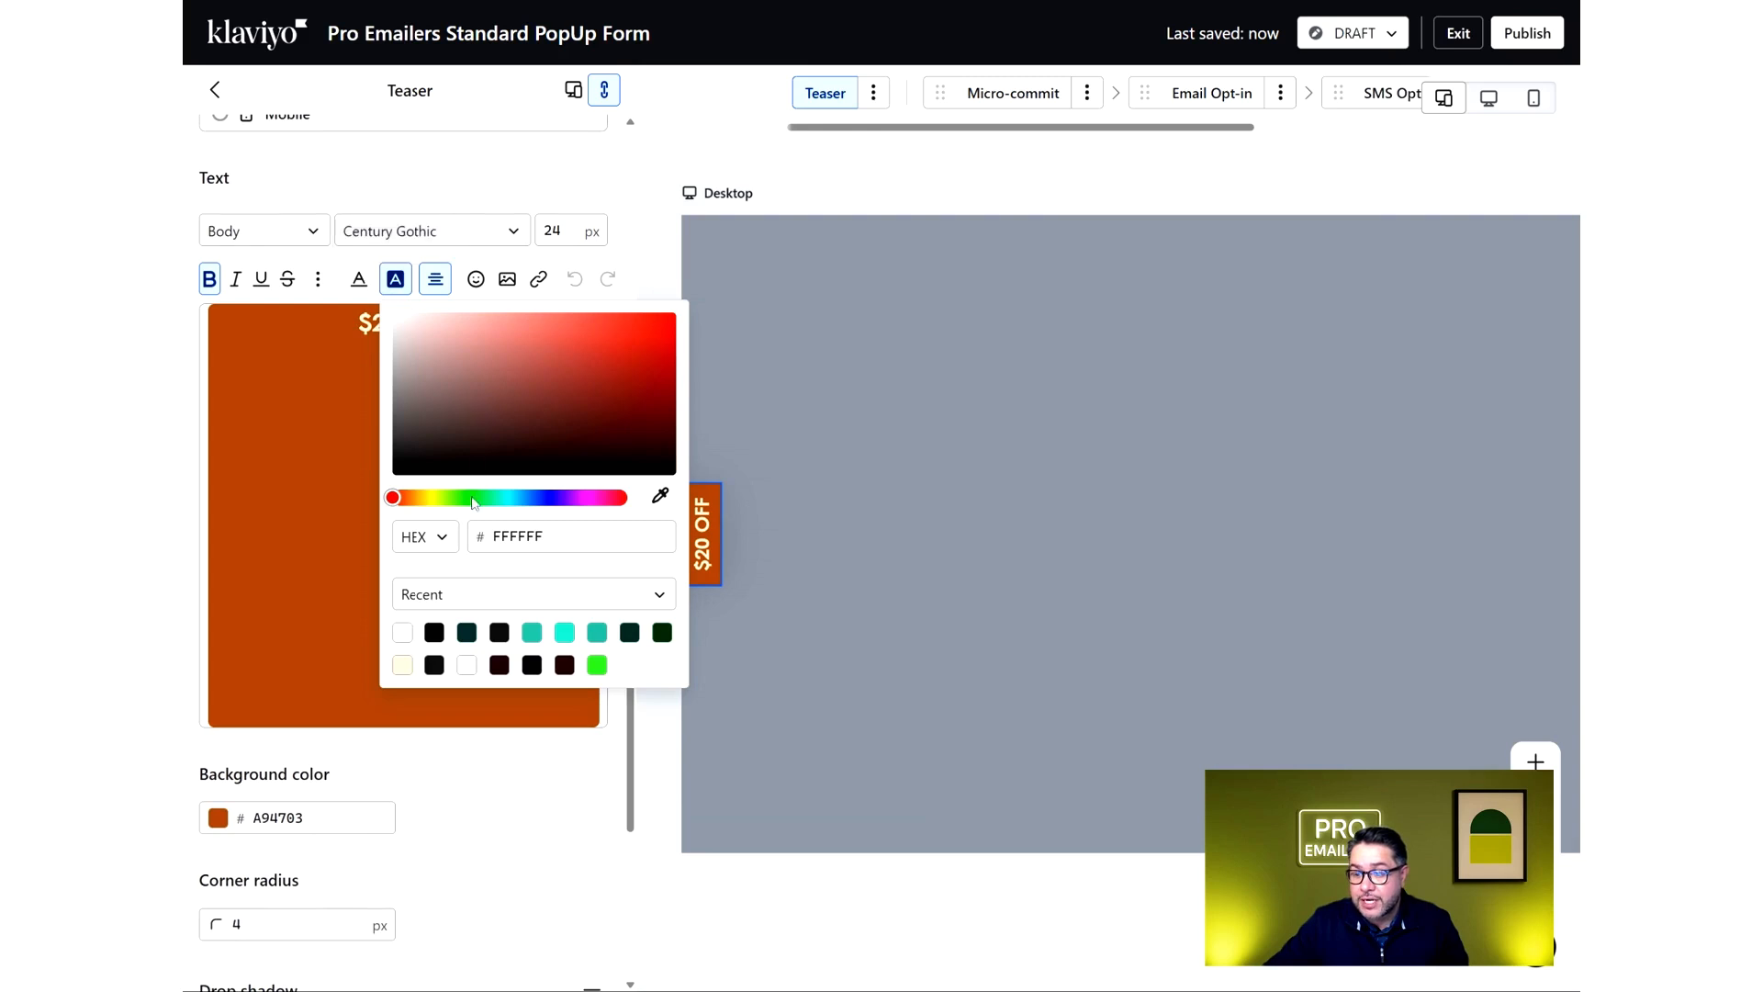
click(275, 818)
click(418, 775)
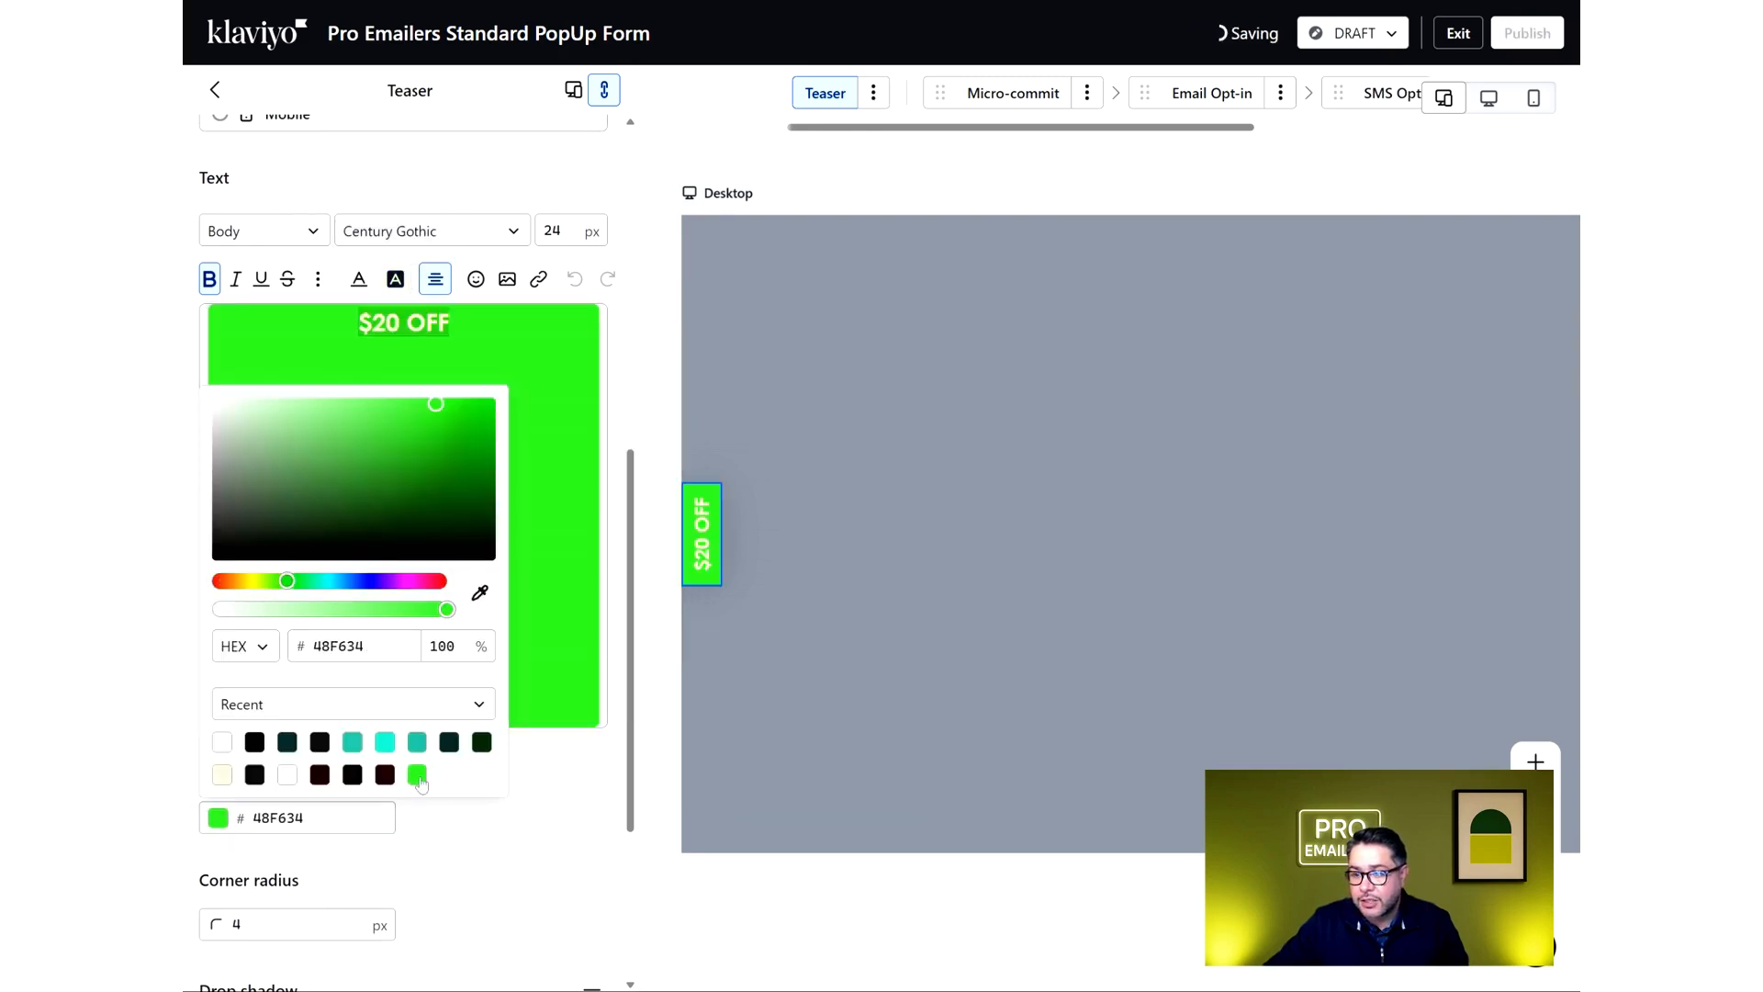
click(555, 588)
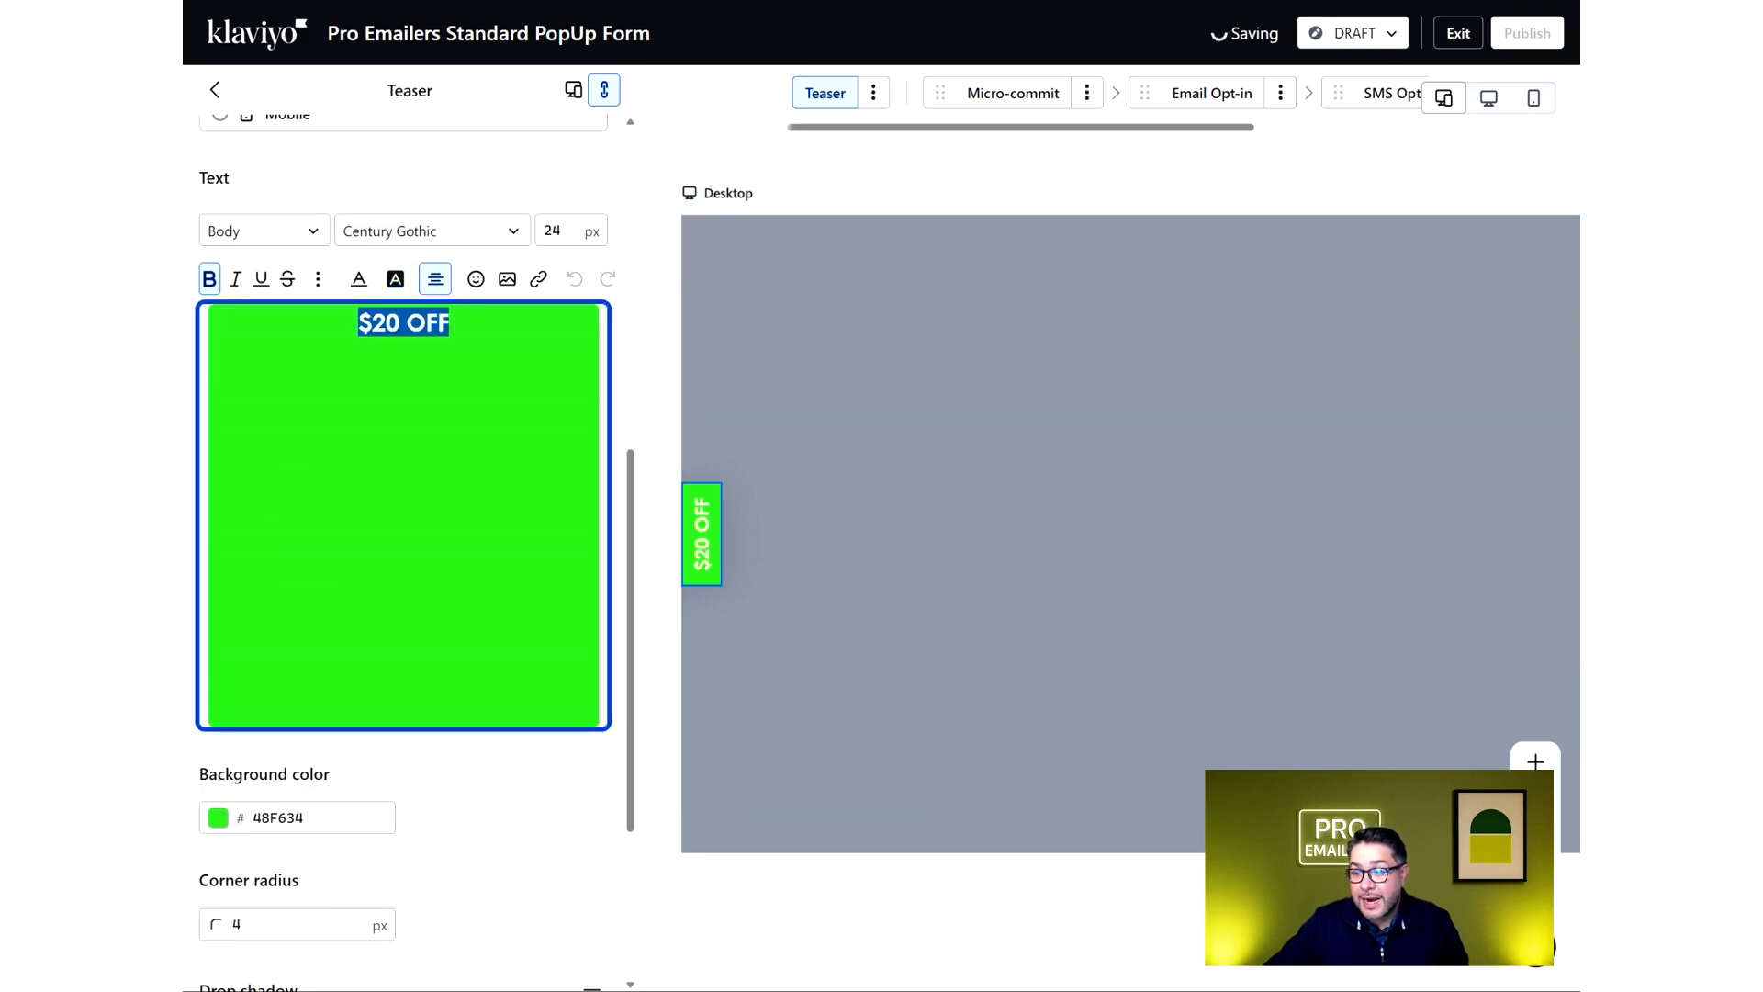
Set the color of the teaser's $20 OFF text to 000000
click(359, 278)
click(496, 536)
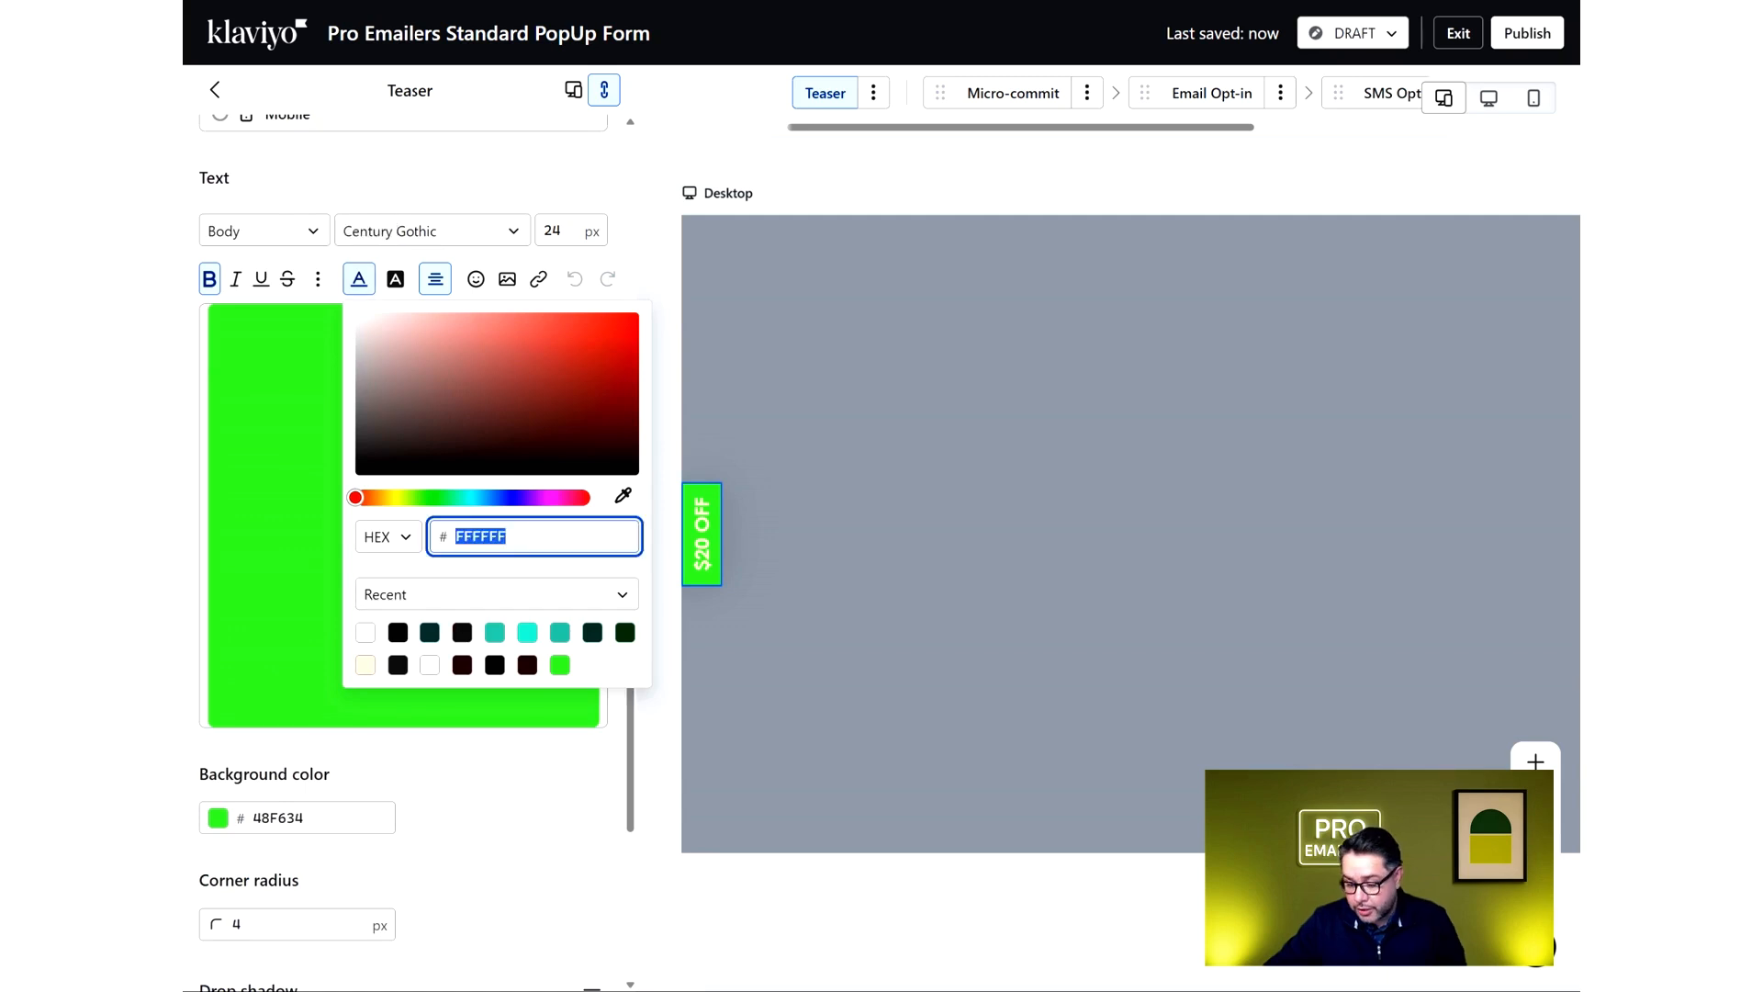
text(000000)
click(511, 575)
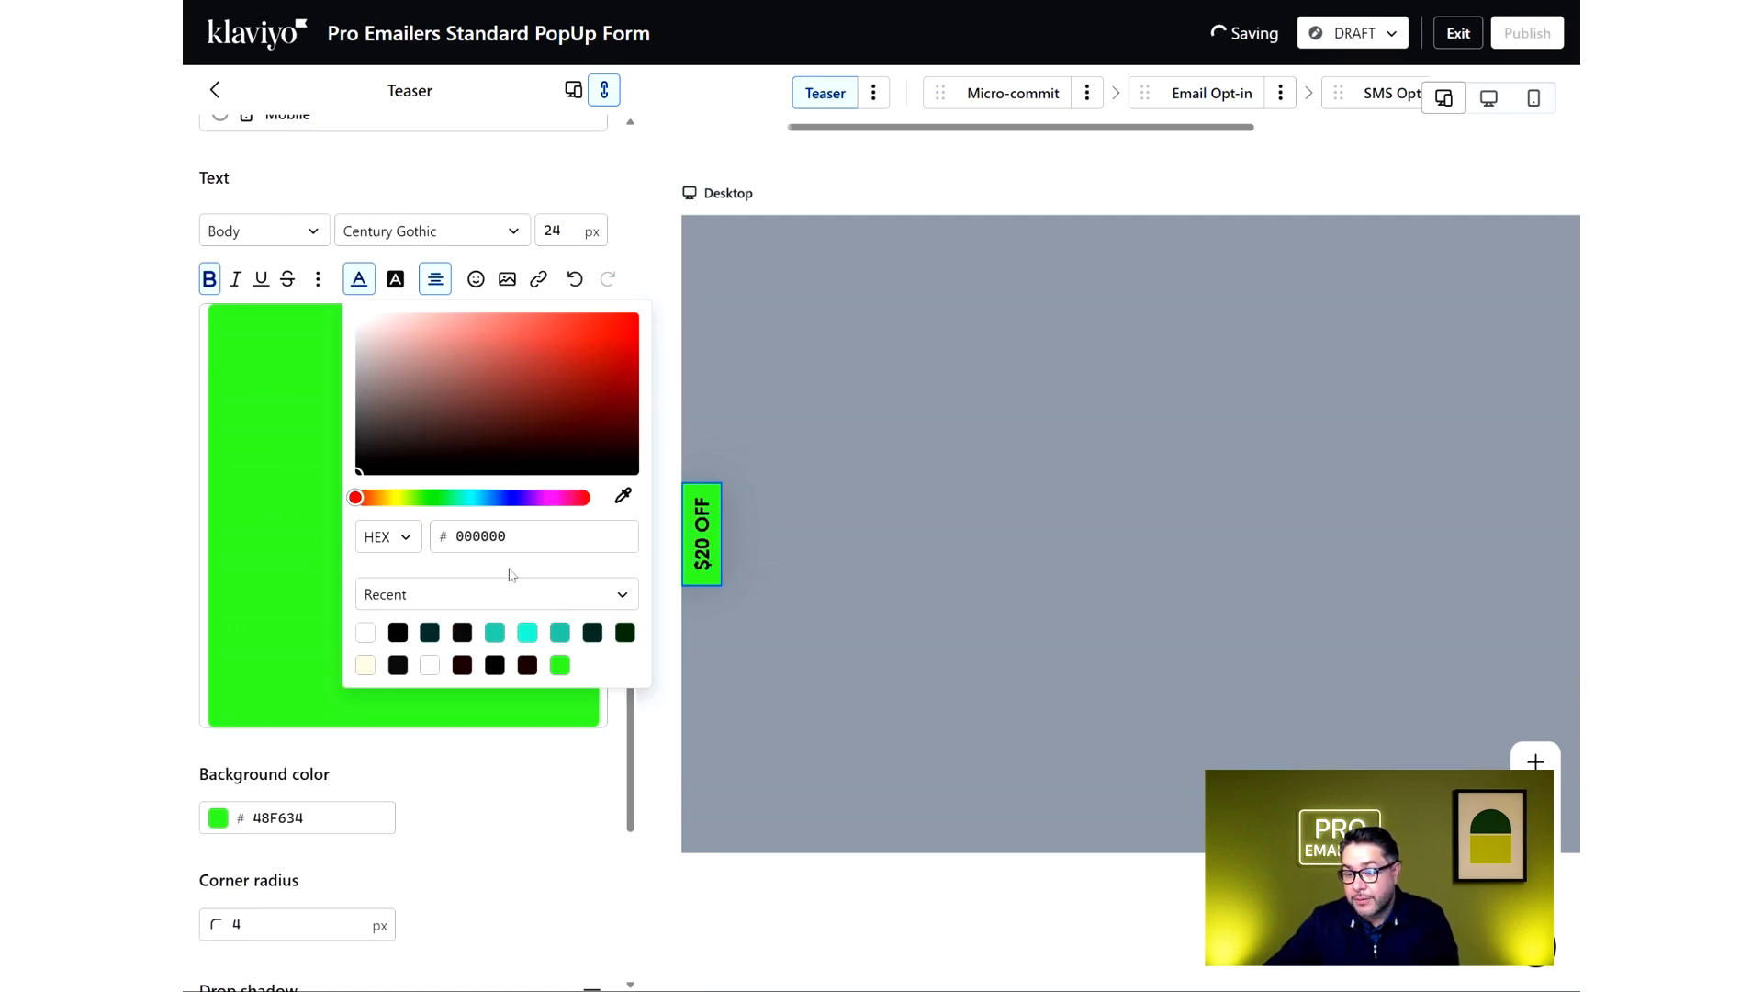
key(Escape)
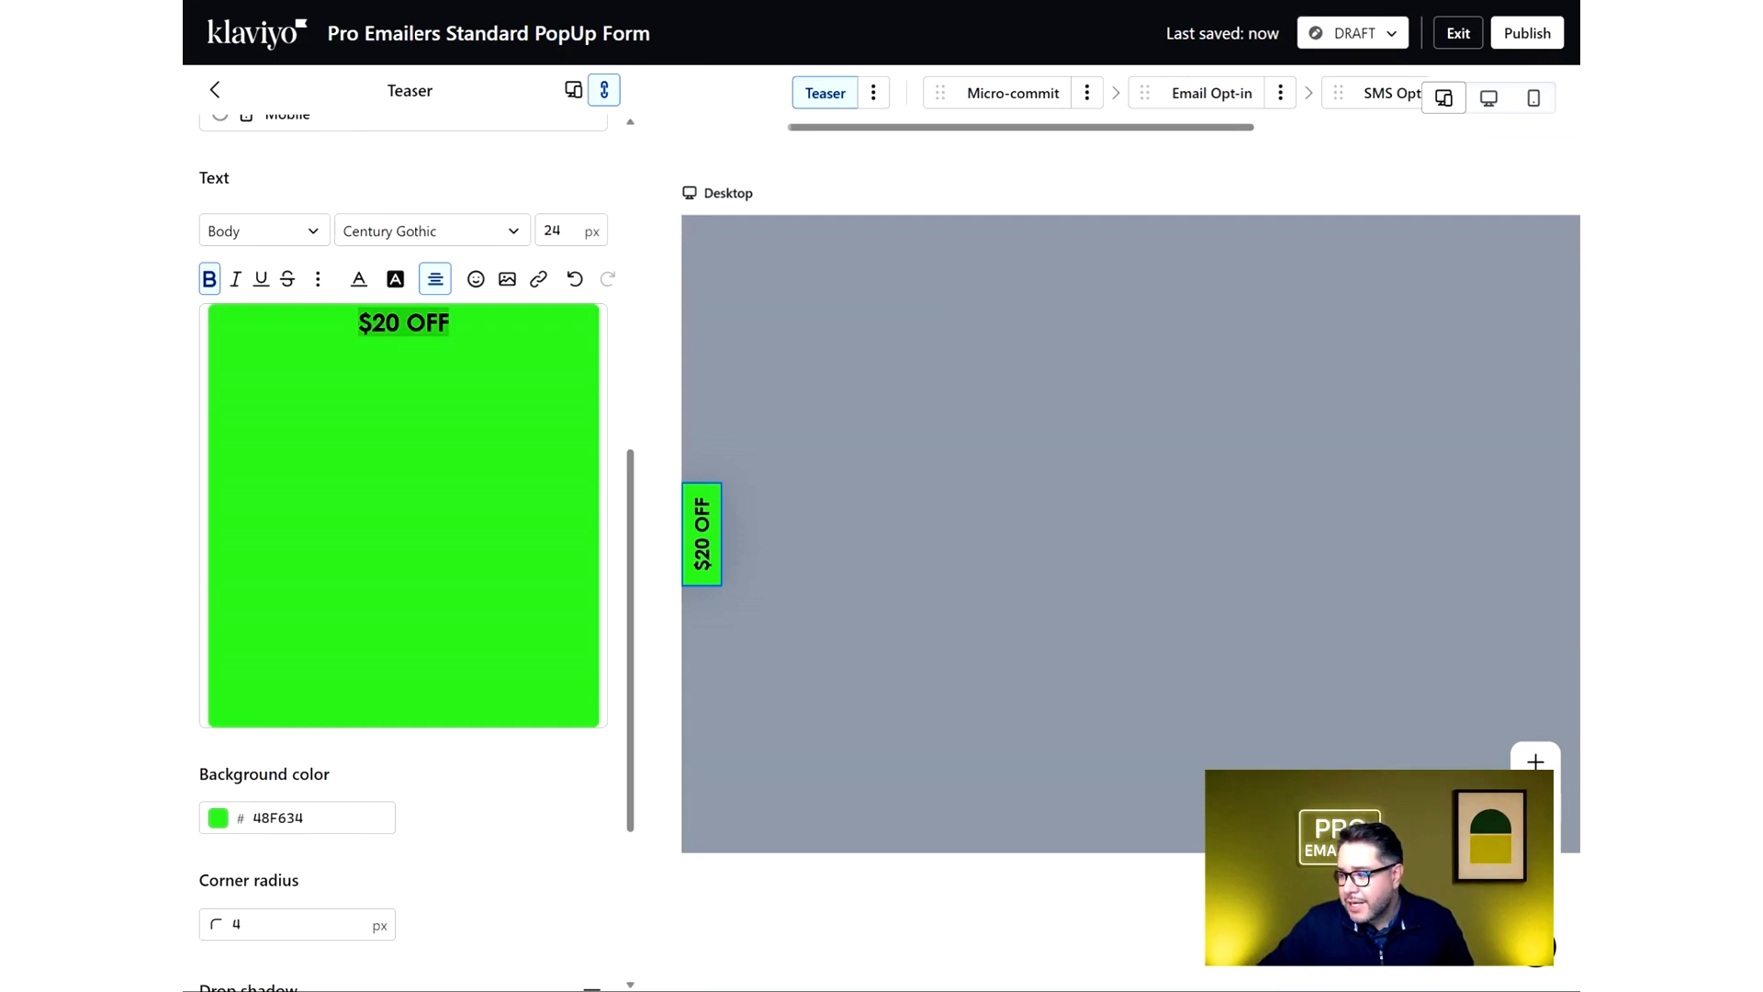
Change the teaser's style to Circle
click(1536, 844)
click(1536, 844)
click(1535, 844)
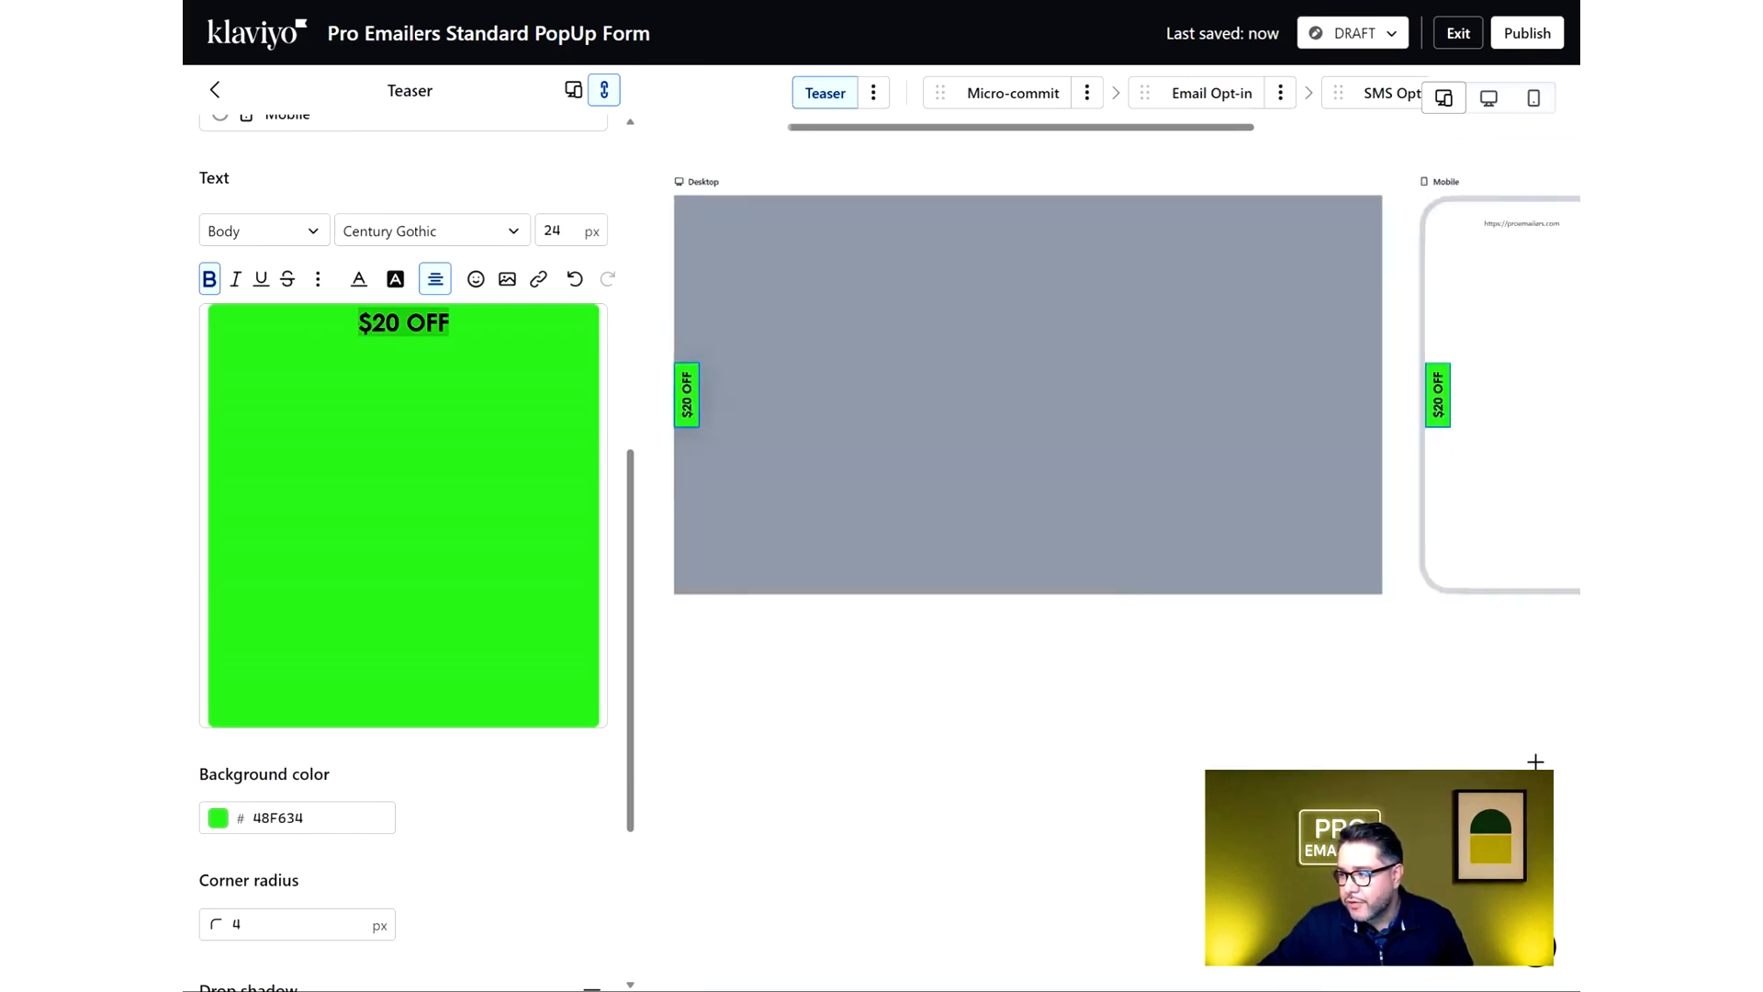
click(1536, 844)
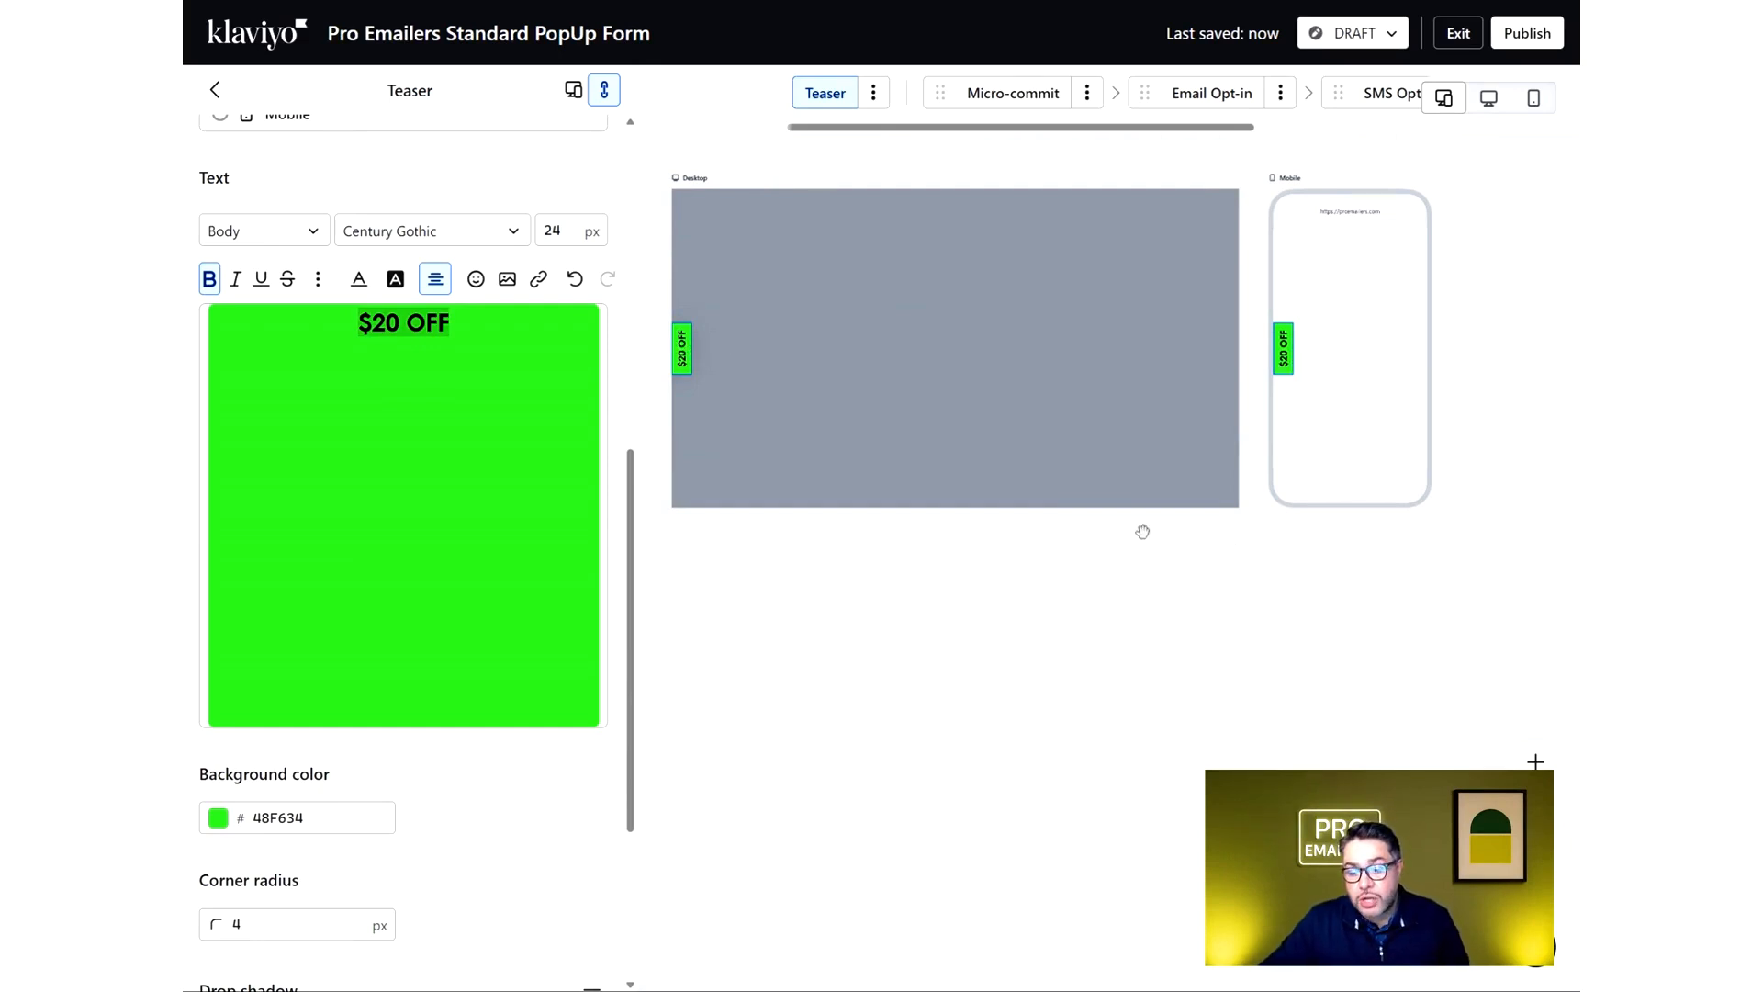
scroll(433, 794, down, 4)
scroll(425, 783, up, 5)
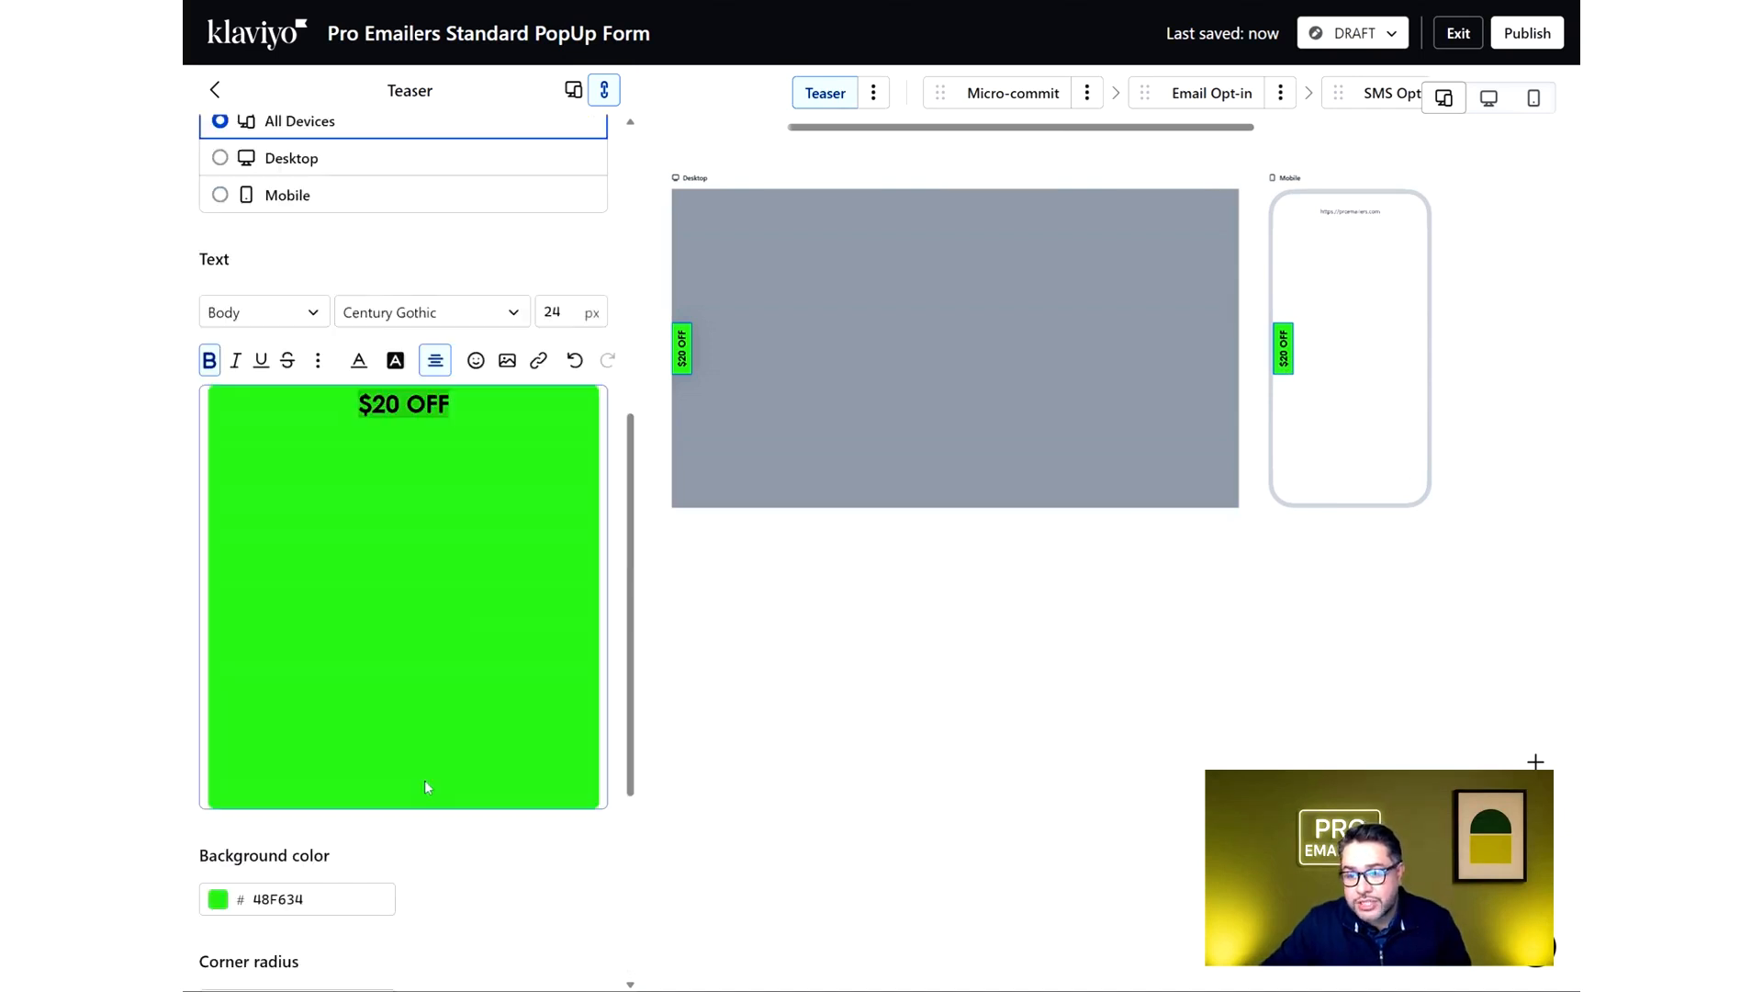
scroll(425, 780, up, 5)
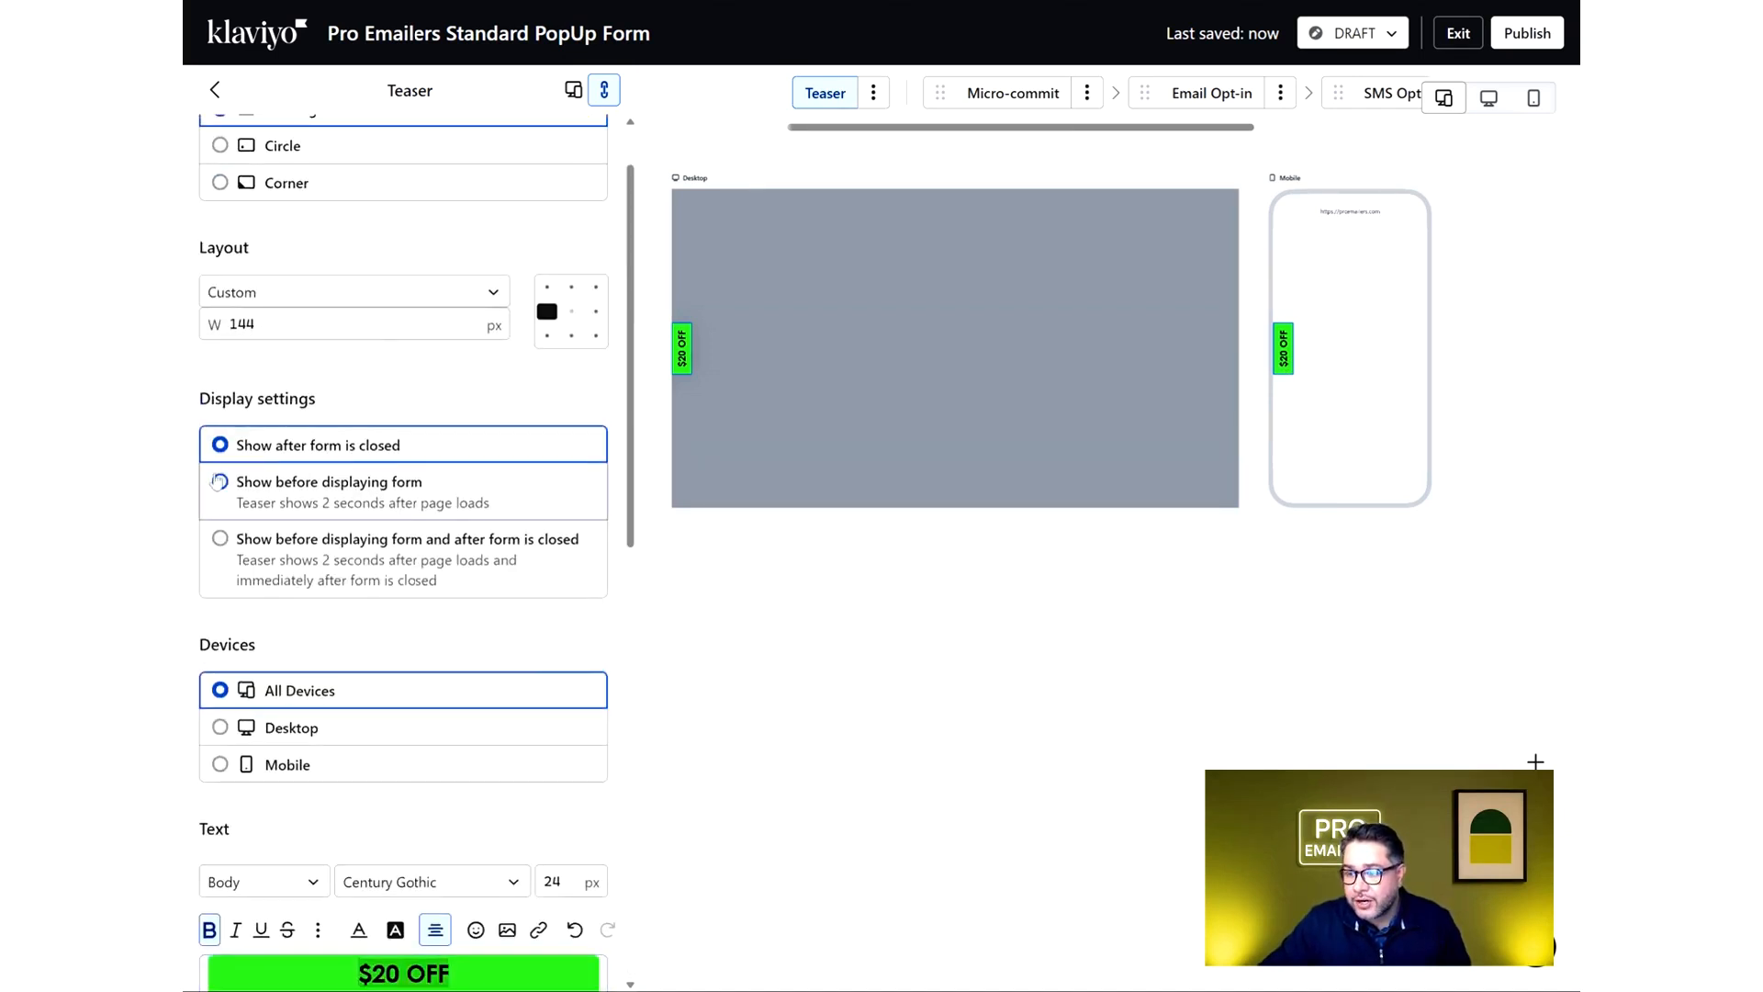
scroll(218, 481, up, 2)
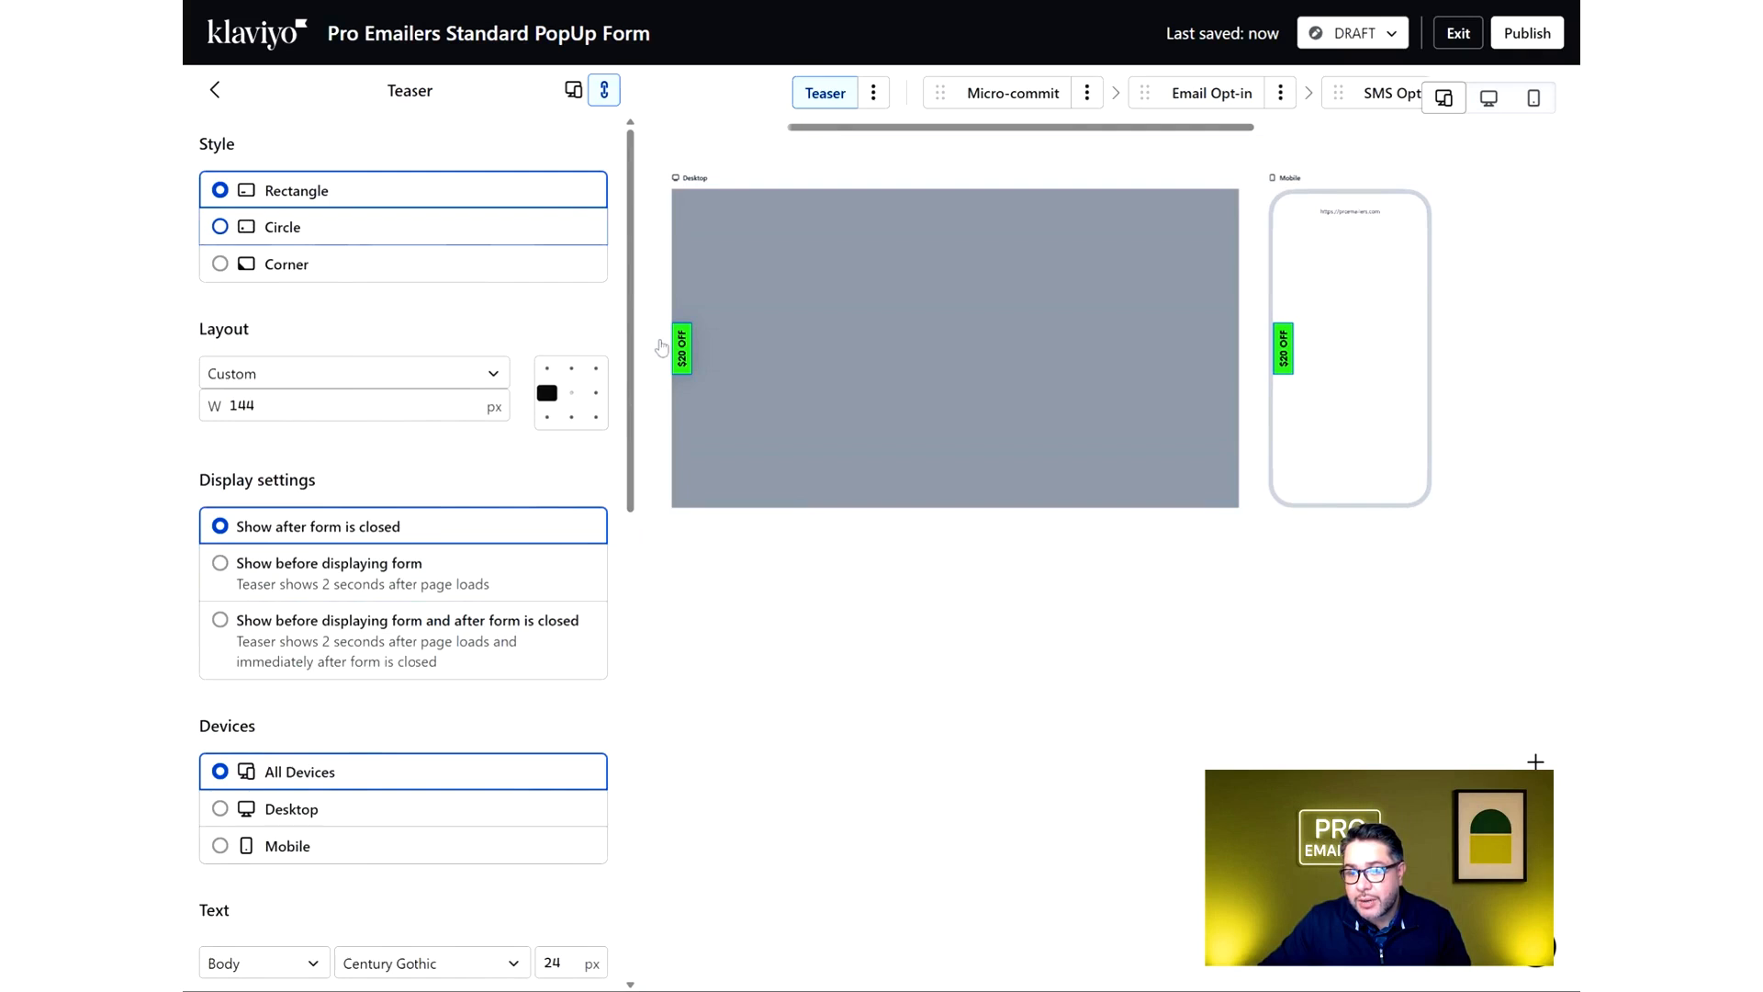
click(221, 228)
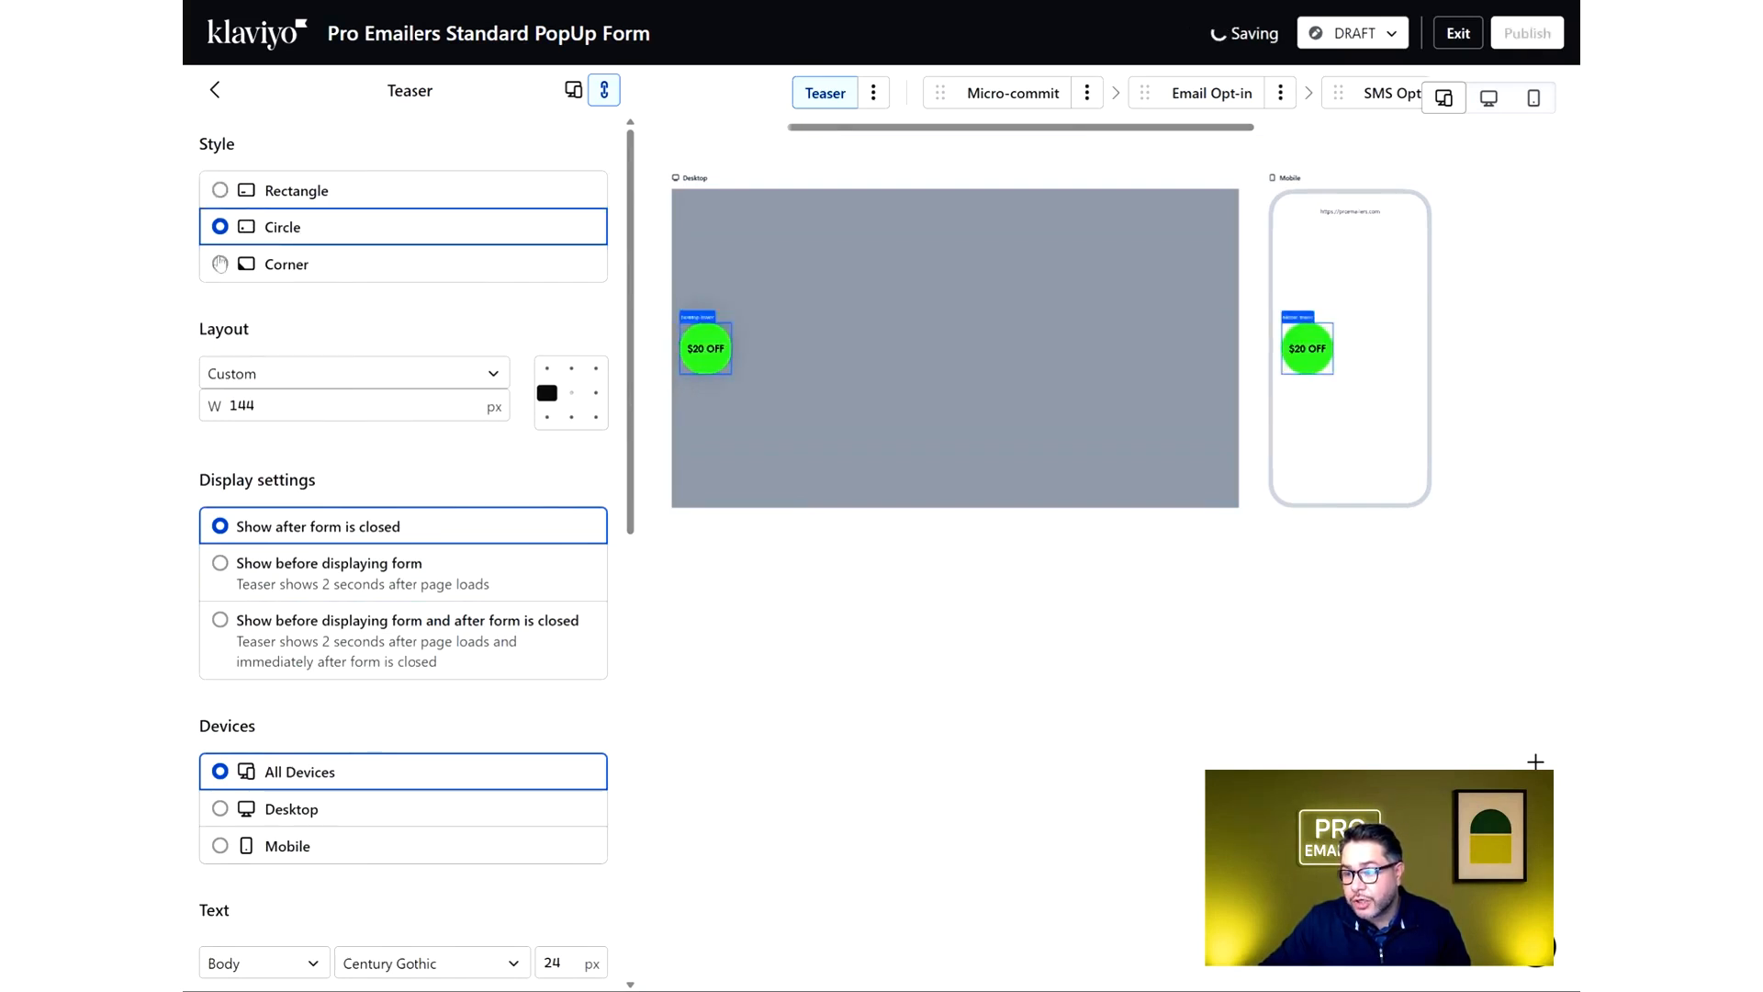
Keep the teaser's style as Circle and position the teaser in the bottom-right corner of the page
click(220, 263)
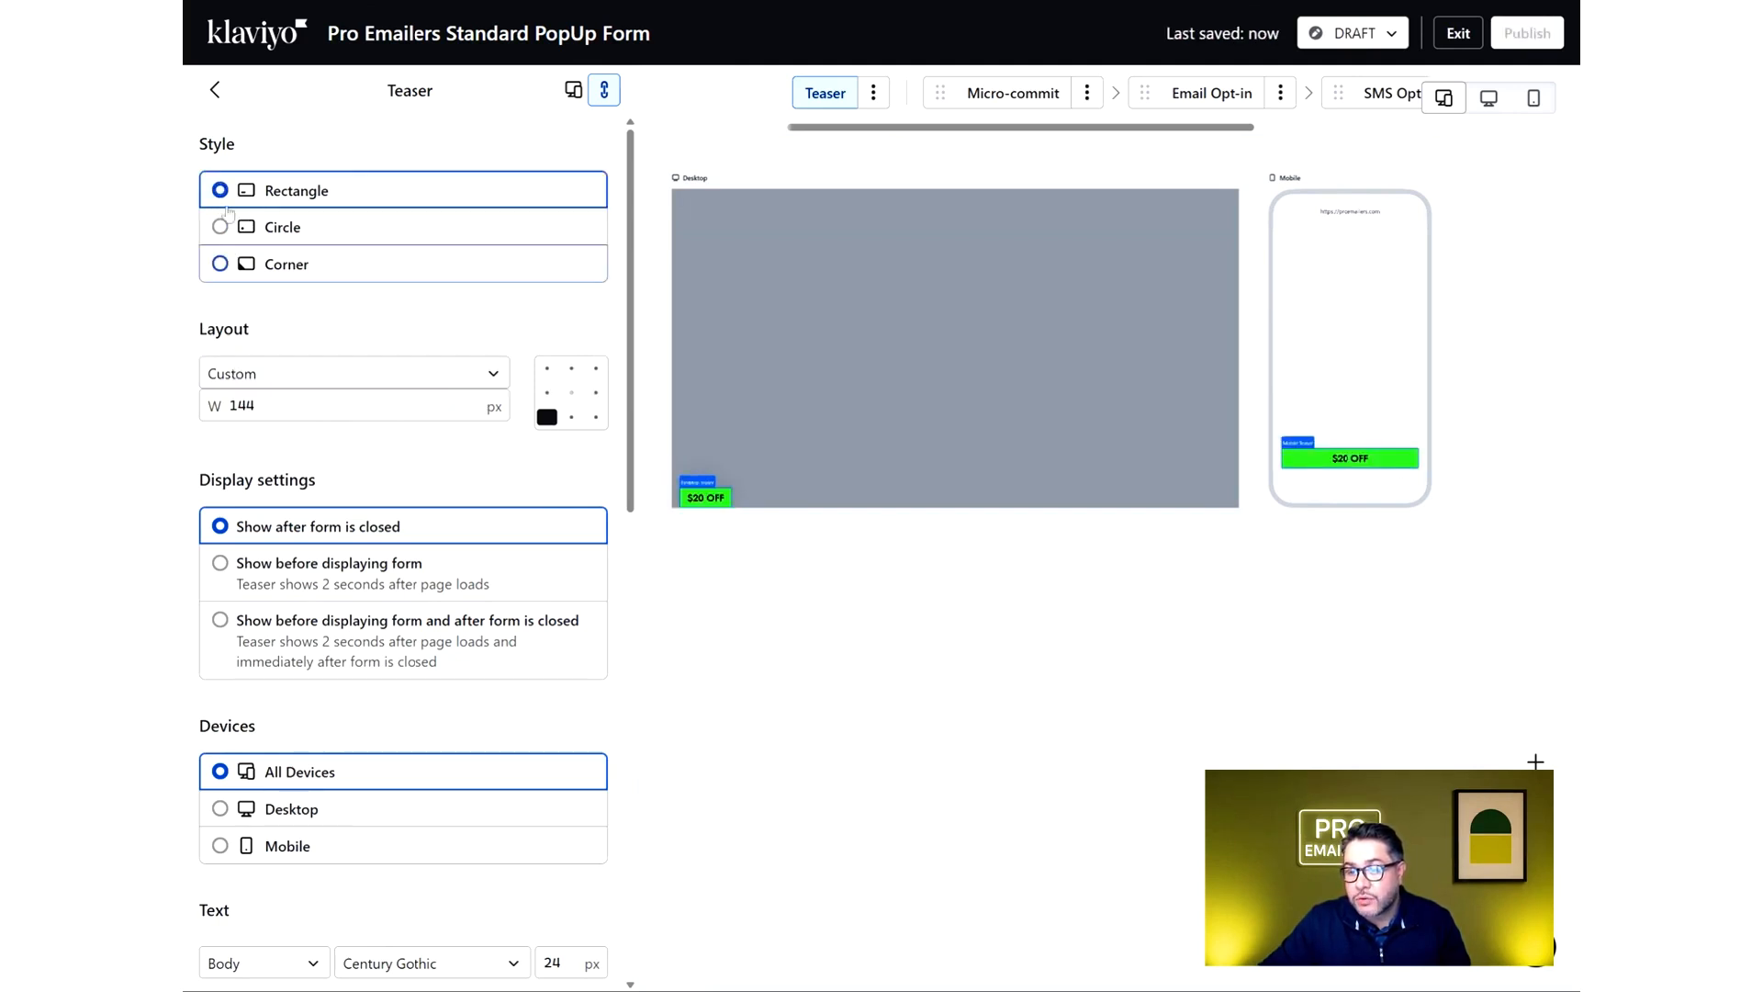
click(220, 228)
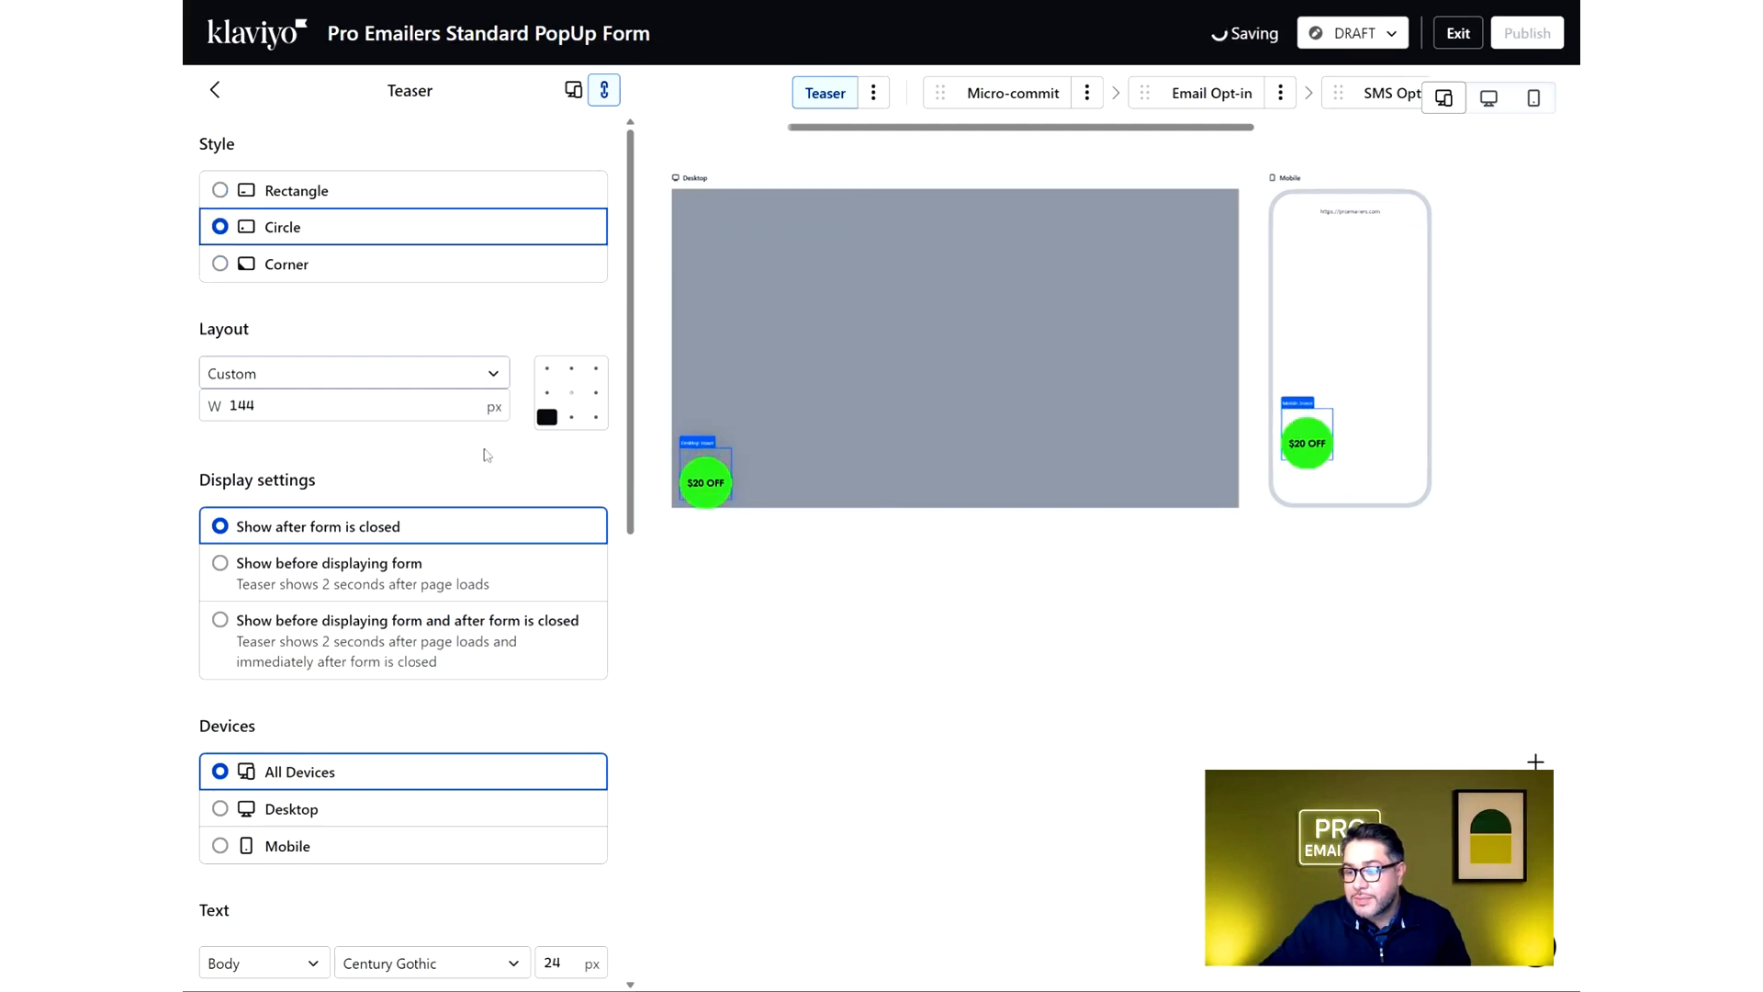
click(597, 417)
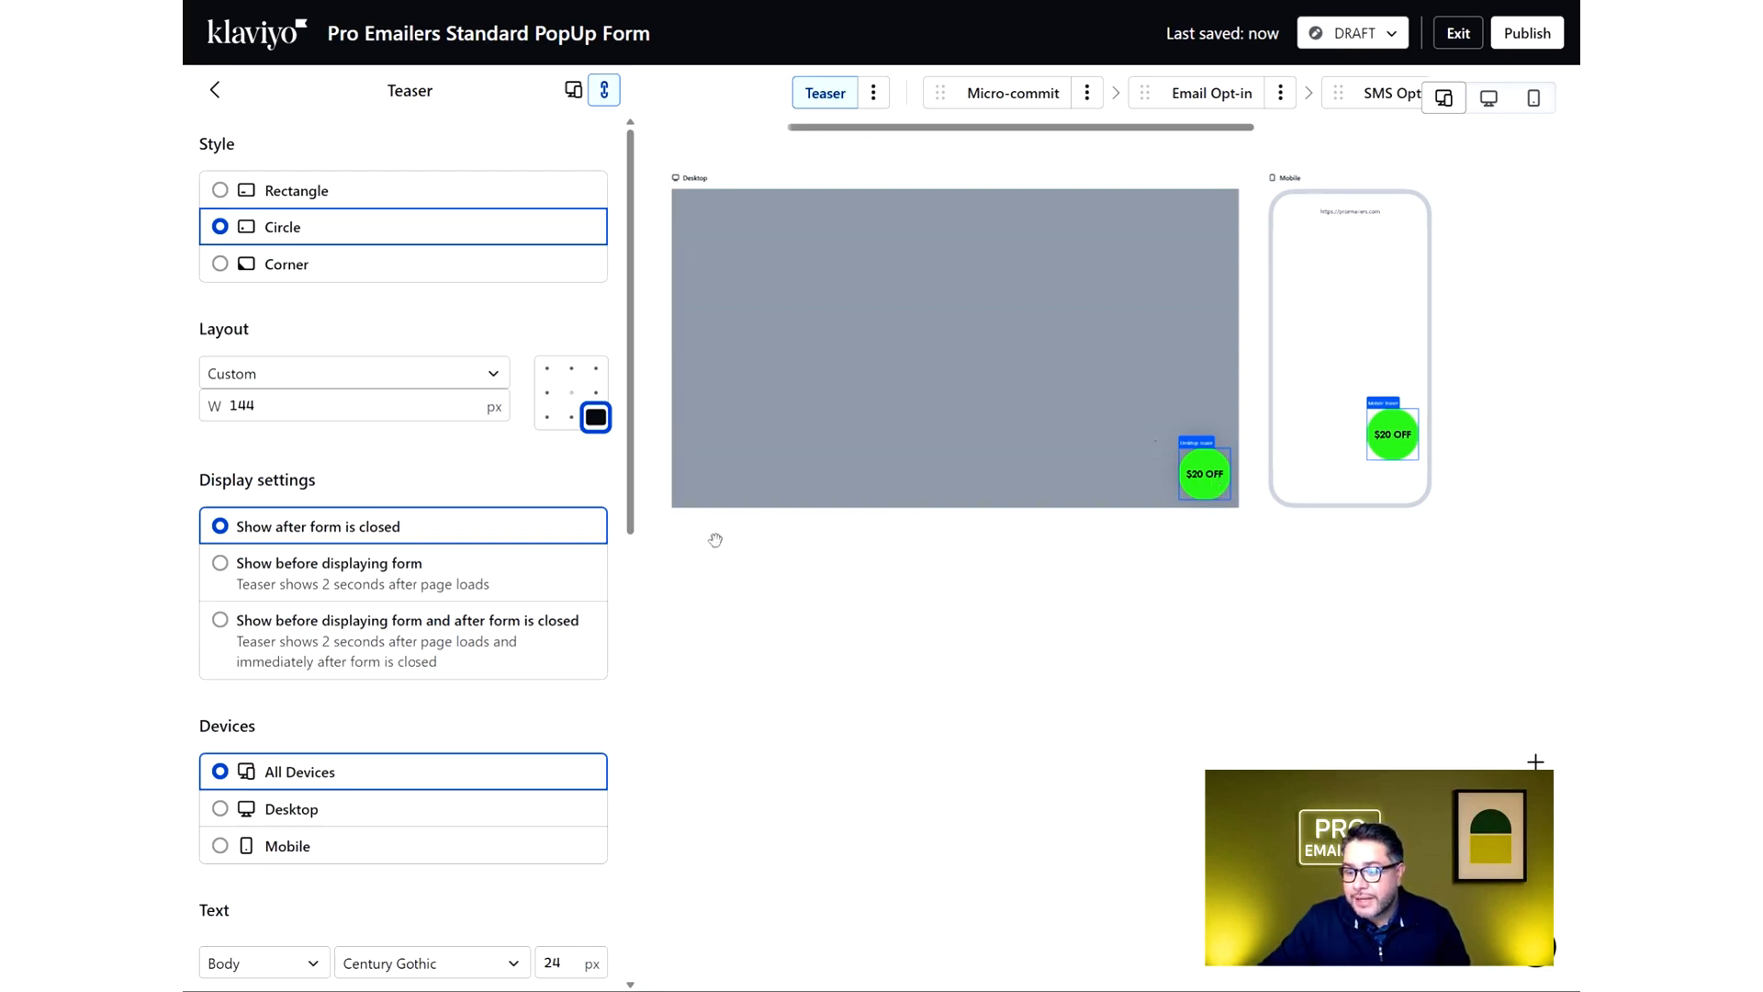
scroll(391, 578, down, 1)
scroll(390, 579, down, 8)
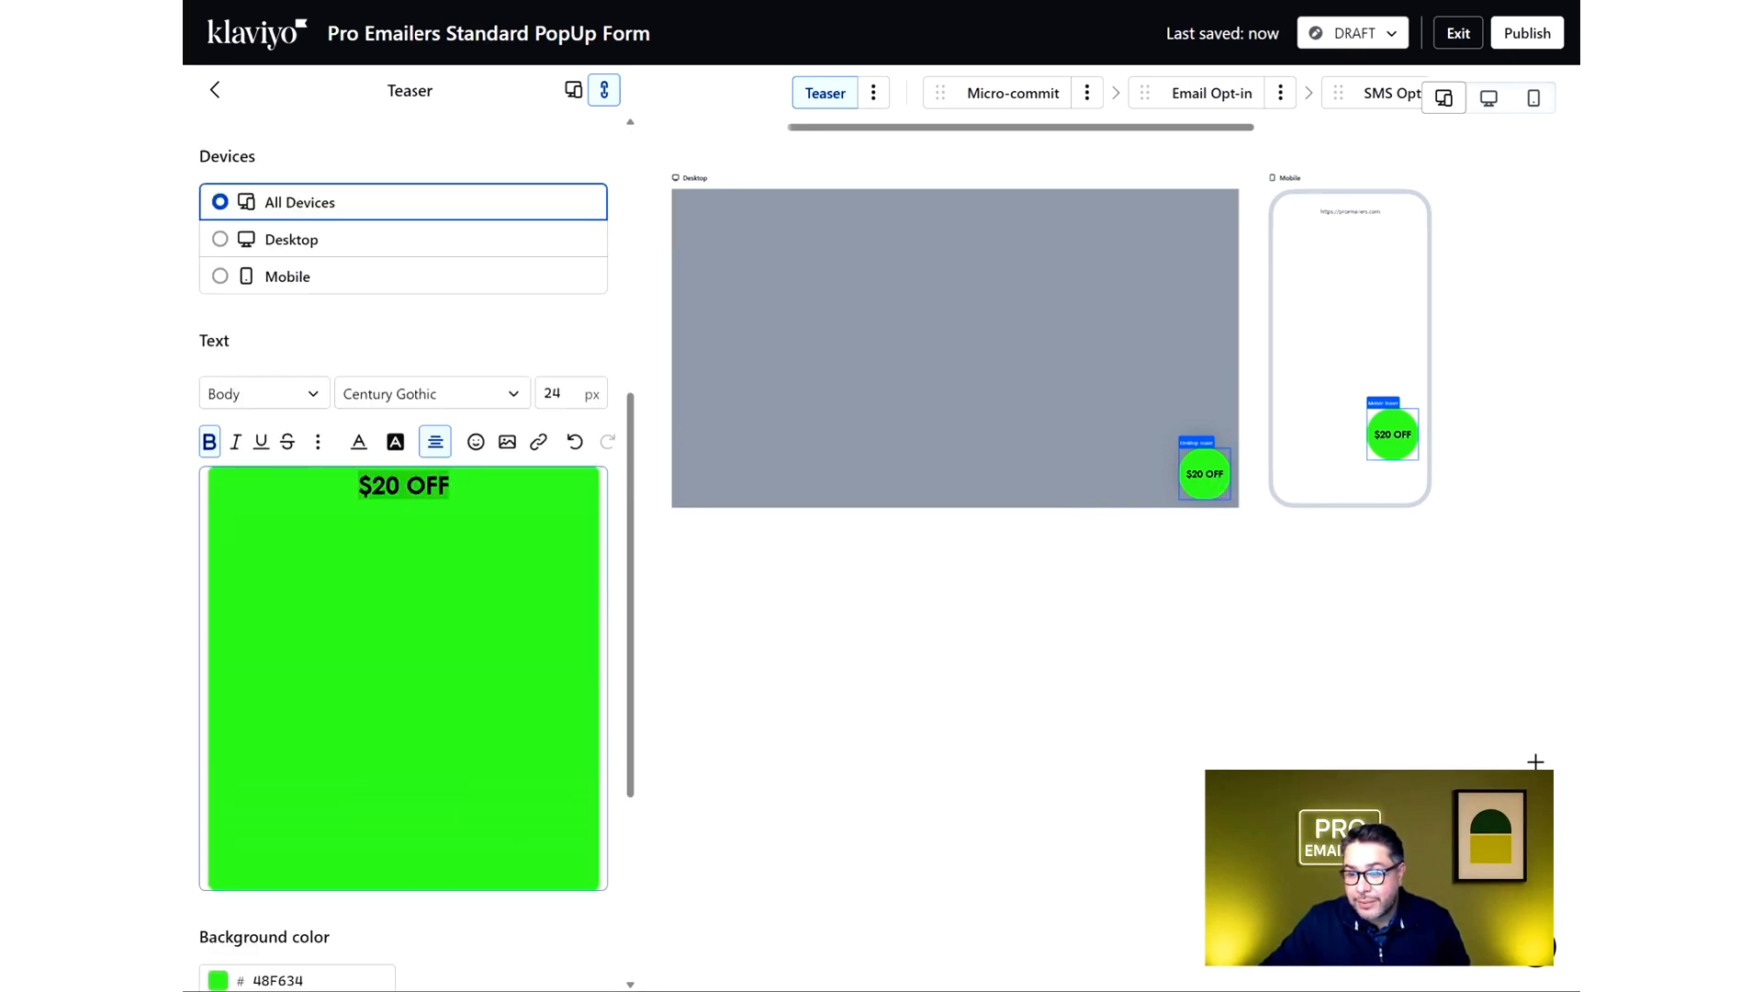
scroll(391, 578, up, 4)
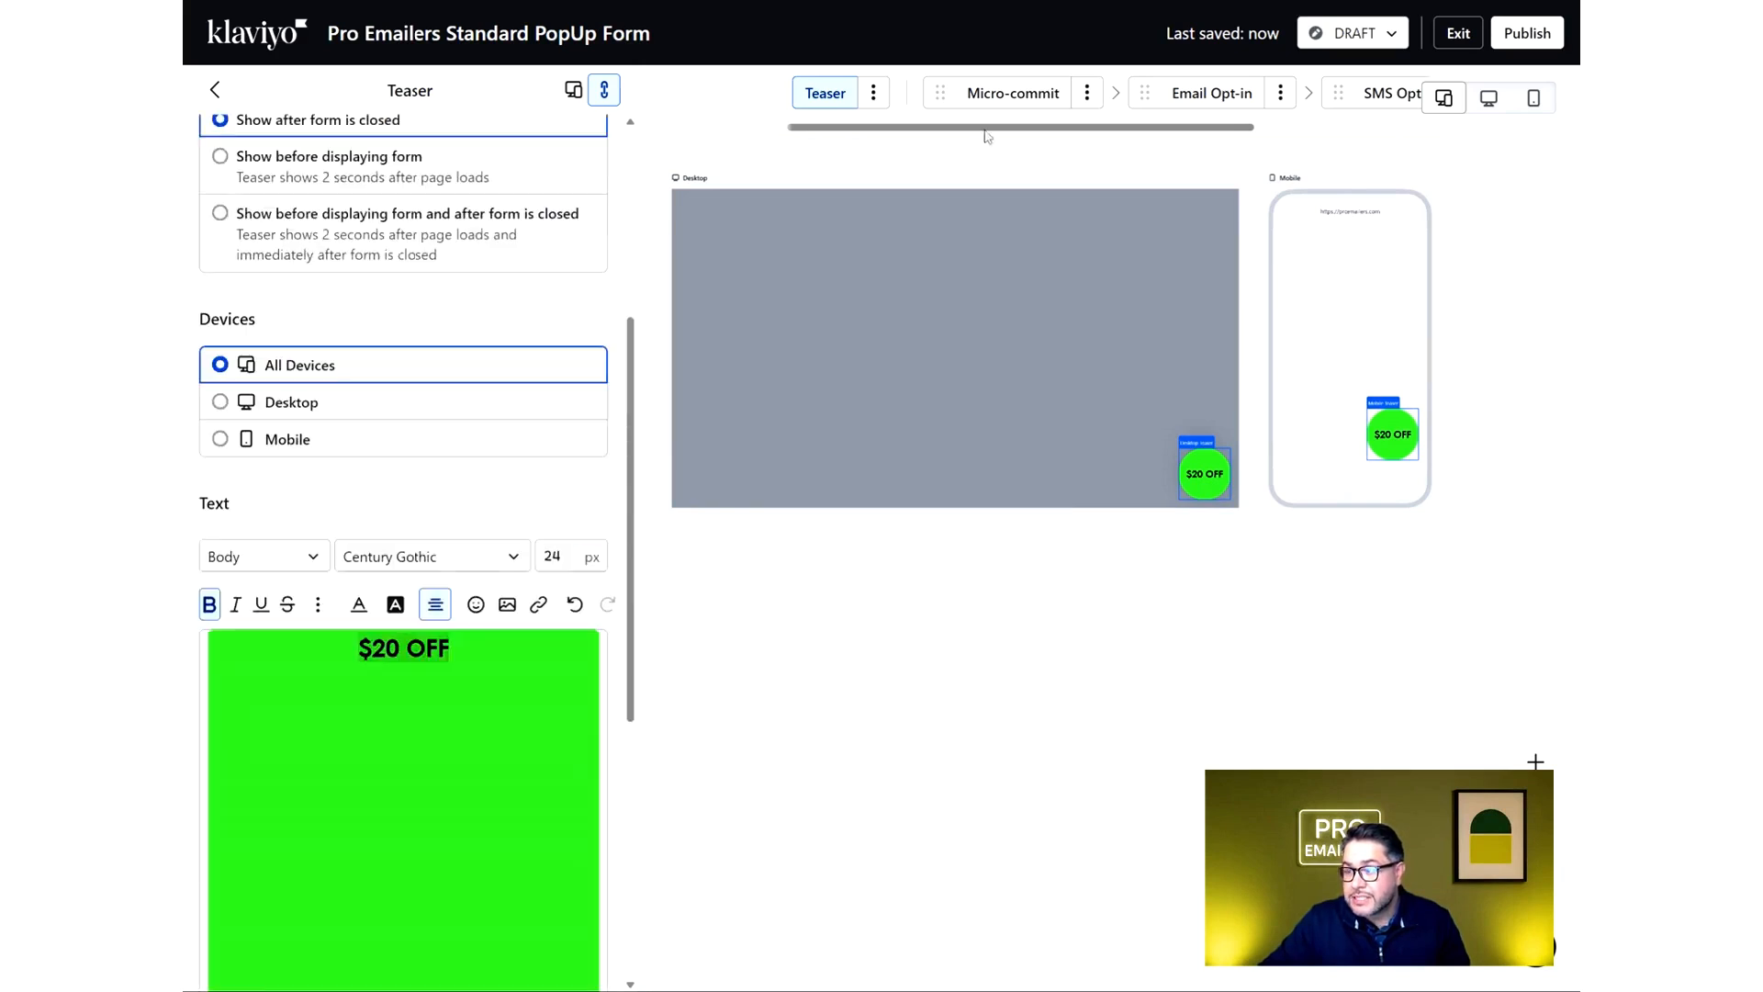
Compare the Micro-commit and Email Opt-in steps, and delete the Email Opt-in step from the form
click(1000, 95)
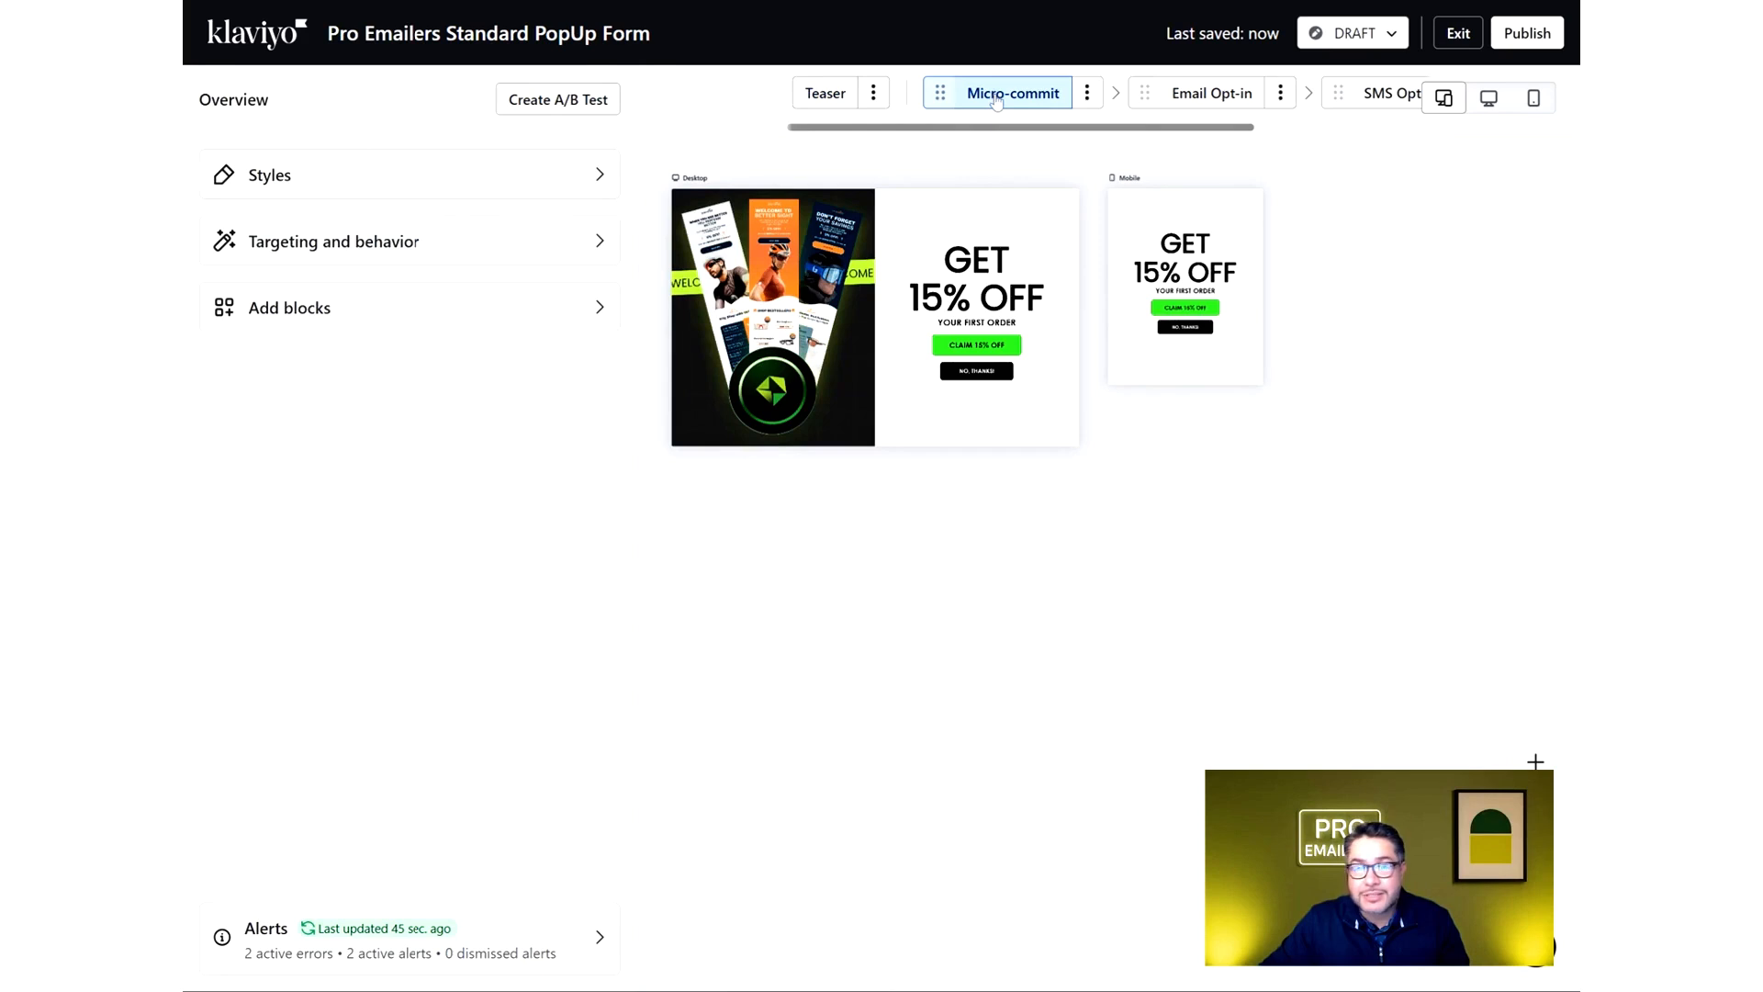
click(1180, 97)
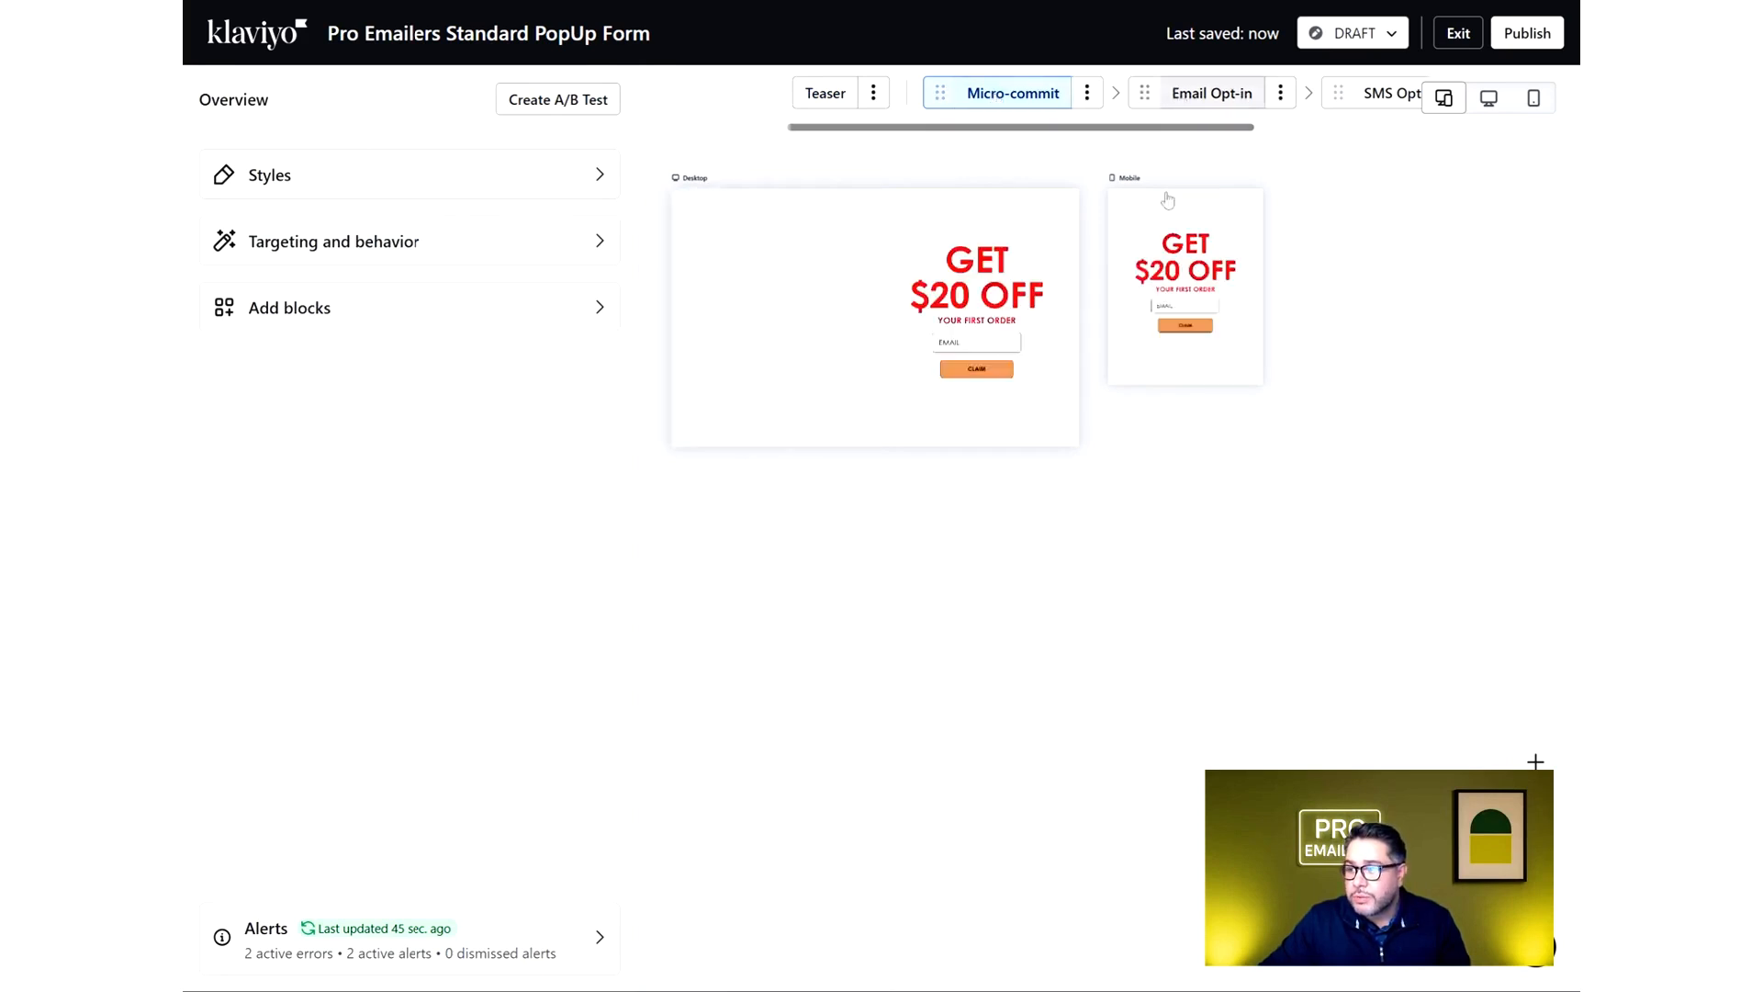
click(1005, 102)
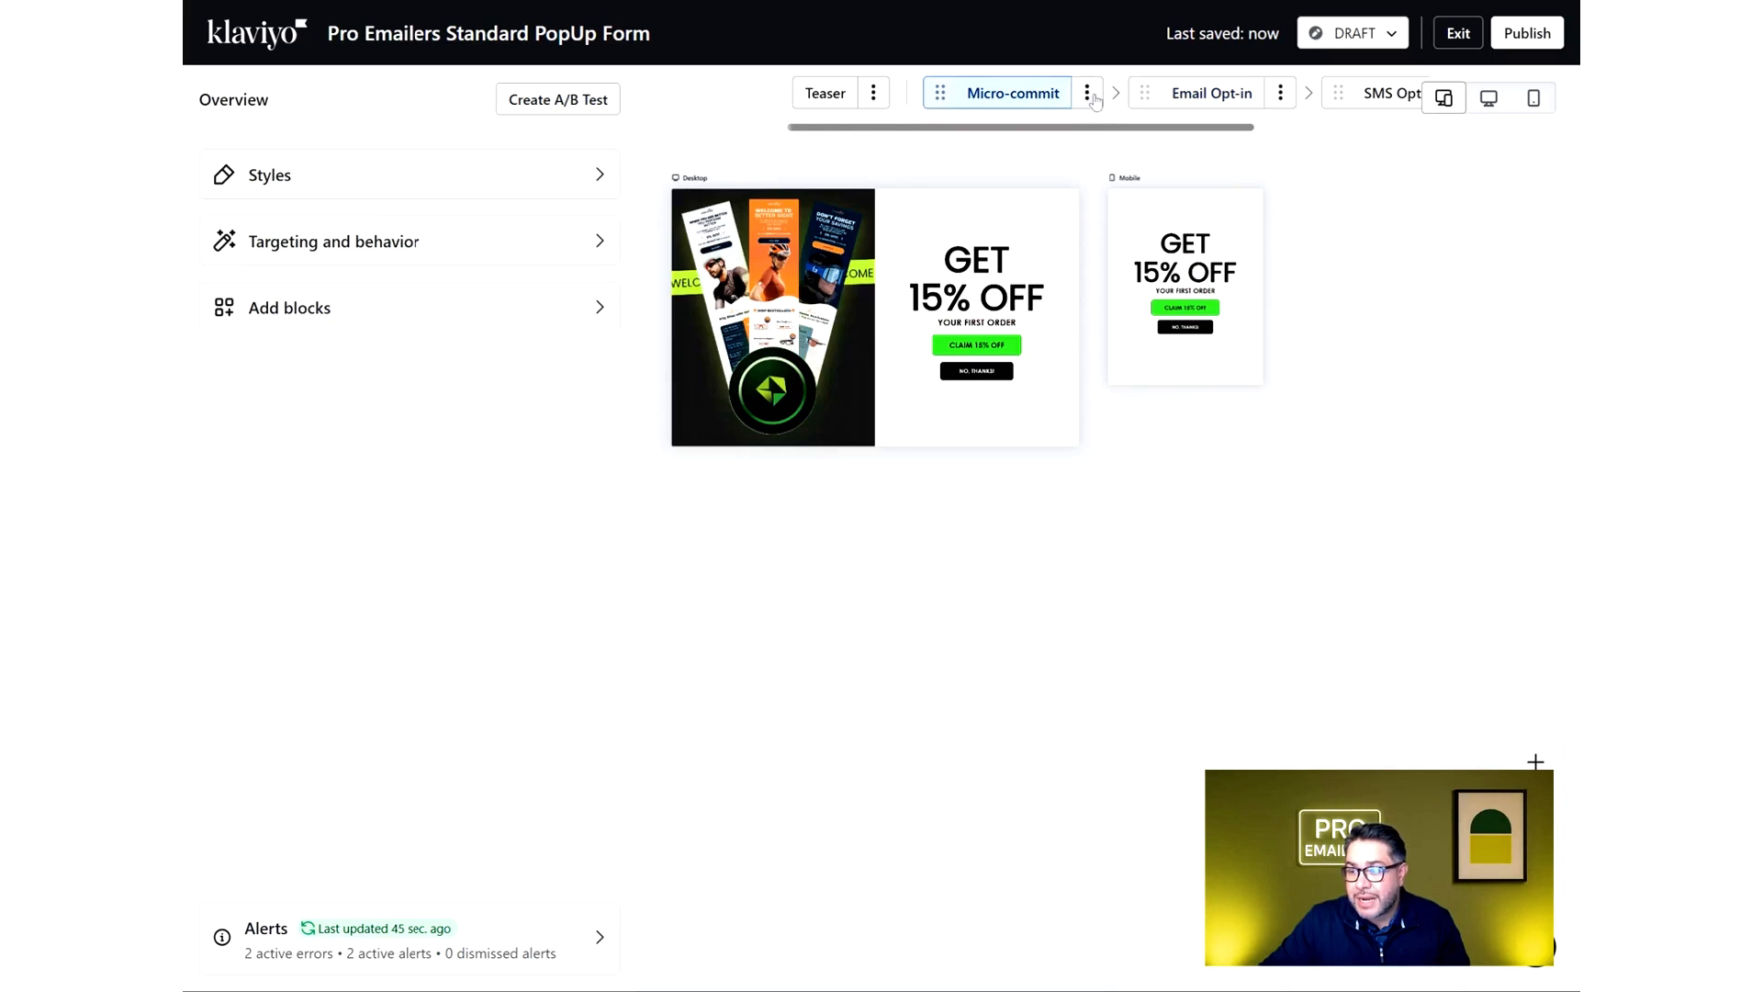
click(1213, 101)
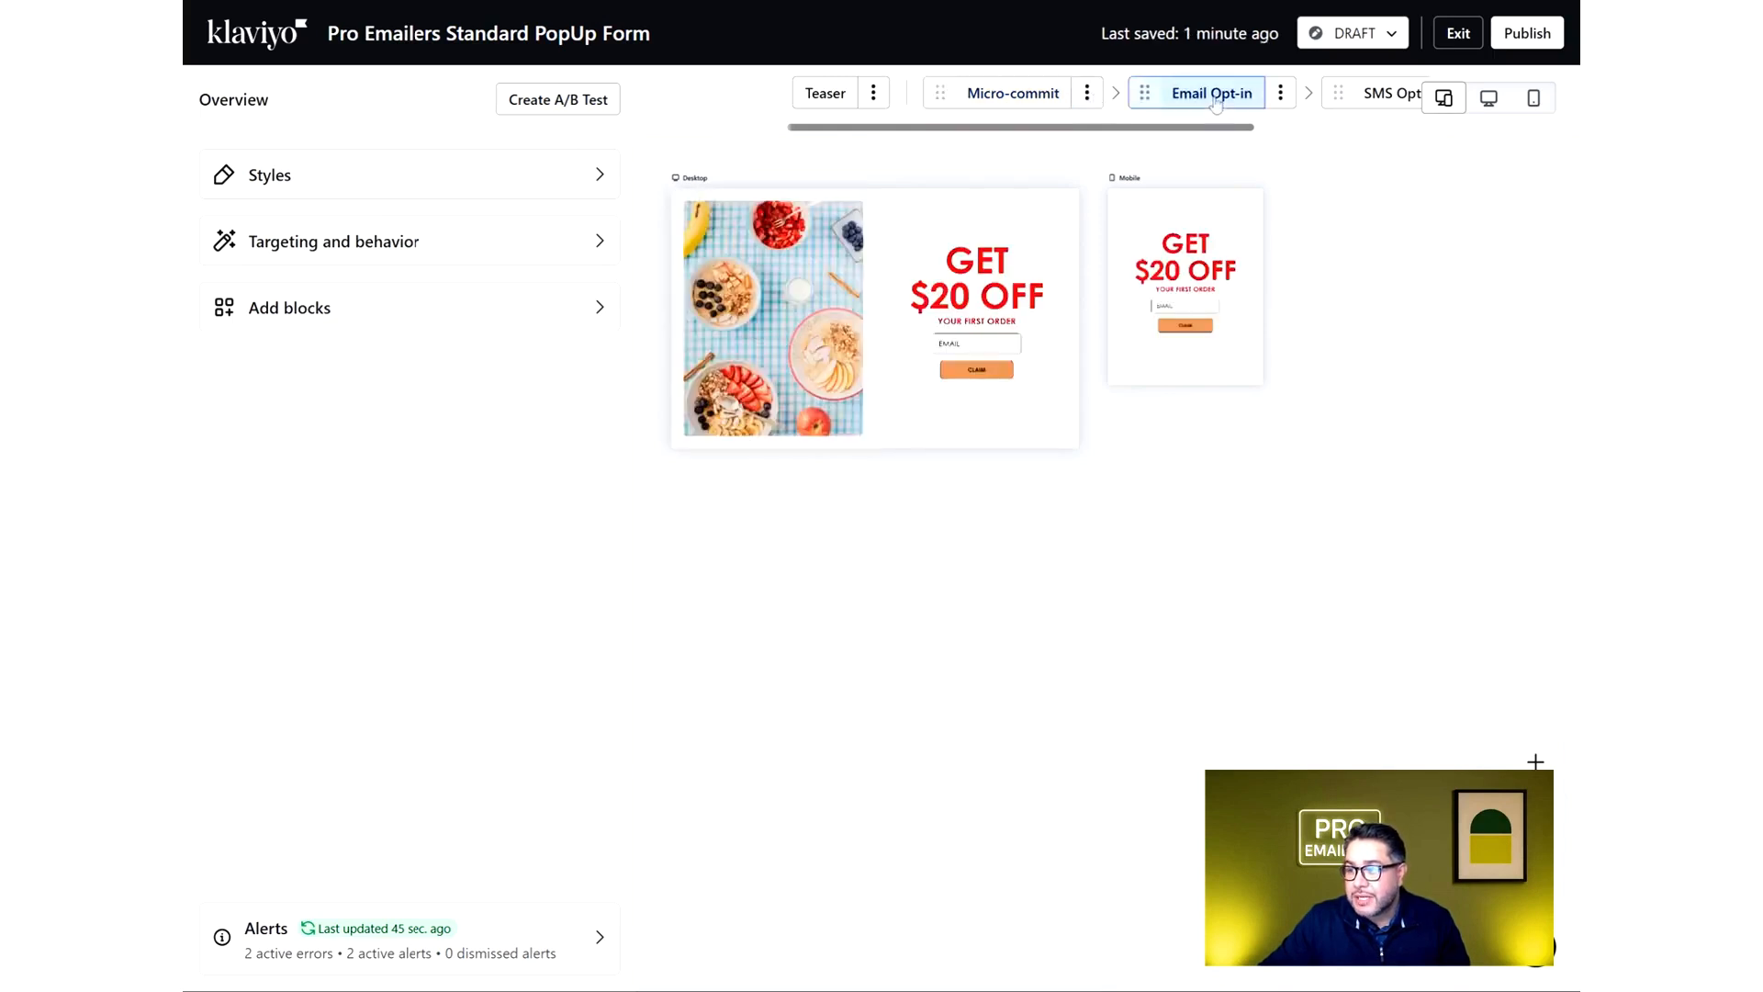
click(1279, 95)
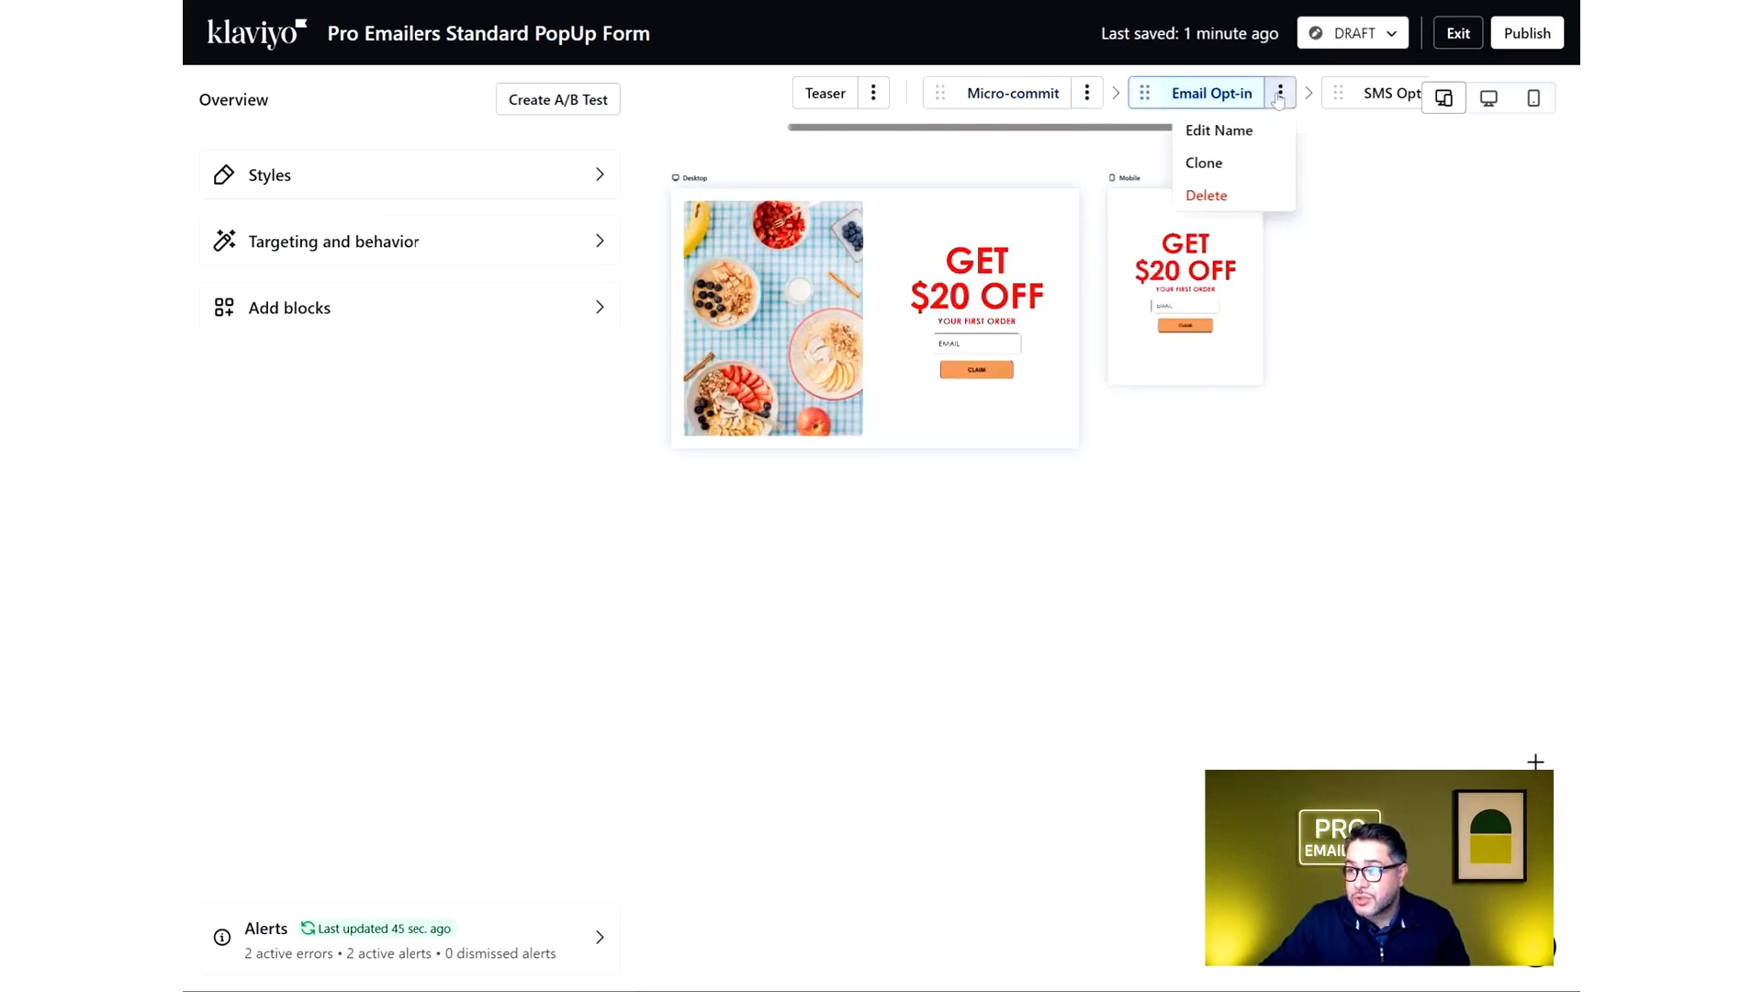
click(1206, 195)
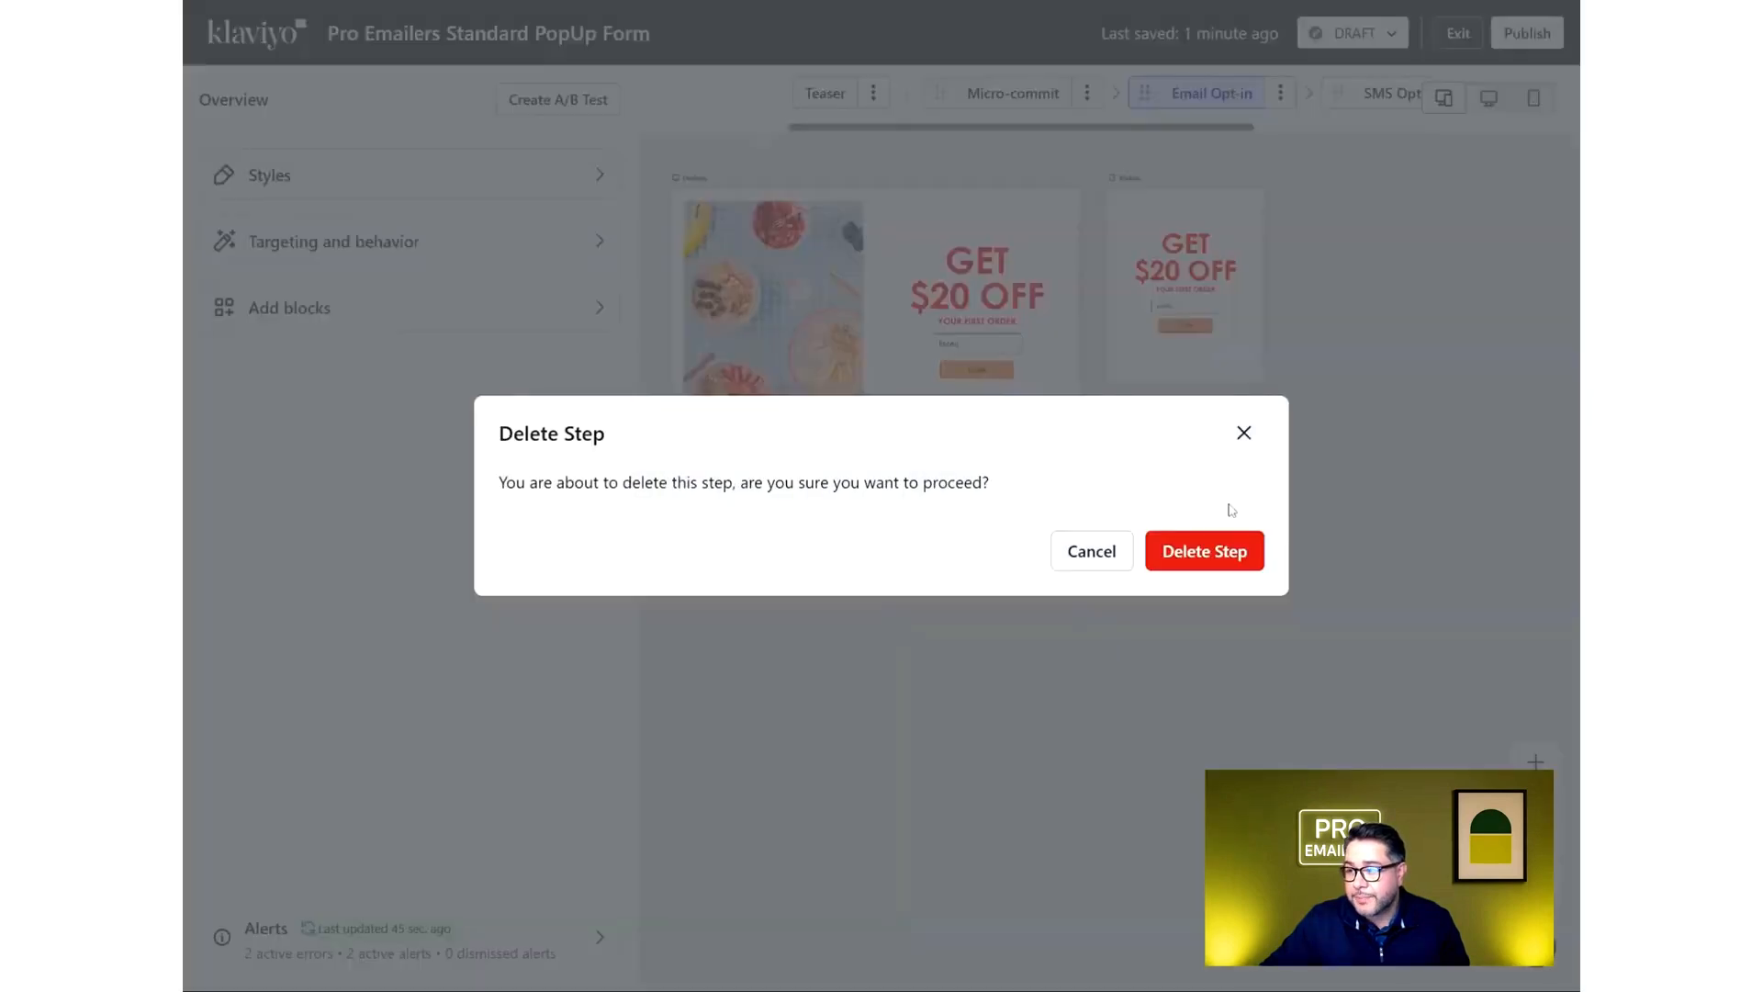
click(1225, 551)
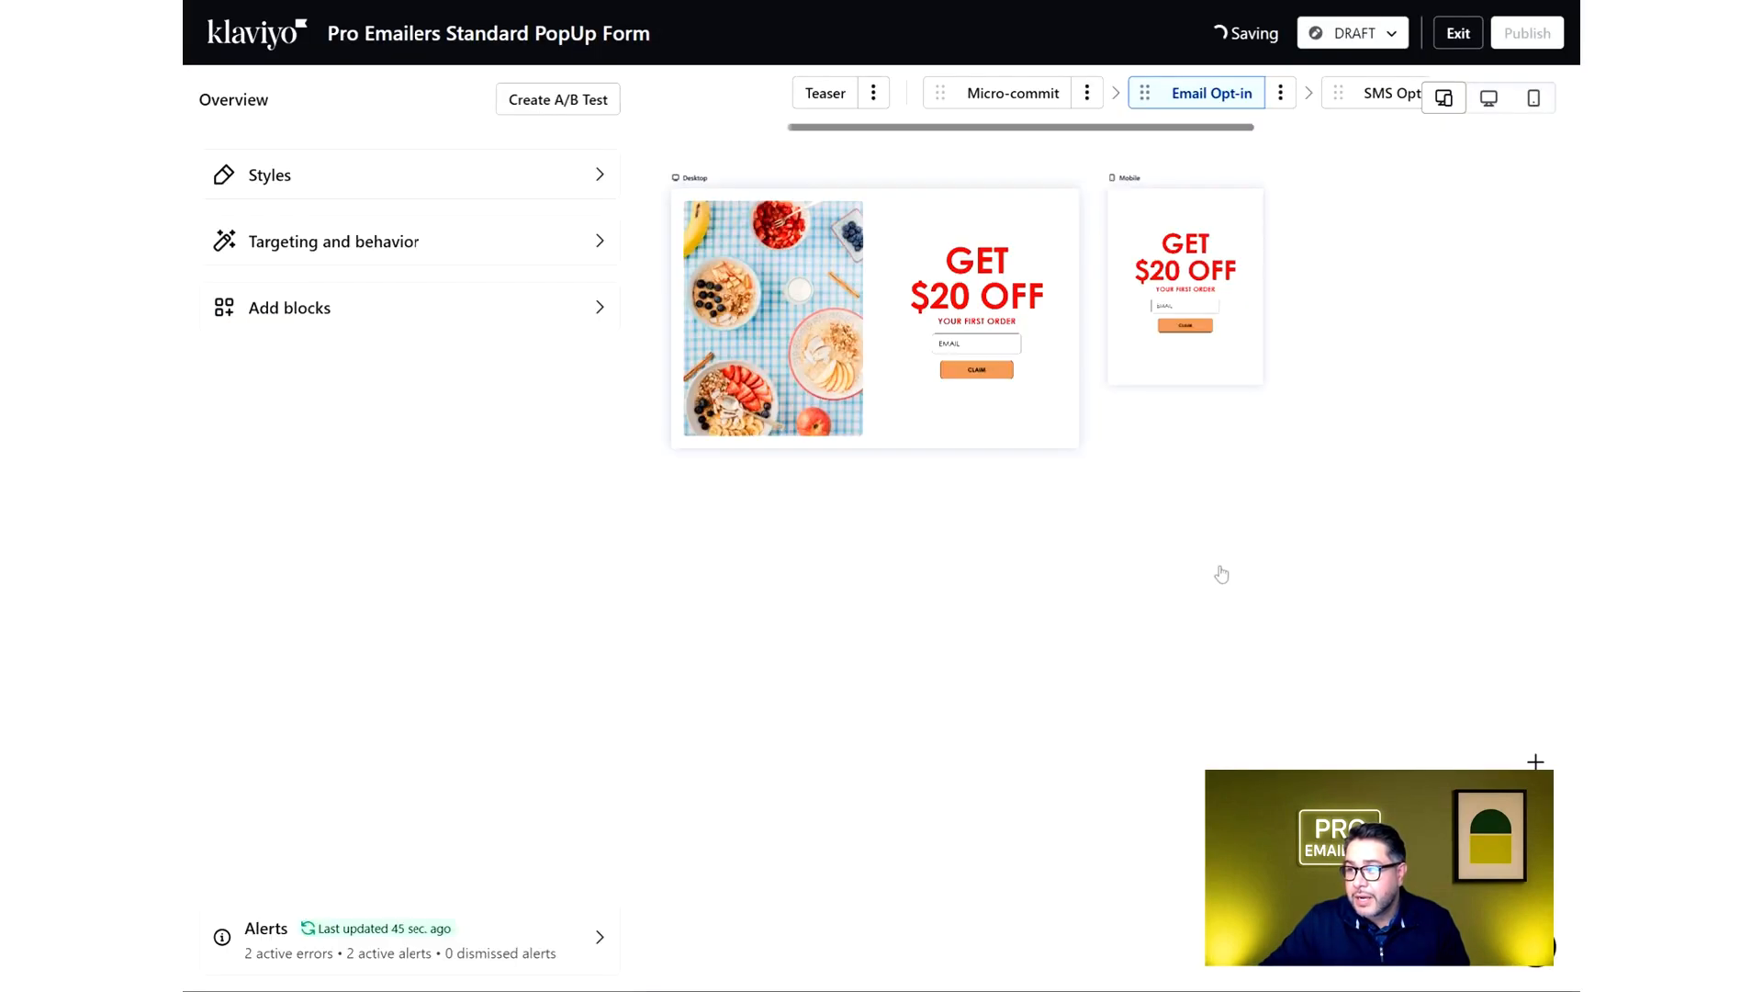
Clone the Micro-commit step and name the copy Email Capture
click(1087, 93)
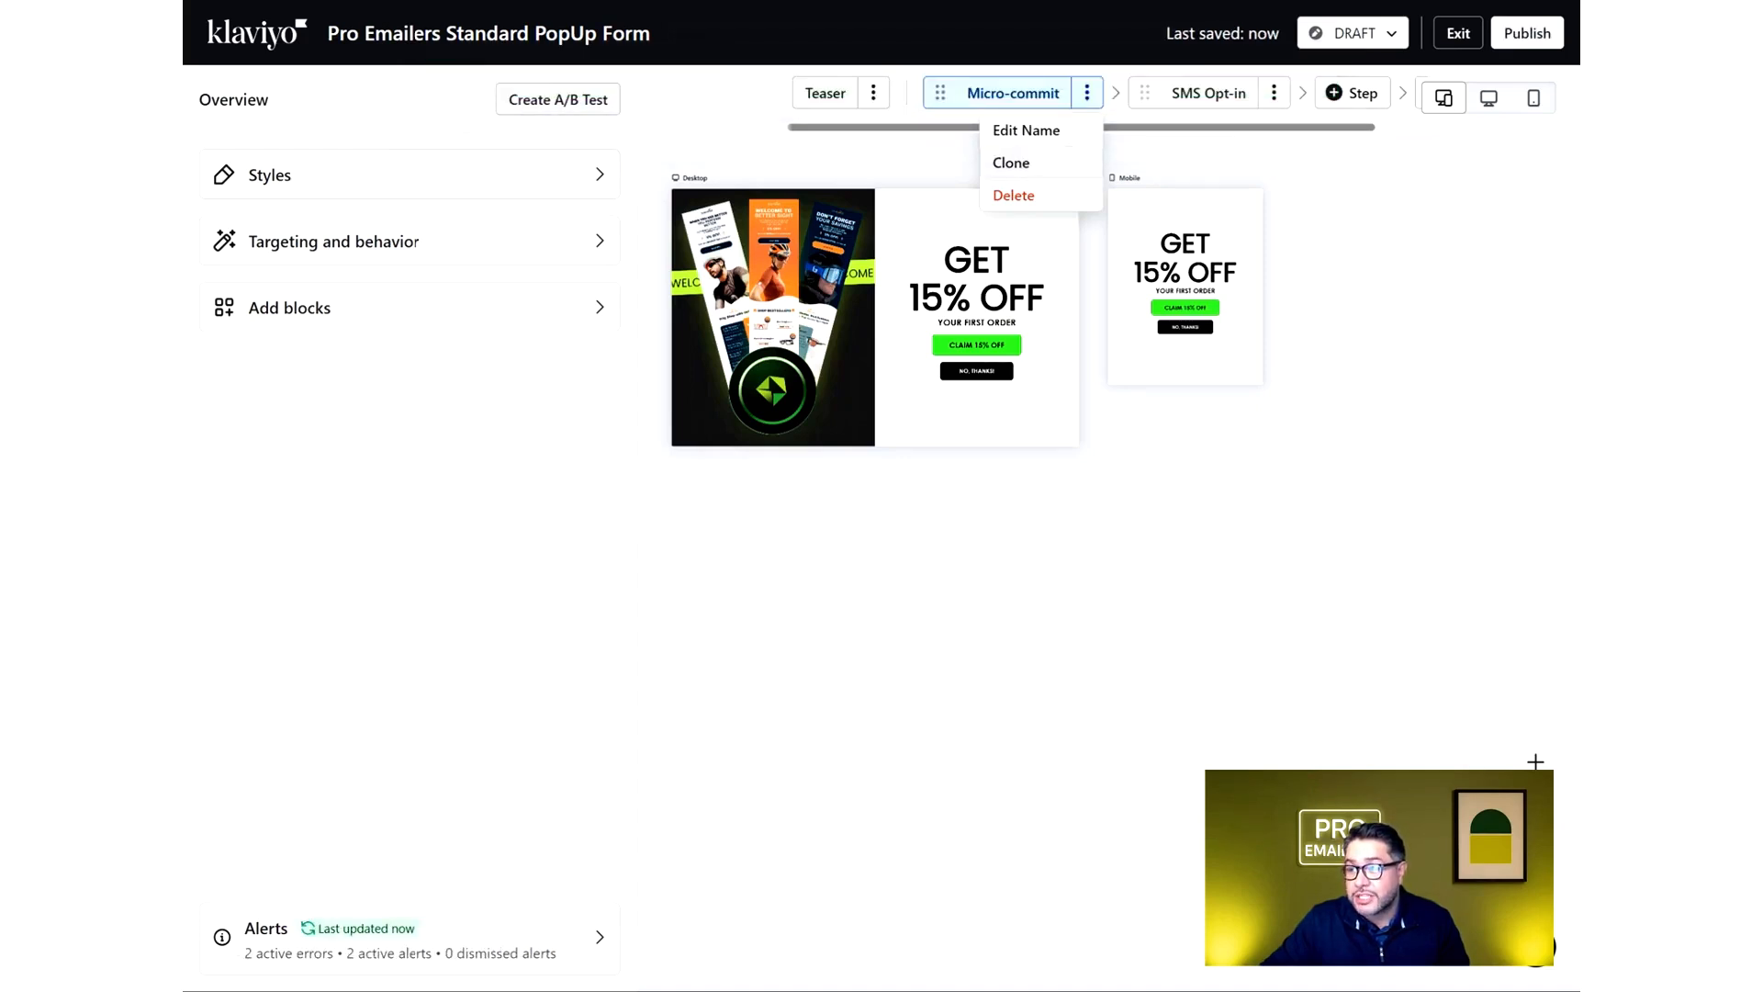
click(1022, 164)
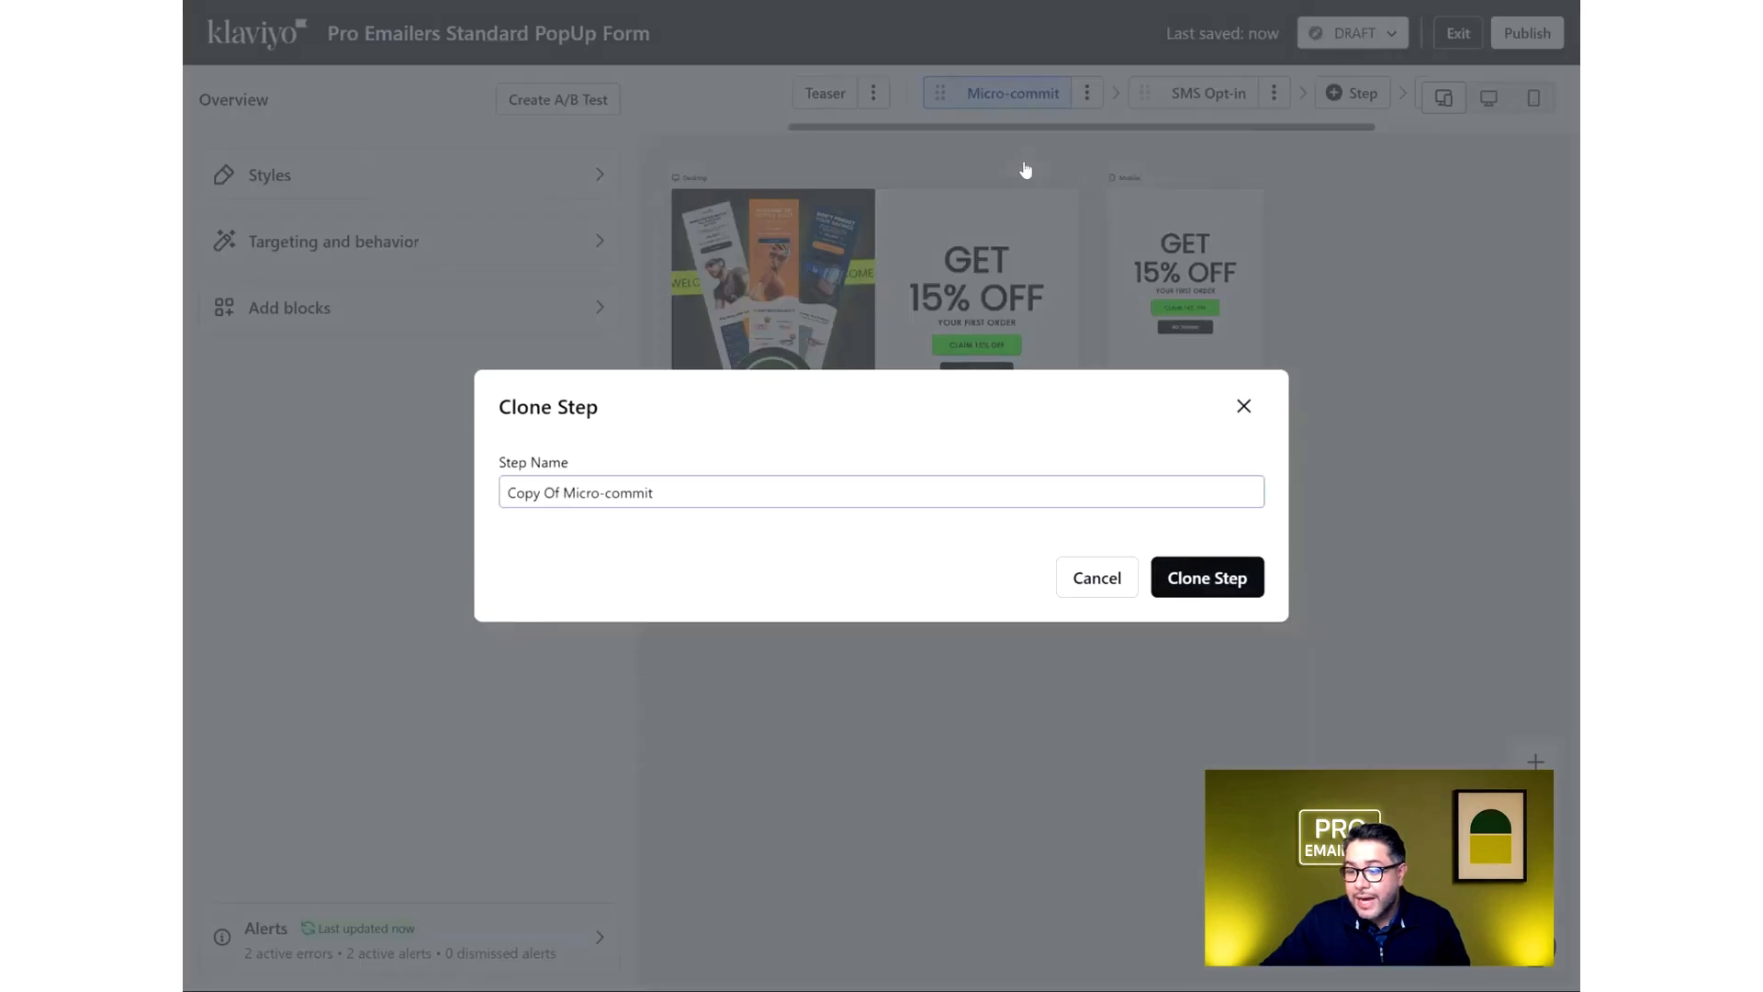
text(Email )
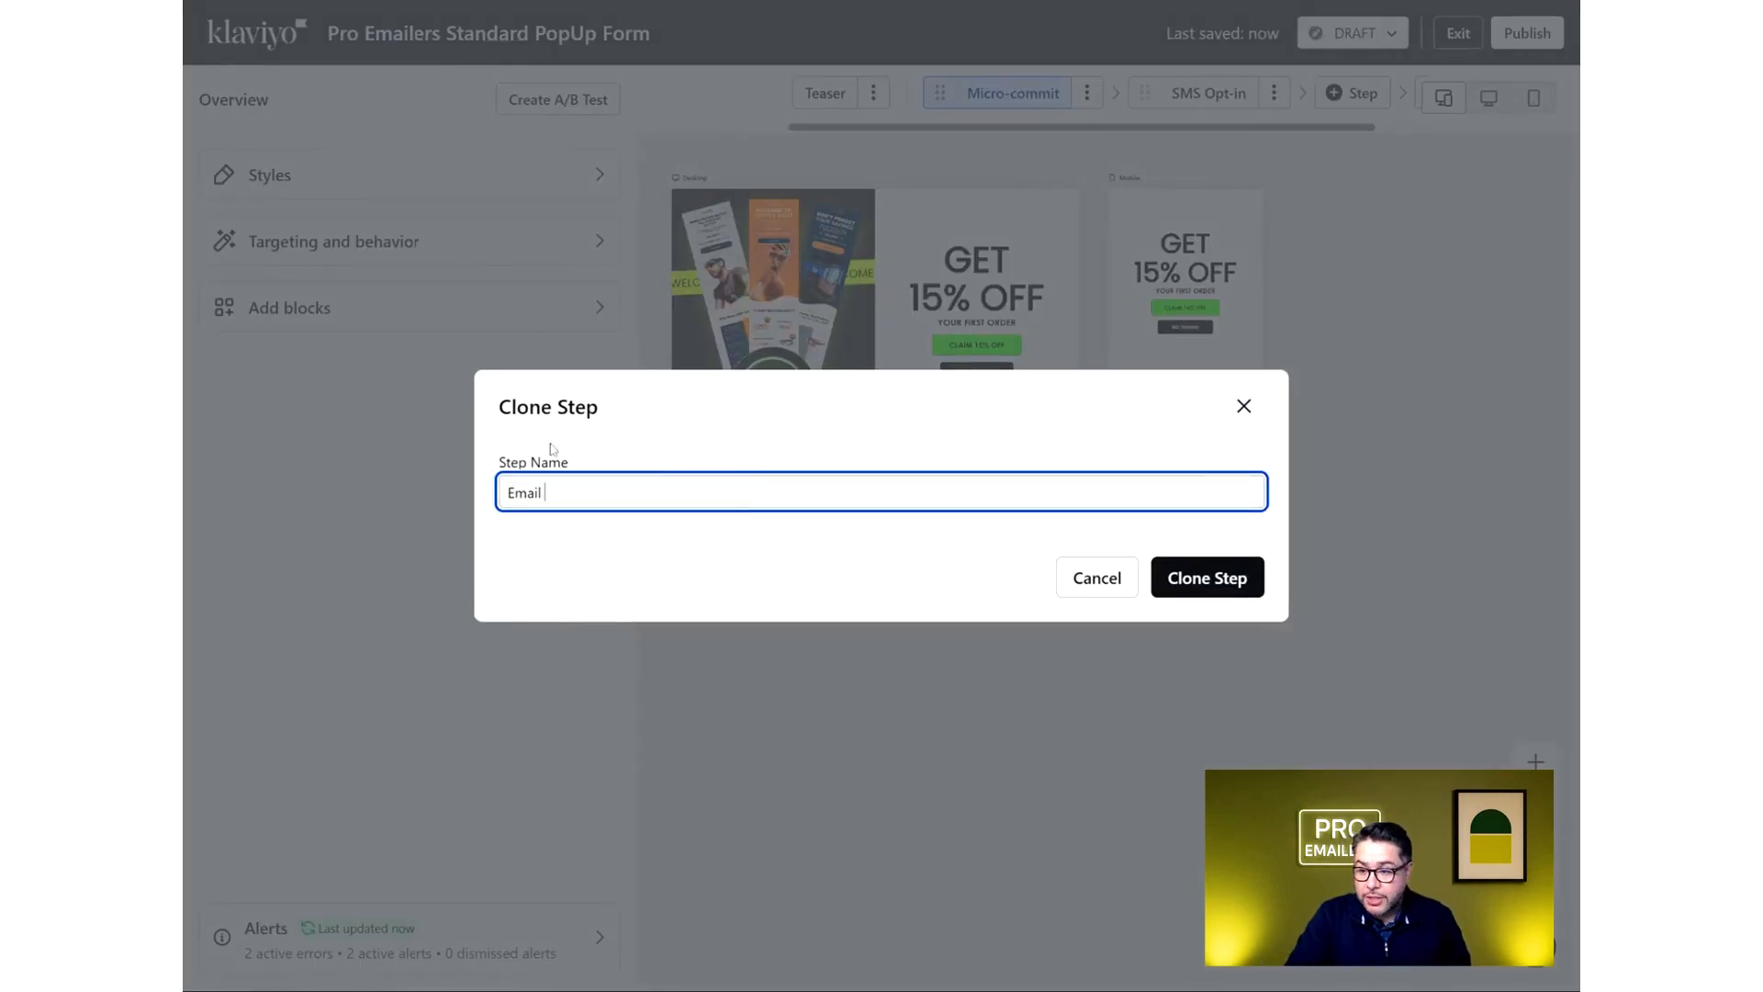
text(Capture)
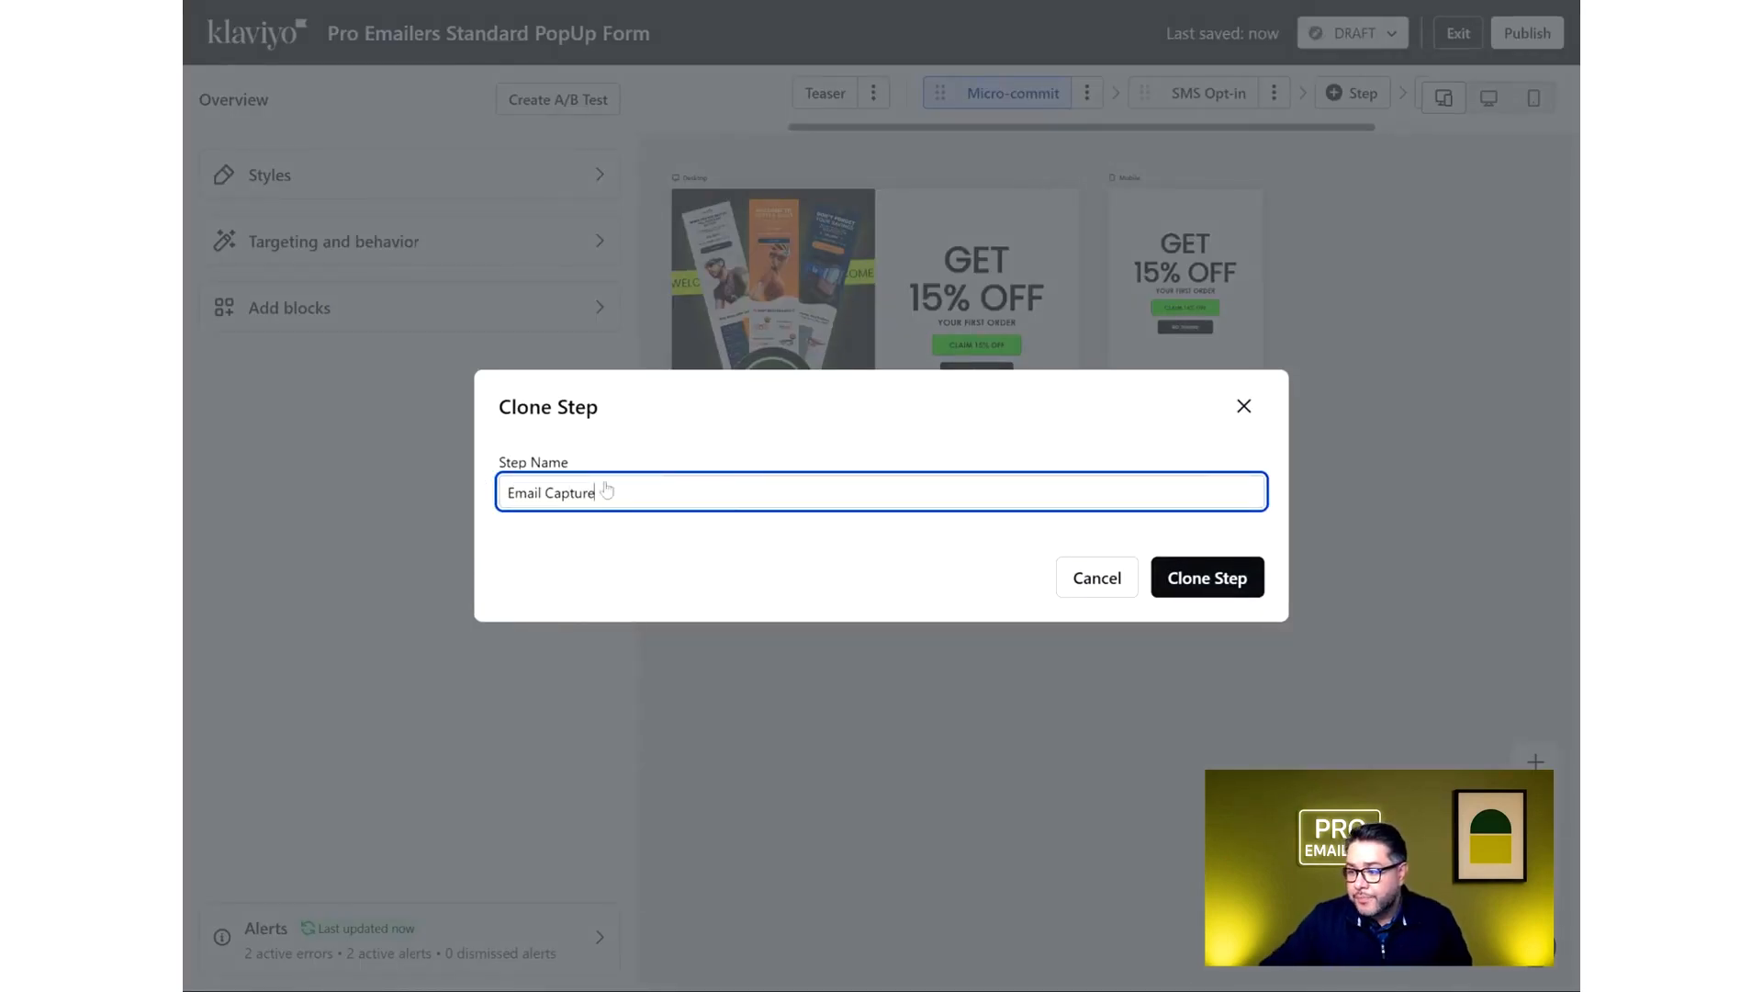
click(1234, 579)
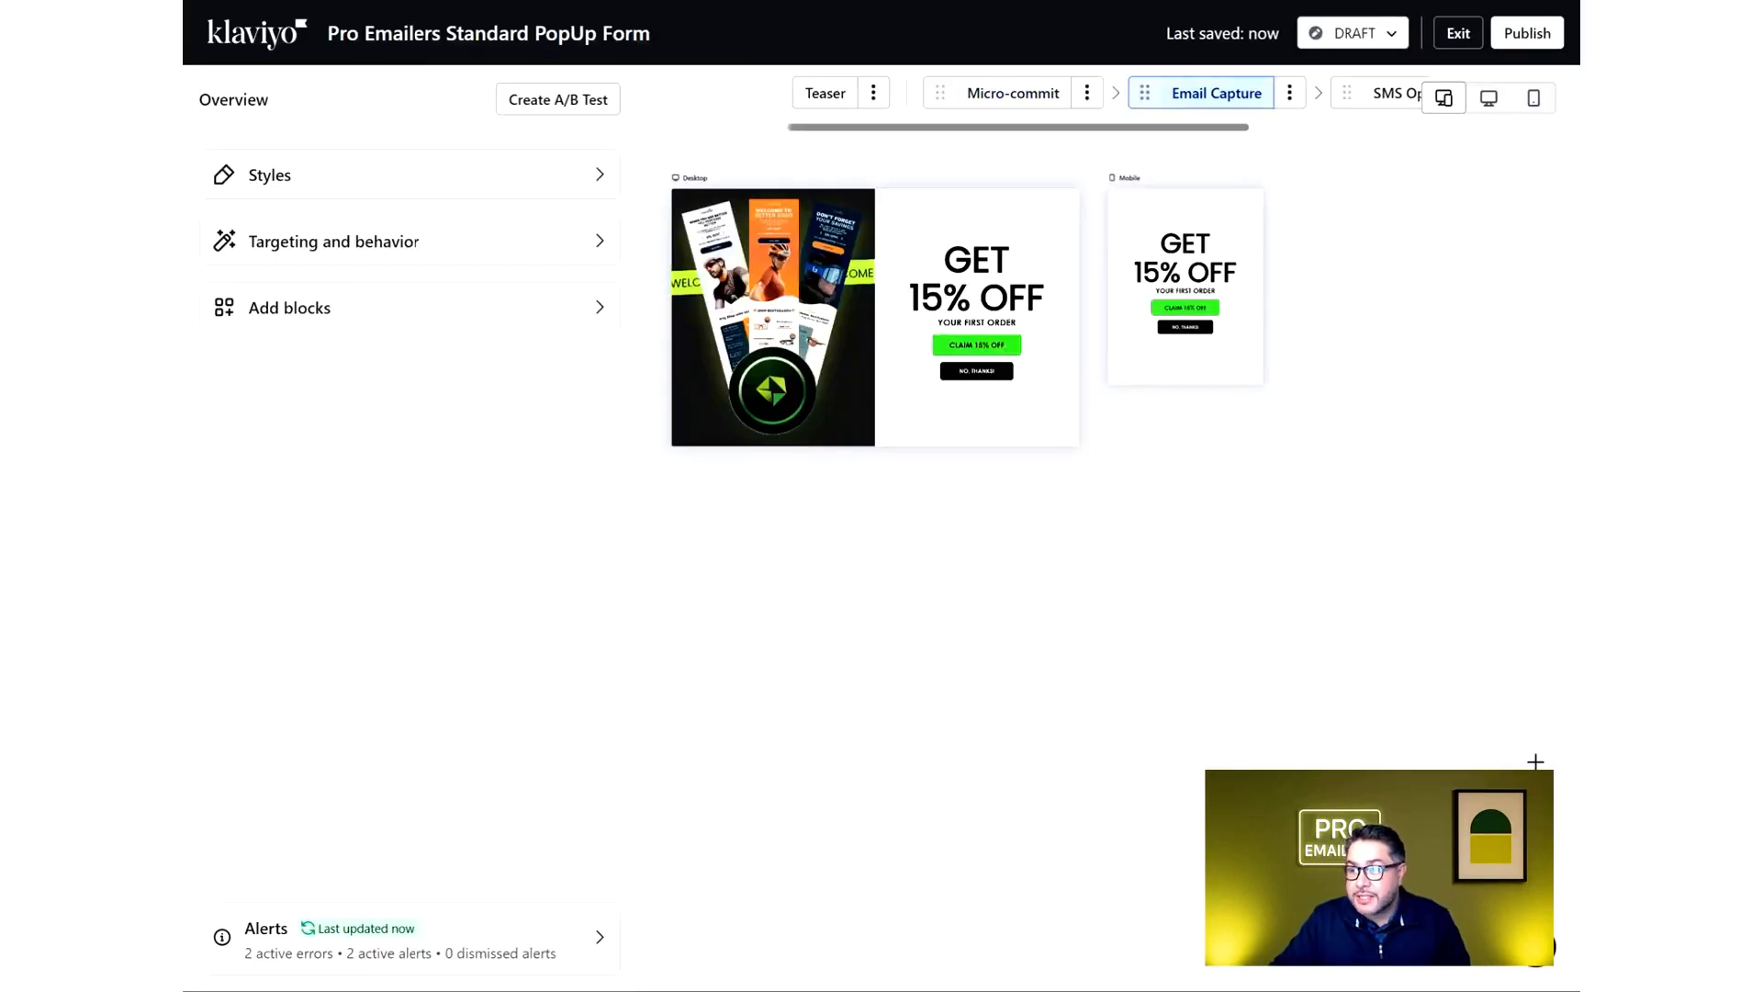
Delete the black NO, THANKS! button block from the Email Capture step
click(1027, 93)
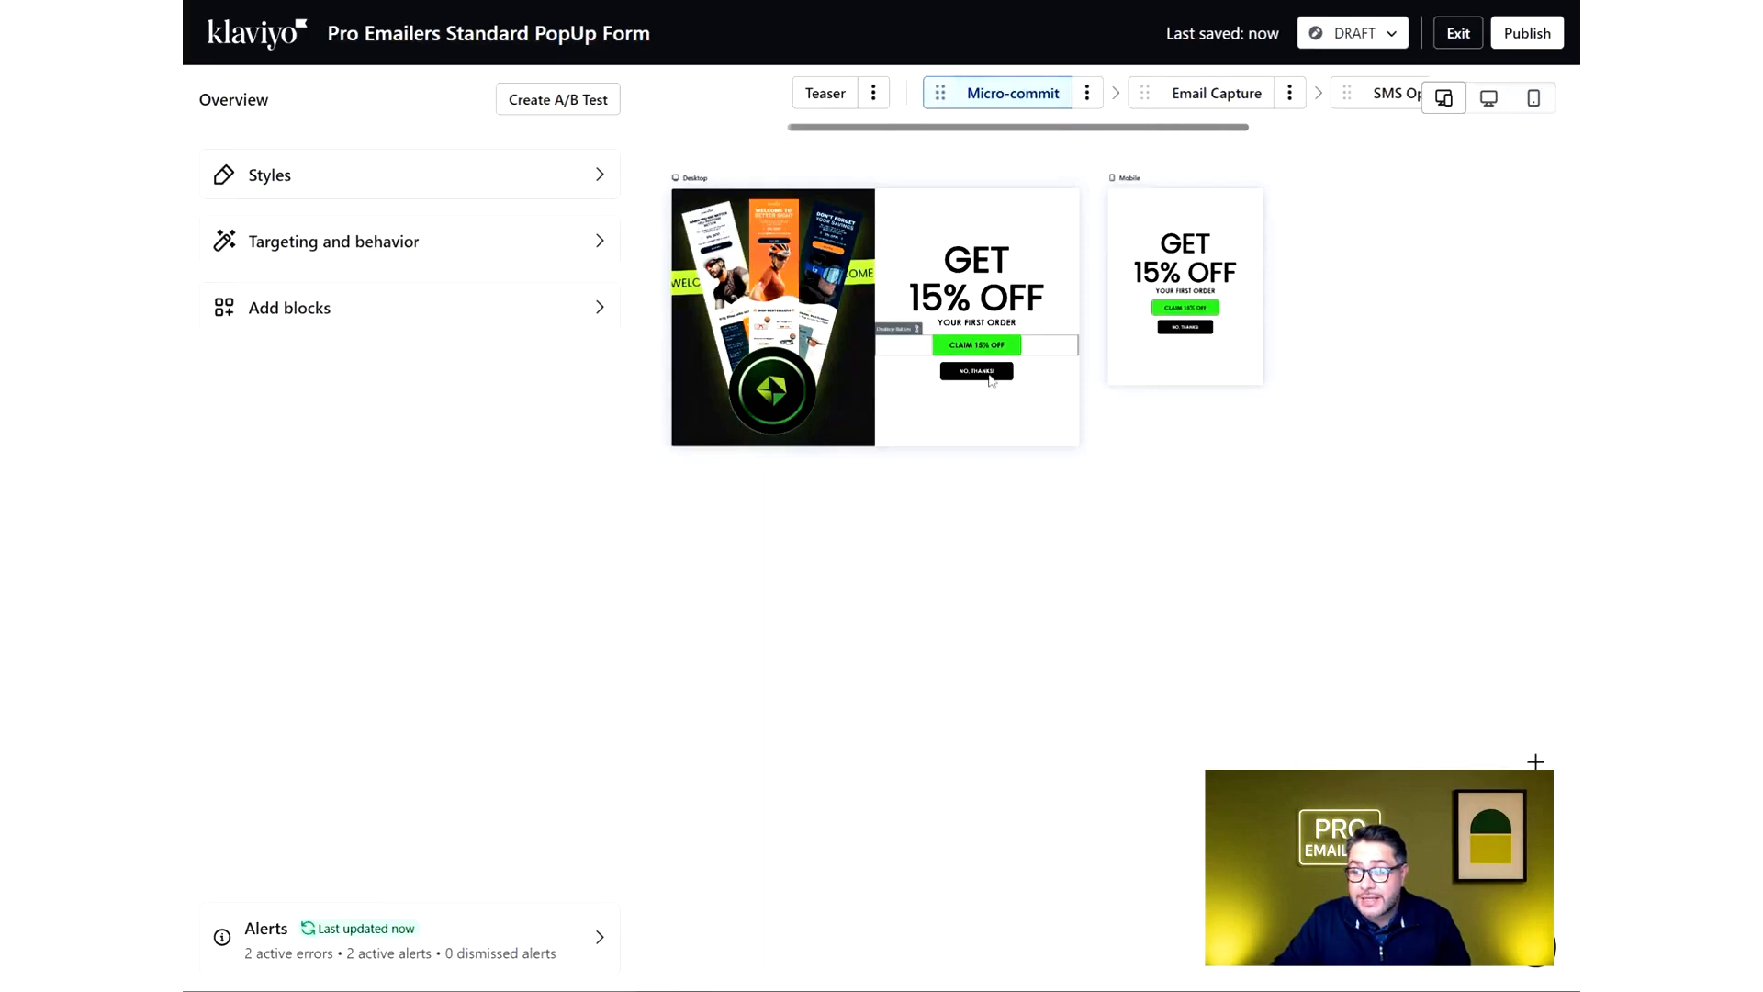
click(1196, 95)
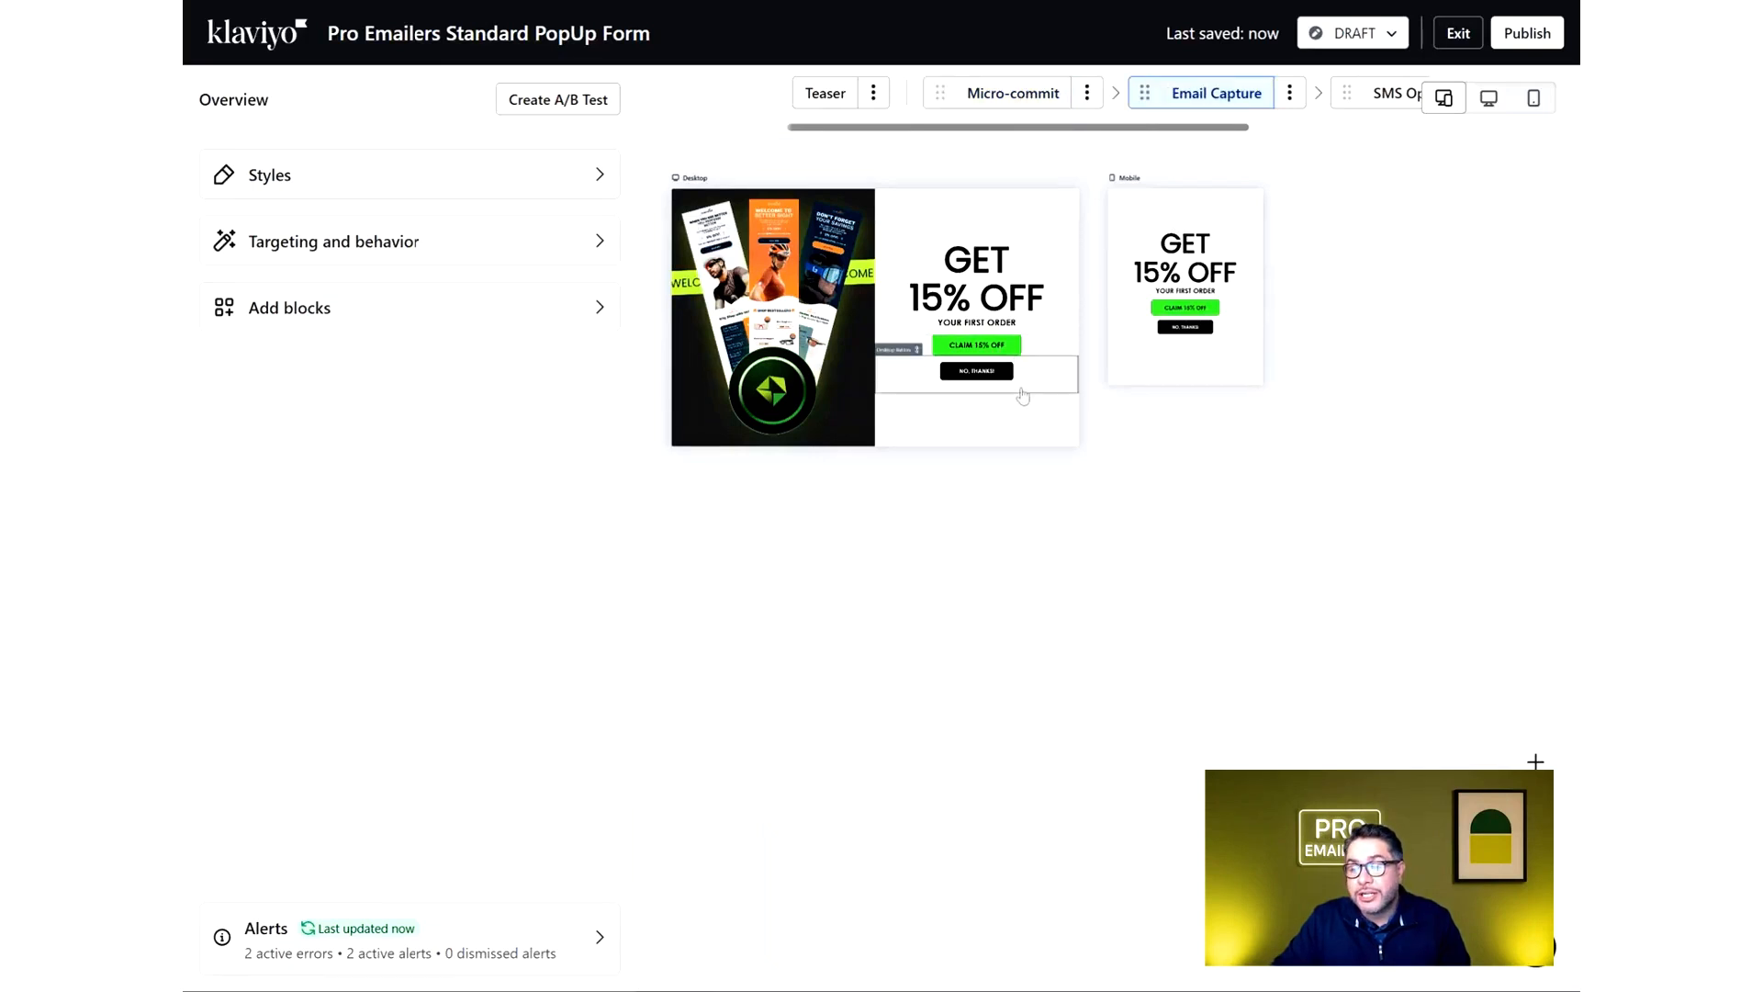
click(984, 353)
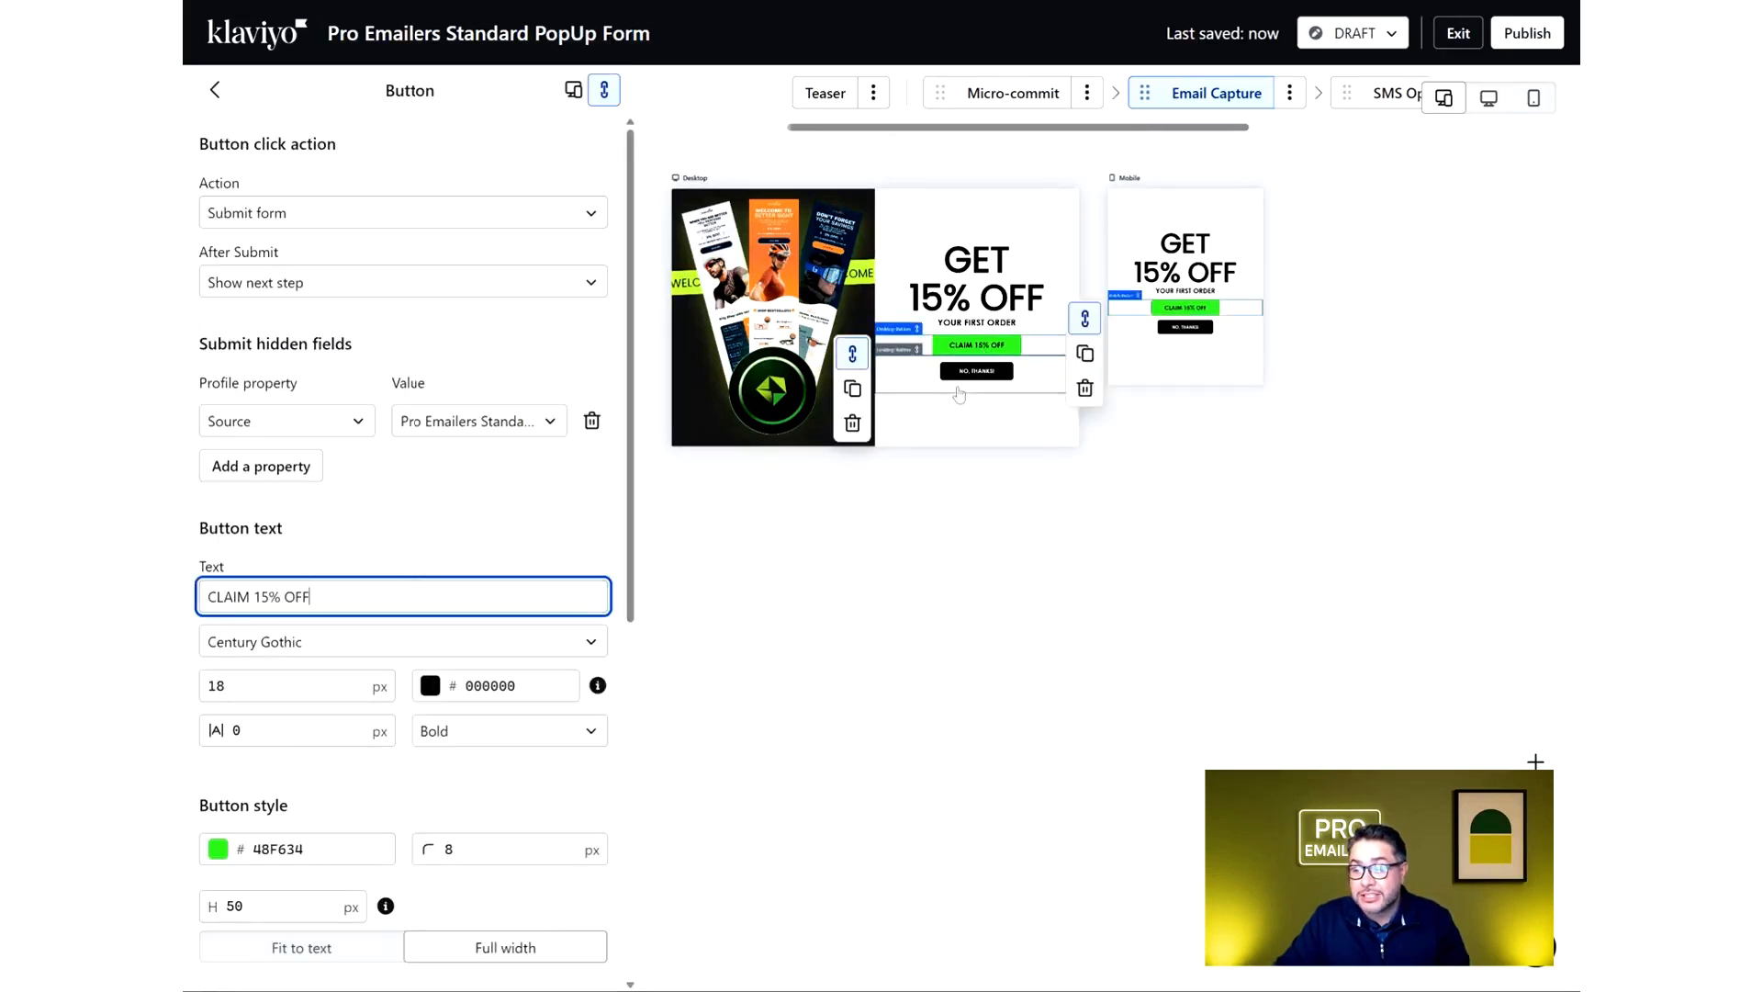
click(974, 352)
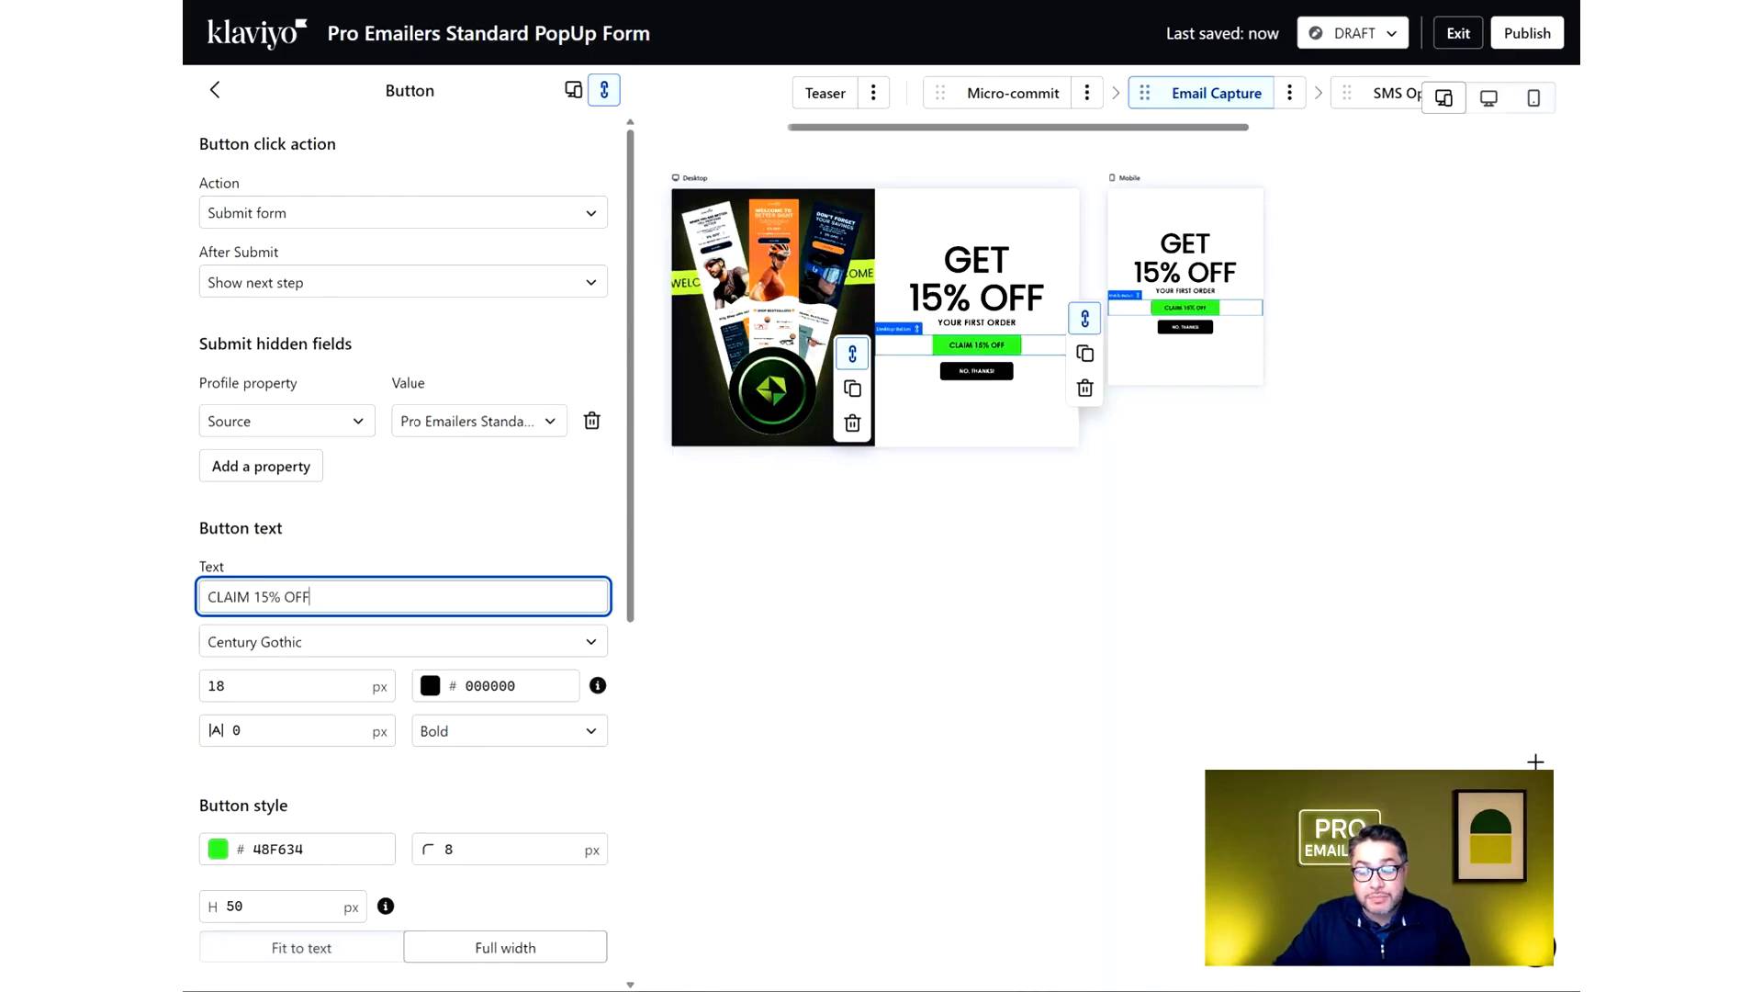
click(975, 386)
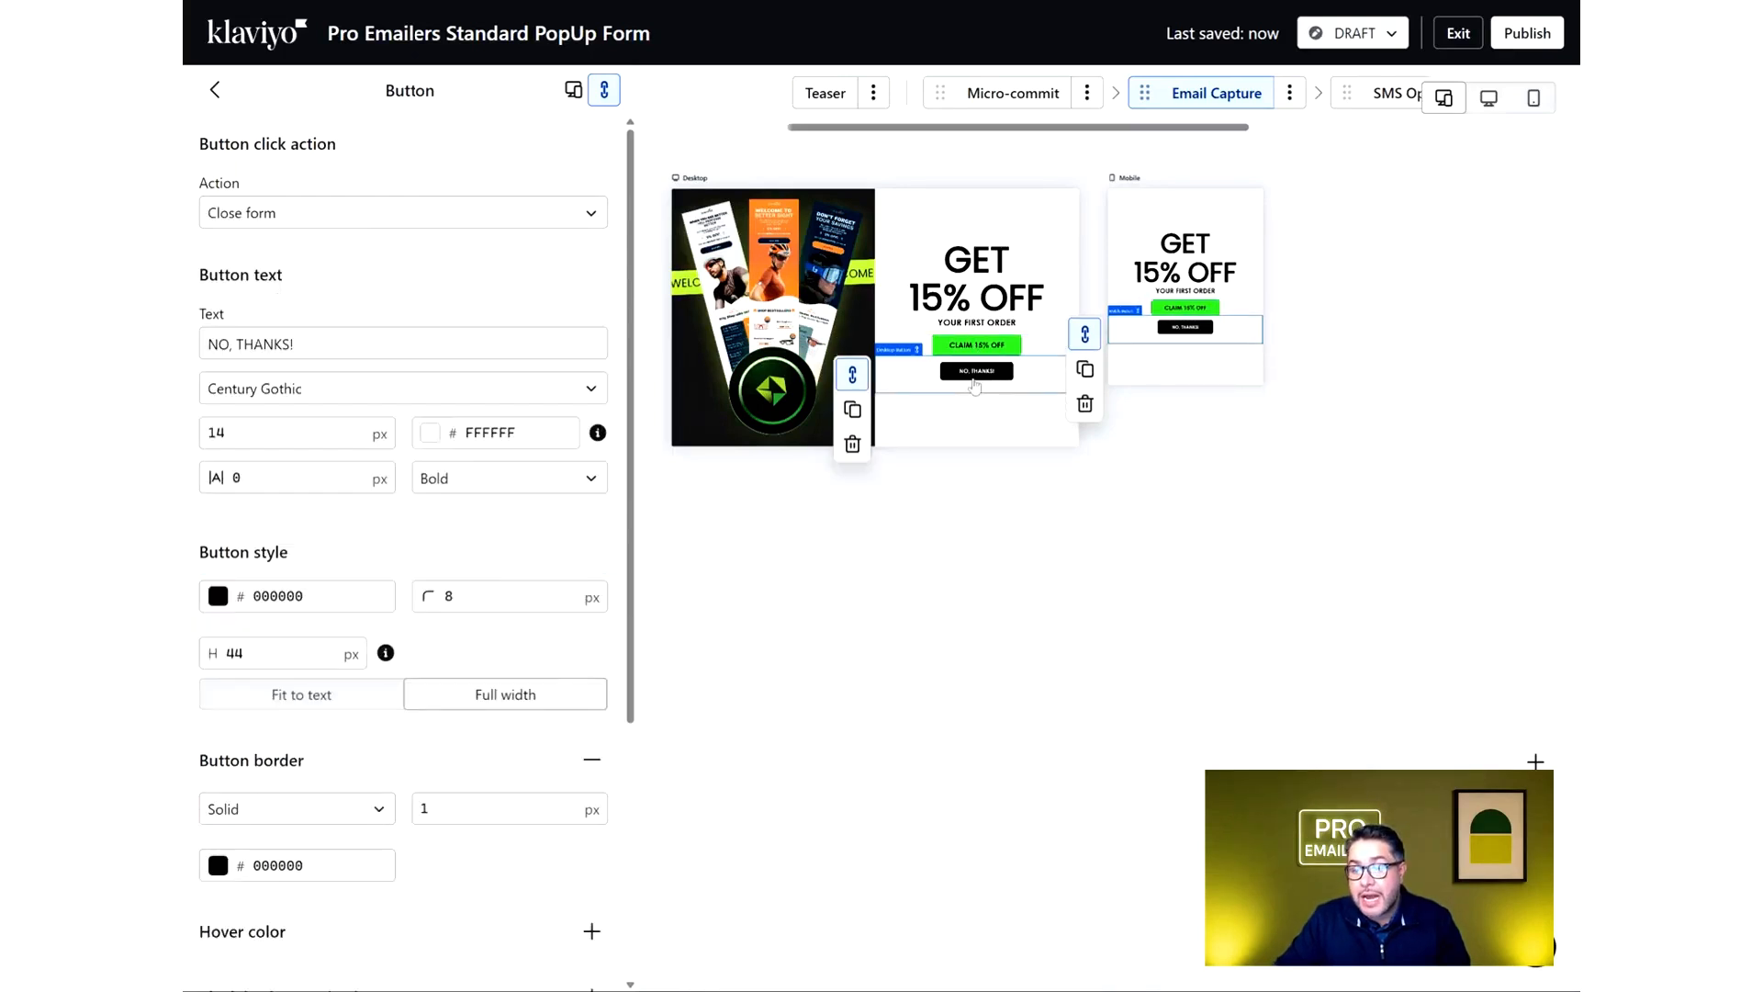
click(1085, 404)
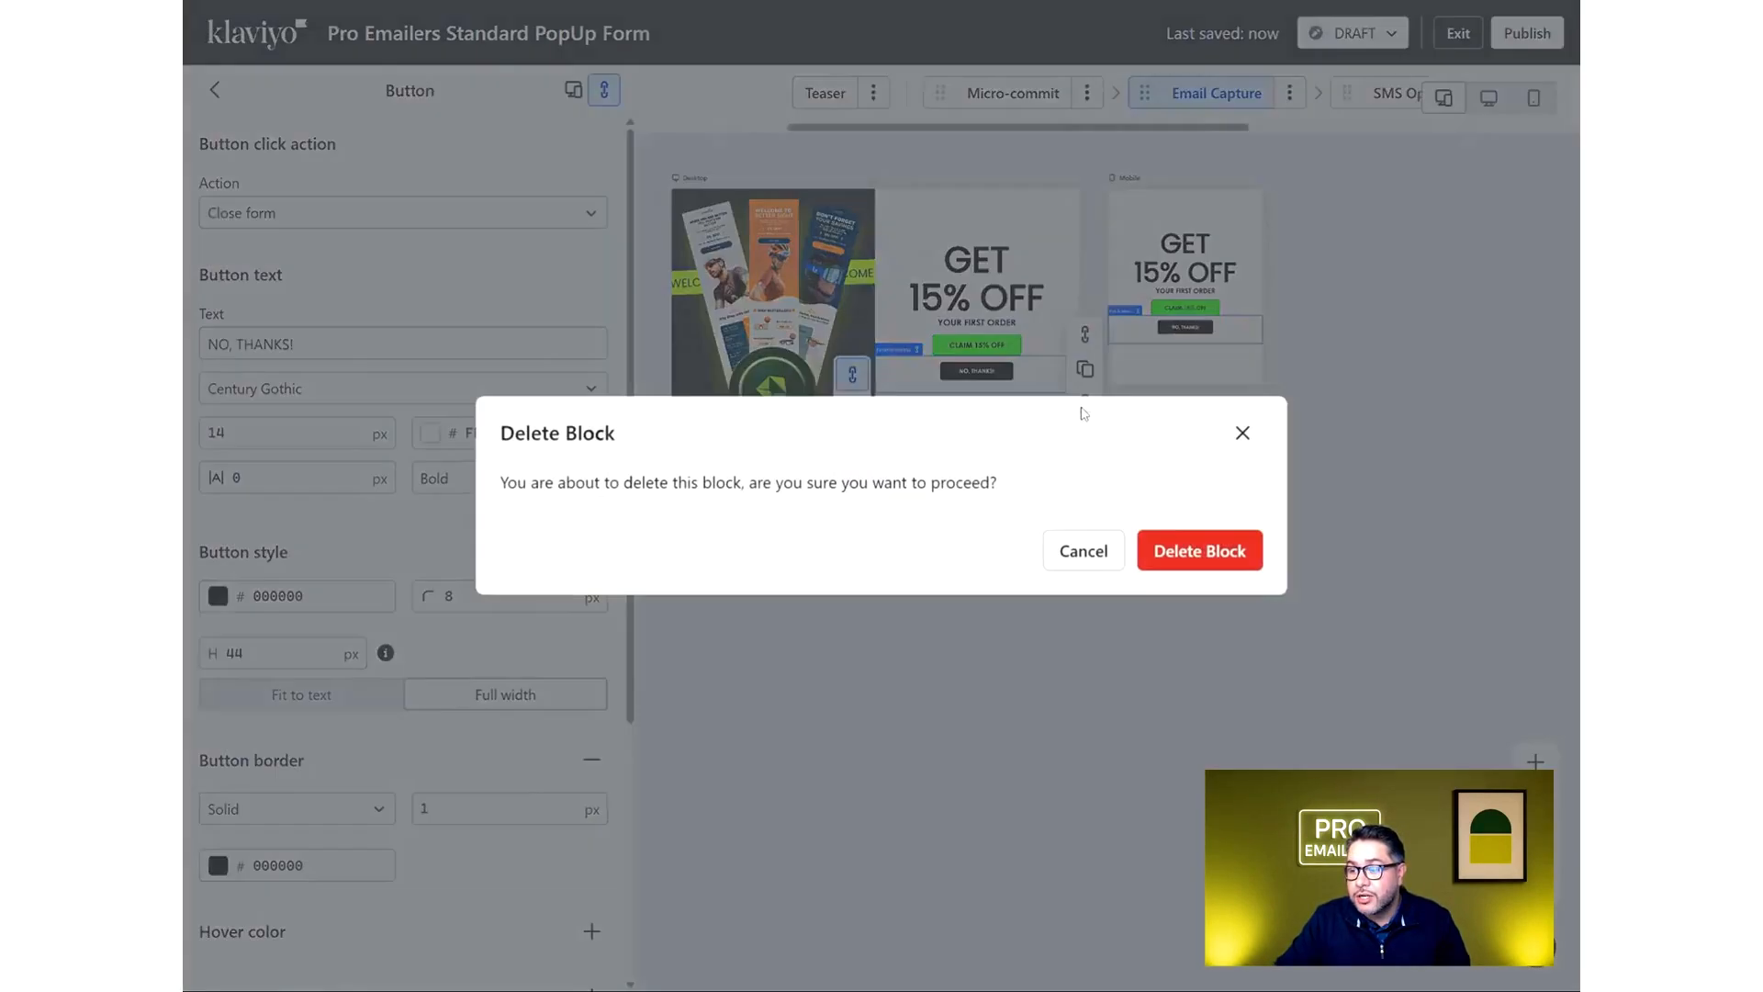
click(1185, 552)
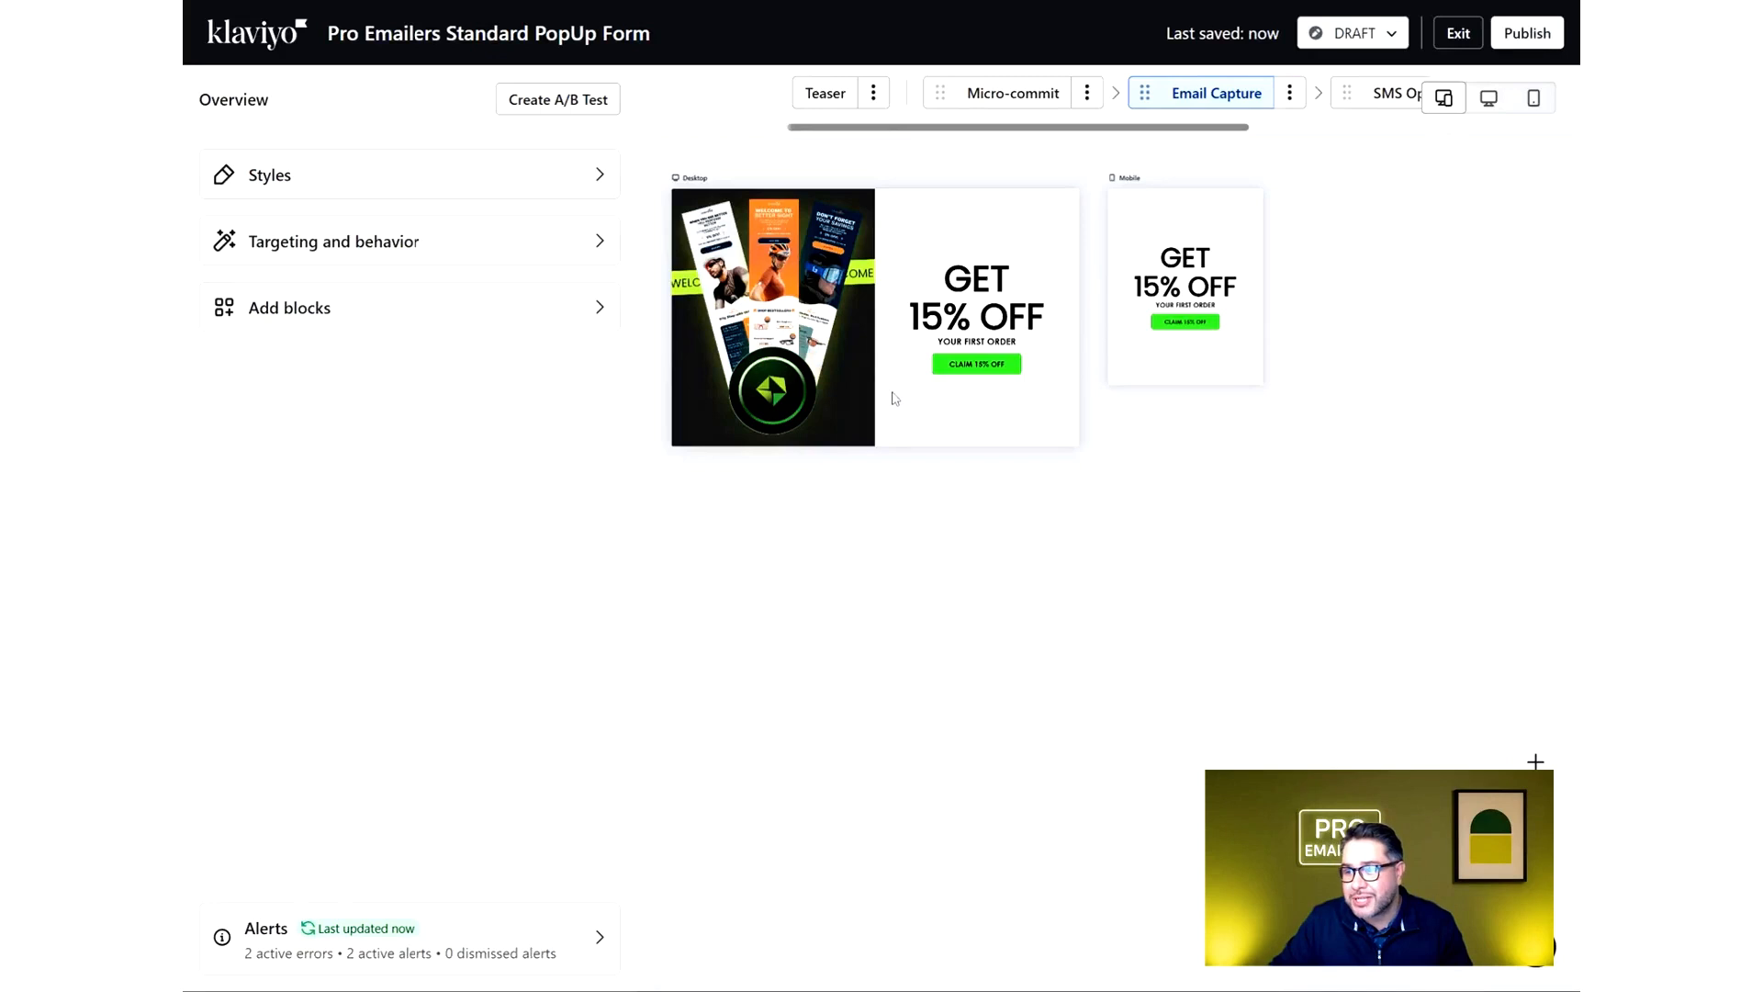
Add an email input block above the CLAIM 15% OFF button in the Email Capture step and label it Email
click(595, 315)
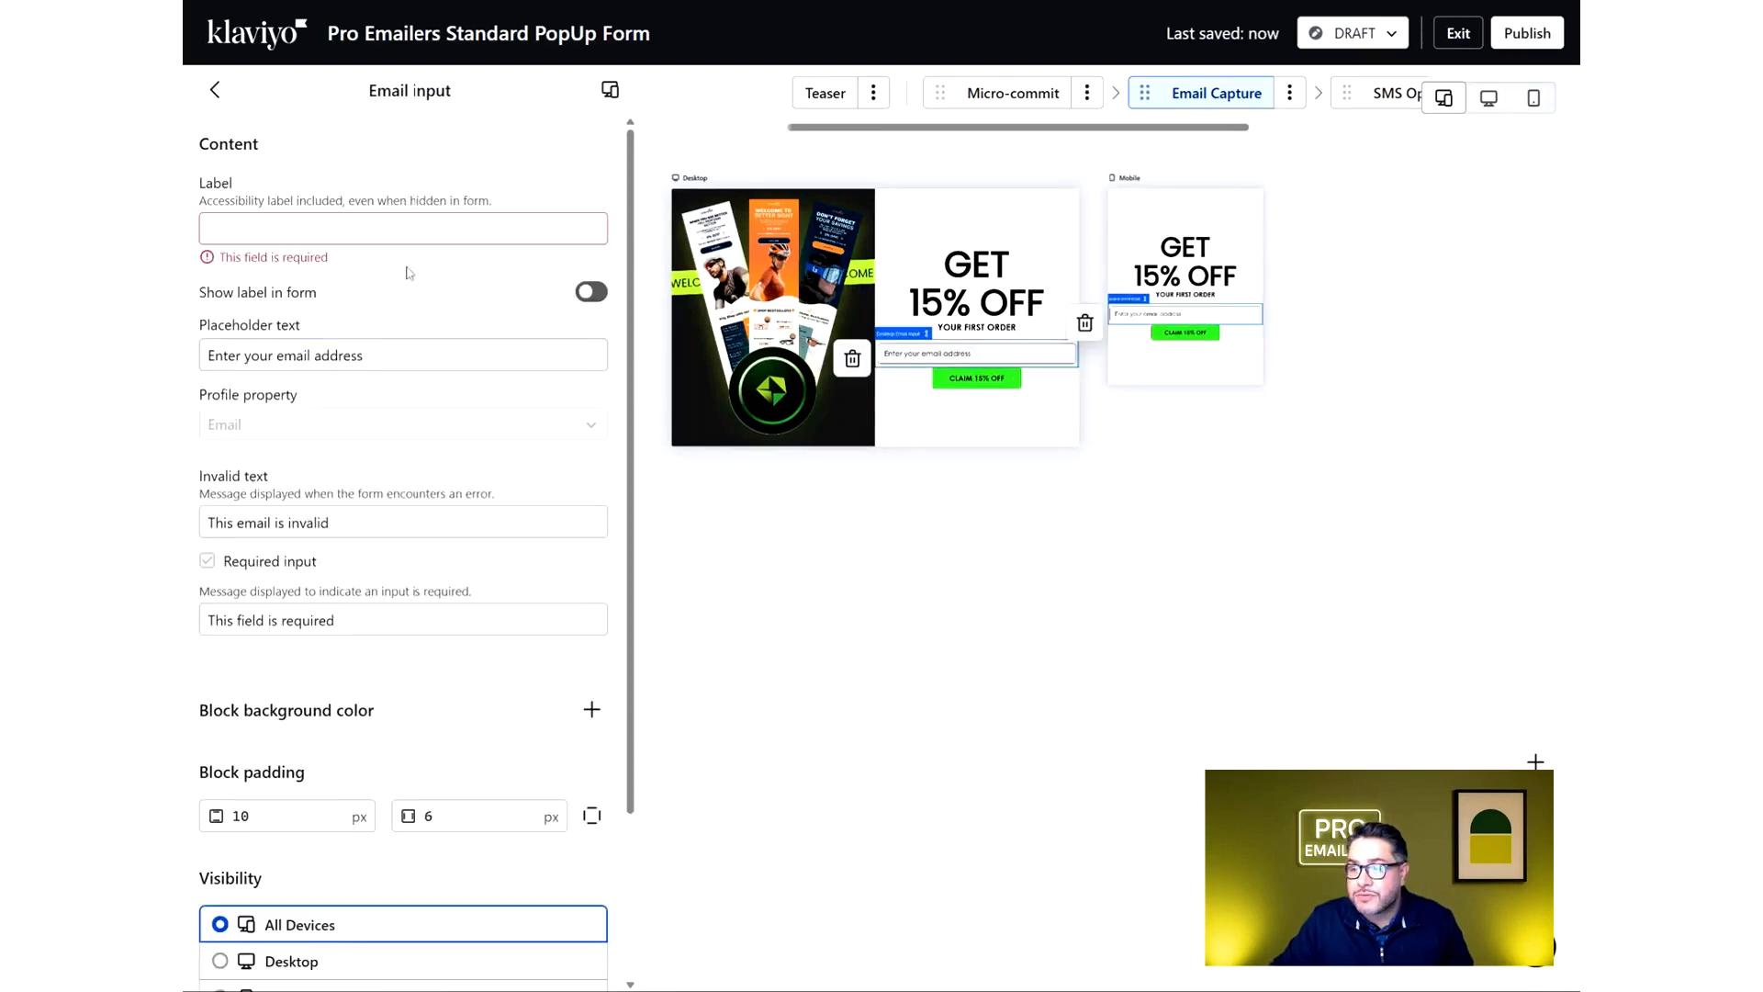
text(Email)
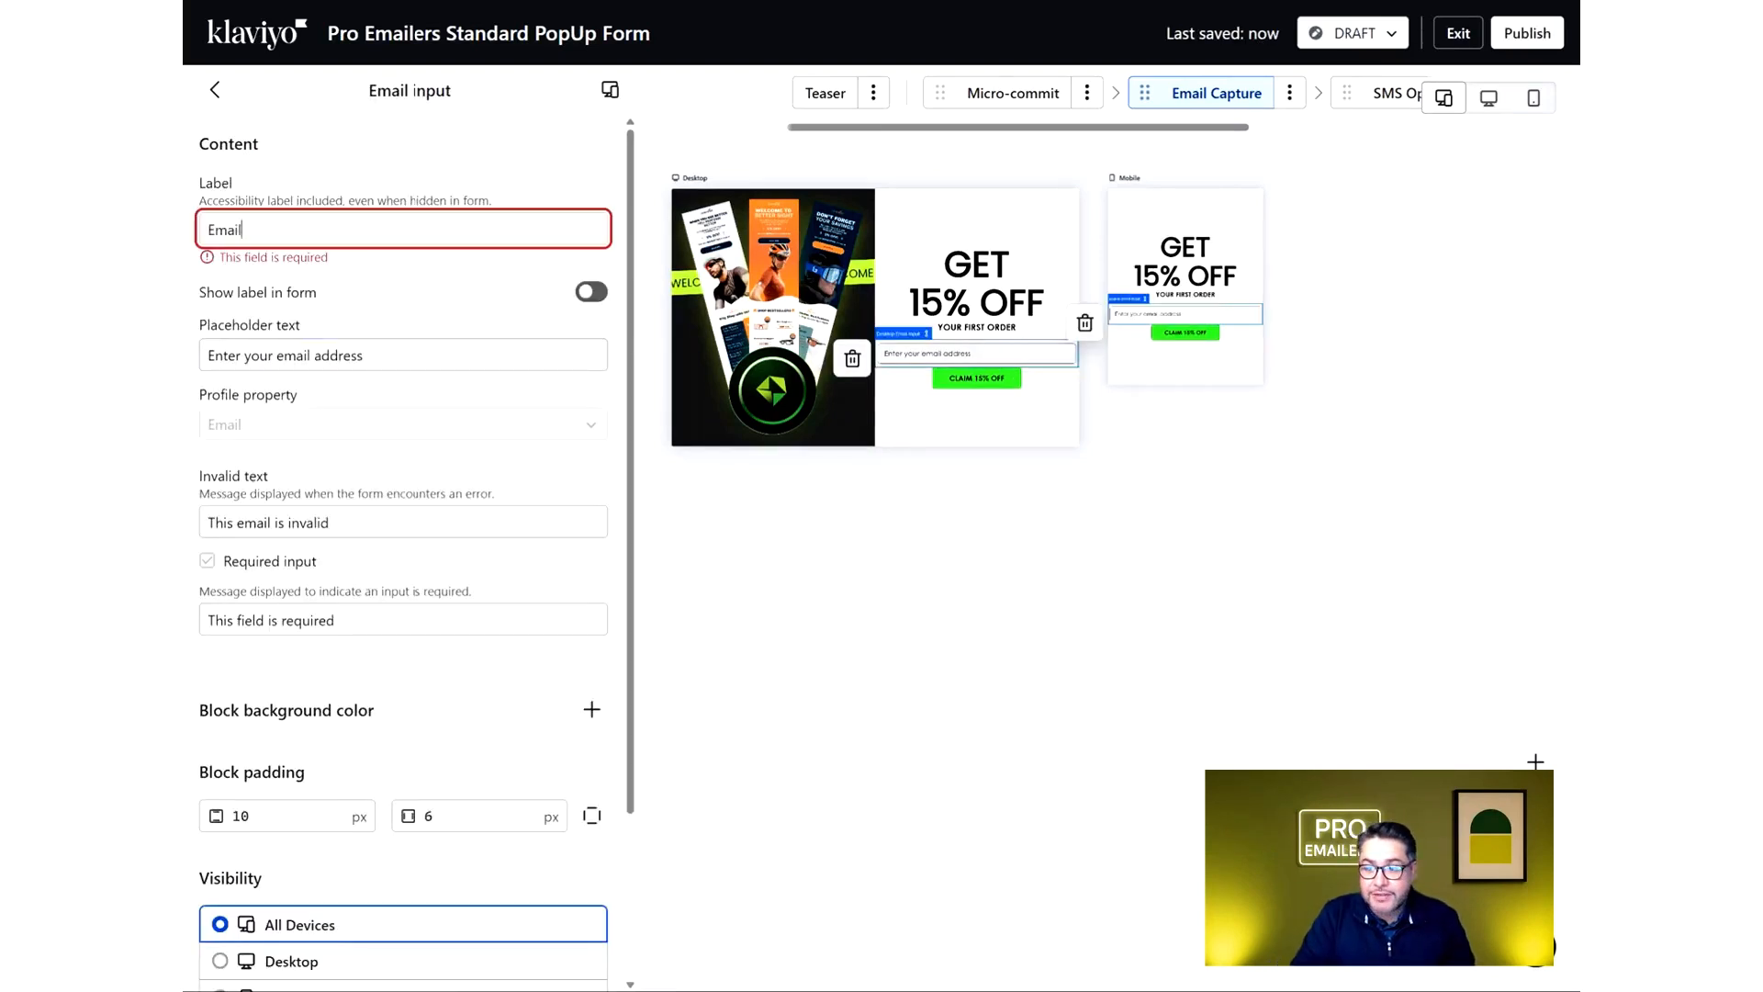
Try showing the email input's label in the form and turn it off again
click(441, 292)
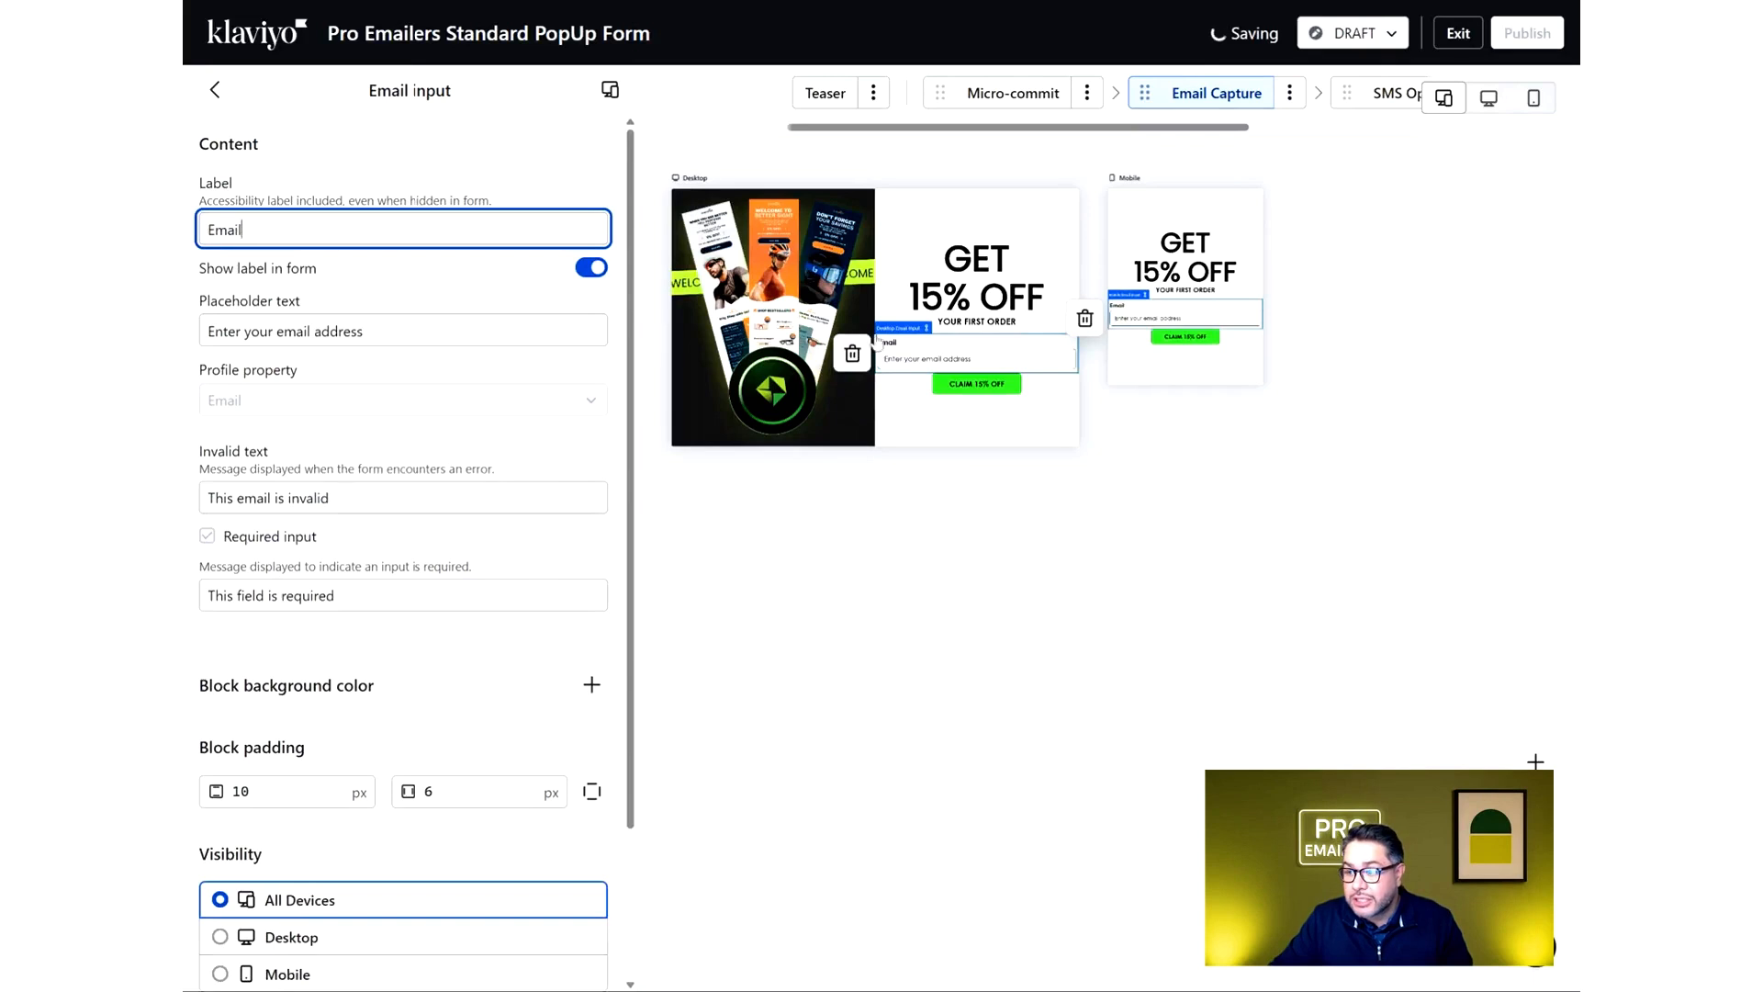
click(1536, 762)
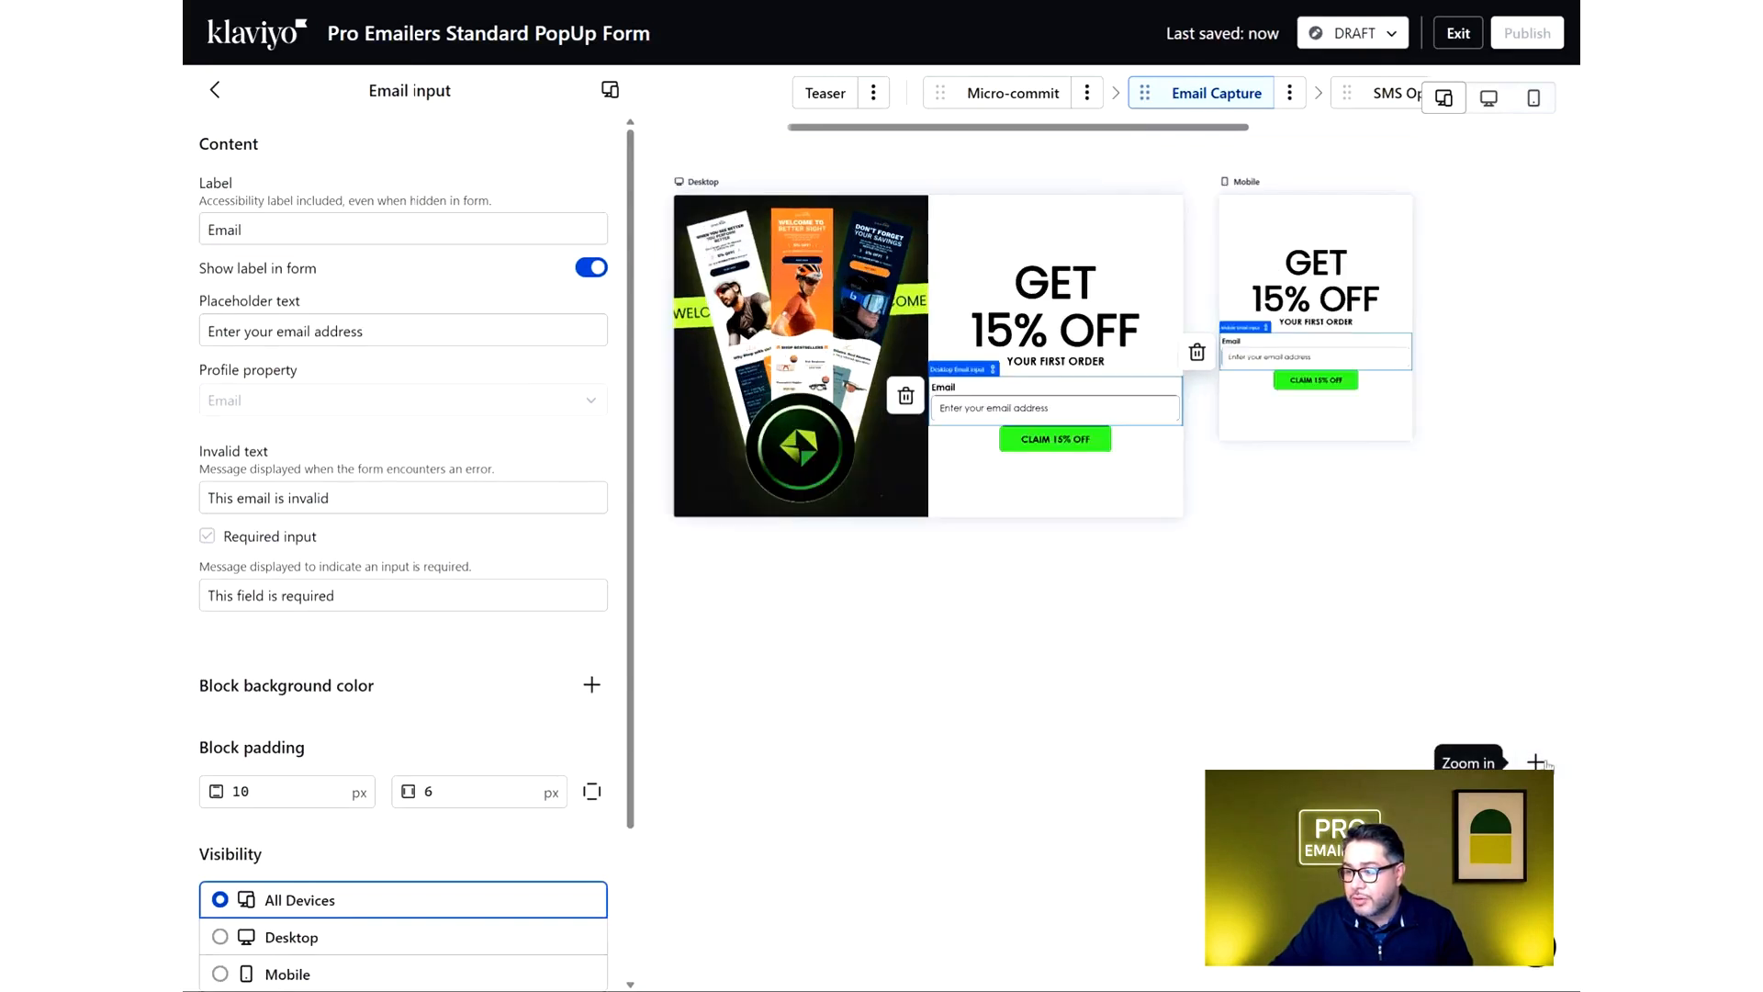
click(1535, 763)
click(1536, 763)
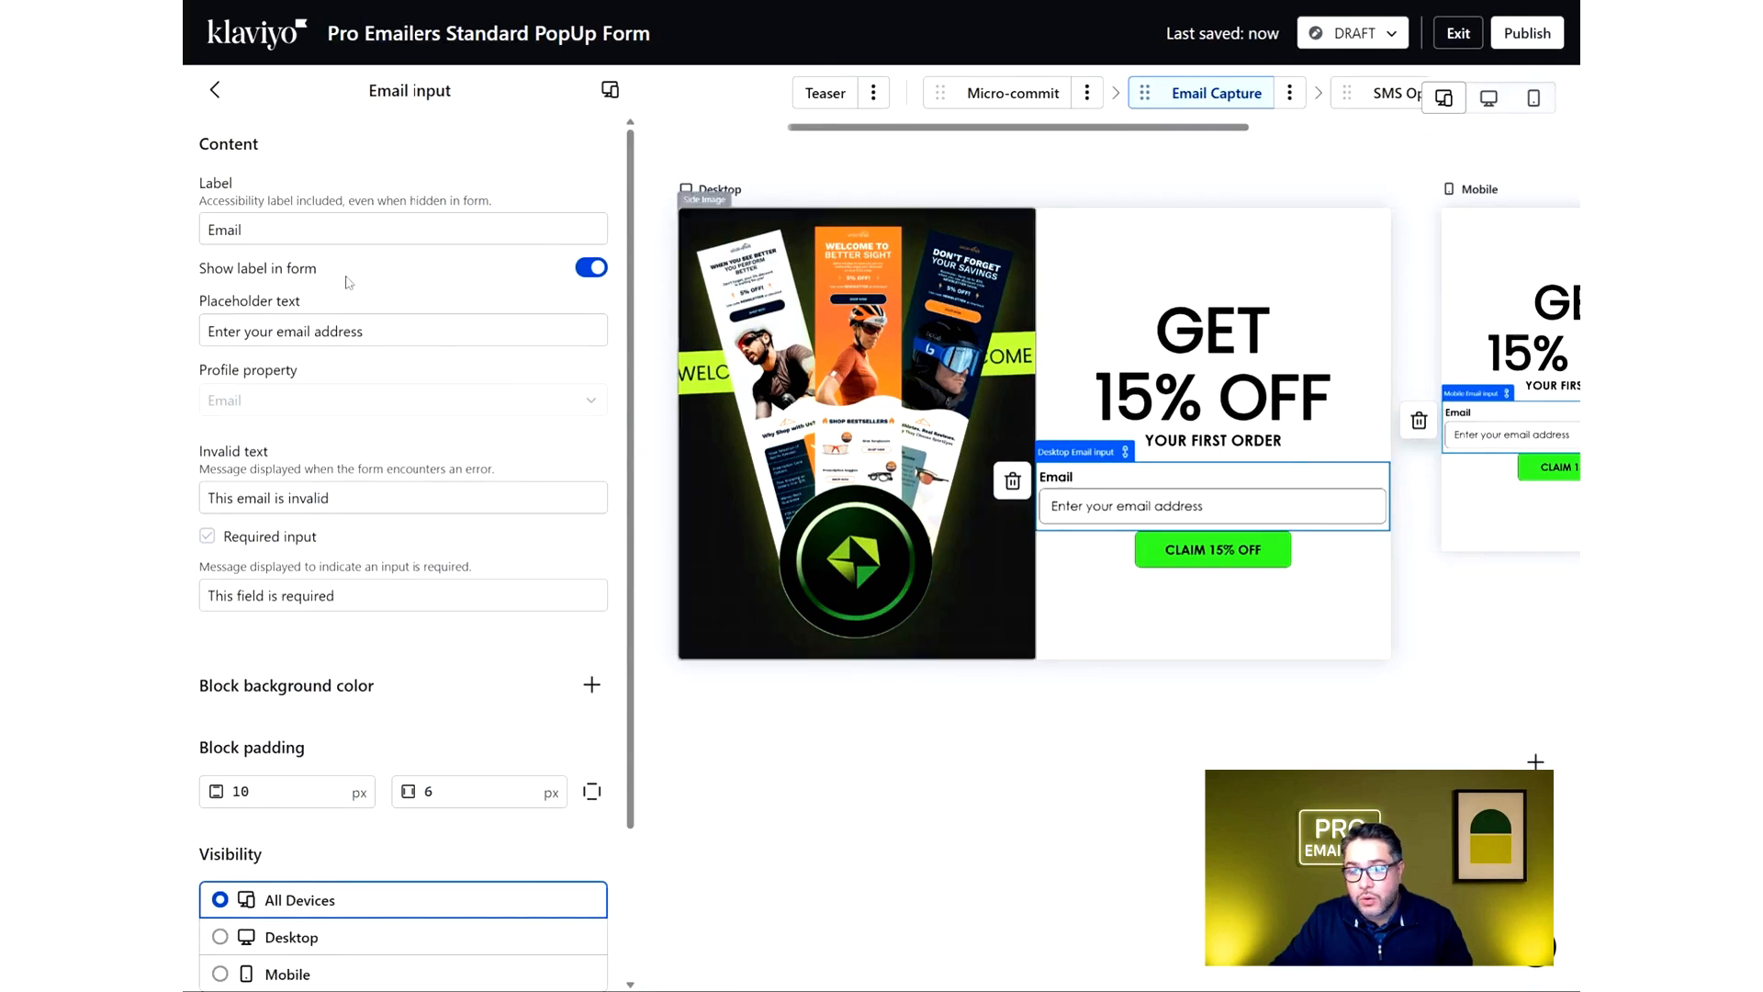
click(599, 274)
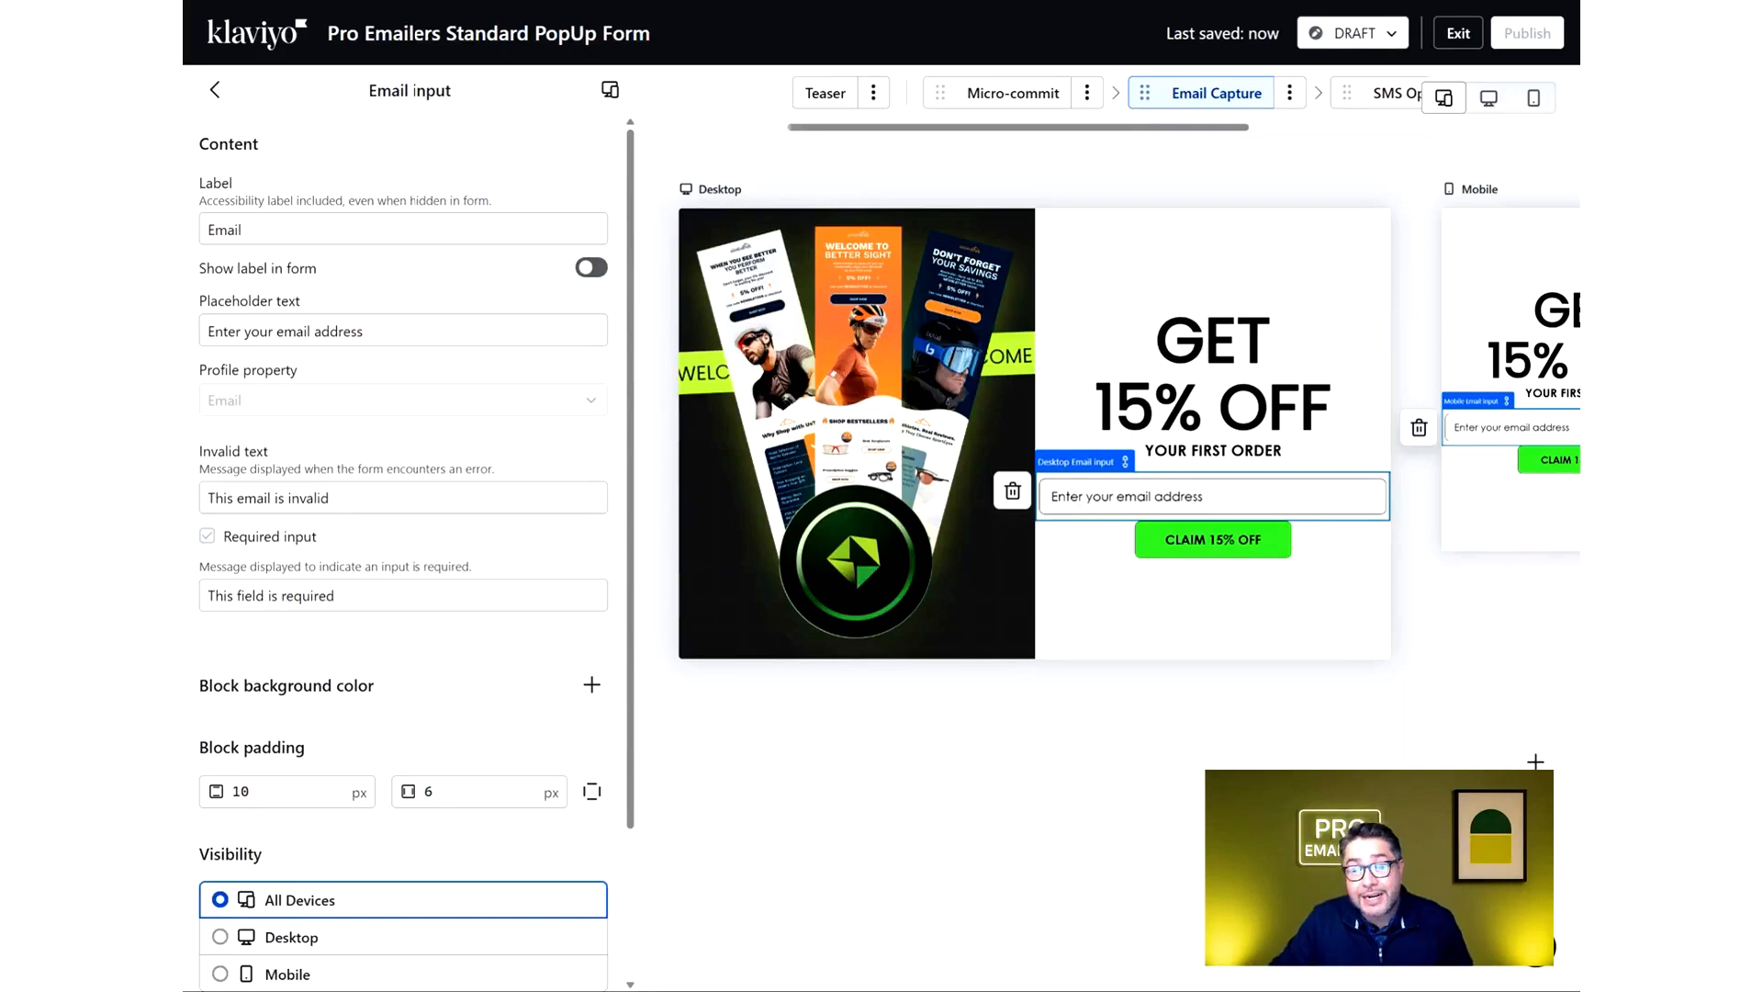
Set the email input block's horizontal padding to 40 px, keeping the placeholder text Enter your email address
triple_click(289, 322)
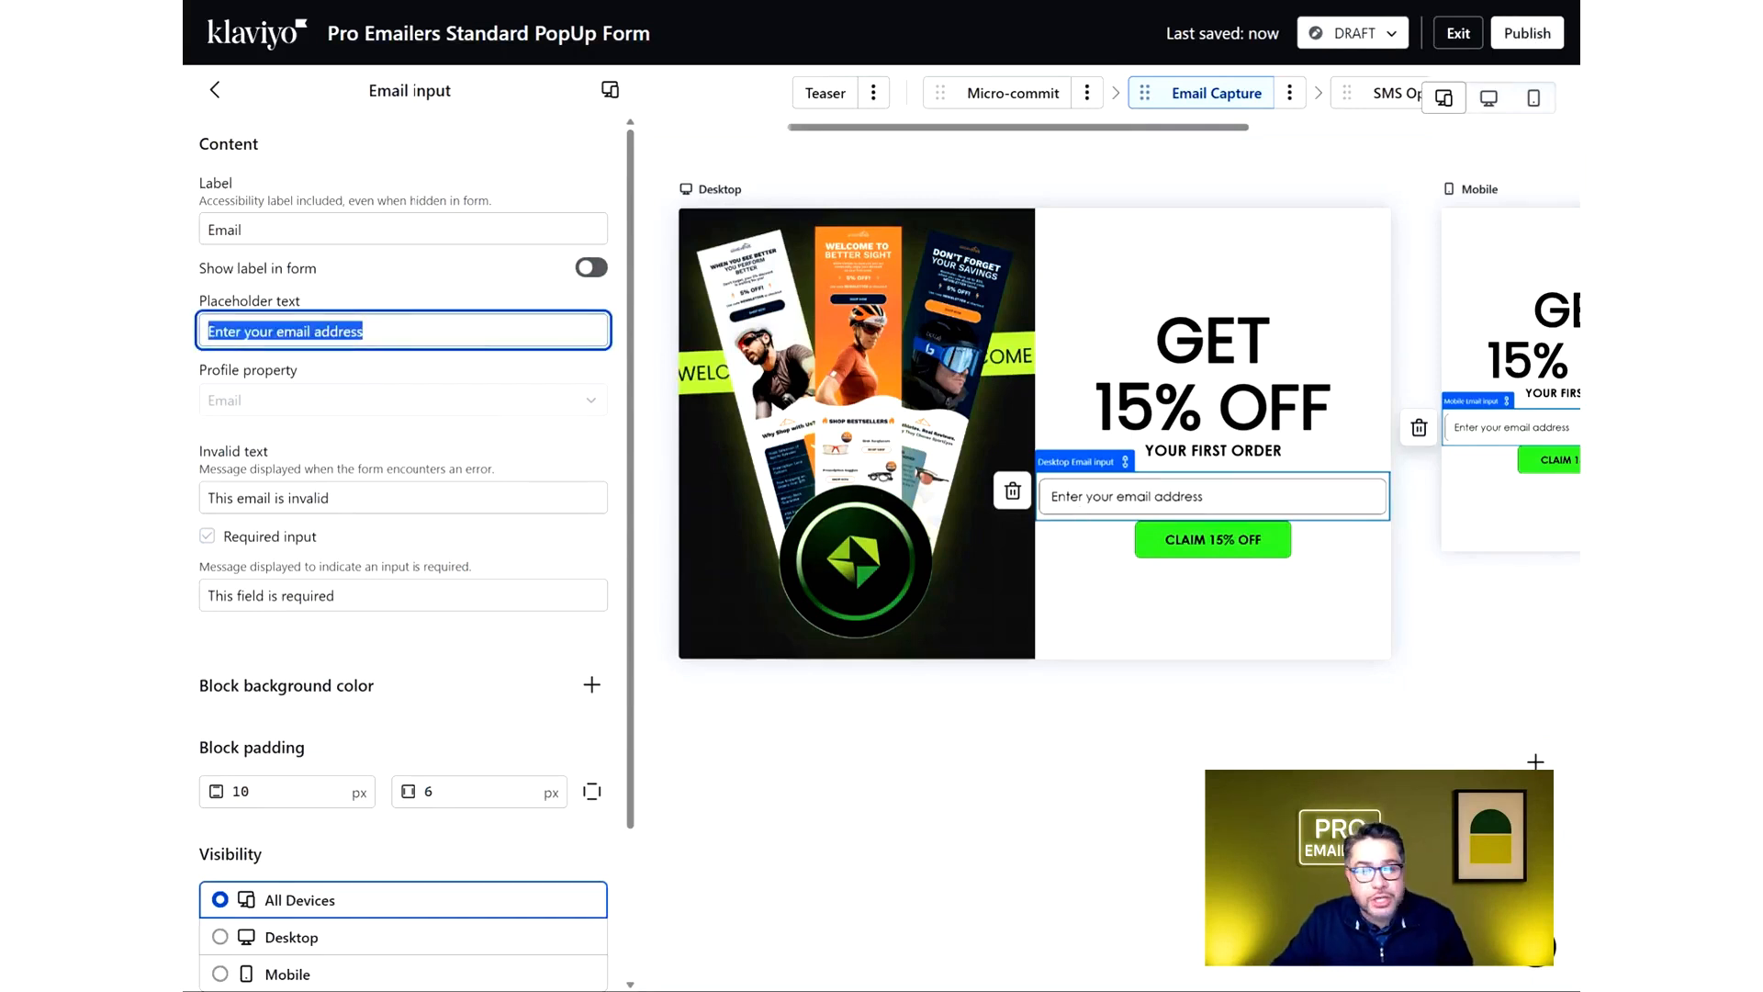
click(259, 331)
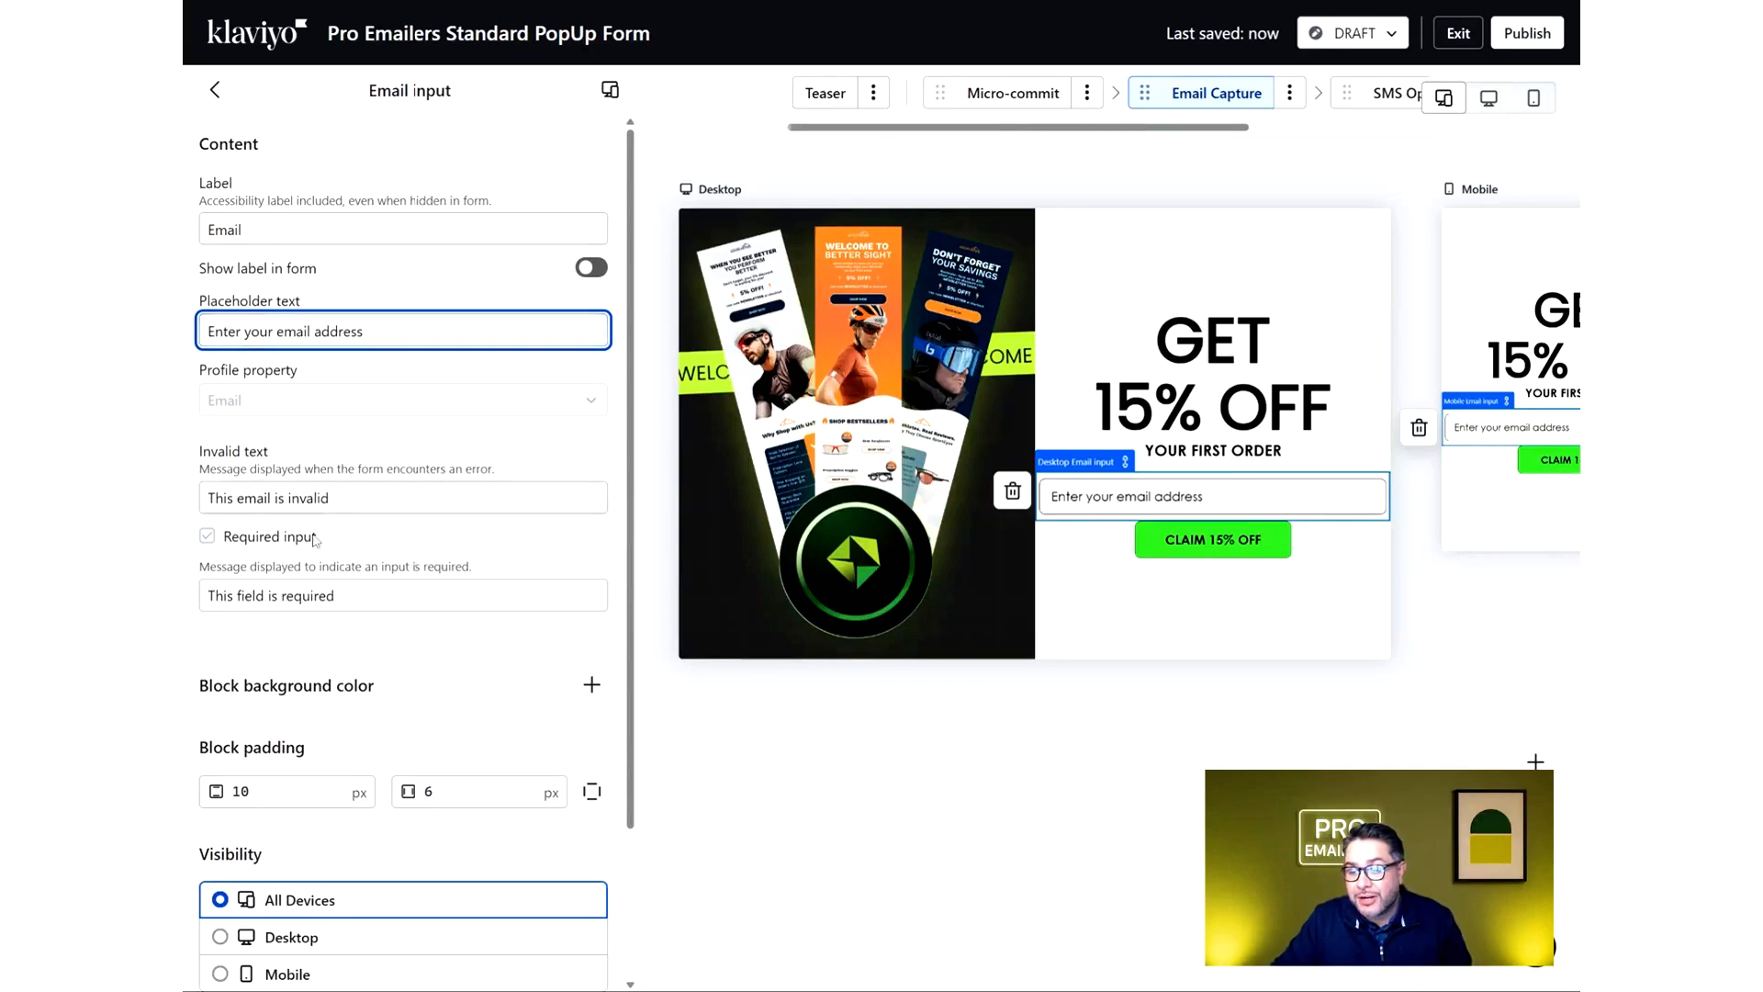
scroll(383, 519, down, 2)
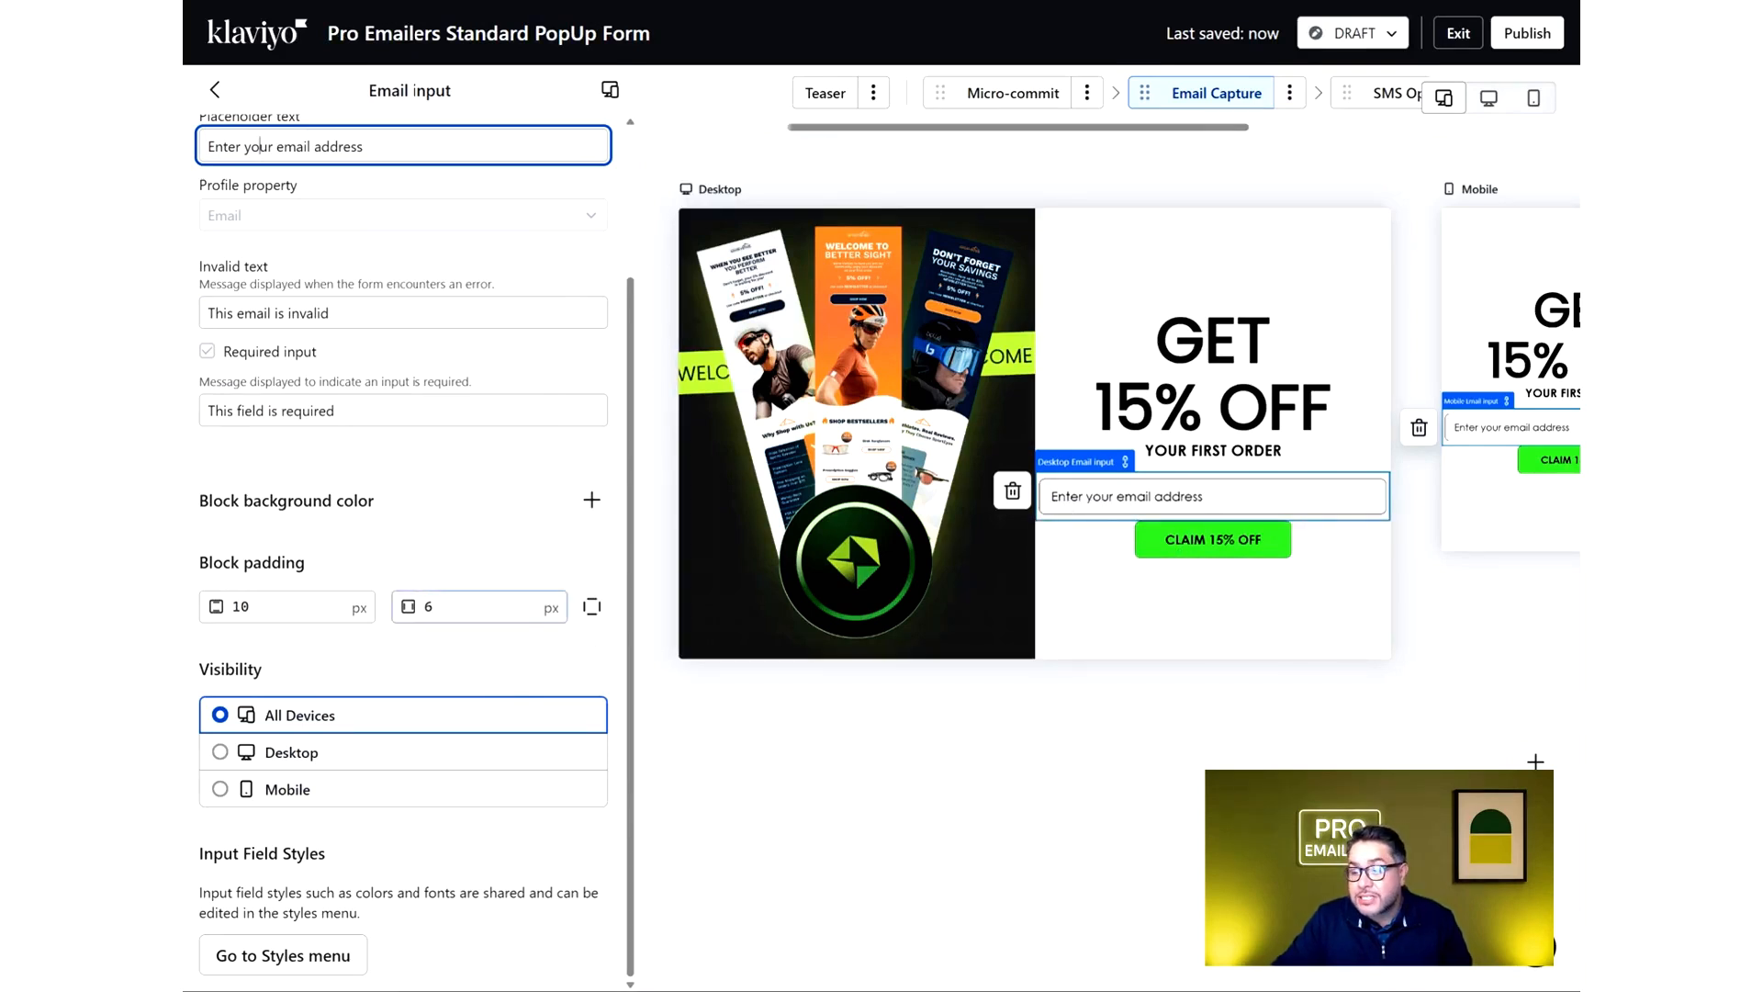
drag(444, 607, 416, 607)
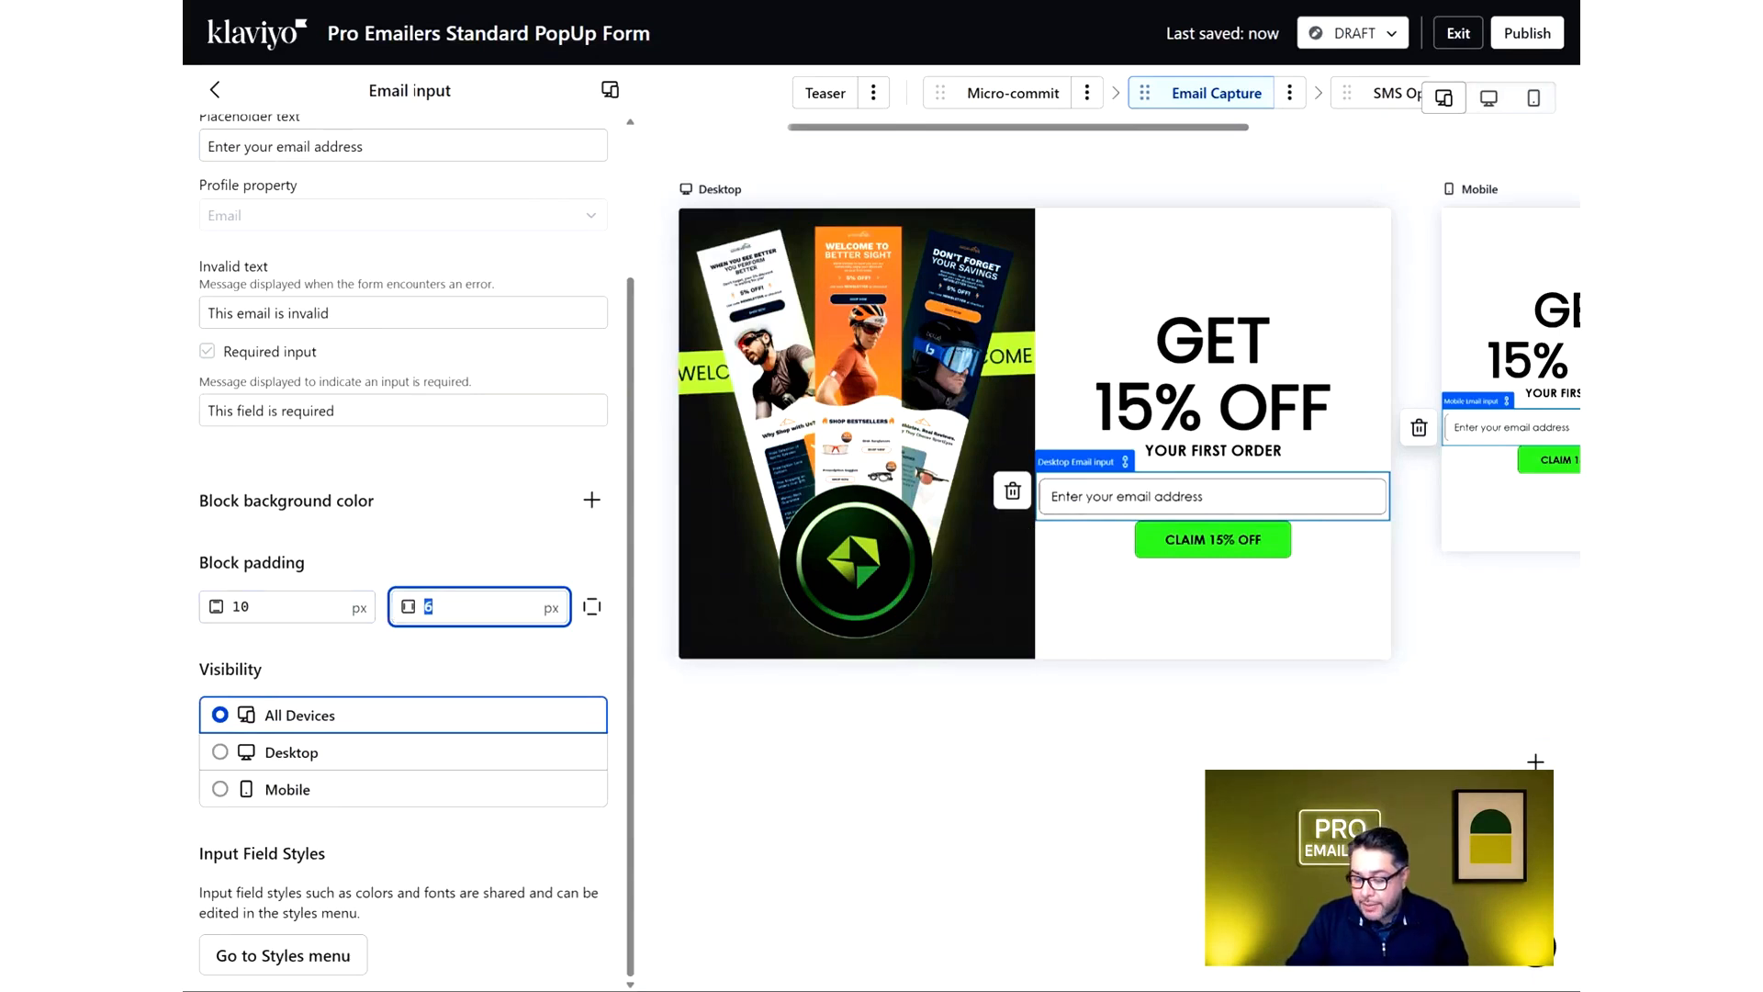
text(40)
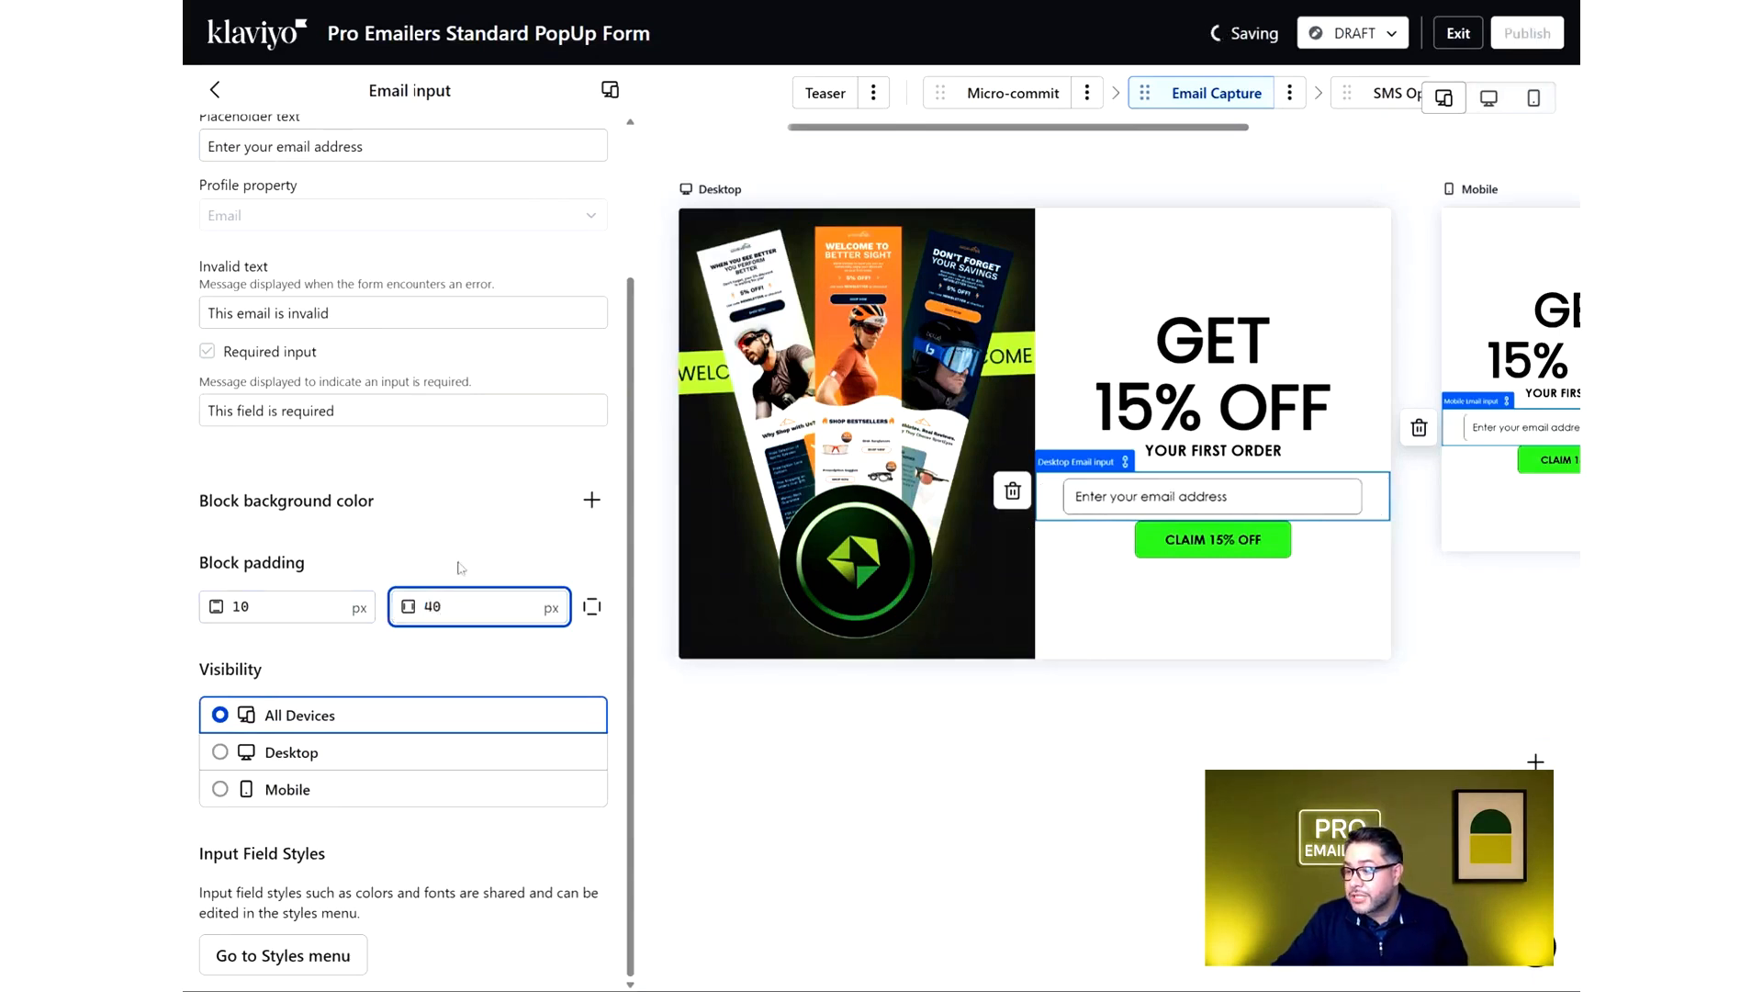
Set the horizontal block padding of the CLAIM 15% OFF button in the Email Capture step to 30 px
click(1152, 544)
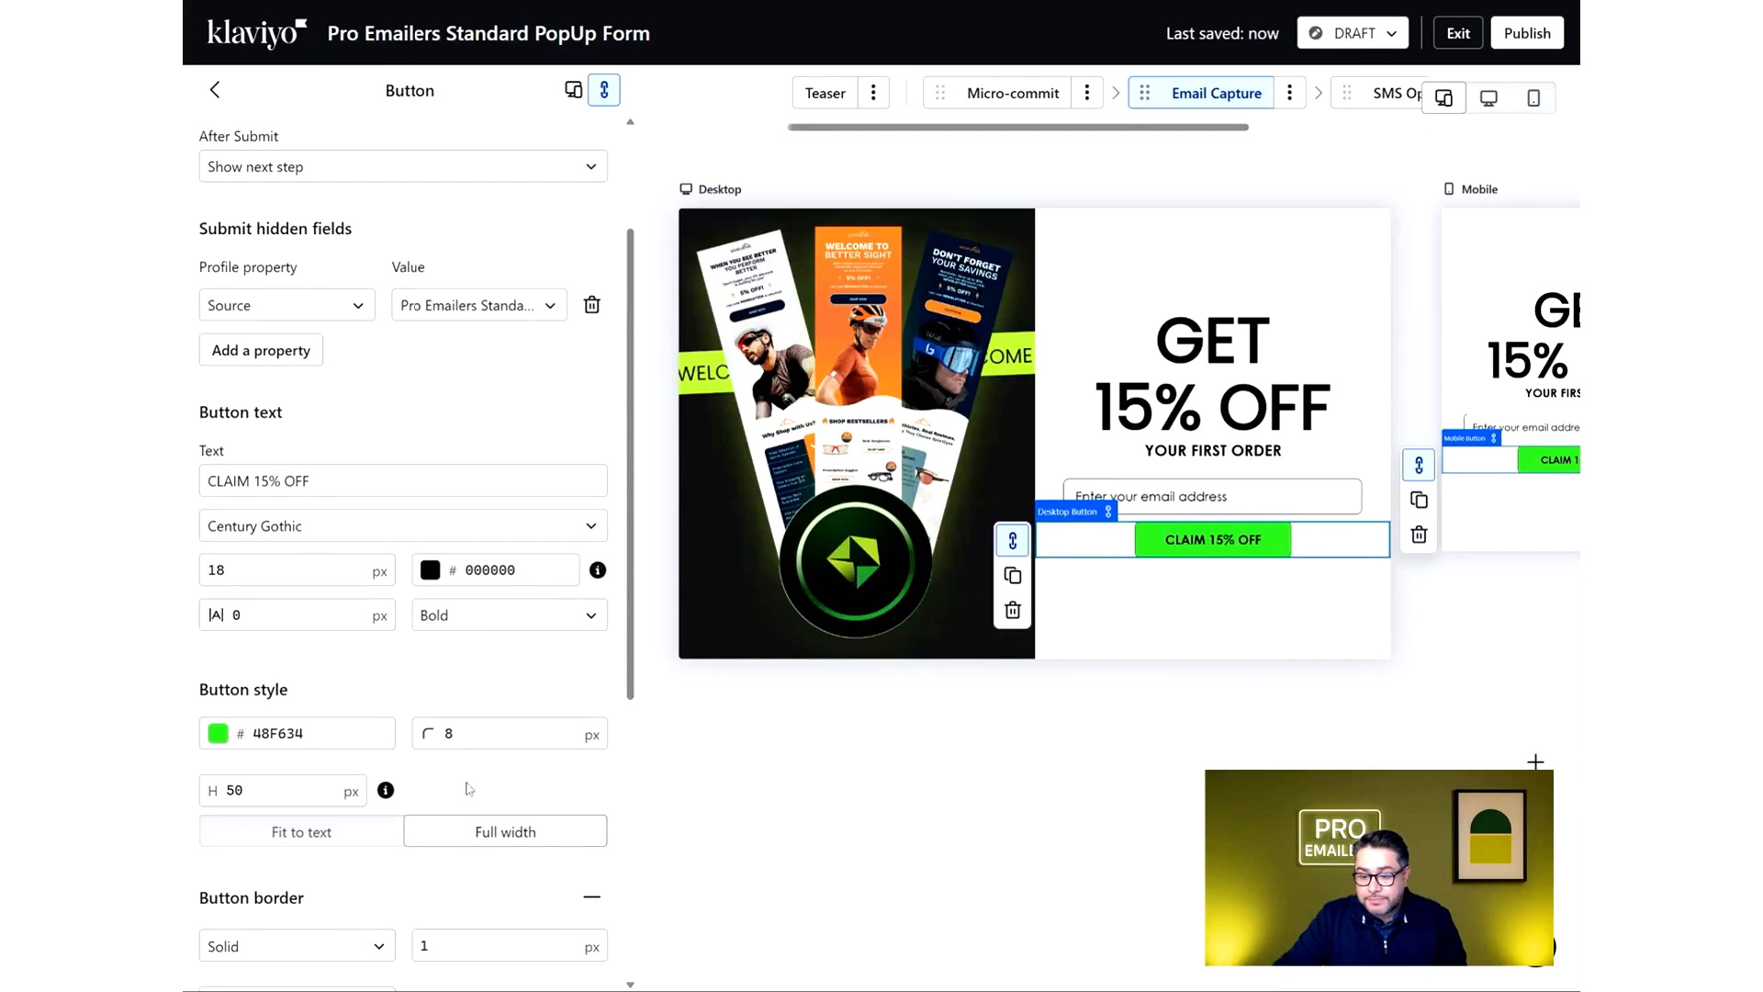
scroll(345, 788, down, 2)
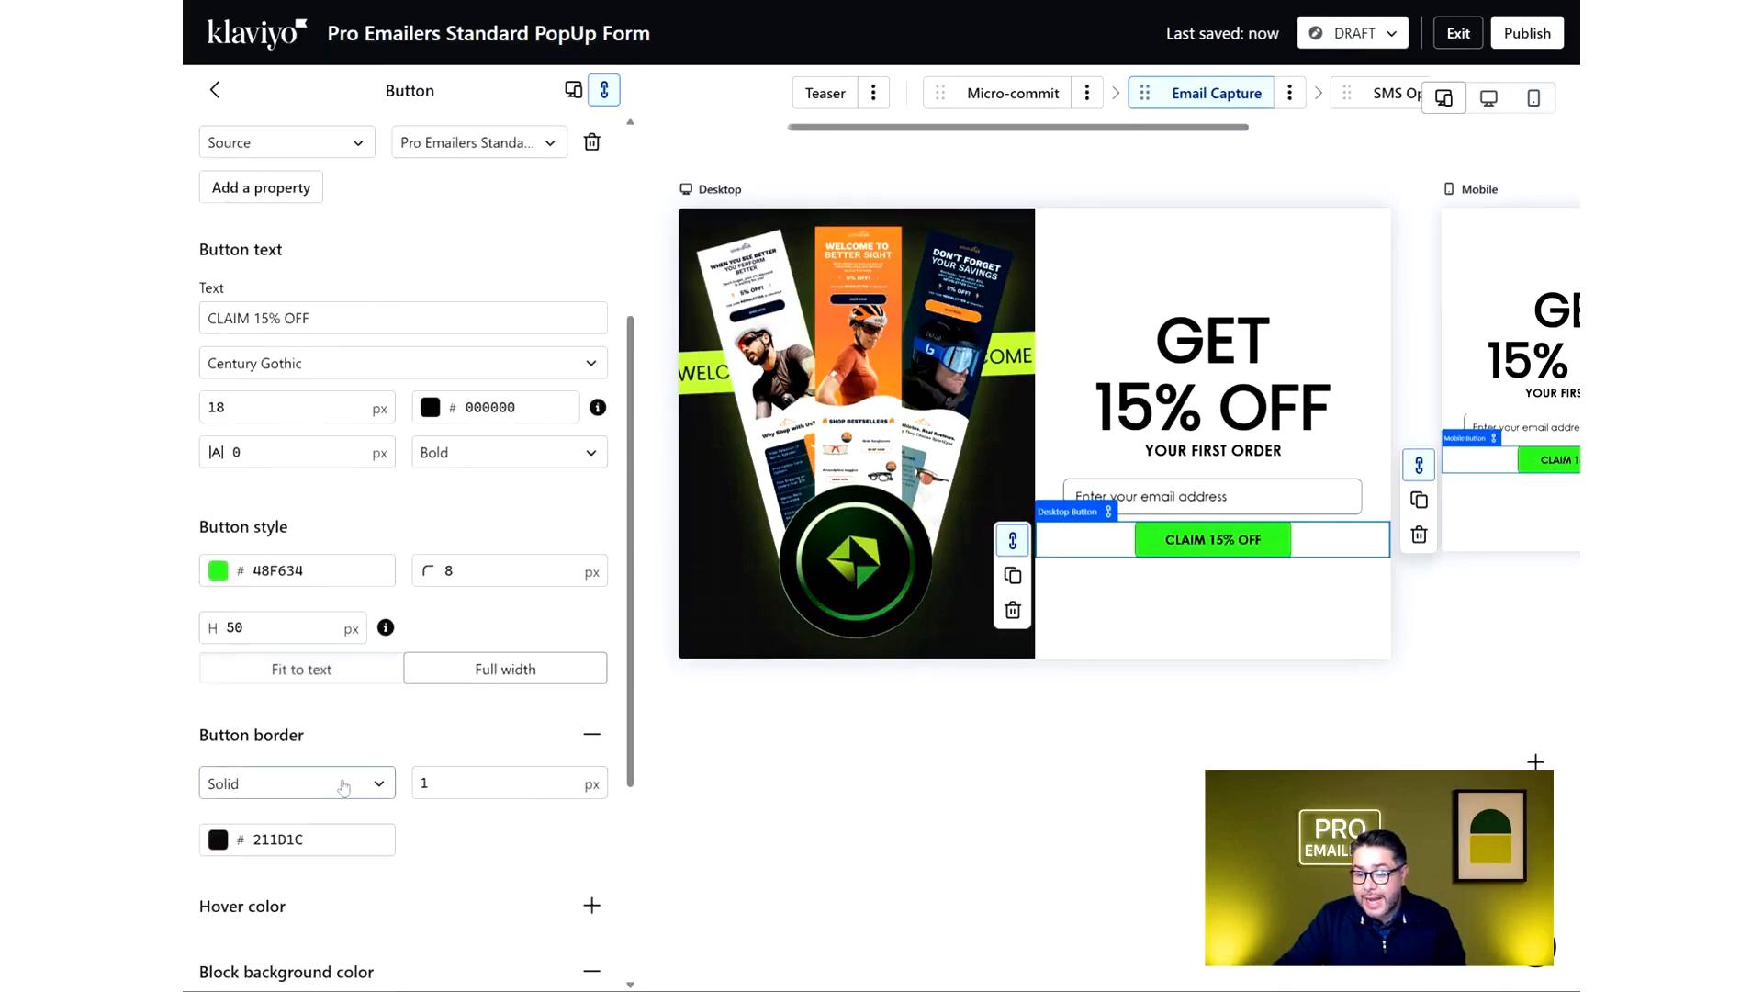
scroll(345, 788, up, 2)
scroll(344, 788, up, 2)
scroll(342, 779, down, 6)
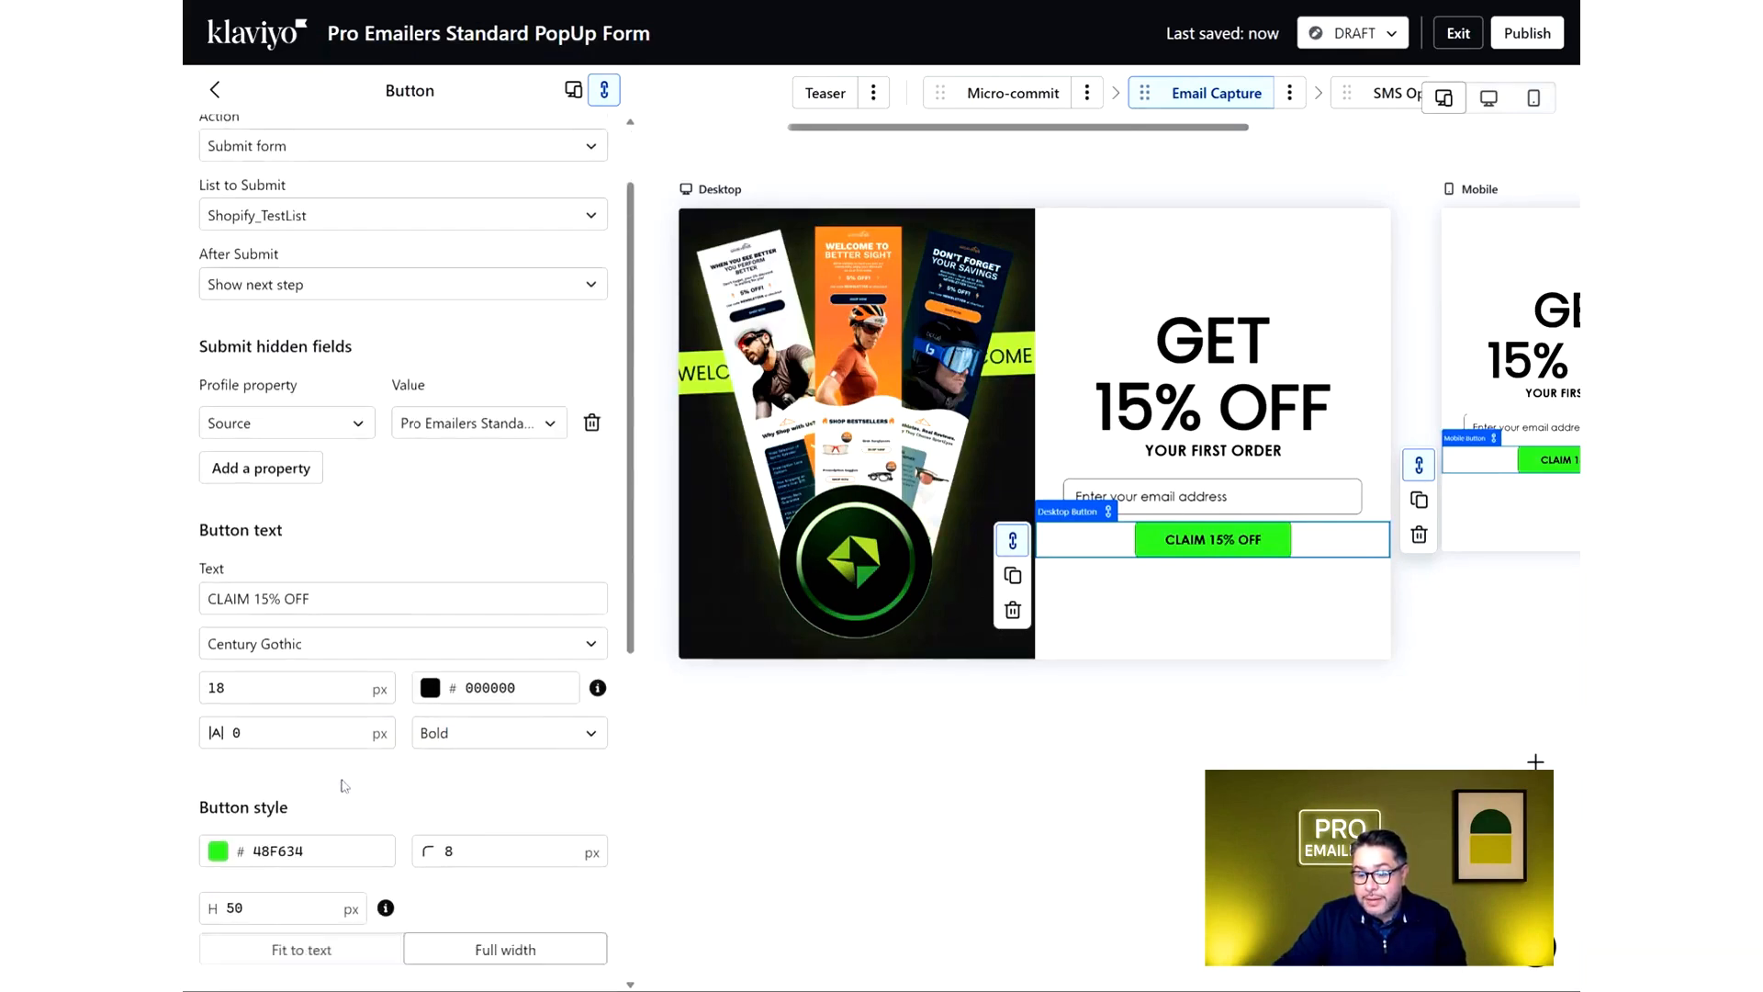
scroll(493, 603, up, 1)
scroll(484, 634, down, 2)
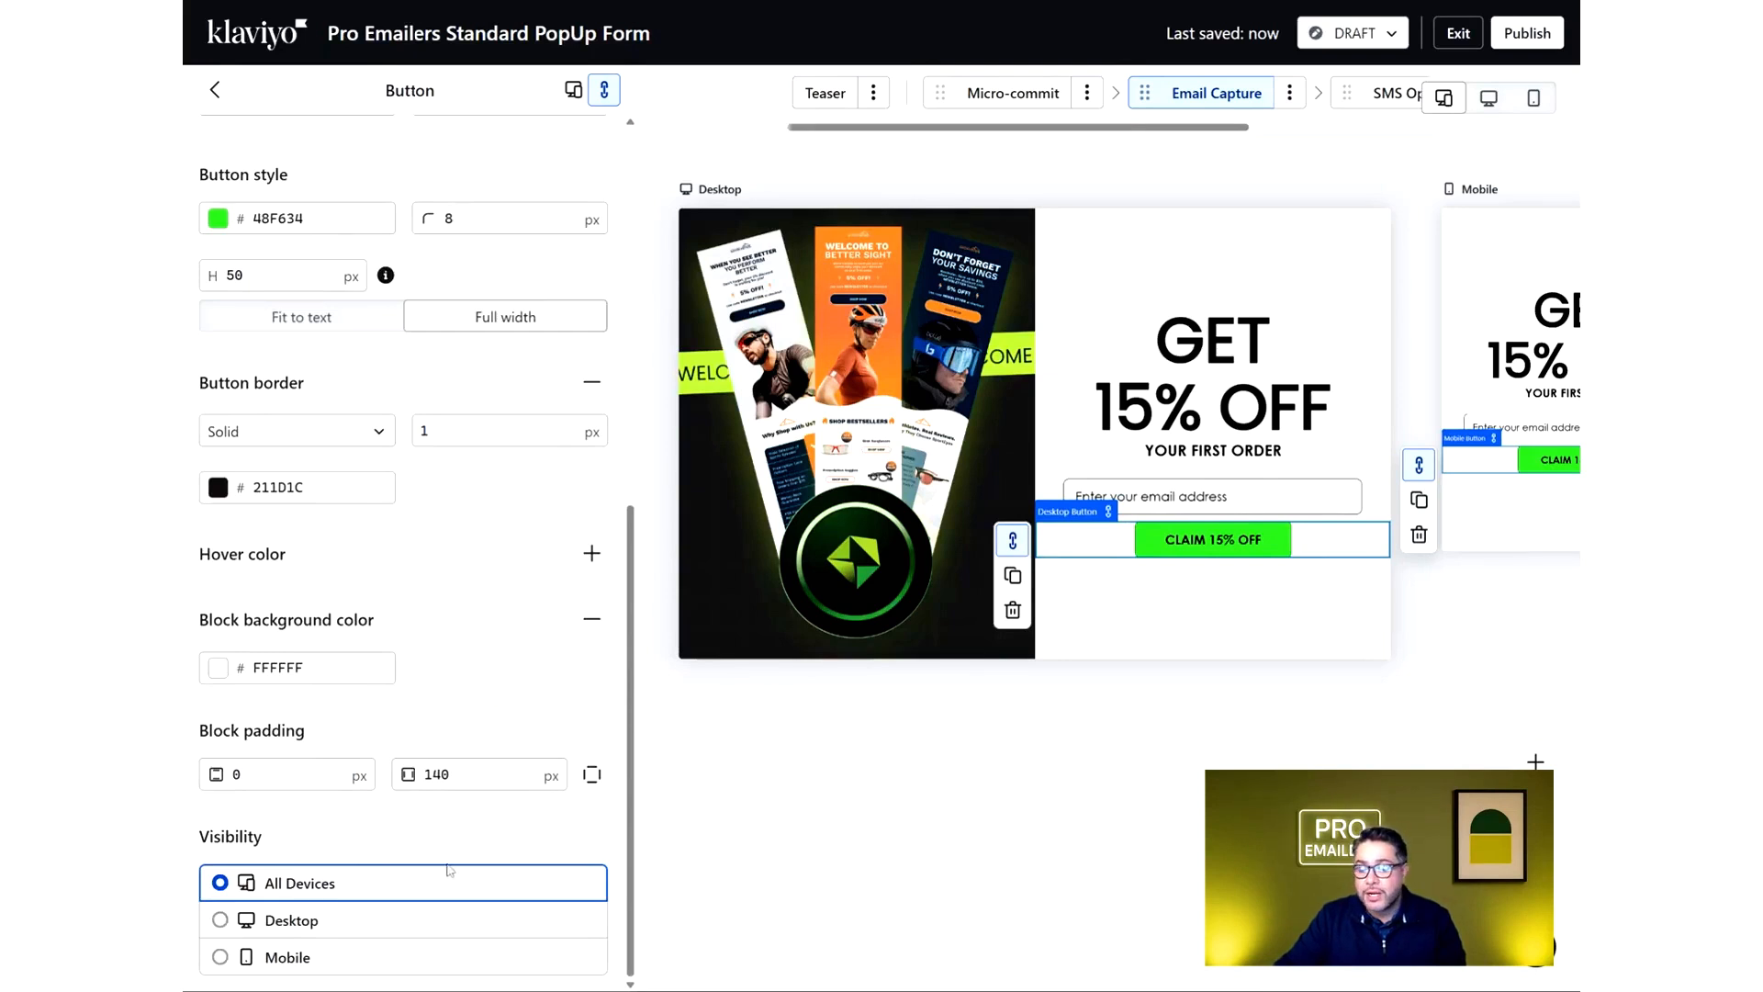
drag(433, 774, 450, 775)
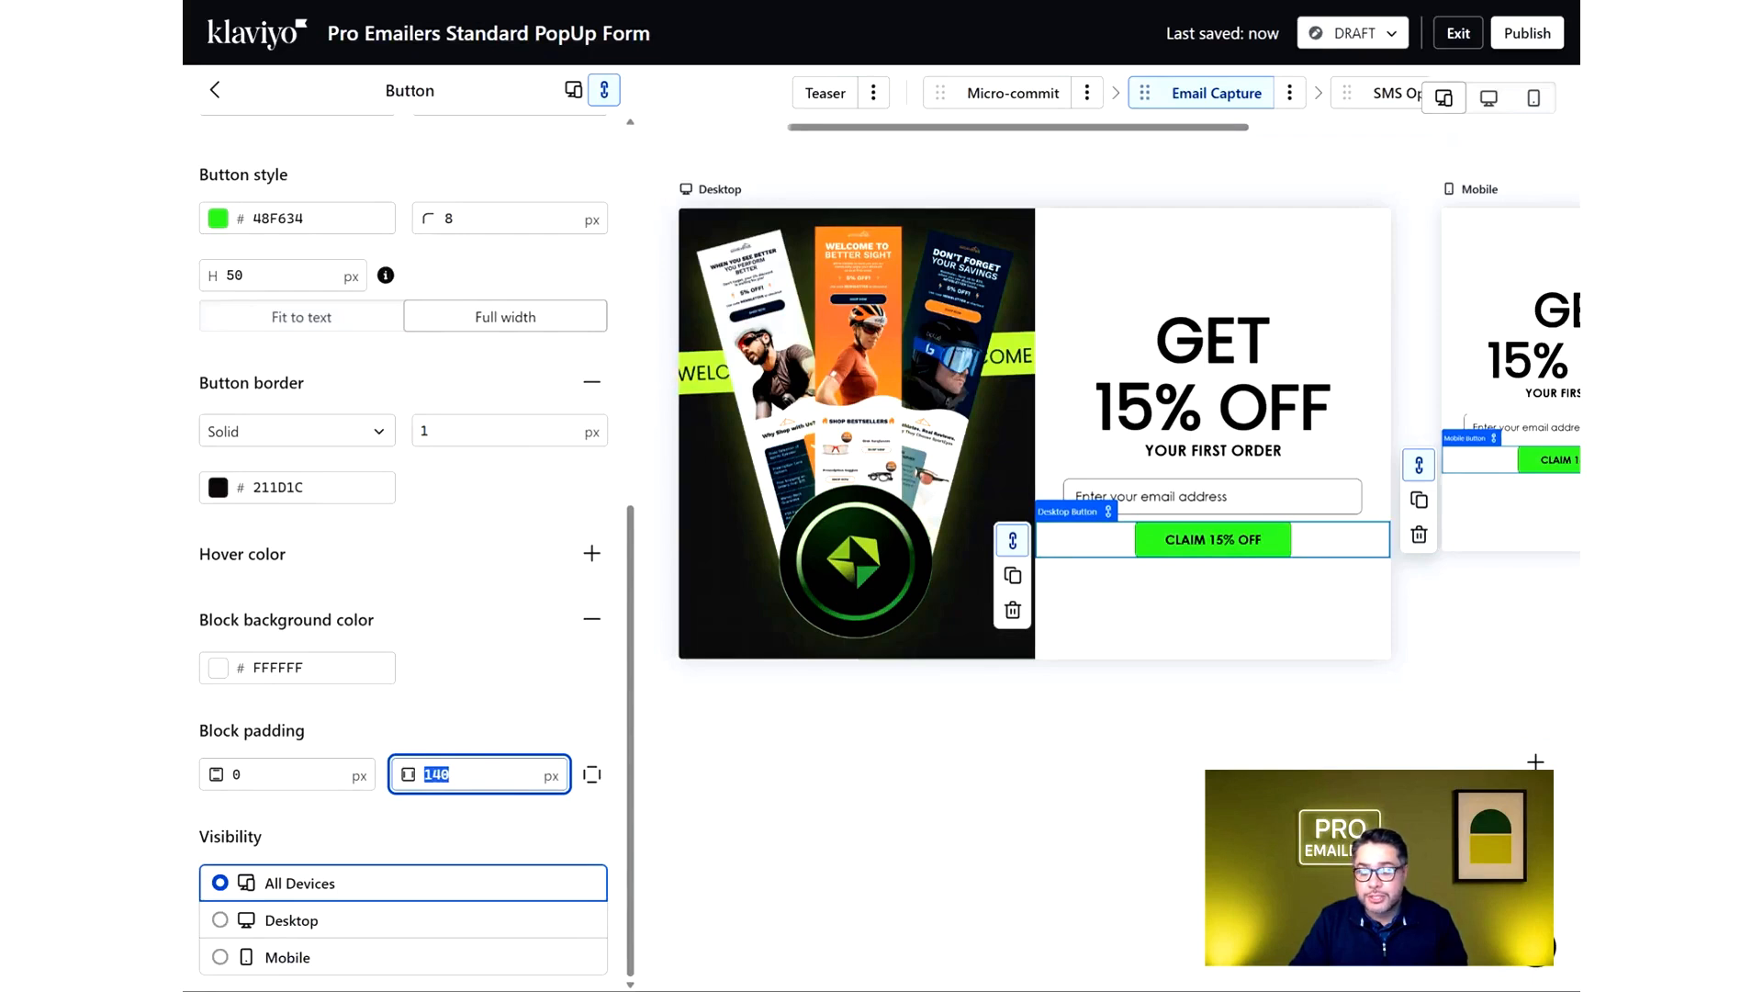
text(30)
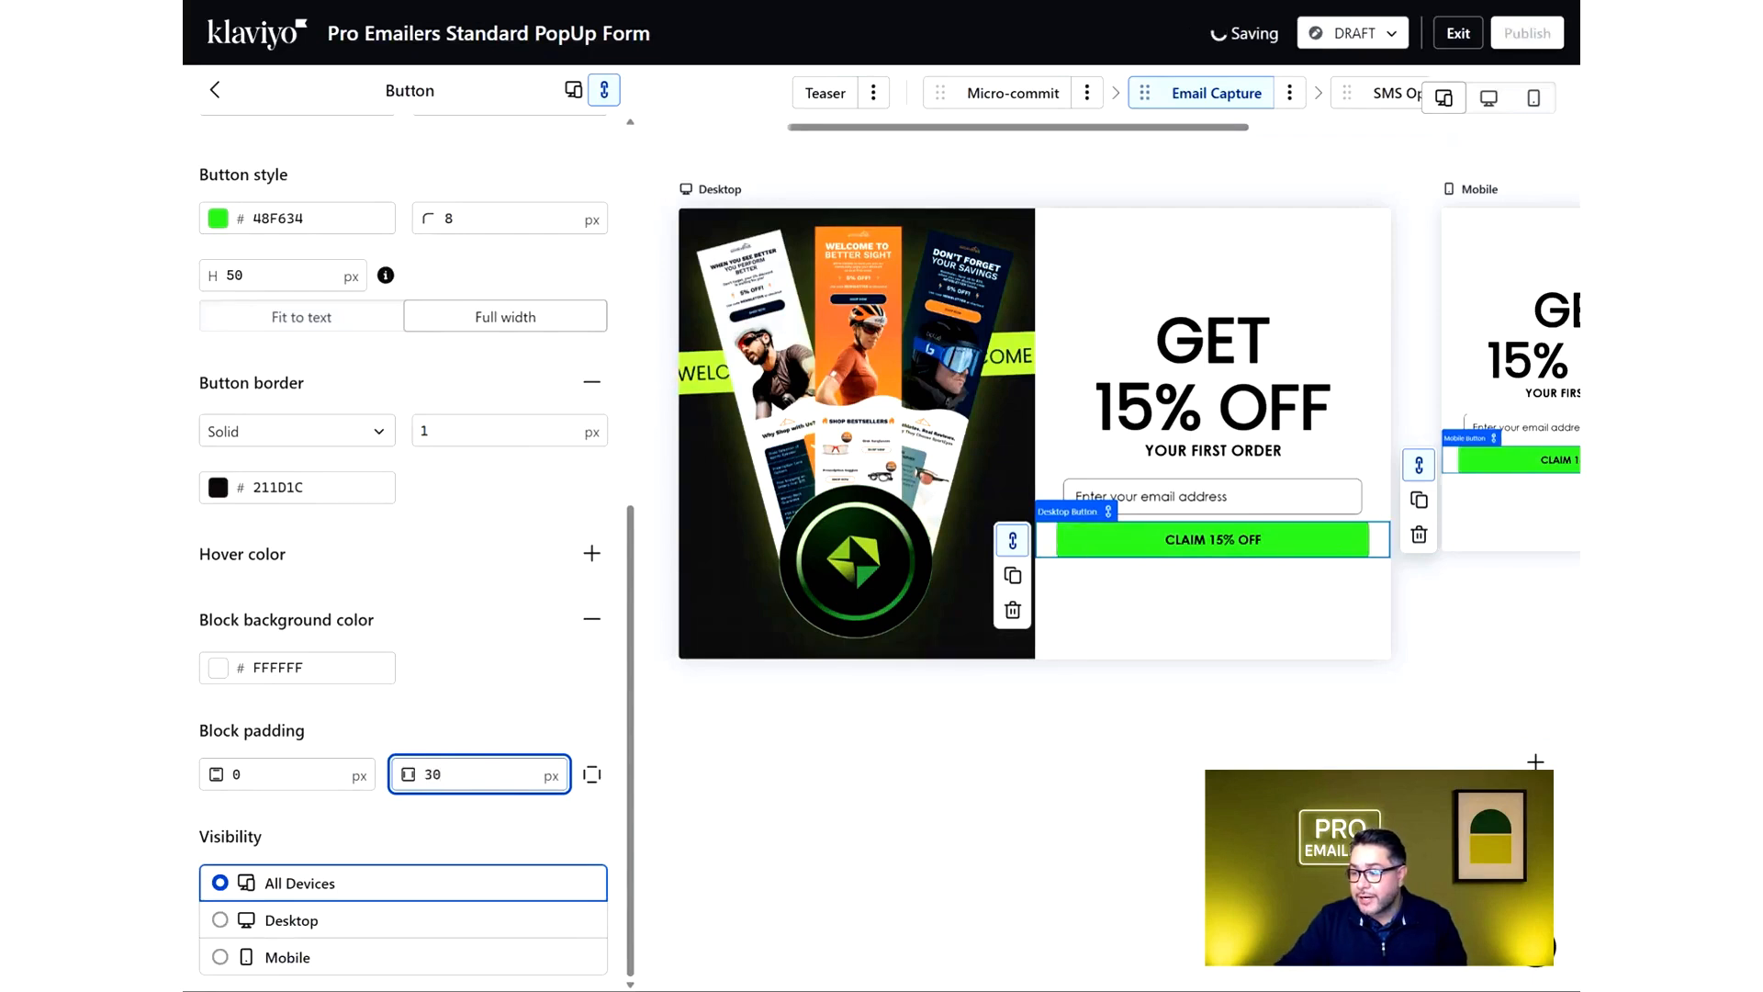
click(1109, 725)
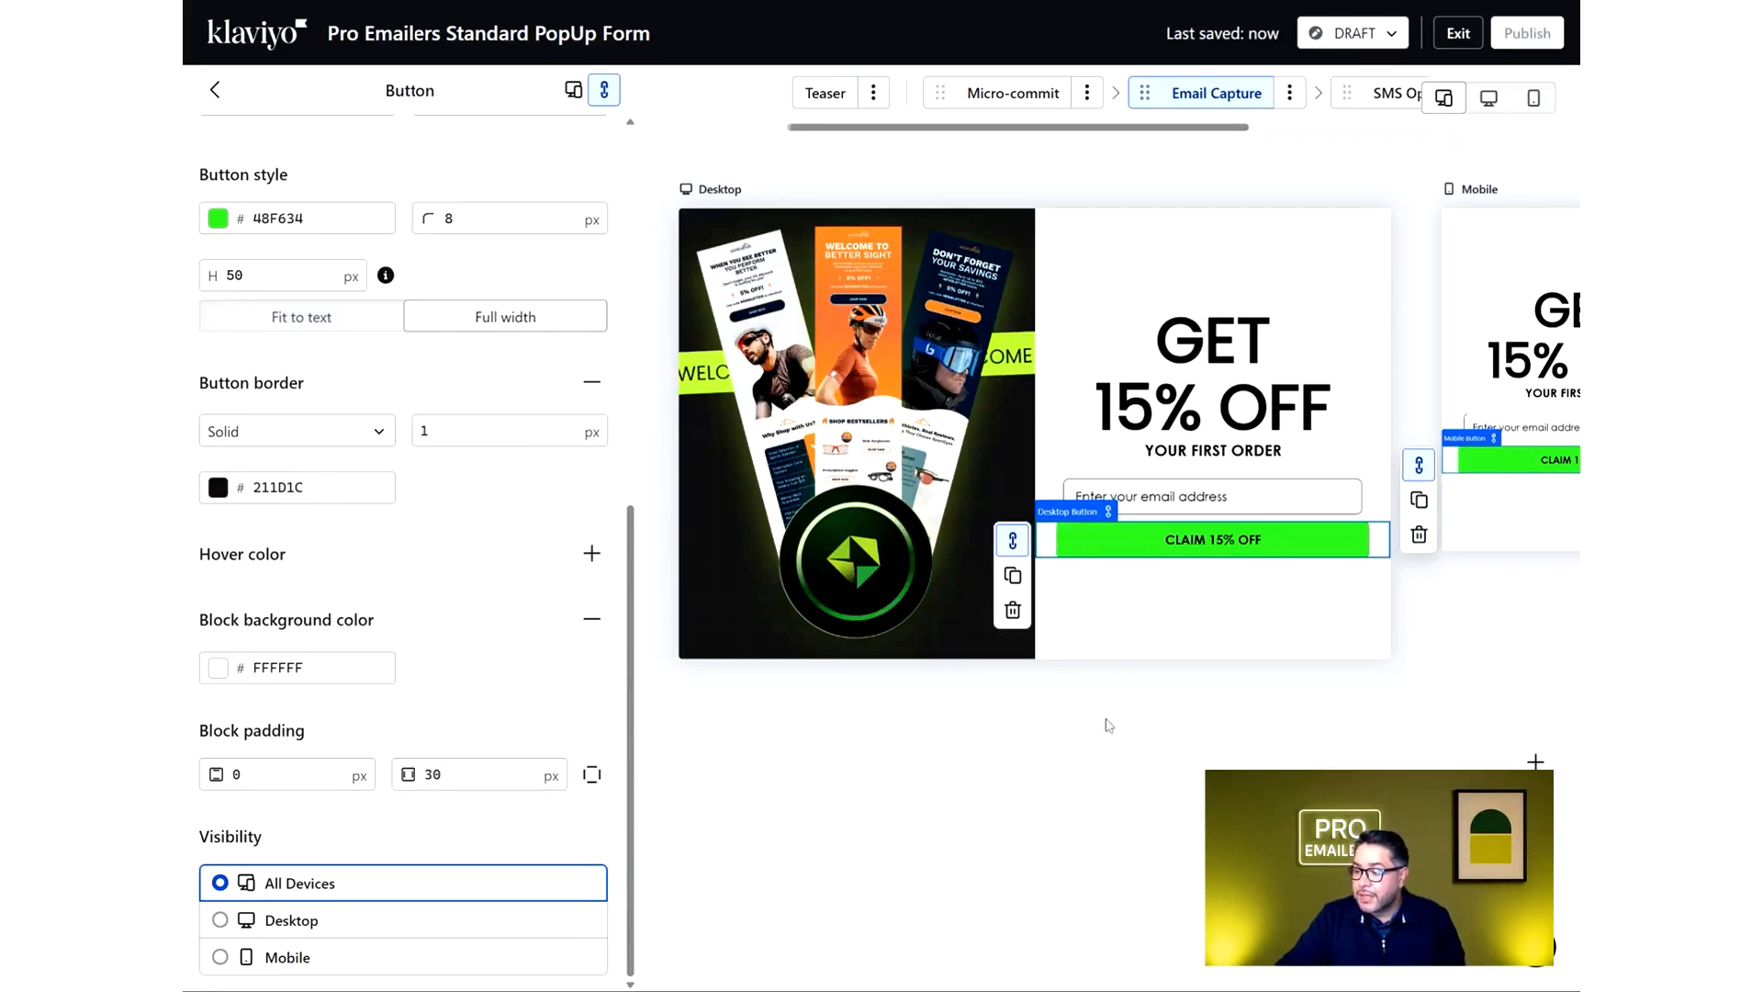
click(758, 496)
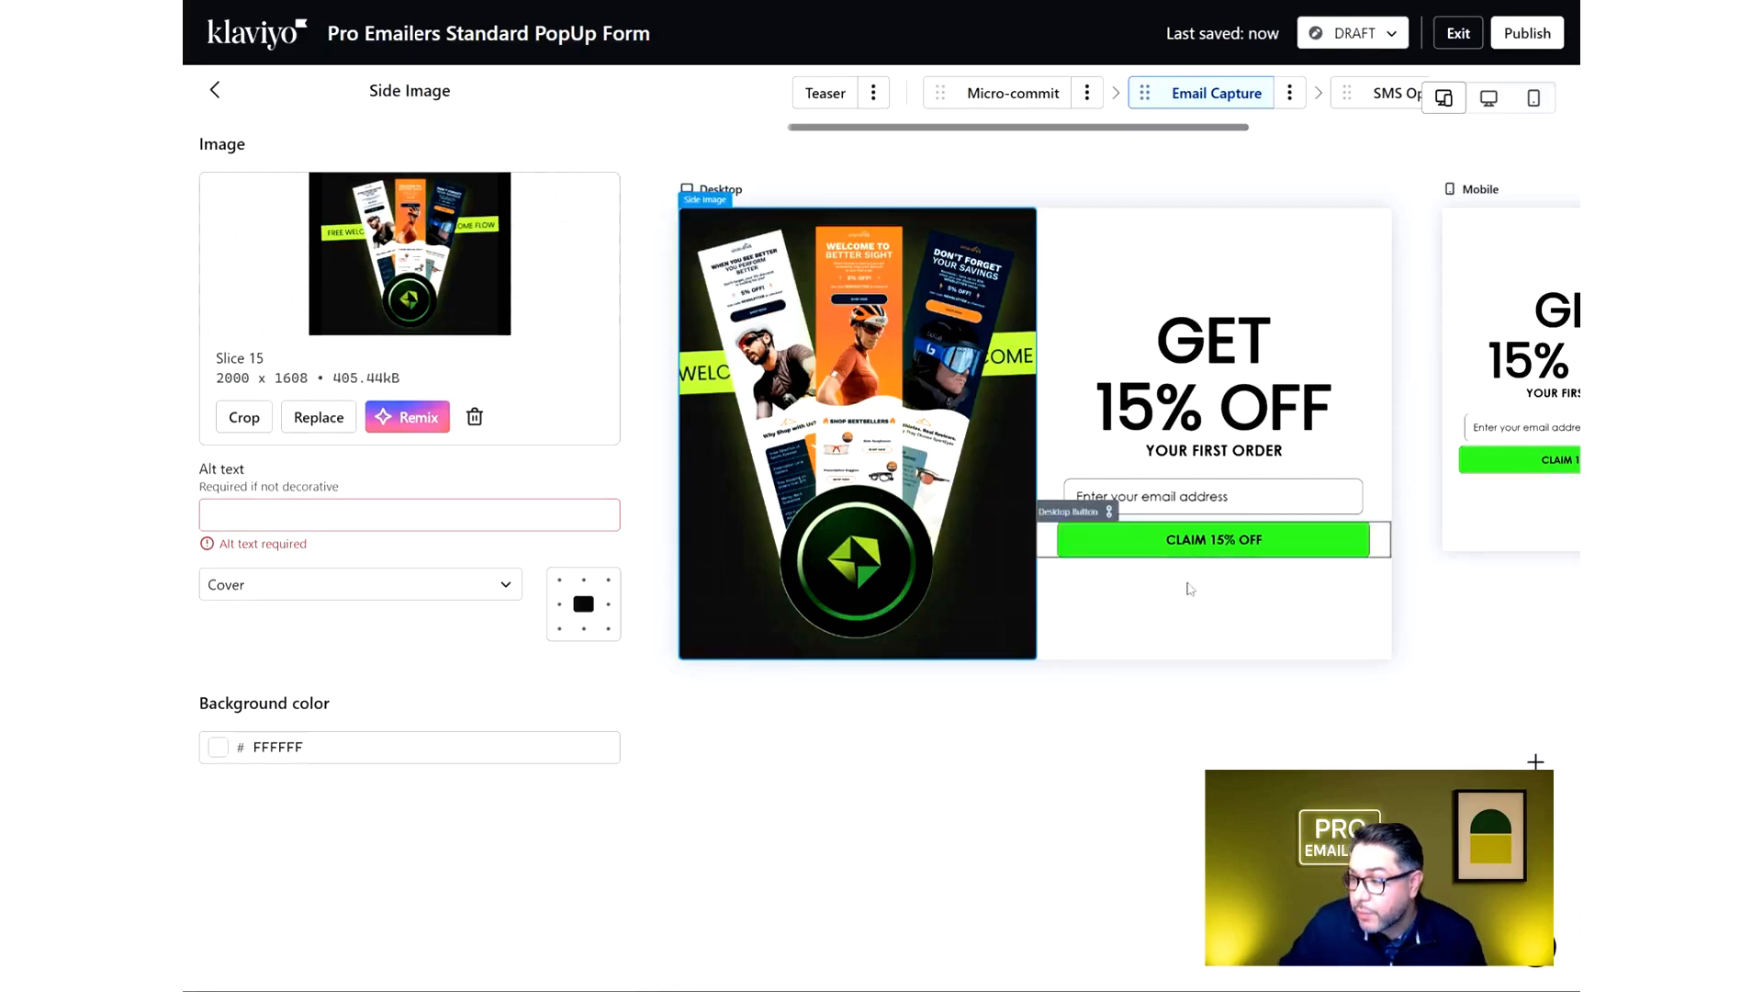
click(1143, 542)
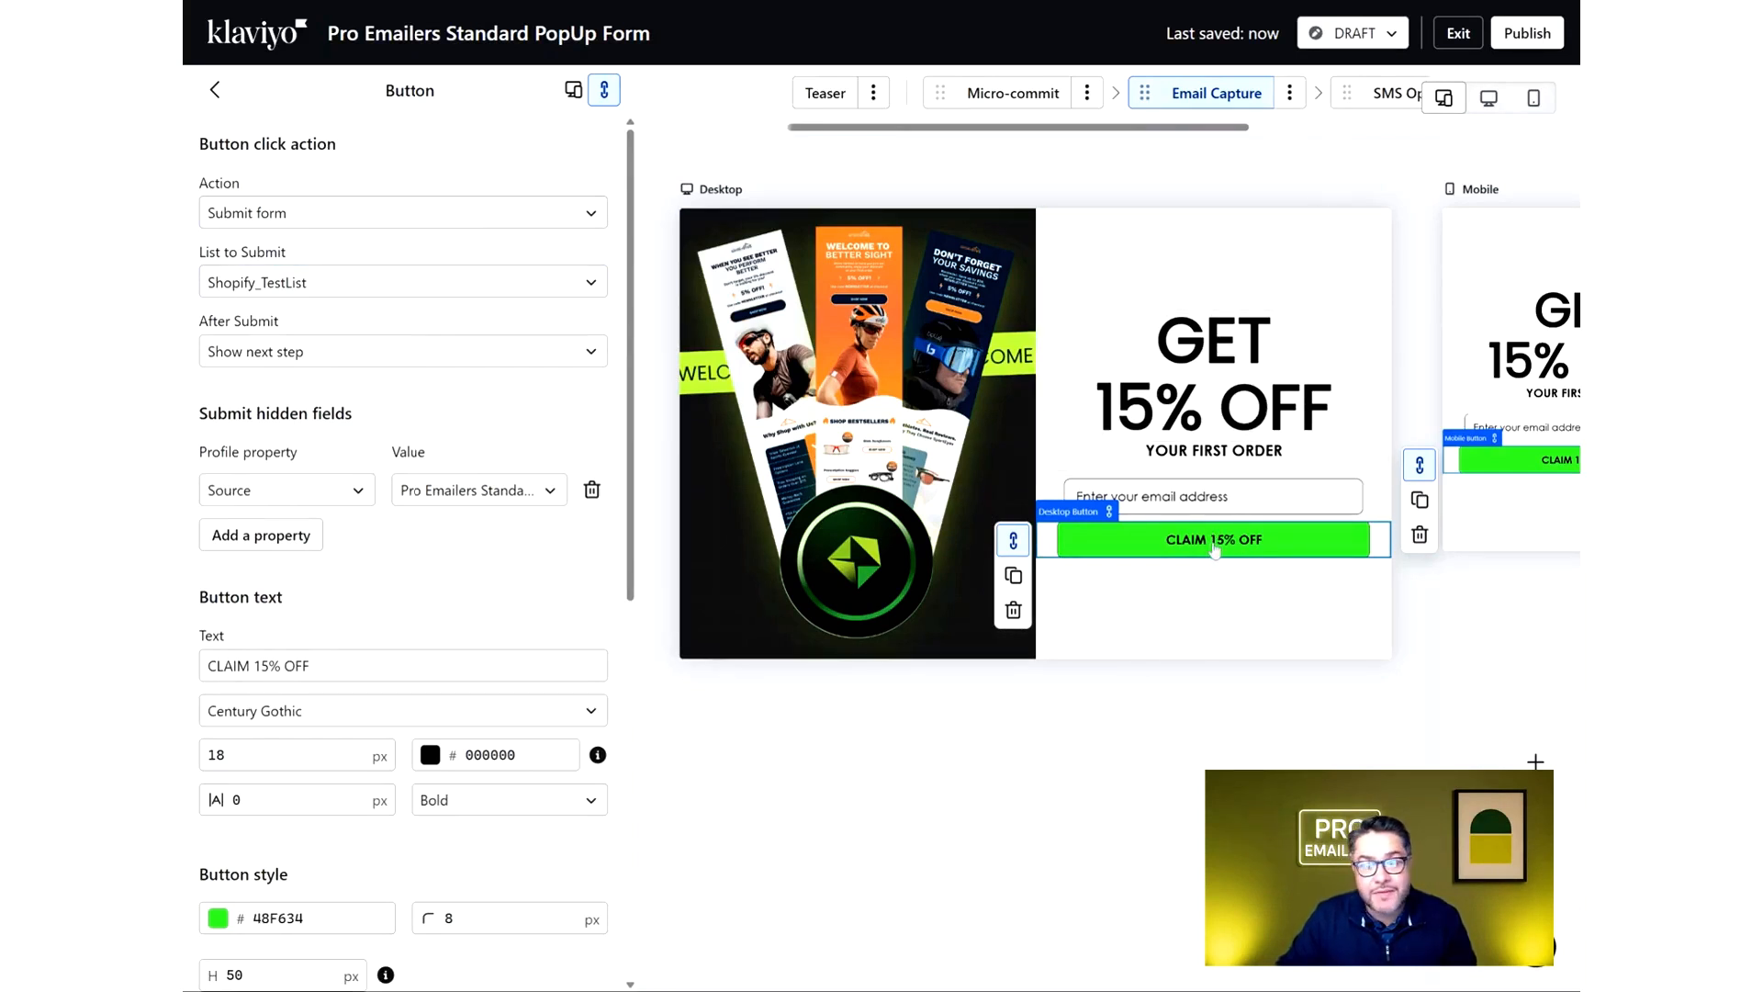
Delete the SMS Opt-in step from the form and confirm the deletion
drag(1237, 129, 1390, 133)
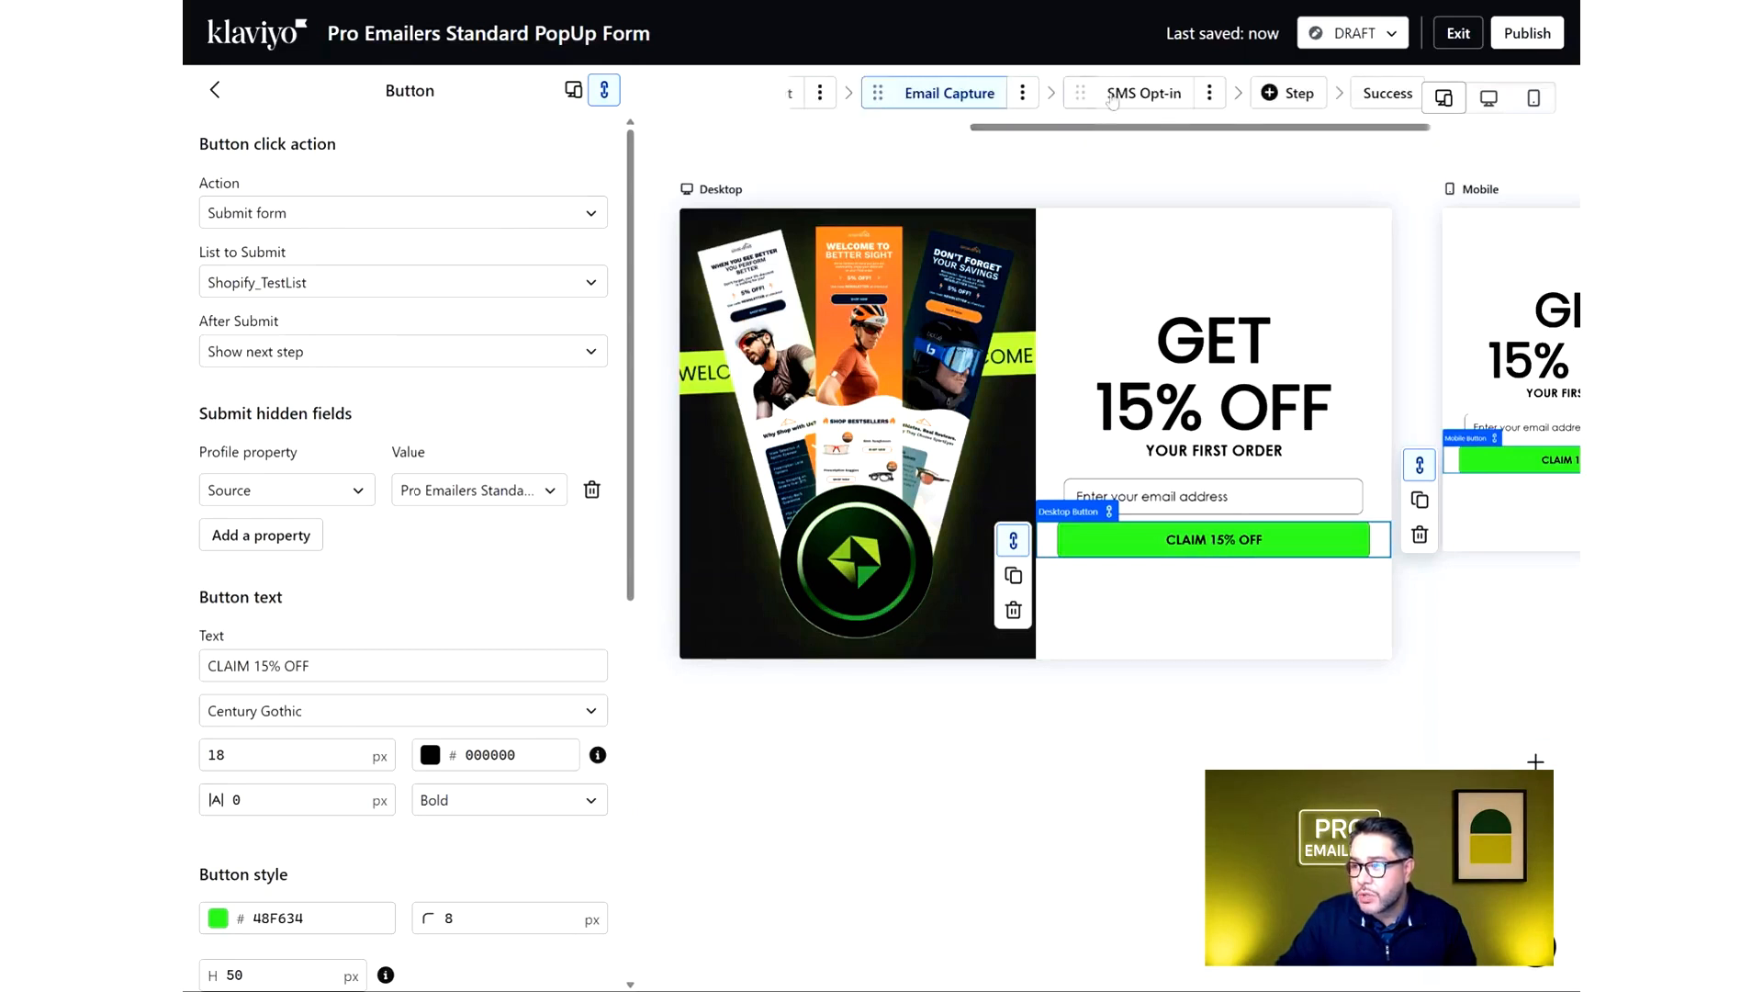
click(1139, 92)
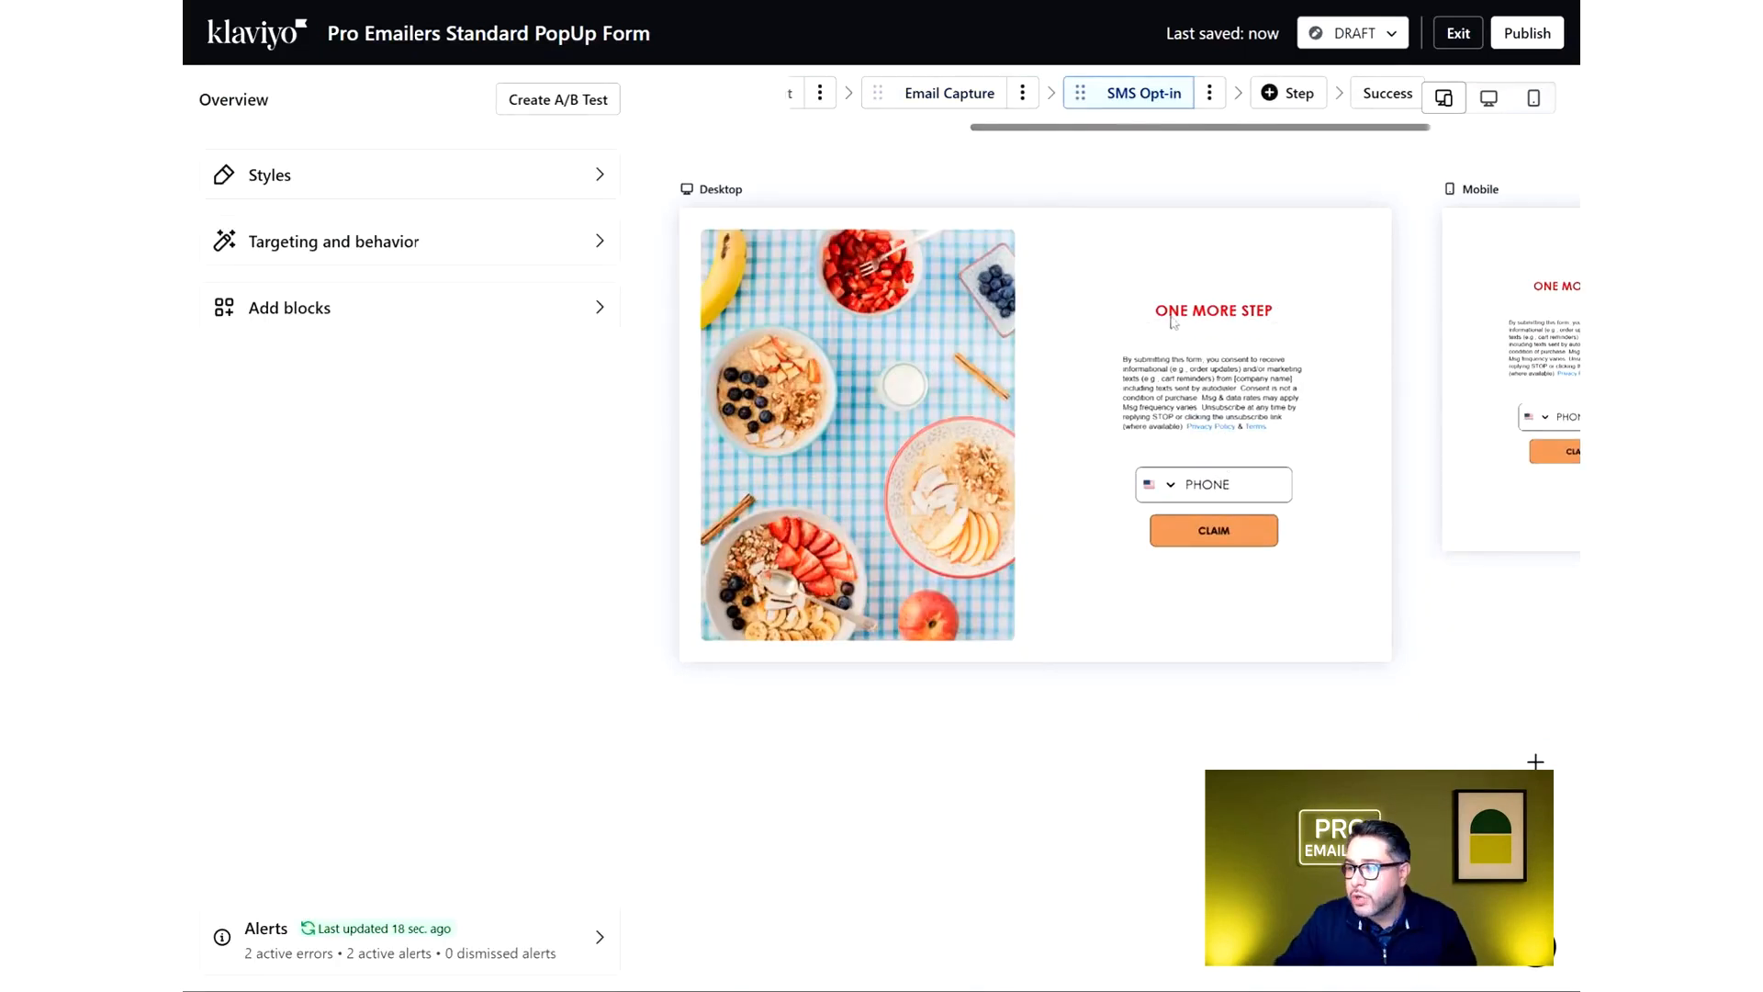
click(1209, 93)
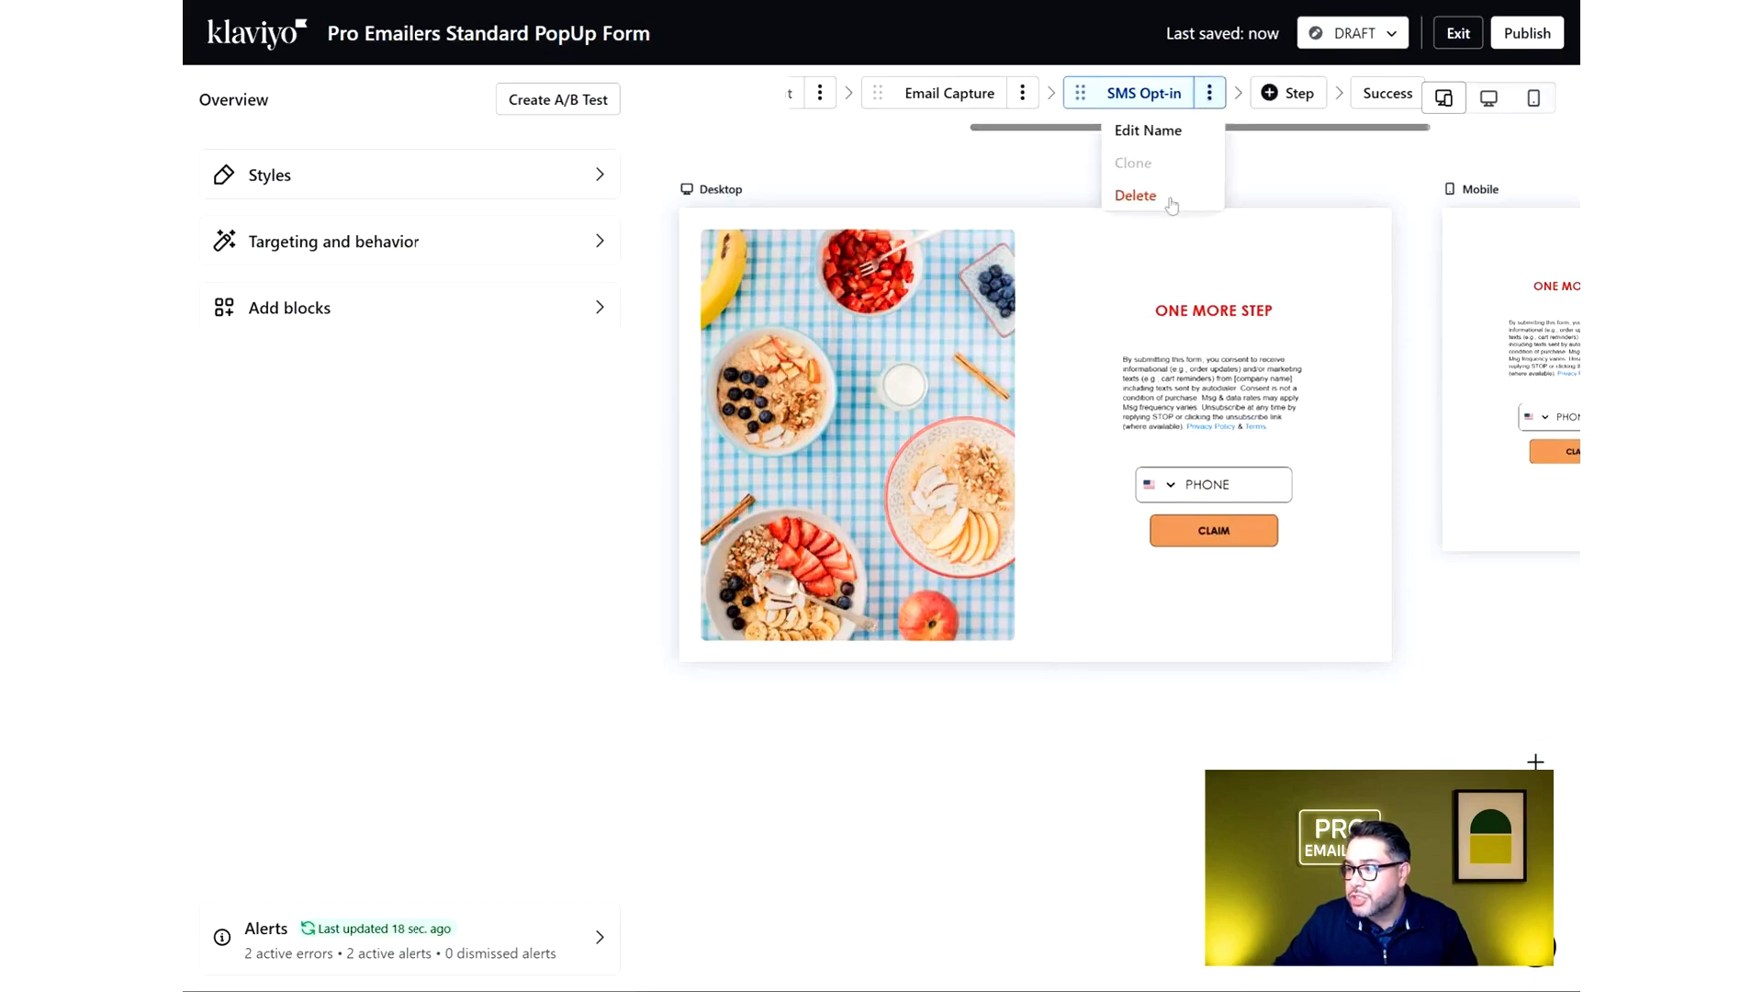
click(1136, 196)
click(1217, 554)
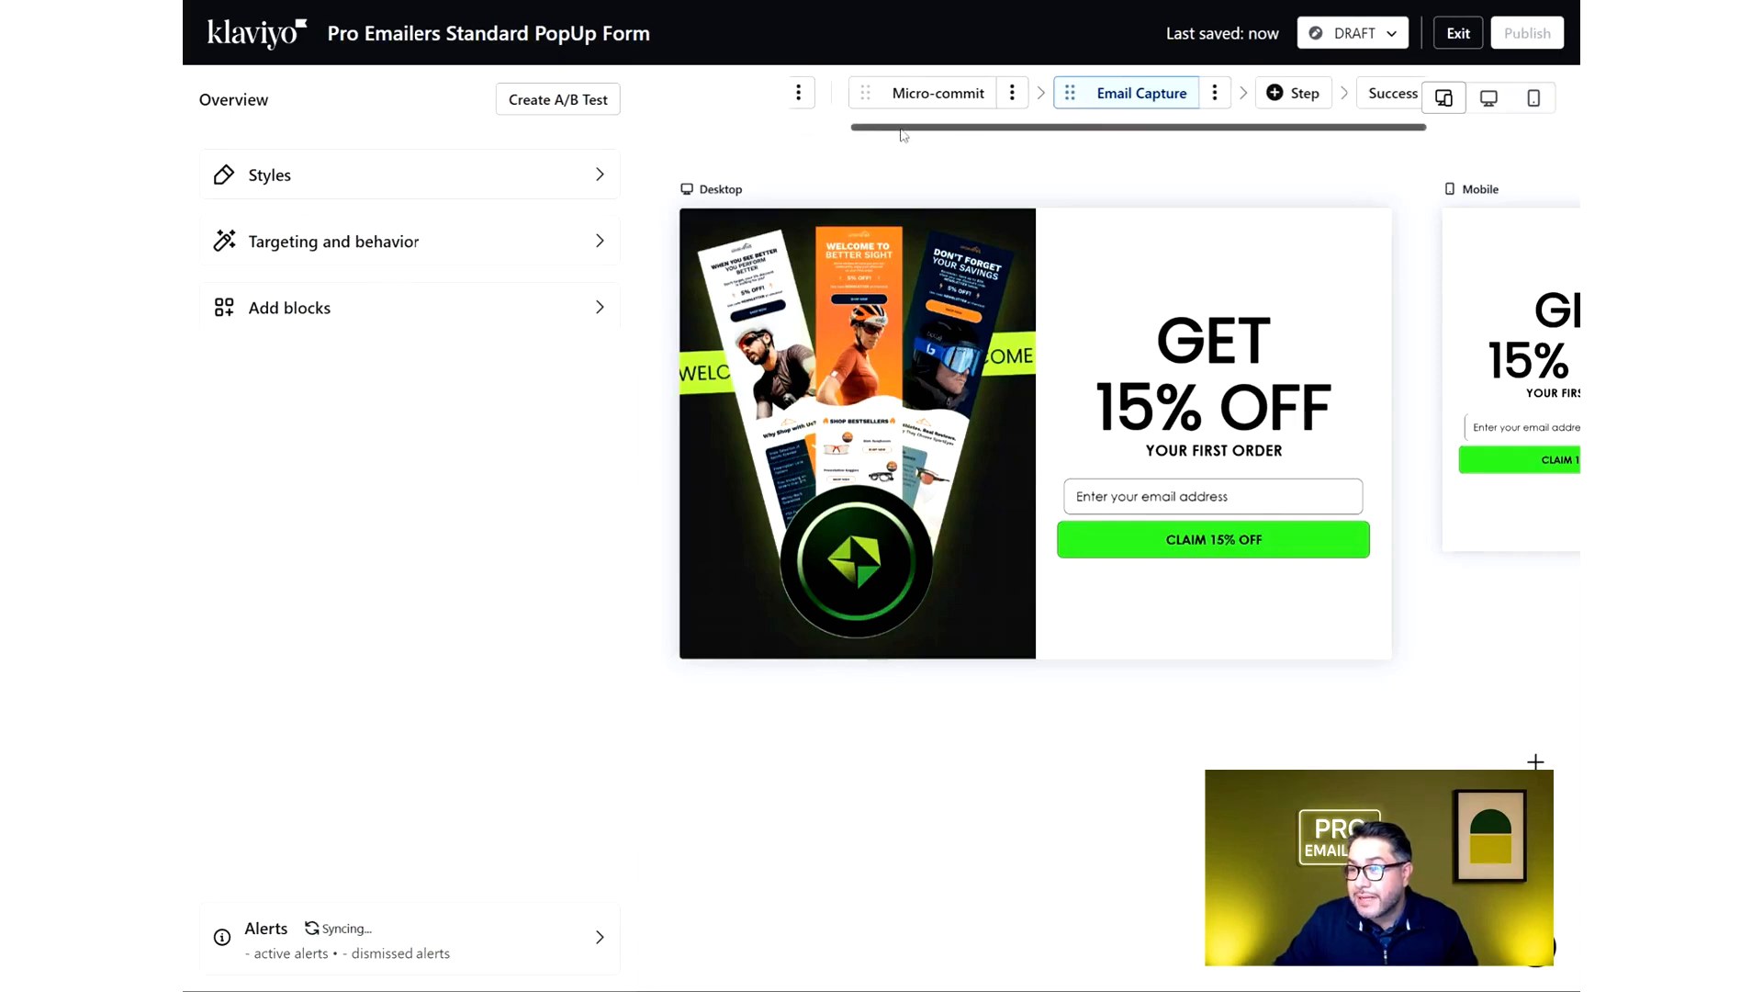
Reposition the circular teaser to the bottom-left corner of the page layout
drag(901, 138, 755, 135)
click(822, 94)
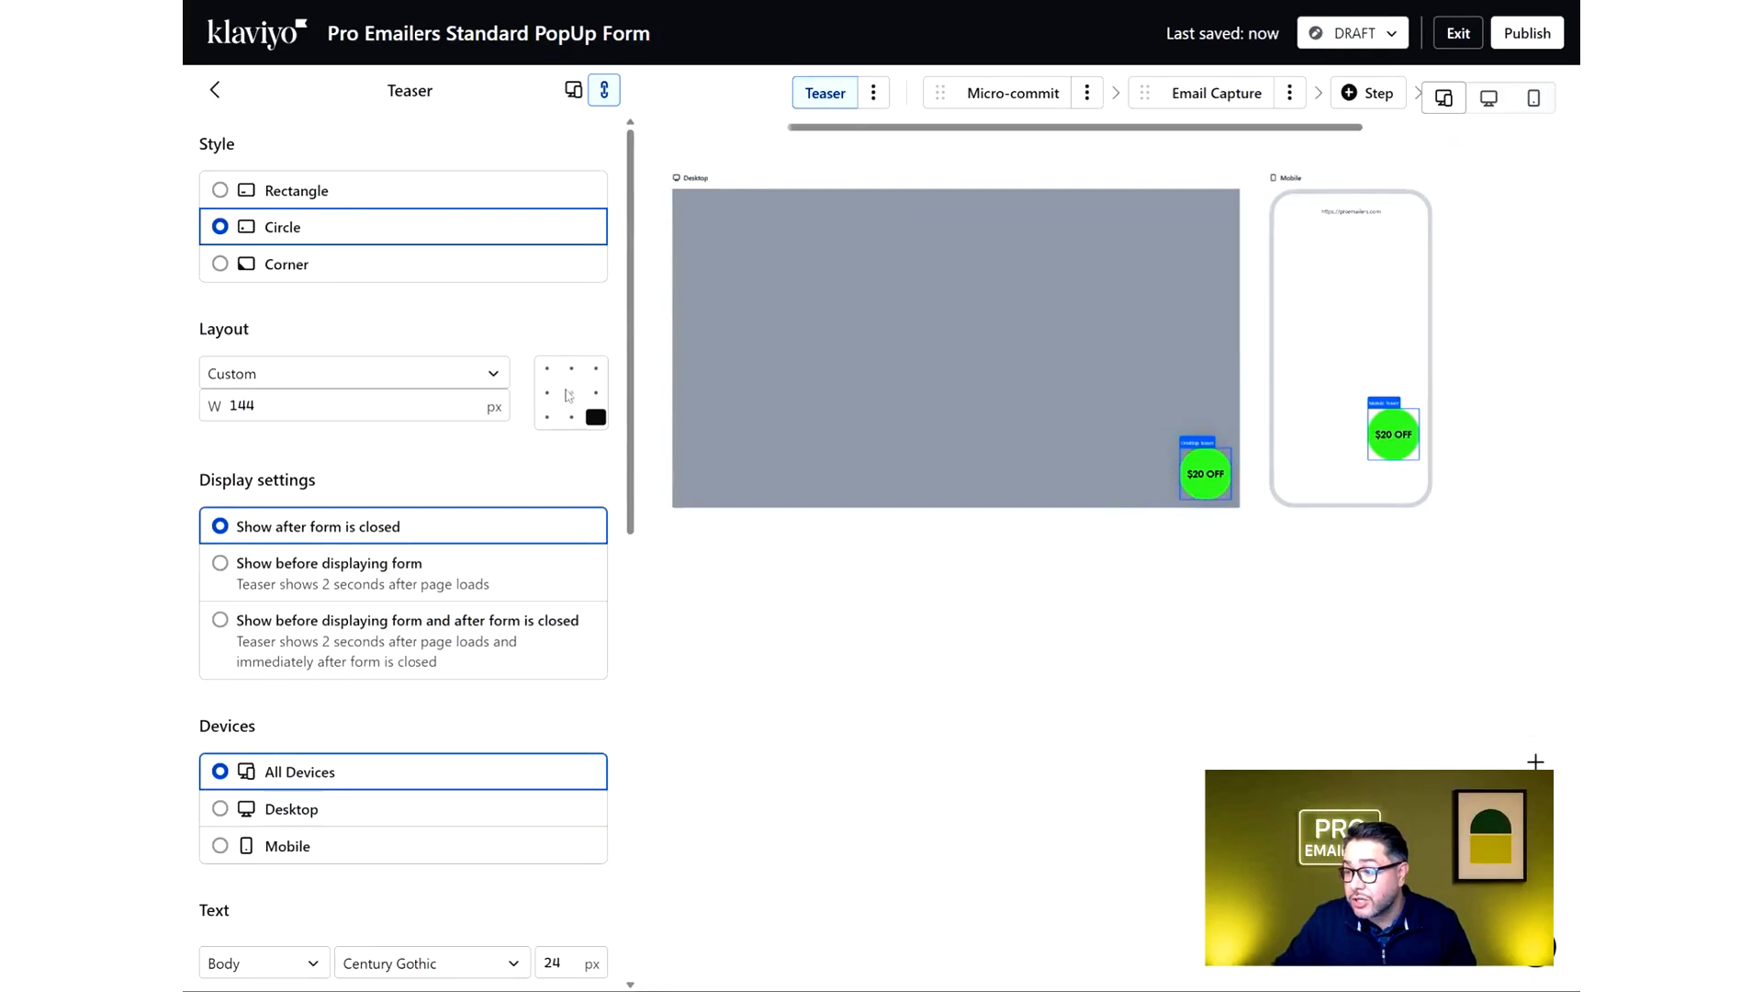
click(546, 417)
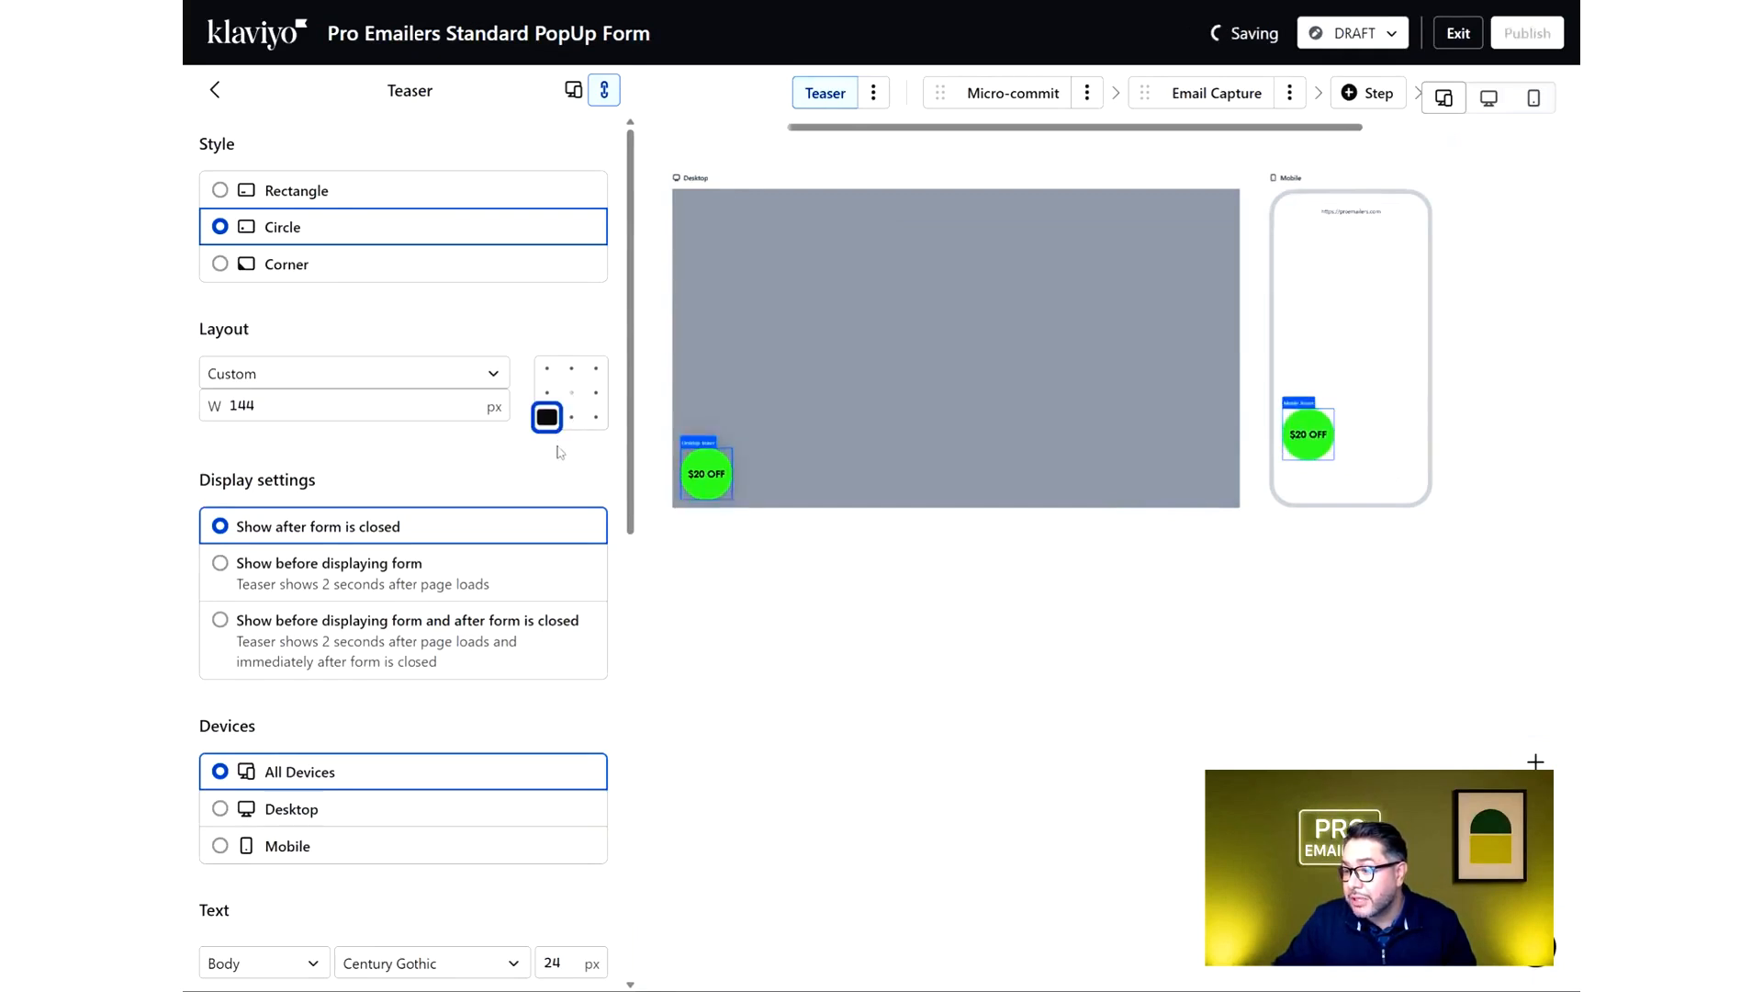
Review the Micro-commit, Teaser and Email Capture steps, including the NO, THANKS! button, email input and CLAIM 15% OFF button settings
click(1013, 93)
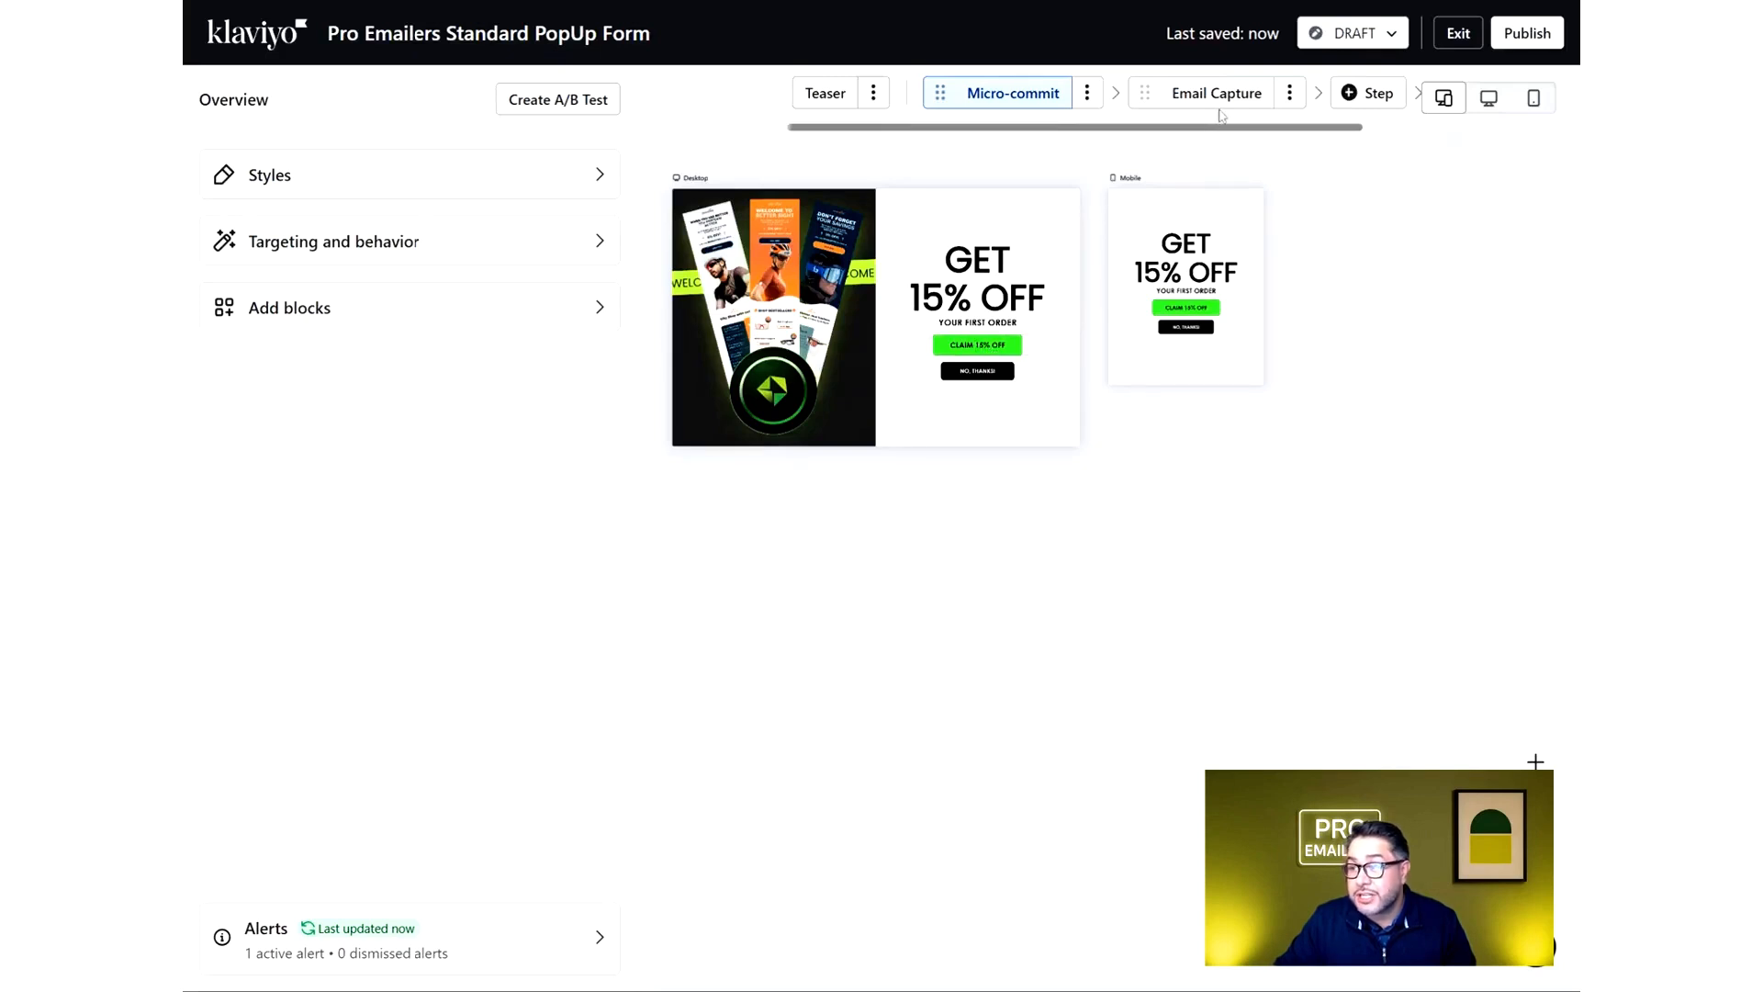
click(992, 387)
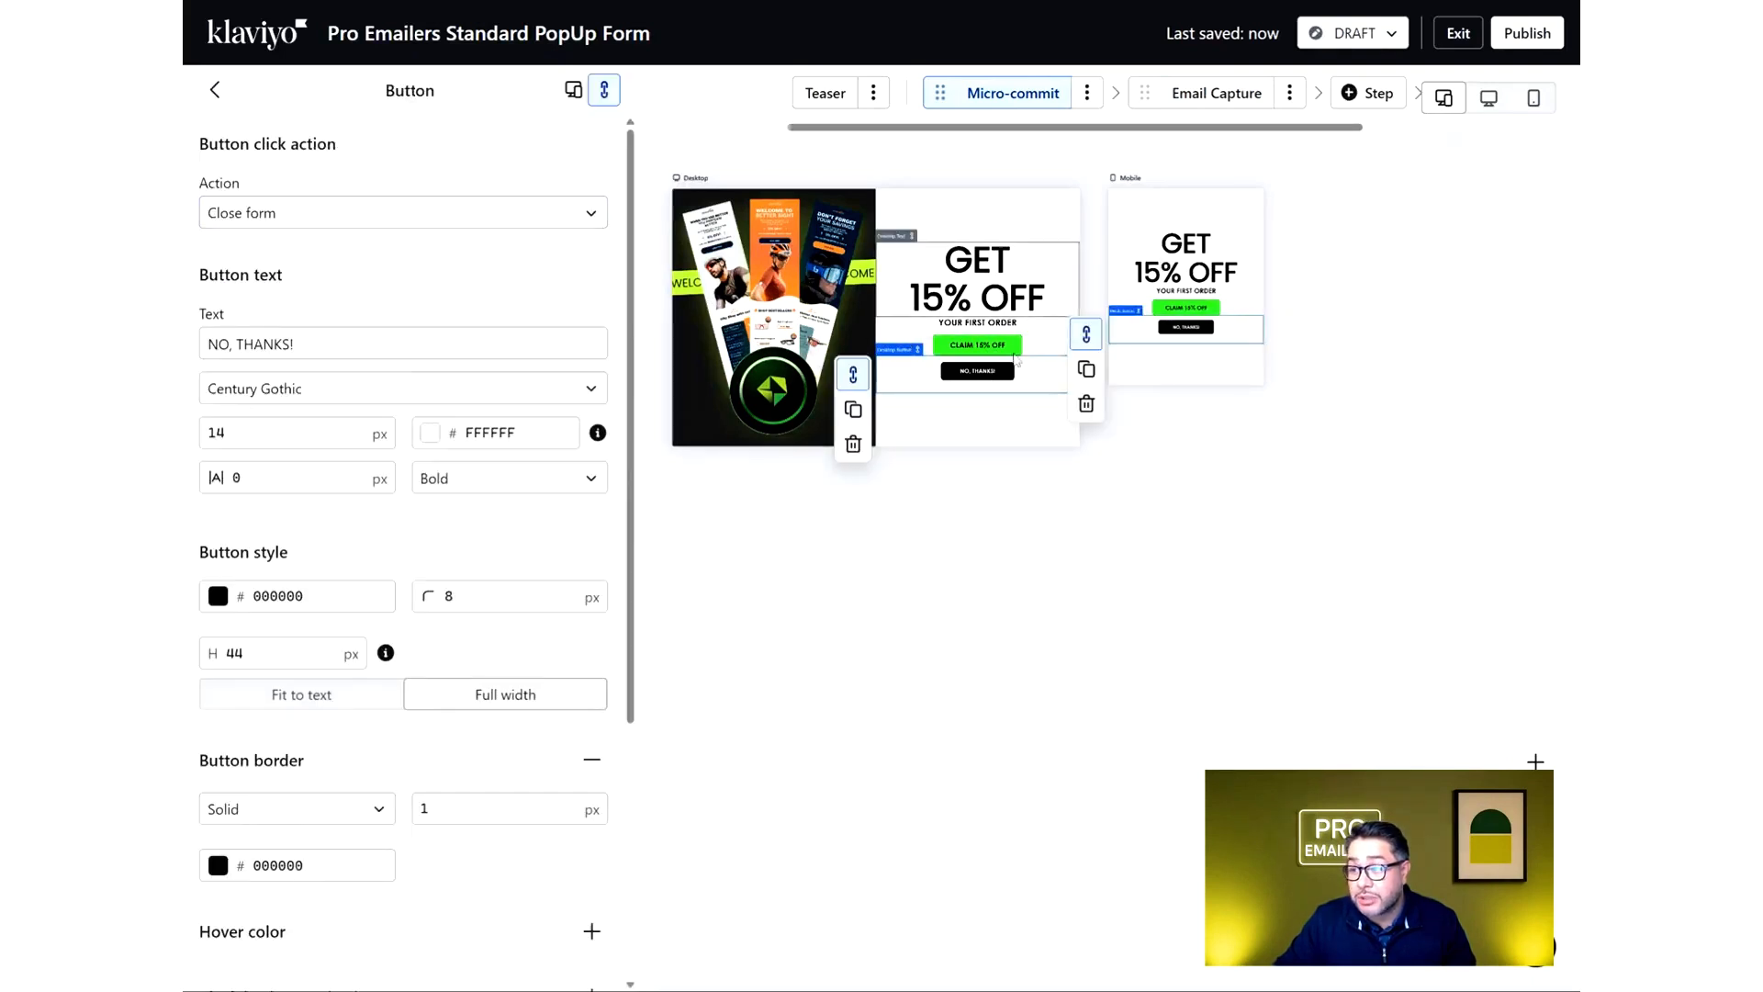
click(825, 93)
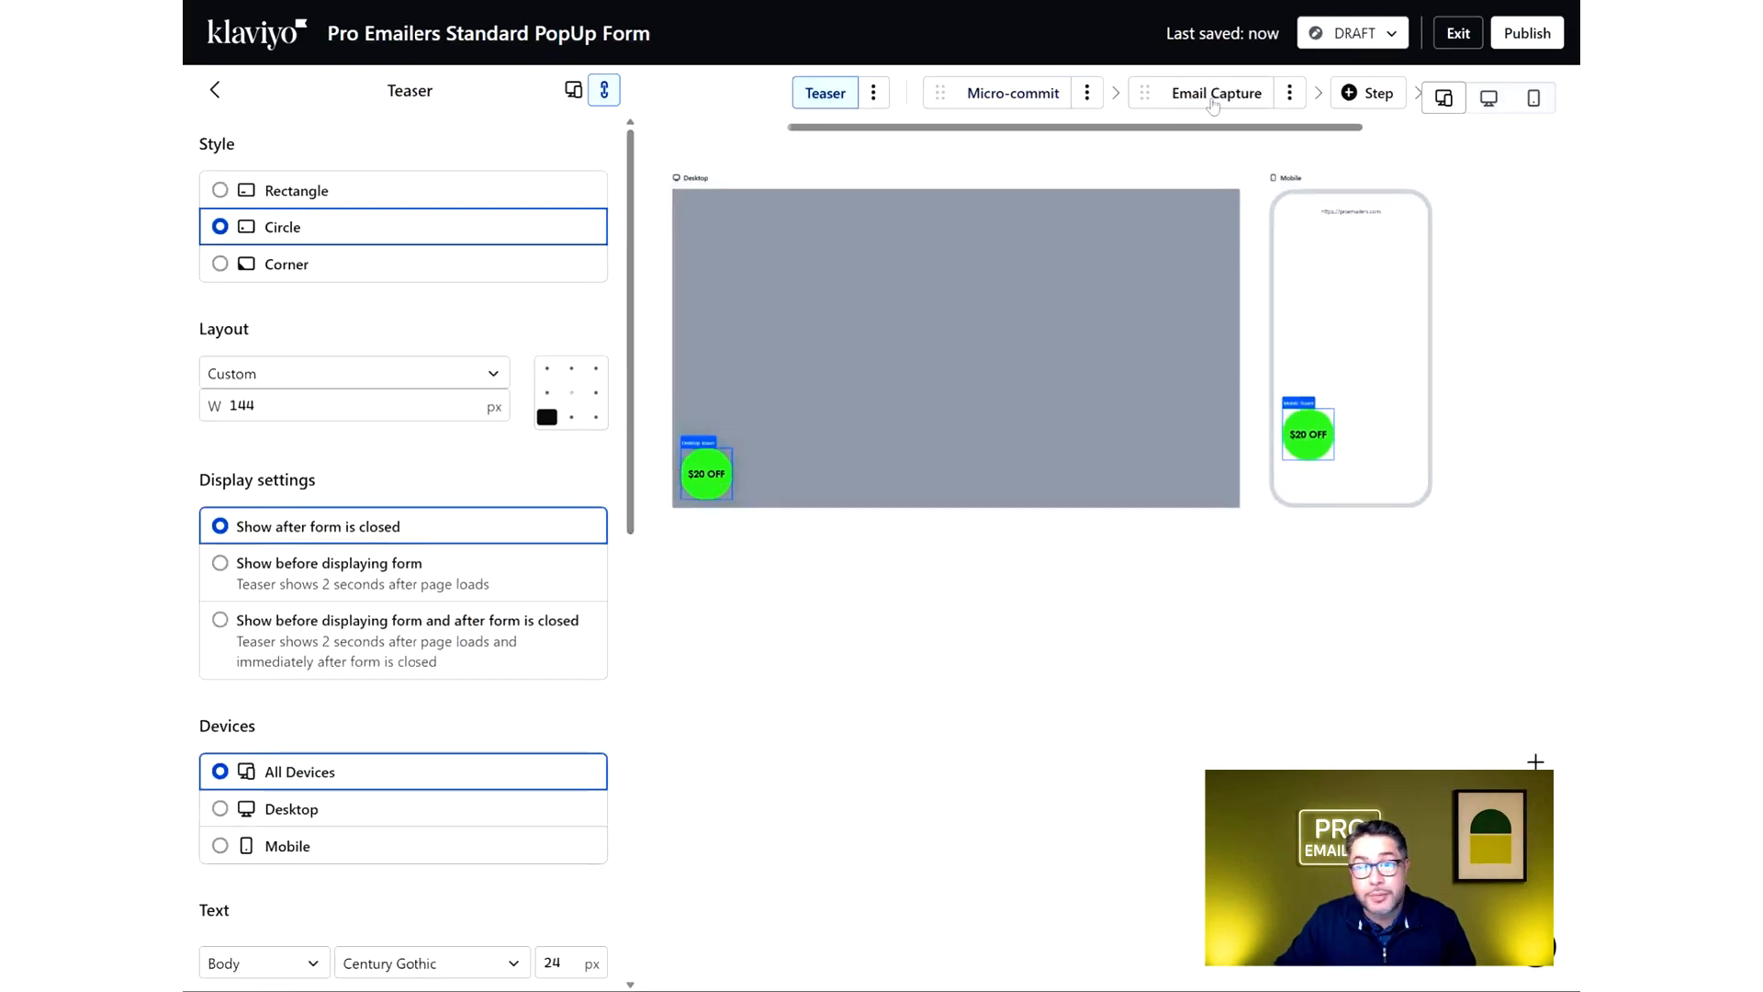
click(1206, 103)
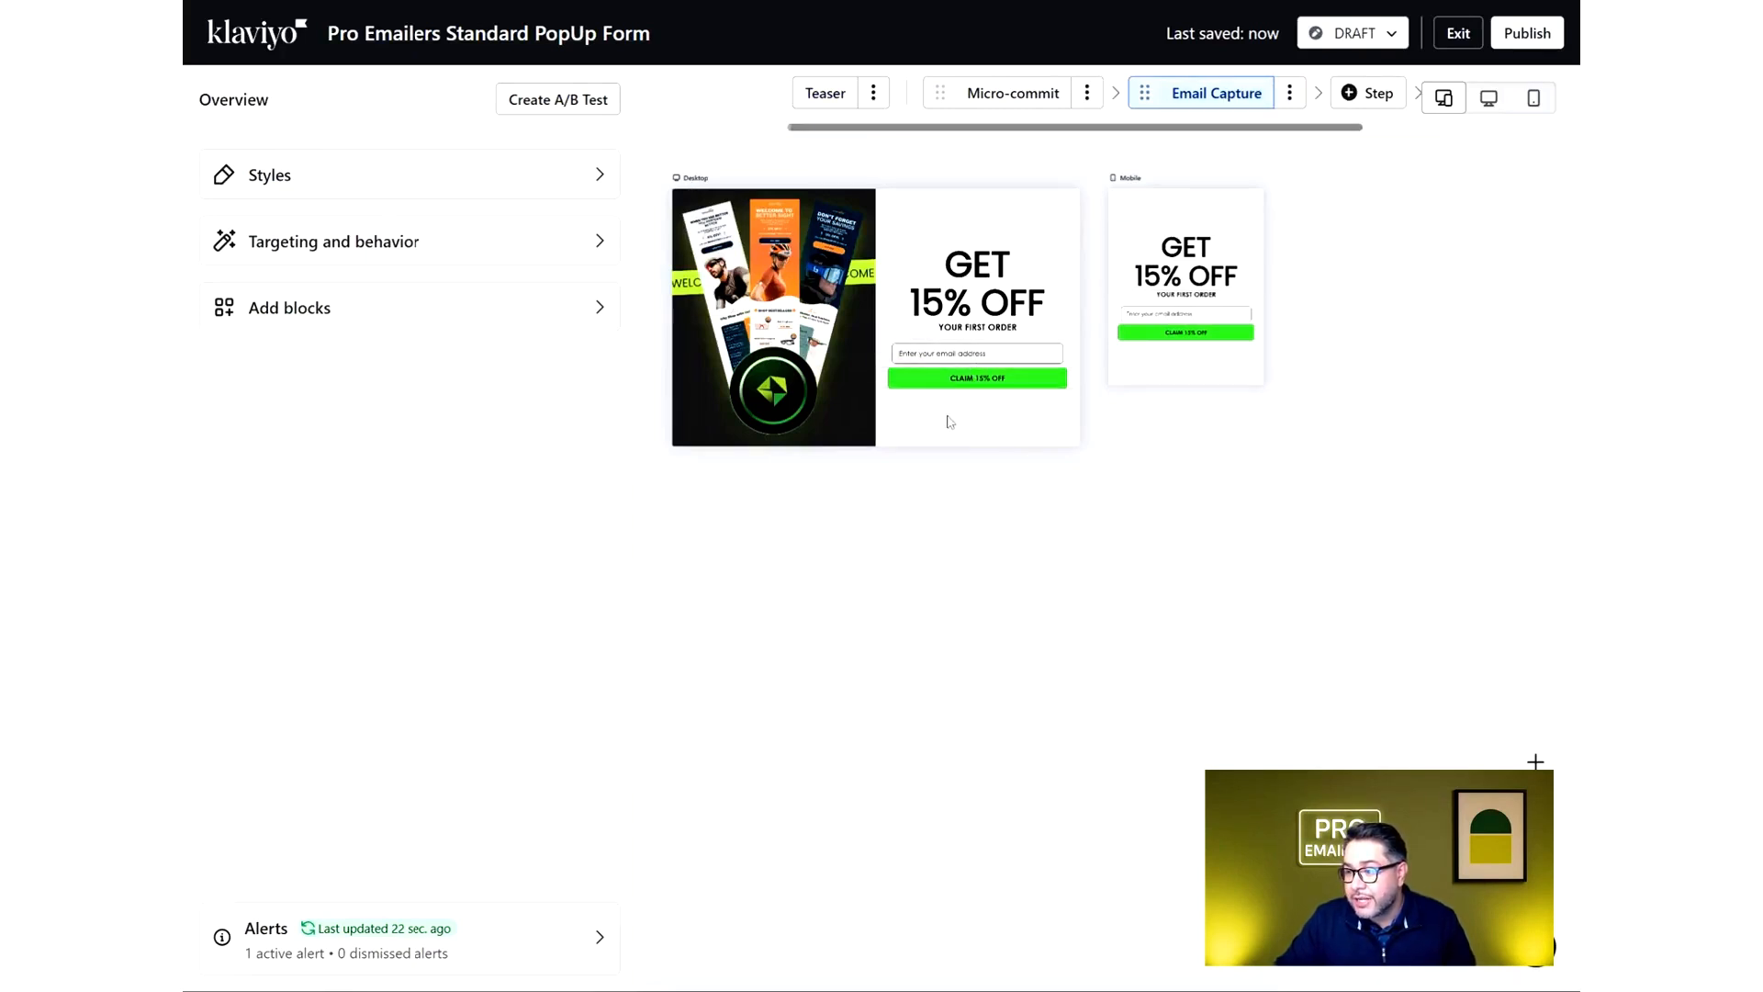
click(976, 353)
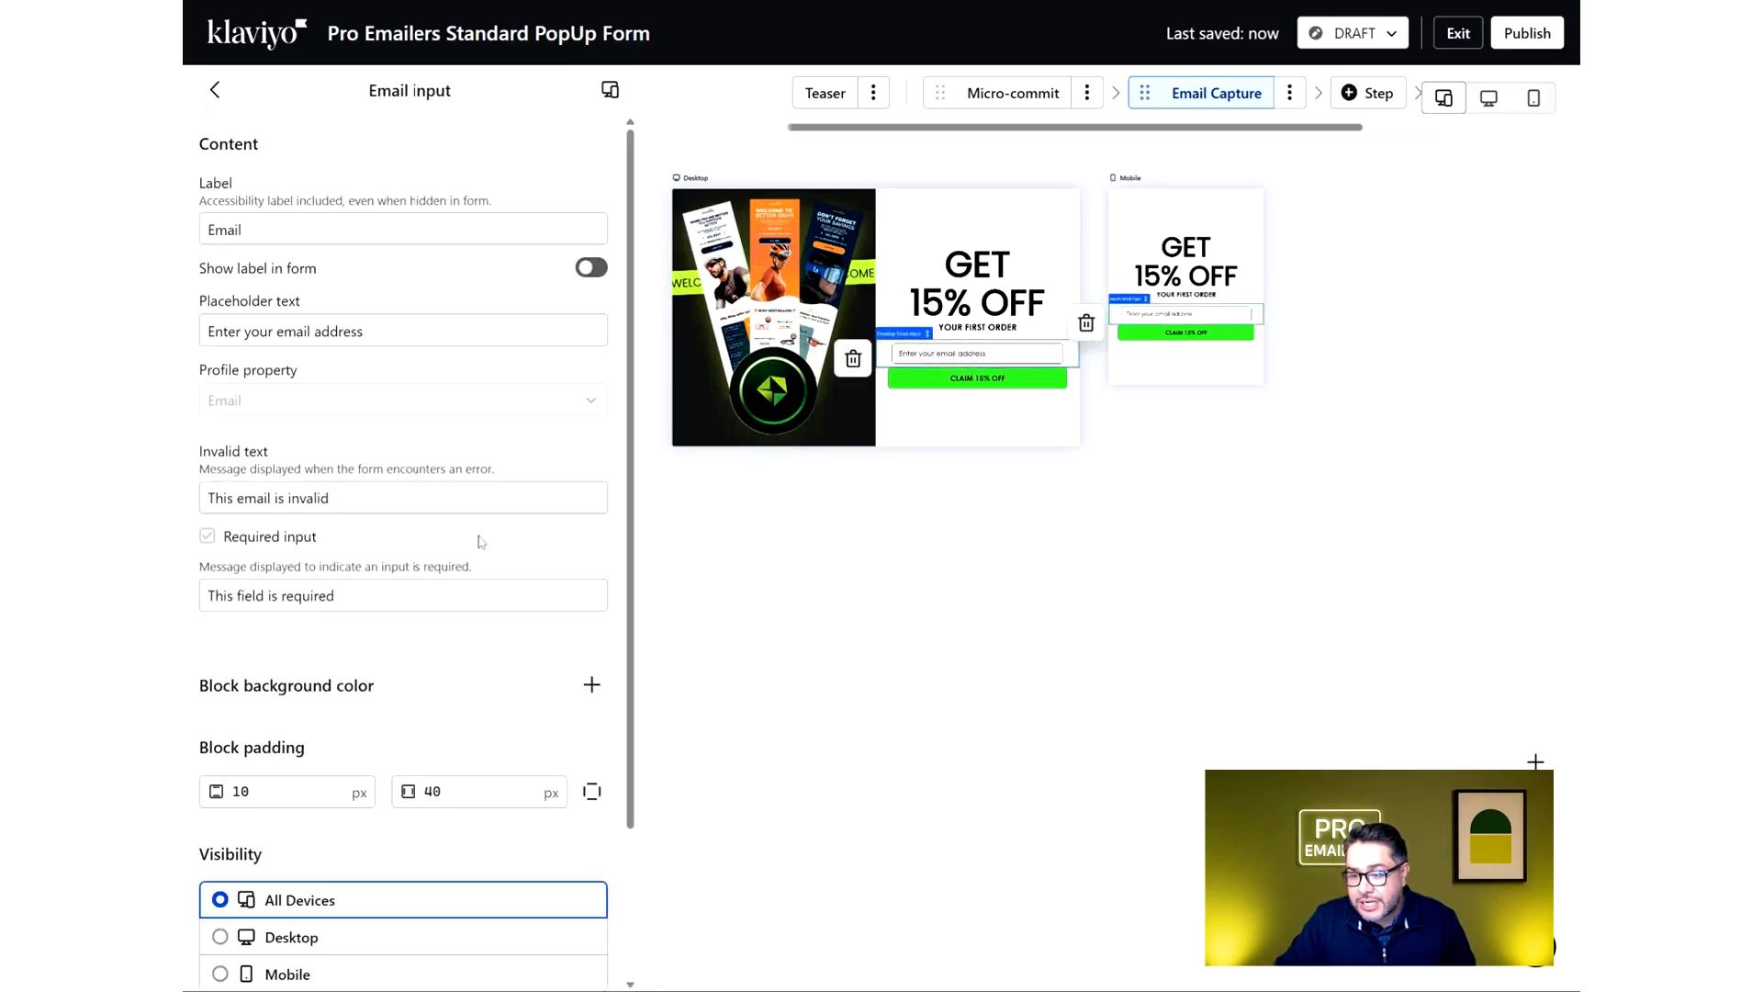
scroll(485, 583, down, 2)
scroll(485, 582, up, 3)
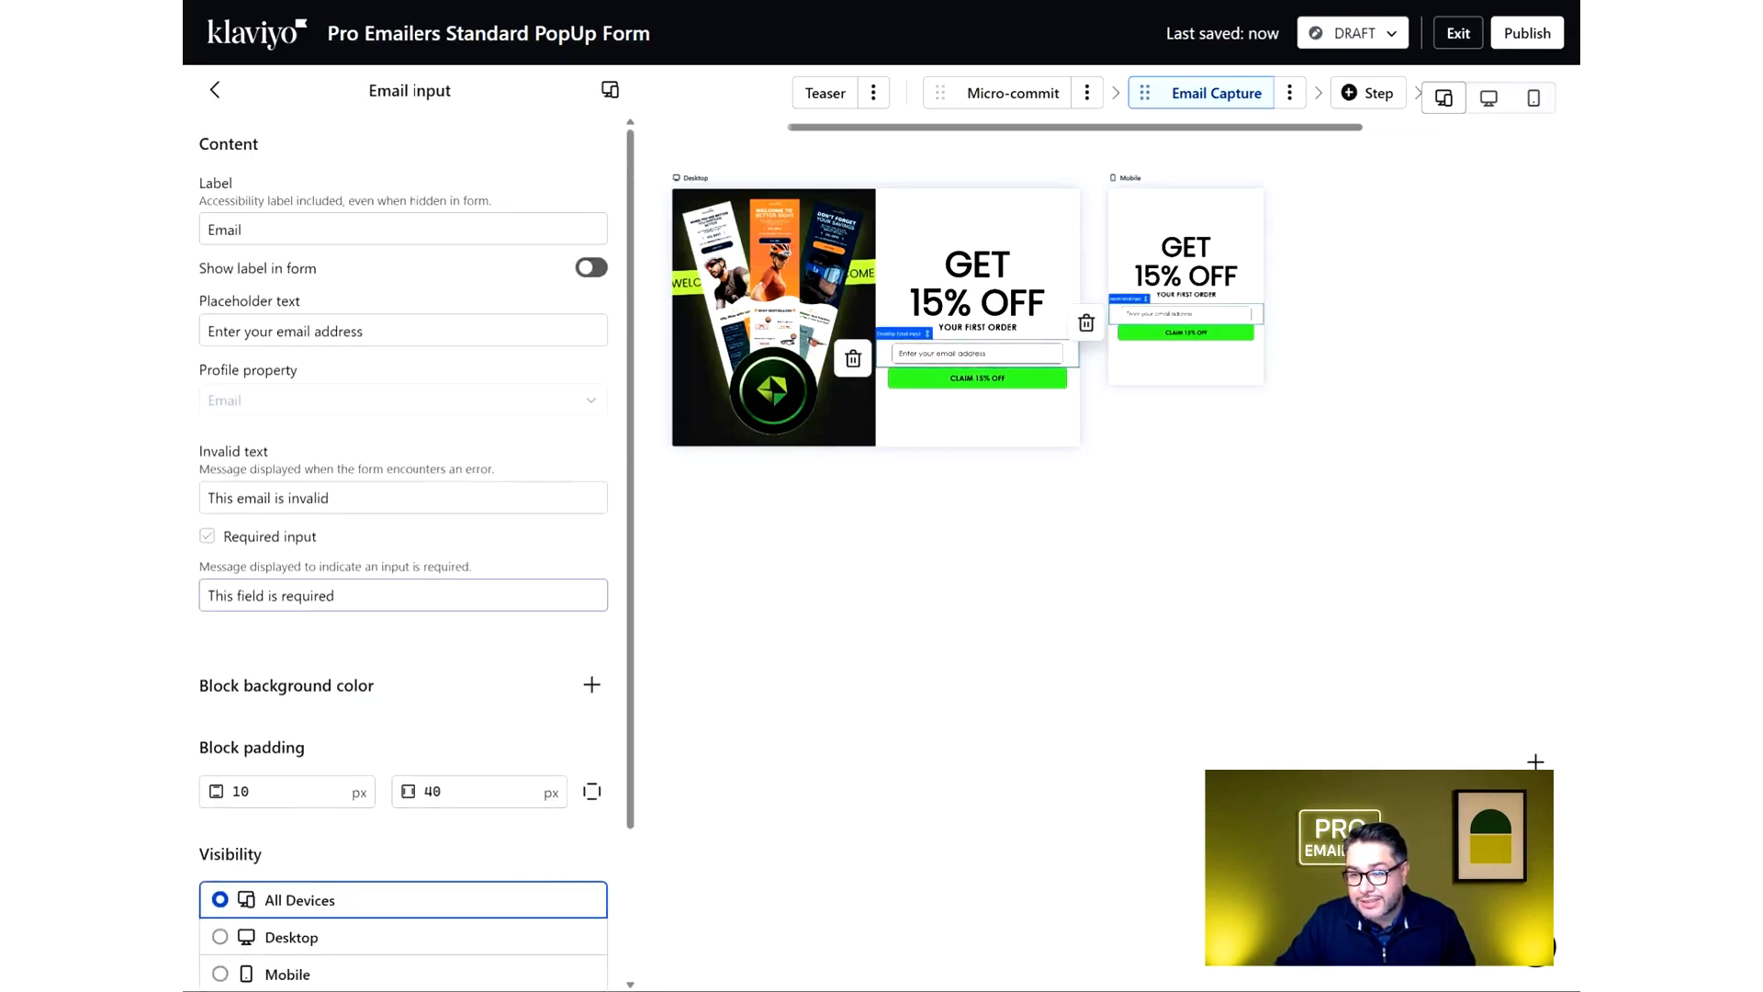
click(1042, 384)
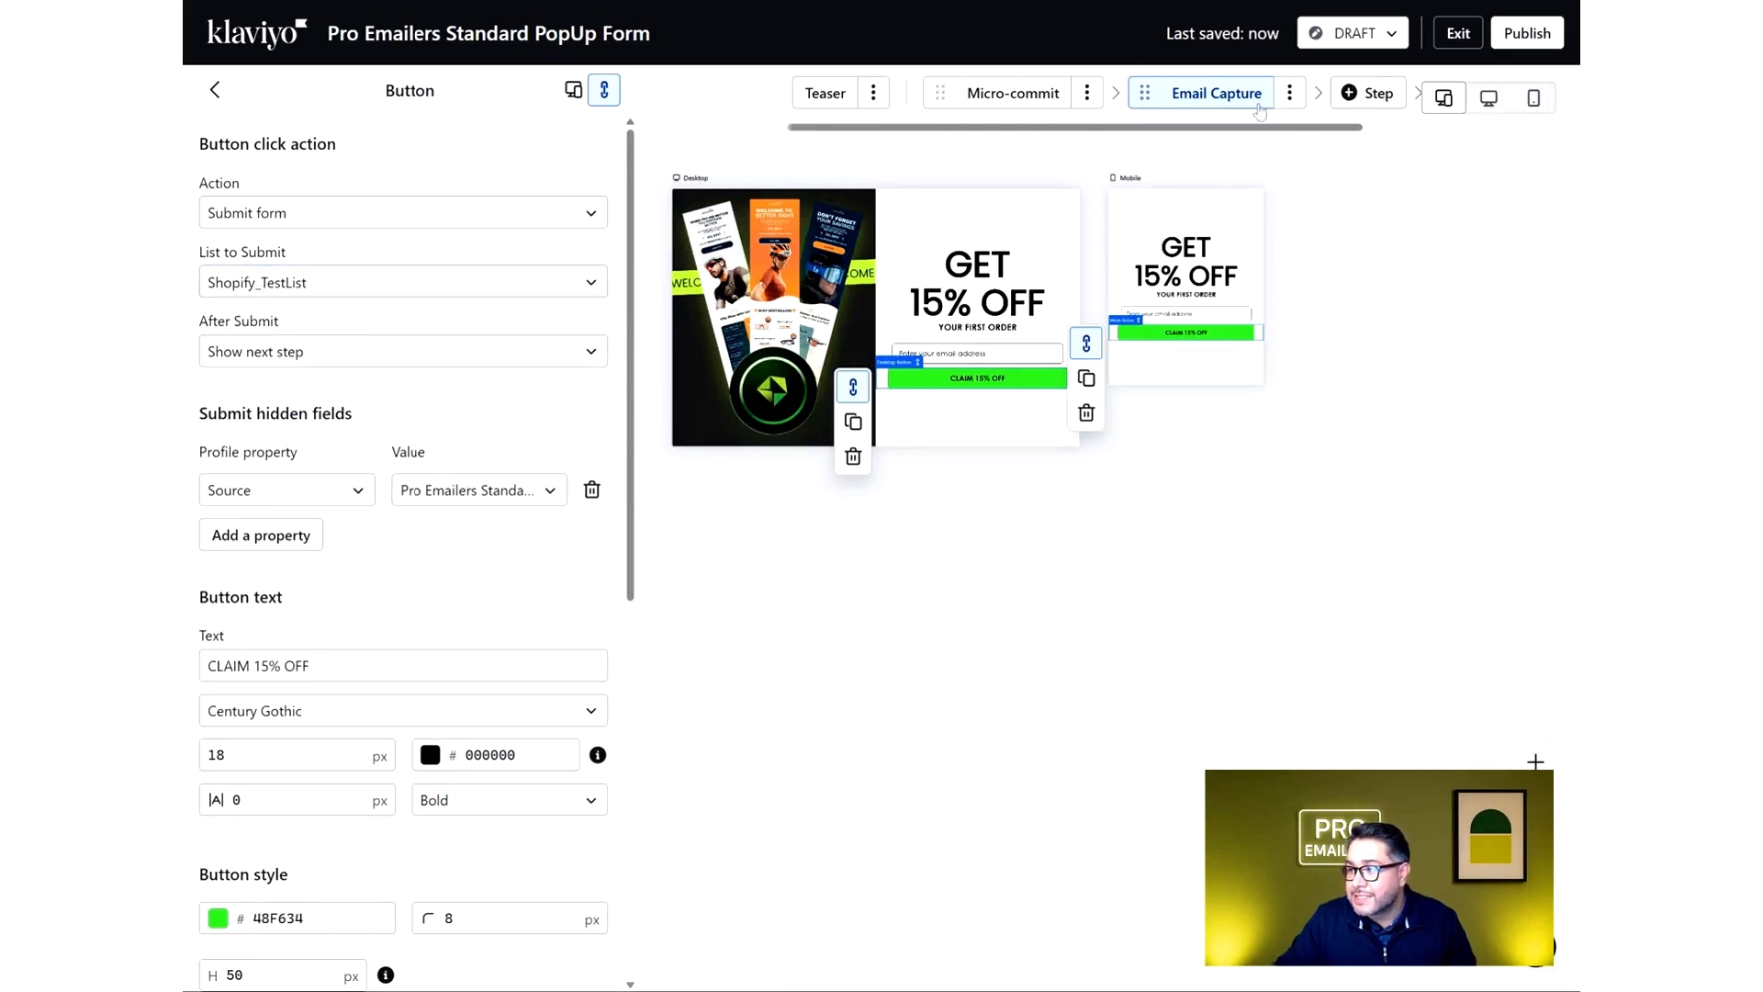
drag(1250, 130, 1315, 136)
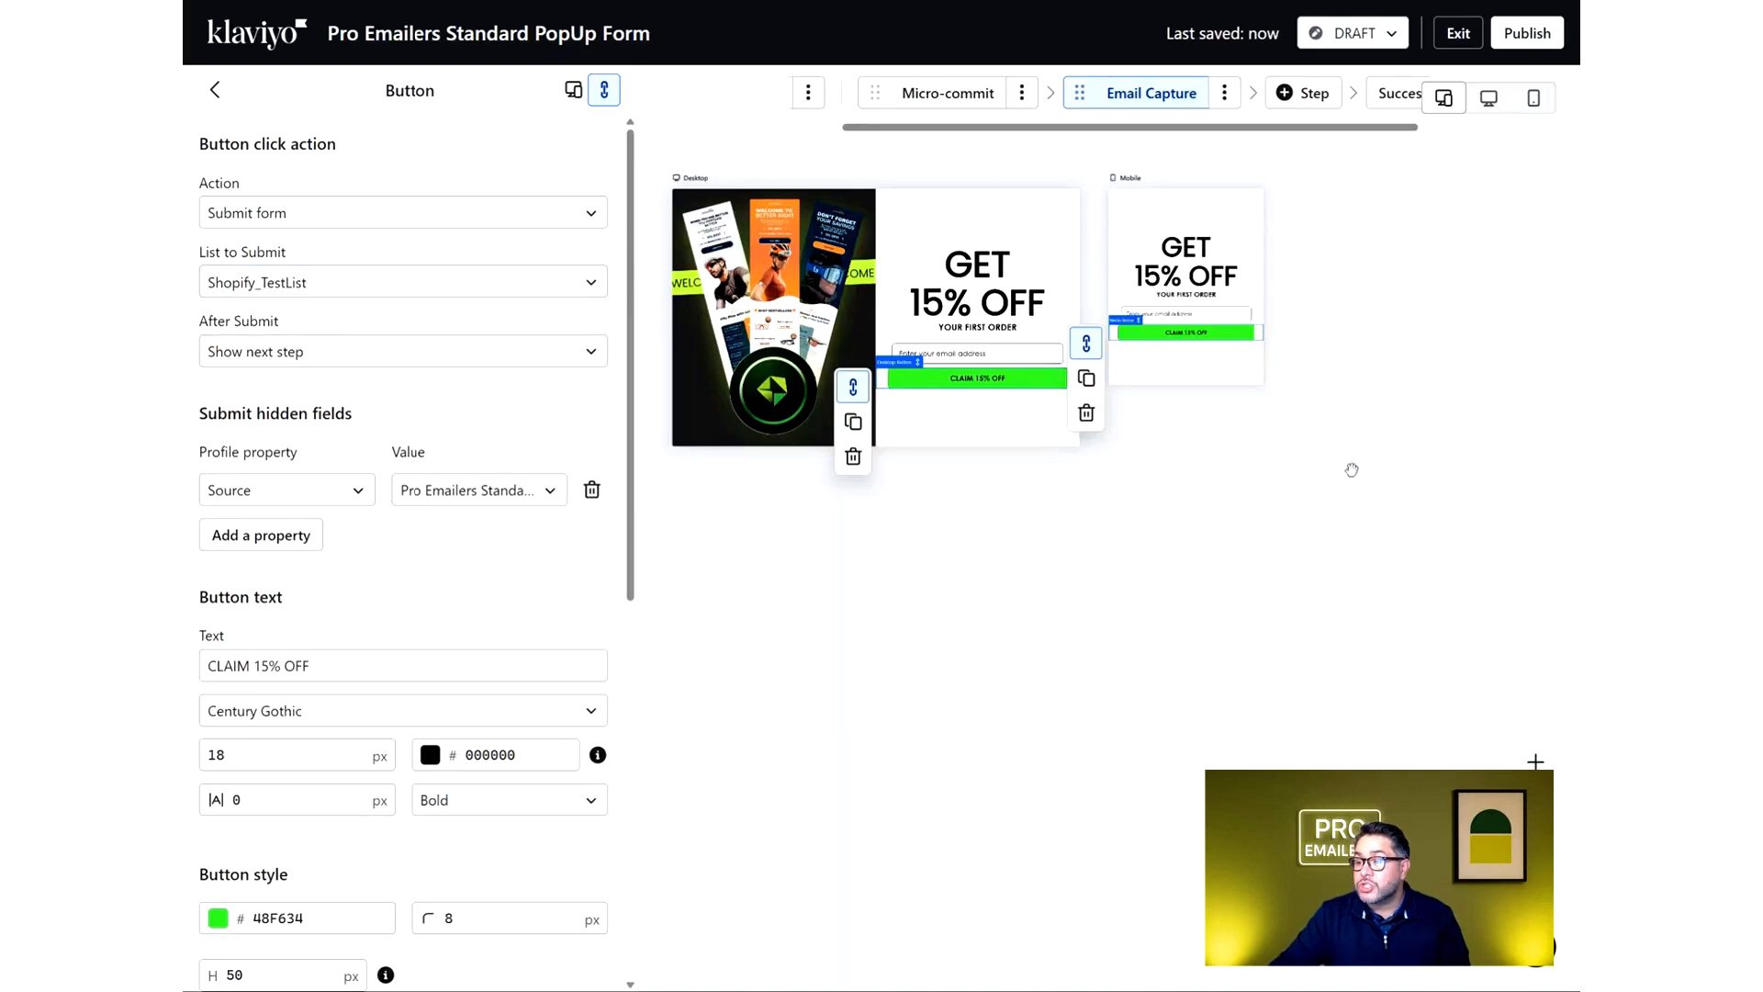
click(1348, 501)
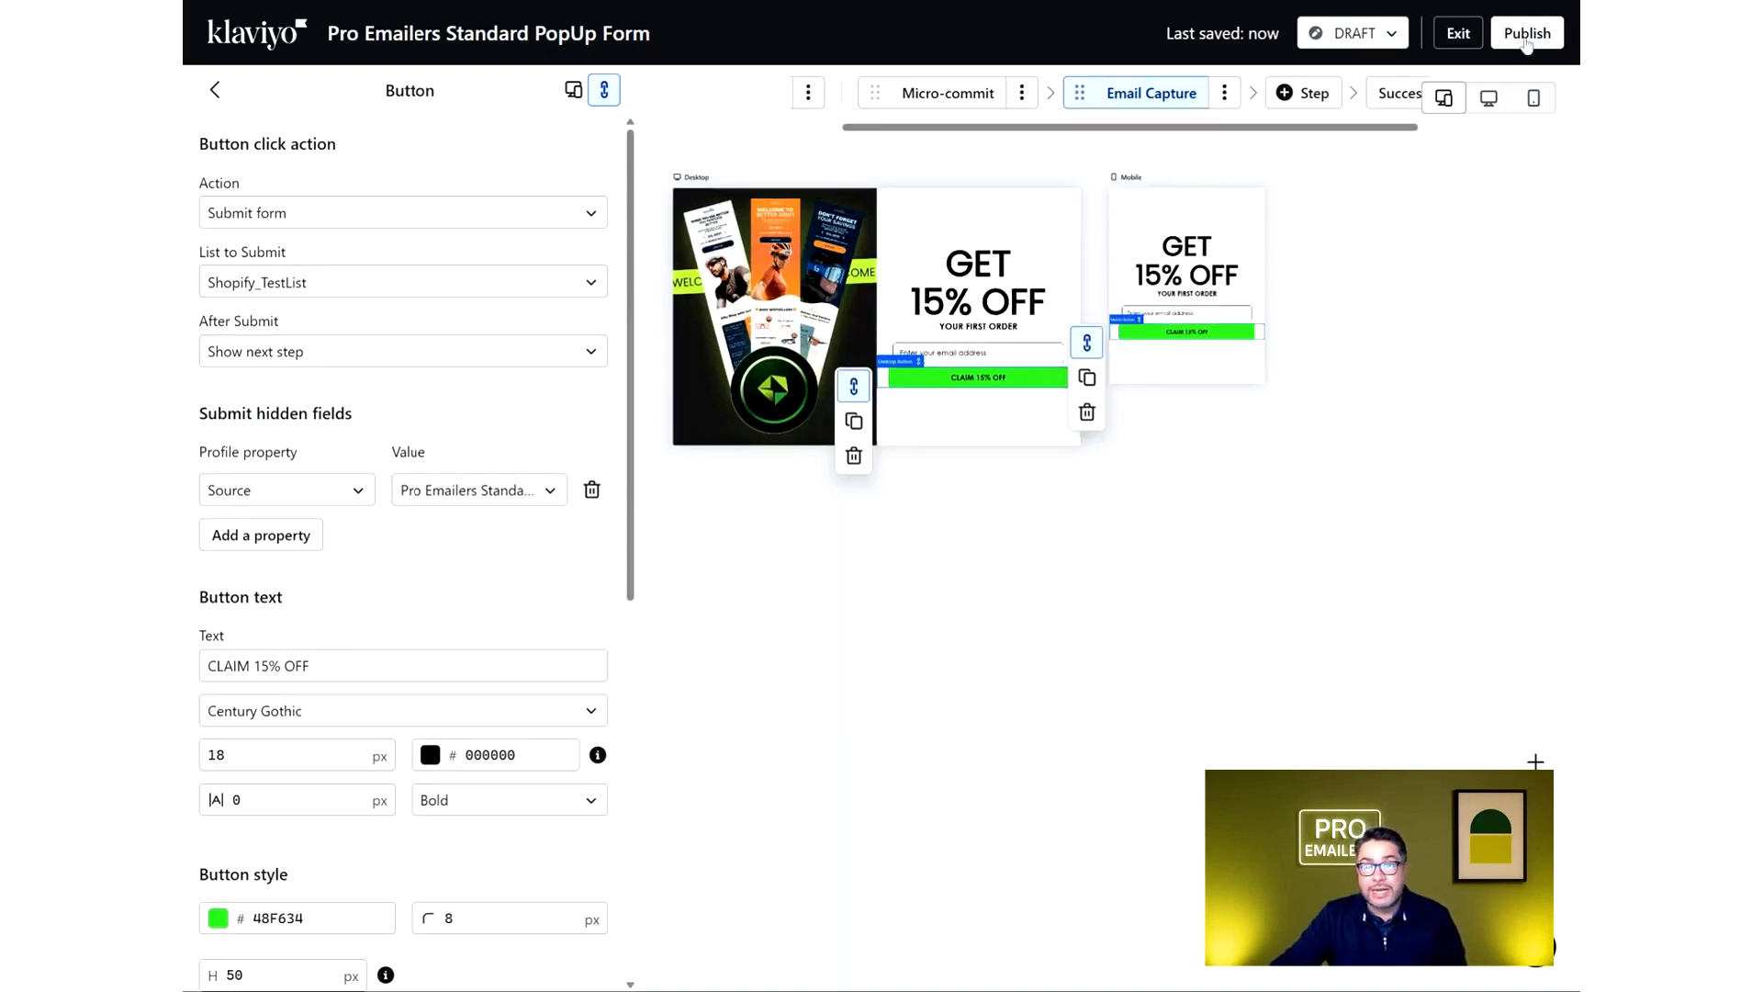